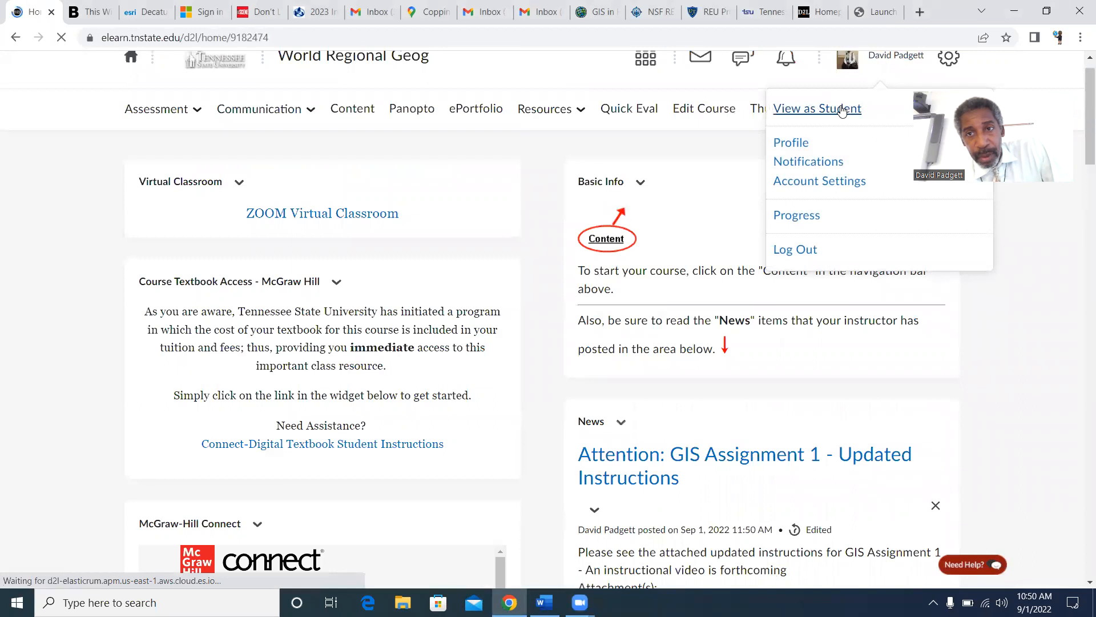
# Step: Download the GIS Assignment 1 attachment from the course's Dropbox folders and open the document in Word
pyautogui.scroll(-5, 1025, 265)
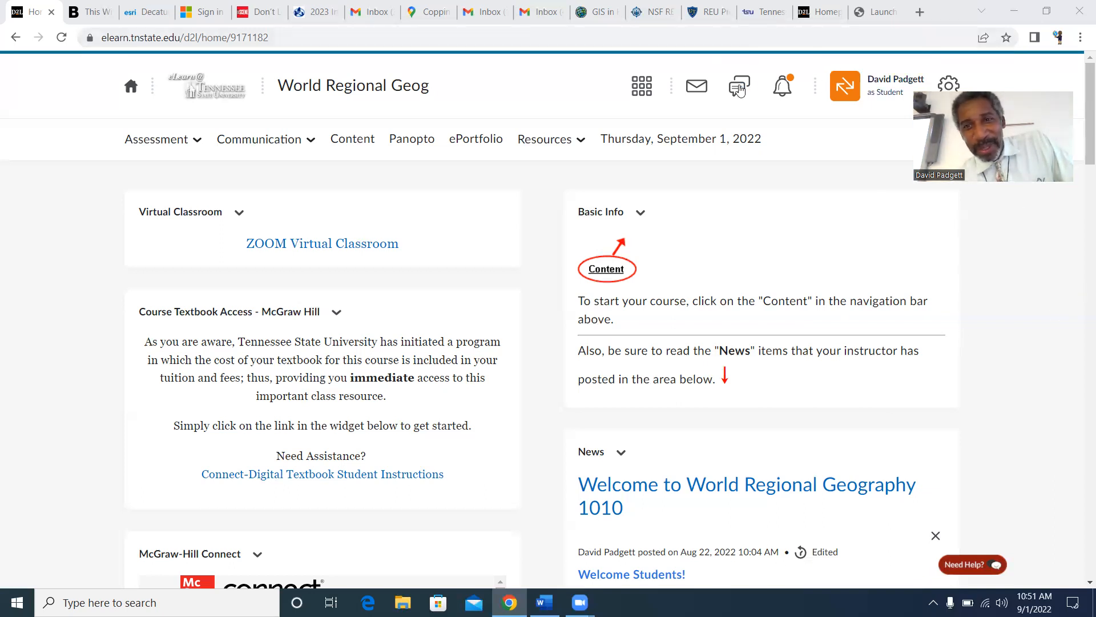
pyautogui.click(158, 144)
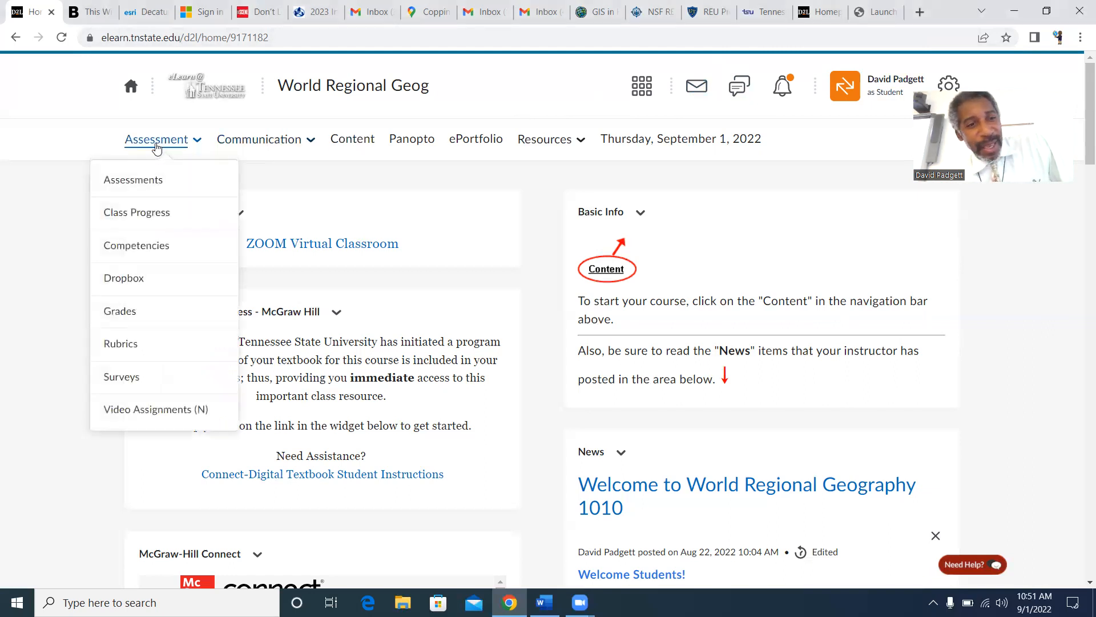
pyautogui.click(123, 278)
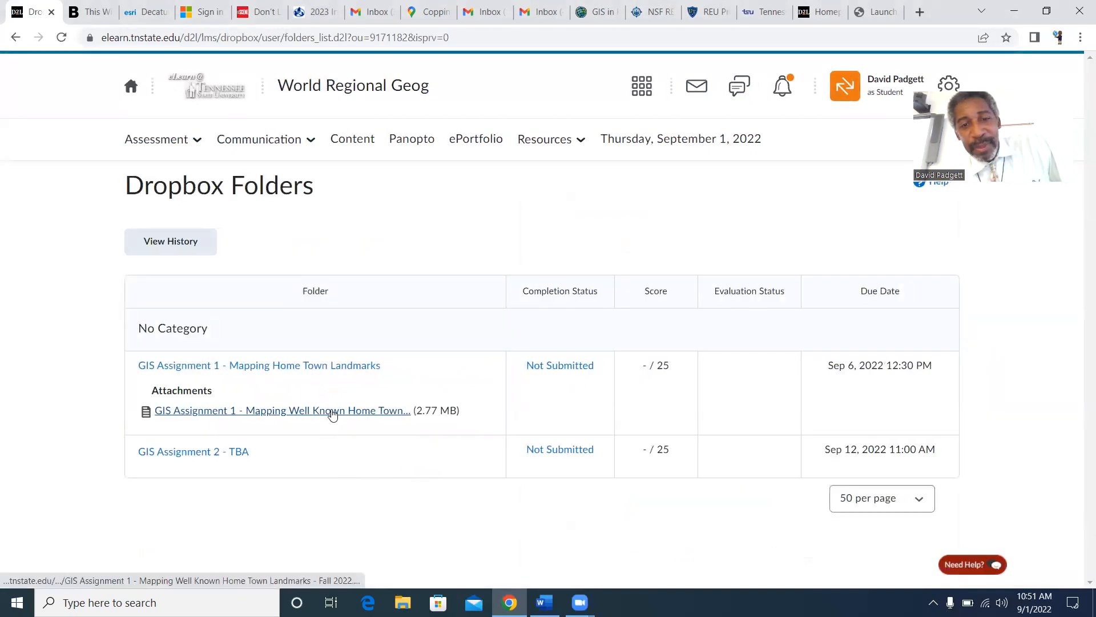
pyautogui.click(320, 411)
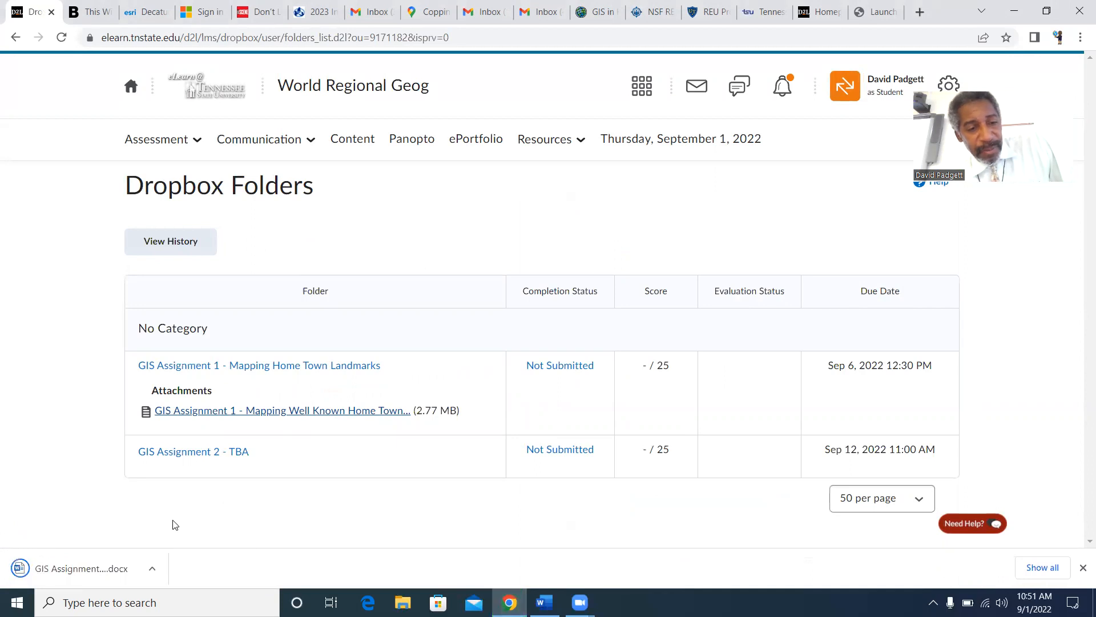
pyautogui.click(97, 574)
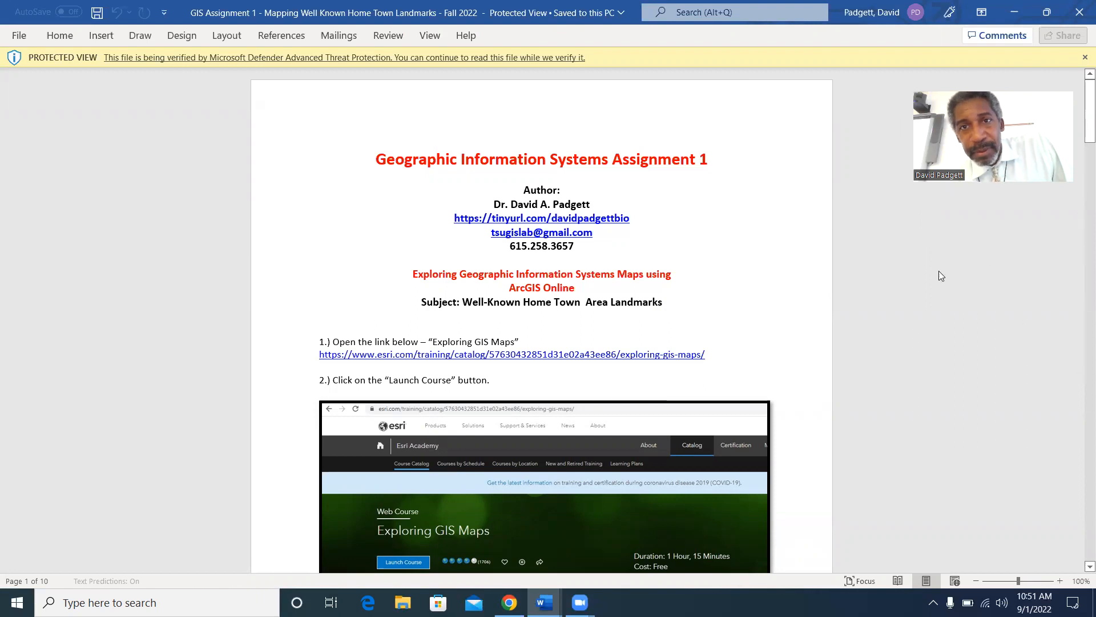
# Step: Skim the assignment document and enlarge its view to 160%
pyautogui.scroll(-15, 882, 160)
pyautogui.scroll(15, 881, 160)
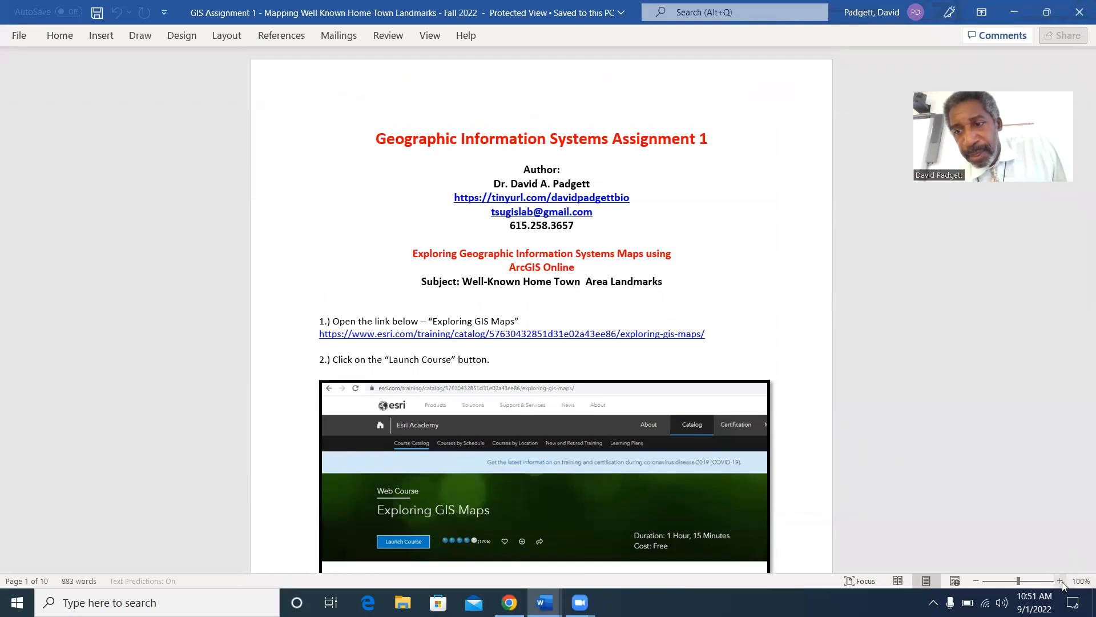
pyautogui.click(1060, 580)
pyautogui.click(1060, 581)
pyautogui.click(1061, 581)
pyautogui.click(1061, 580)
pyautogui.click(1060, 581)
pyautogui.click(1060, 581)
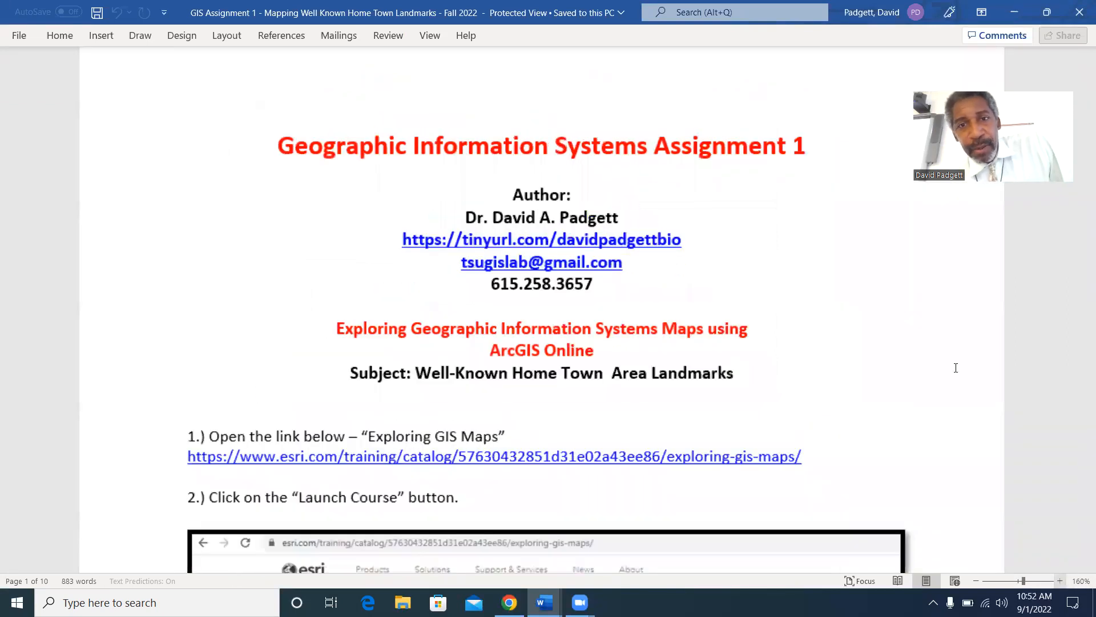
pyautogui.scroll(-1, 953, 372)
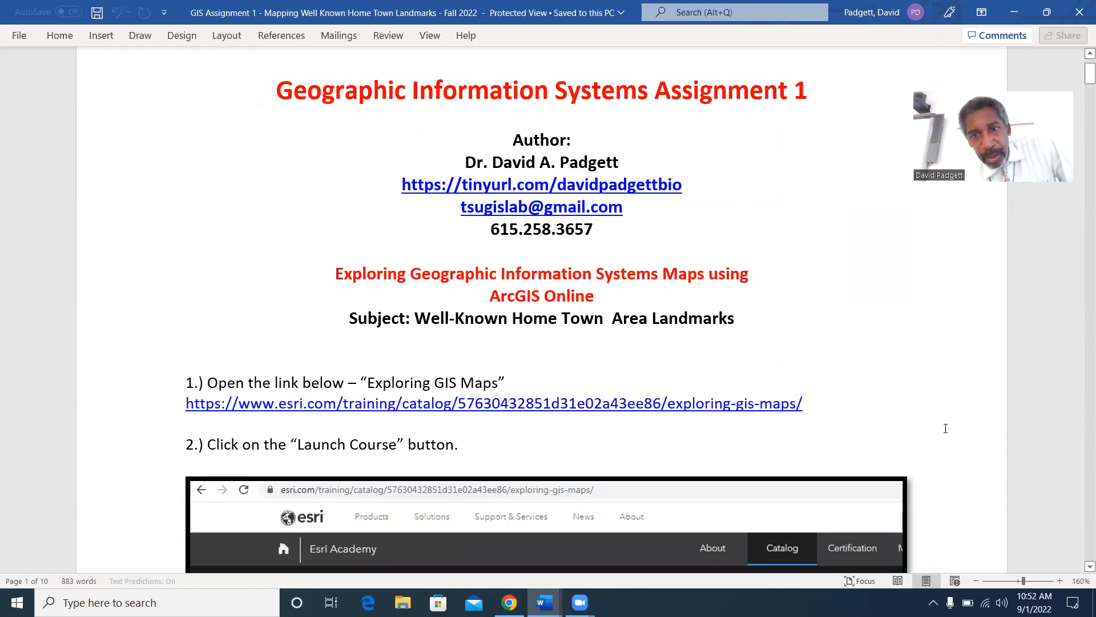
pyautogui.scroll(-1, 942, 396)
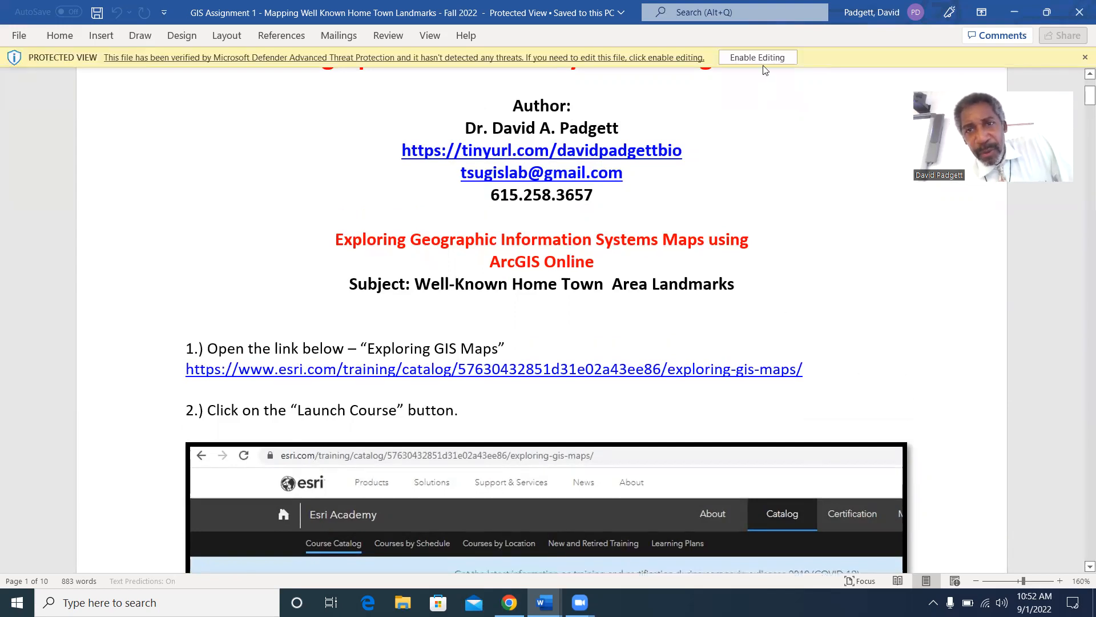
# Step: Enable editing of the document and copy the "Exploring GIS Maps" course link under item 1
pyautogui.click(758, 57)
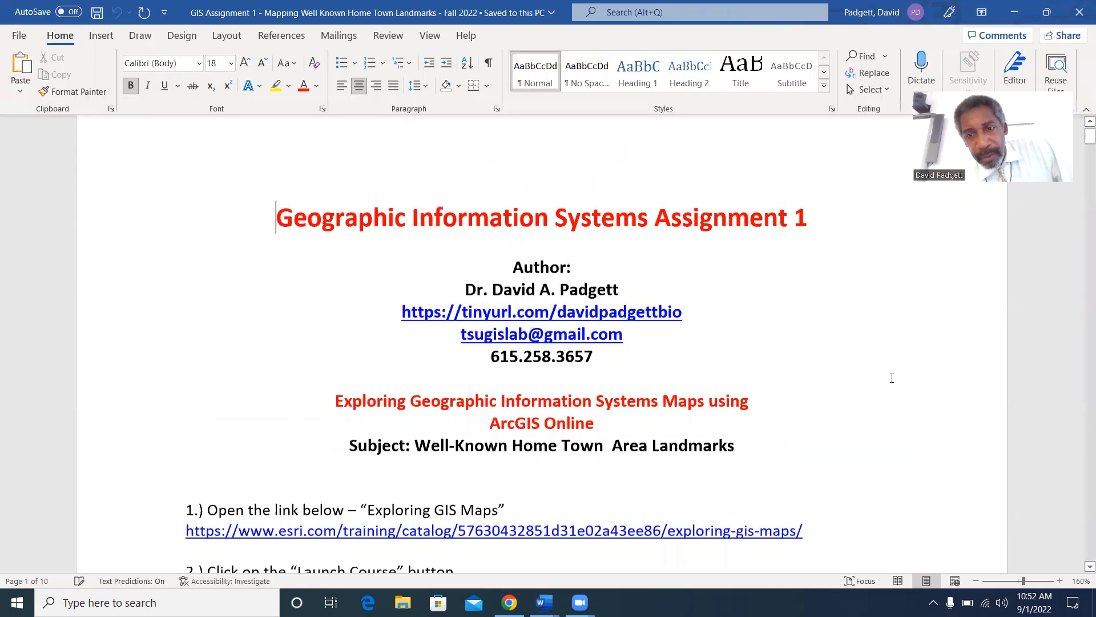
pyautogui.scroll(-2, 839, 404)
pyautogui.moveTo(822, 412); pyautogui.dragTo(217, 417)
pyautogui.hotkey('ctrl', 'c')
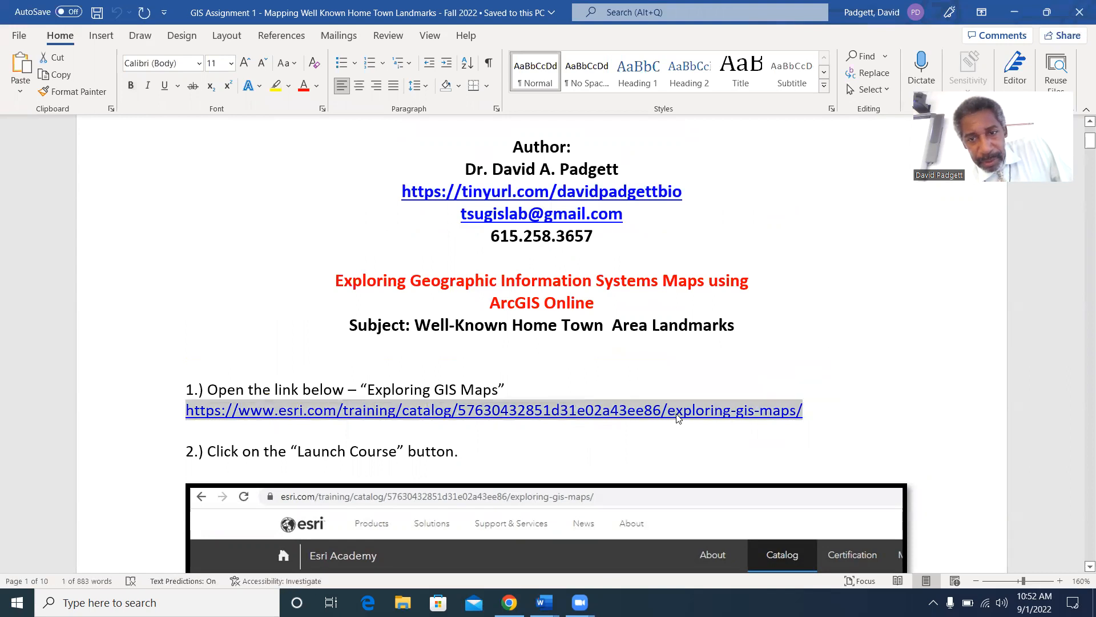
pyautogui.rightClick(677, 420)
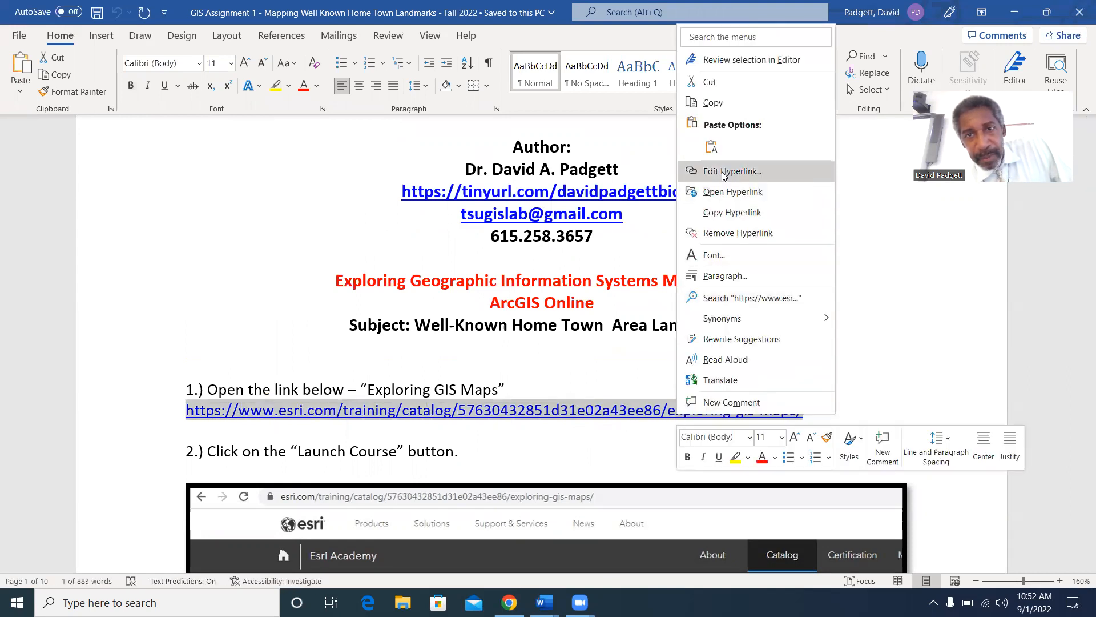
pyautogui.click(720, 104)
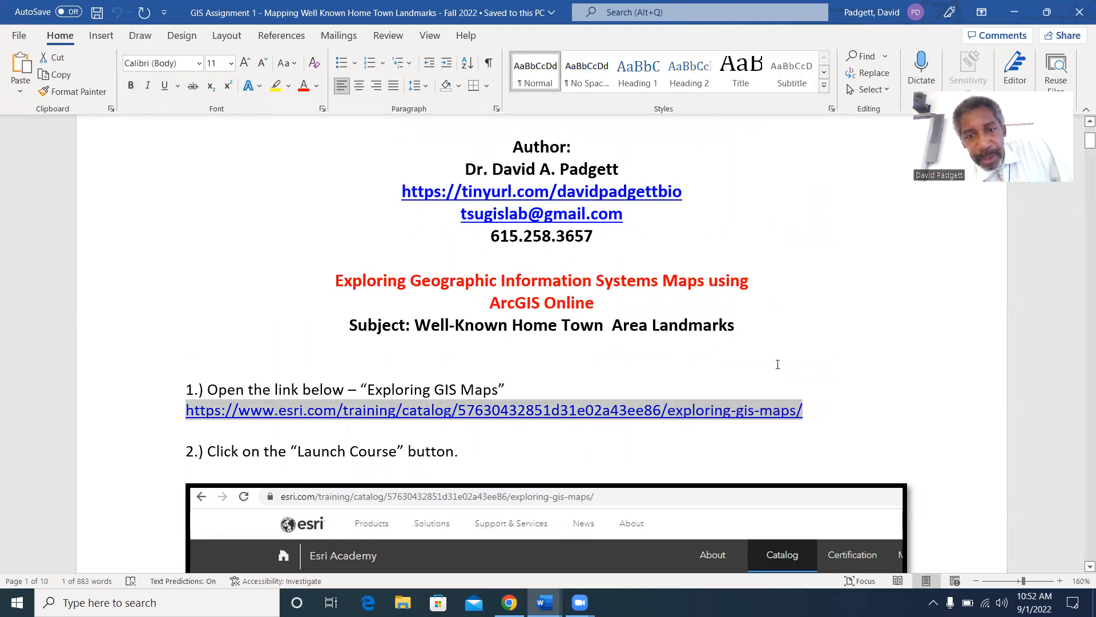
# Step: Switch to Chrome and load the copied Exploring GIS Maps link in the tab showing the Zoom launch page
pyautogui.click(509, 602)
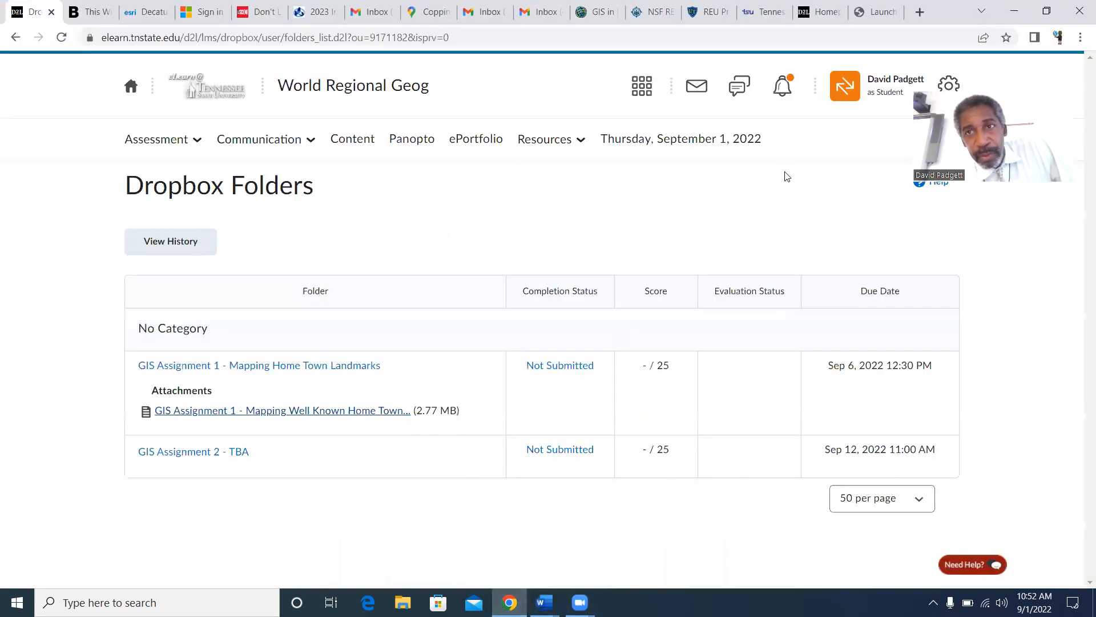
pyautogui.click(874, 13)
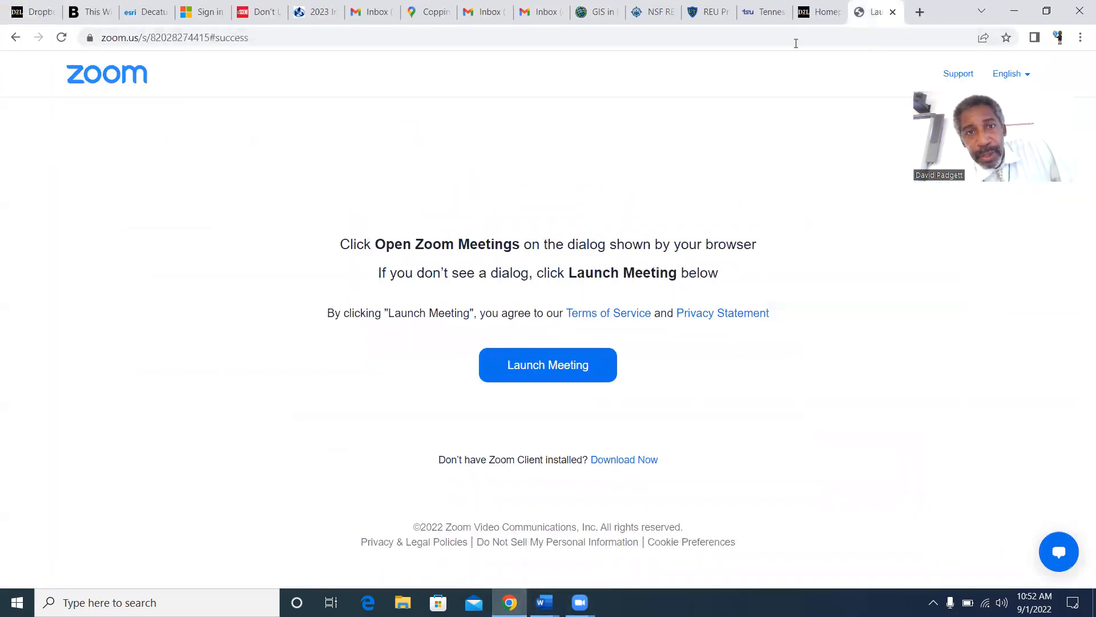
pyautogui.click(351, 34)
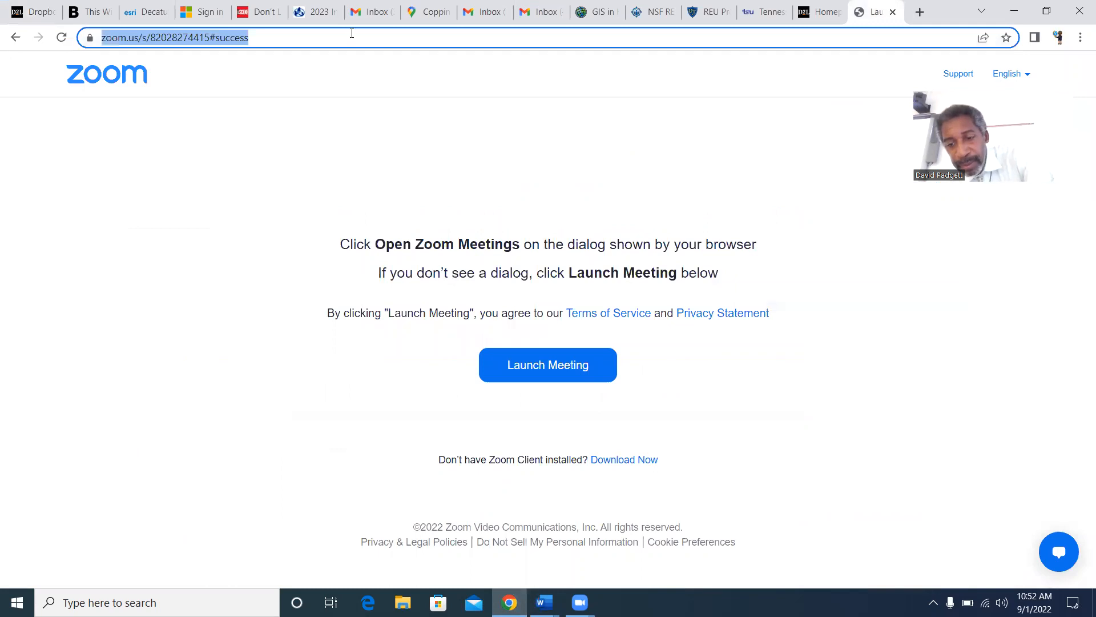
pyautogui.press('BackSpace')
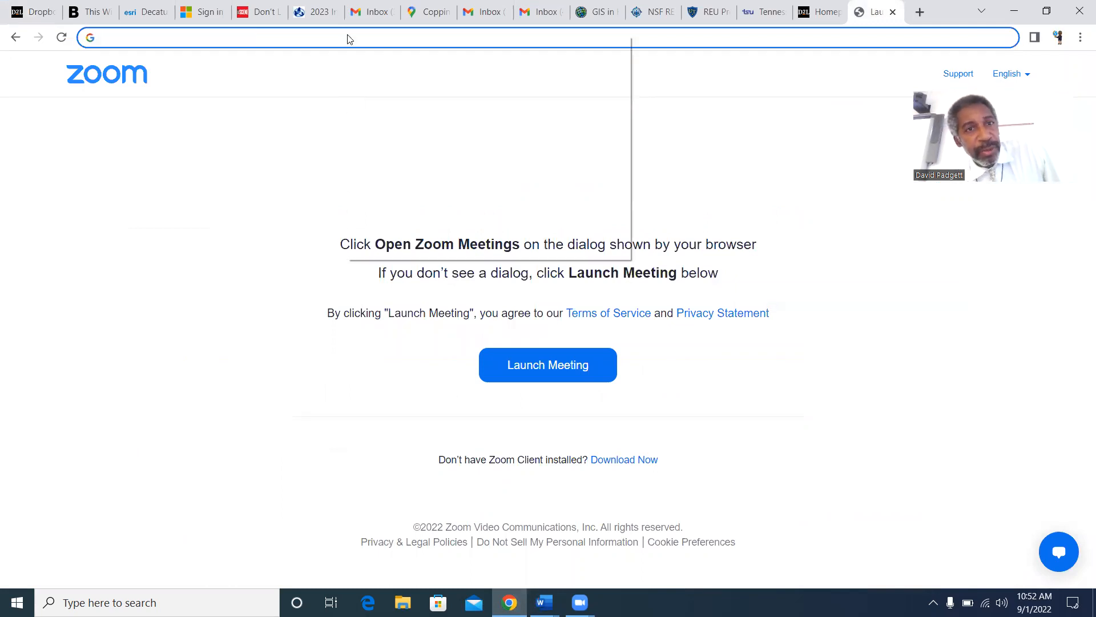
pyautogui.rightClick(348, 39)
pyautogui.click(386, 149)
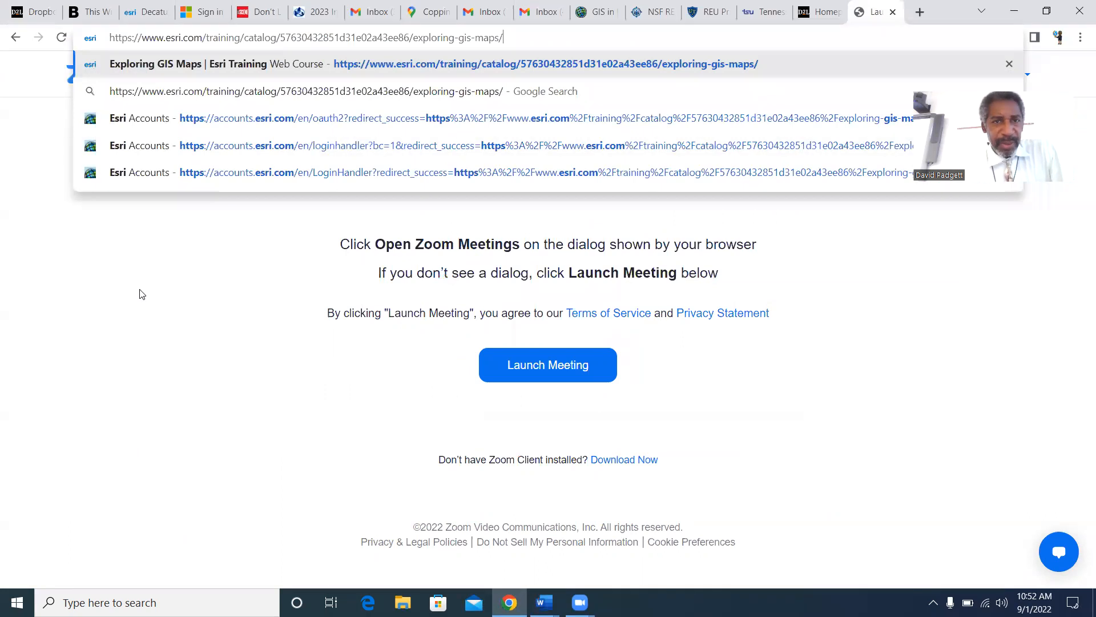
pyautogui.press('Return')
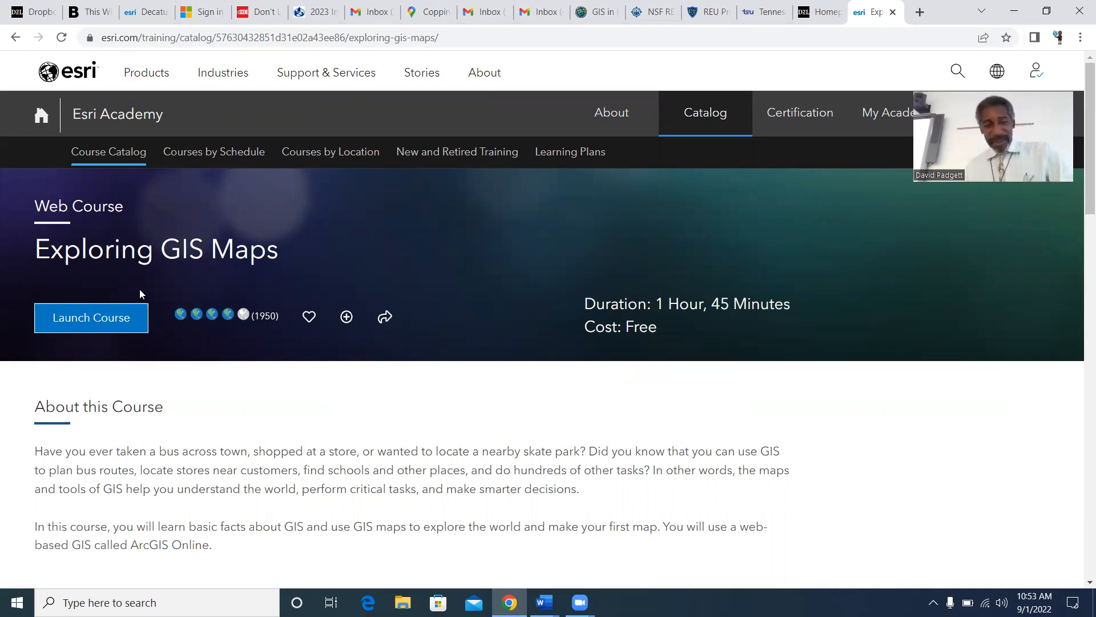
# Step: Launch the Exploring GIS Maps course and choose to sign in instead of accessing it anonymously
pyautogui.click(83, 319)
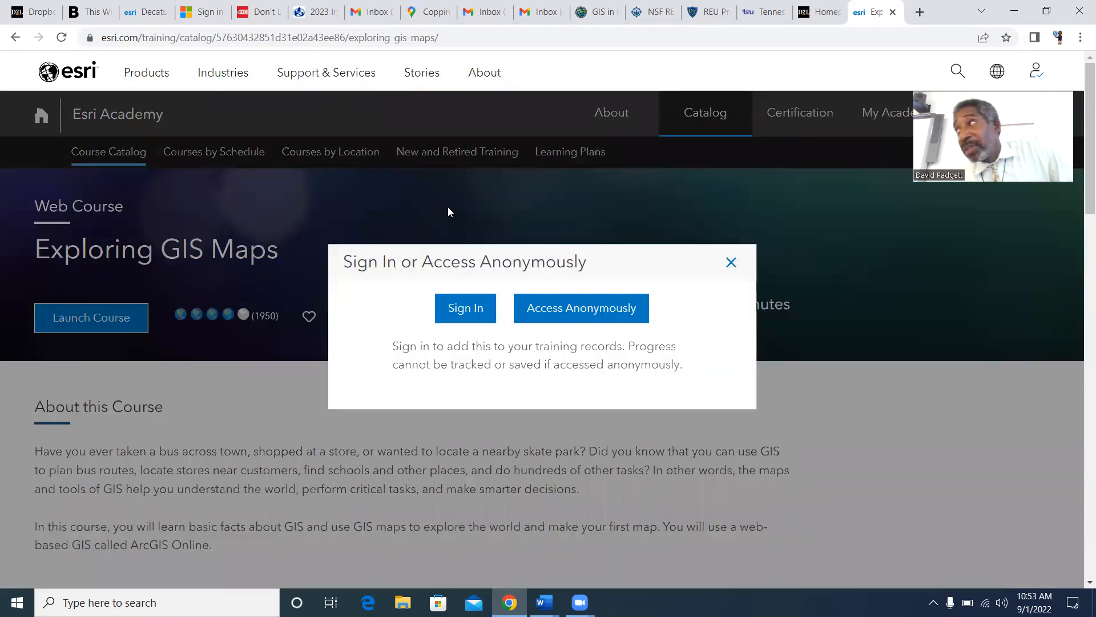
pyautogui.click(465, 309)
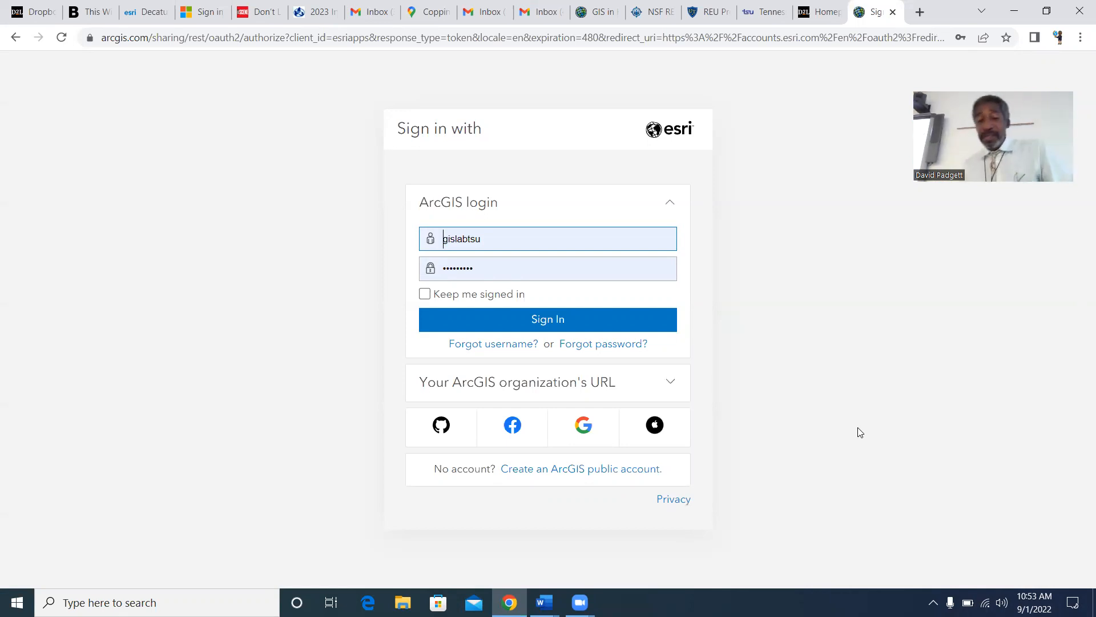
# Step: Look over the sign-up form for an ArcGIS public account and return to the login page
pyautogui.click(592, 474)
pyautogui.scroll(-1, 820, 421)
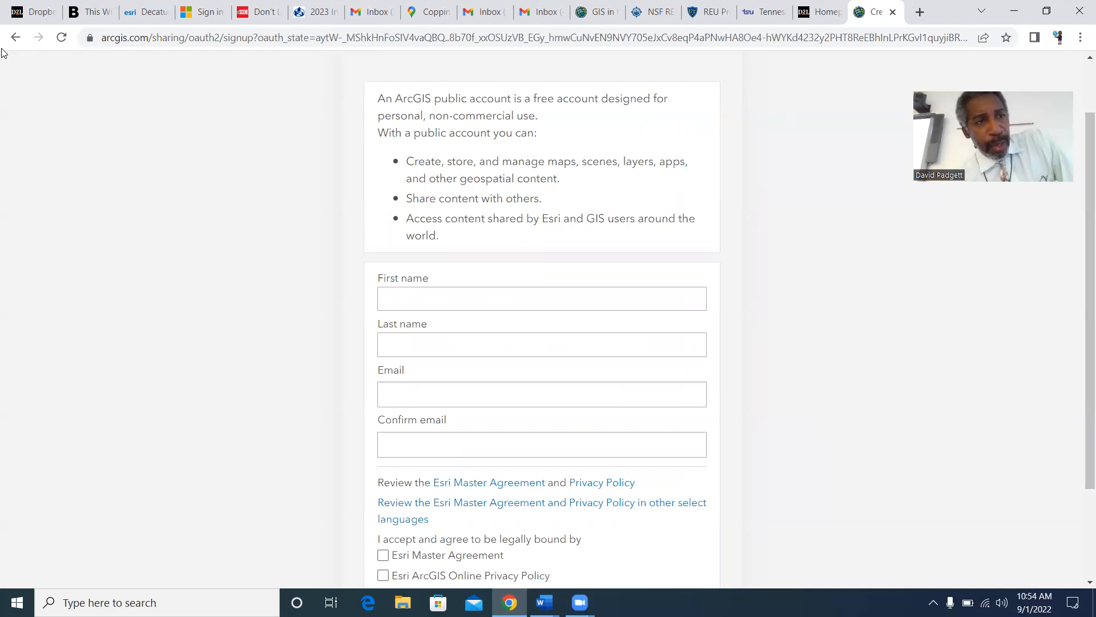
pyautogui.click(15, 37)
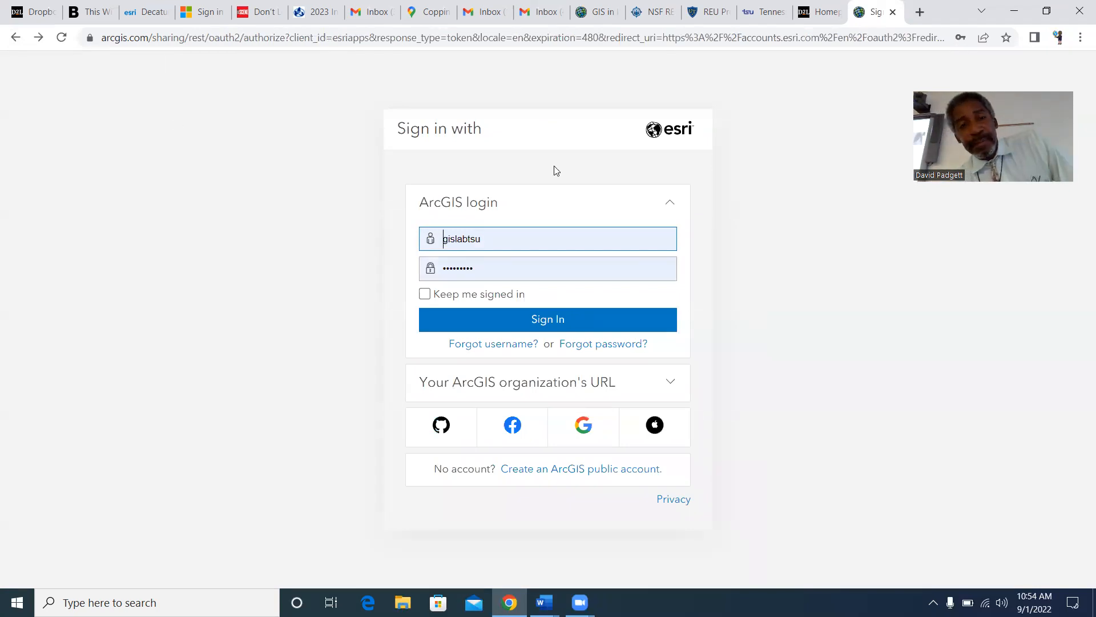
# Step: Sign in with the prefilled ArcGIS login and reopen the course where it was left off
pyautogui.click(578, 321)
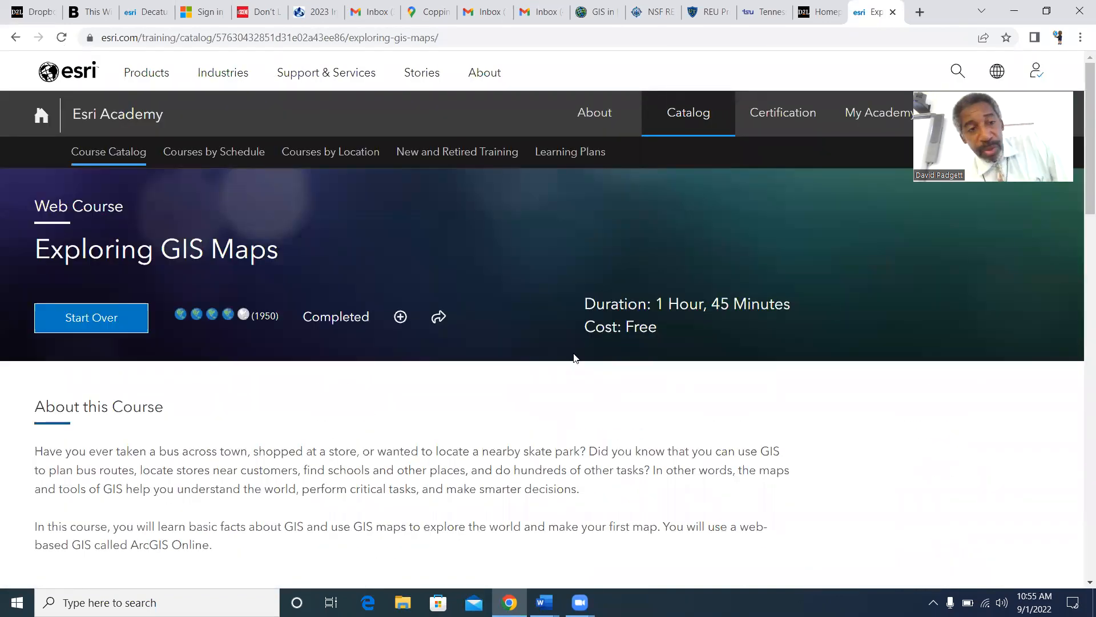
pyautogui.click(65, 326)
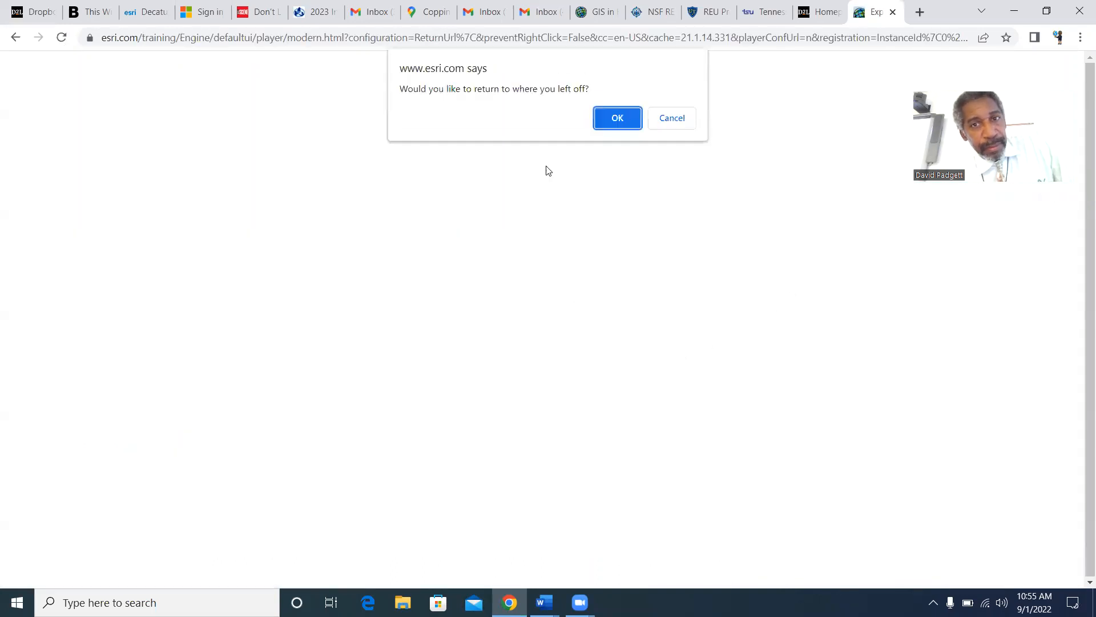
pyautogui.click(614, 118)
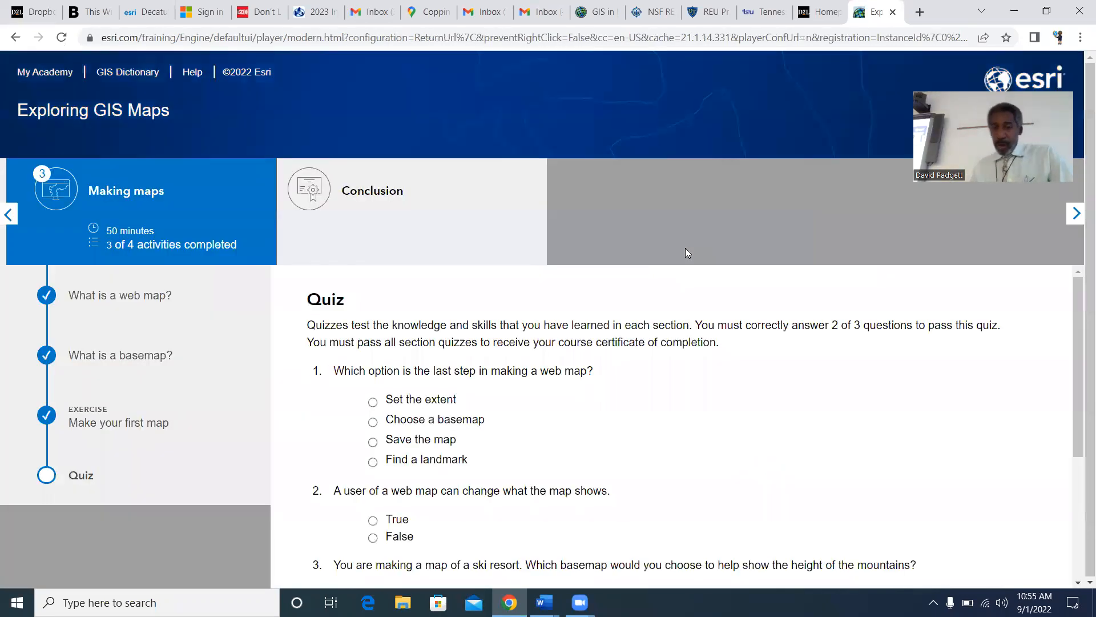
# Step: Go back through the course sections to the Overview with its Introduction page
pyautogui.click(8, 216)
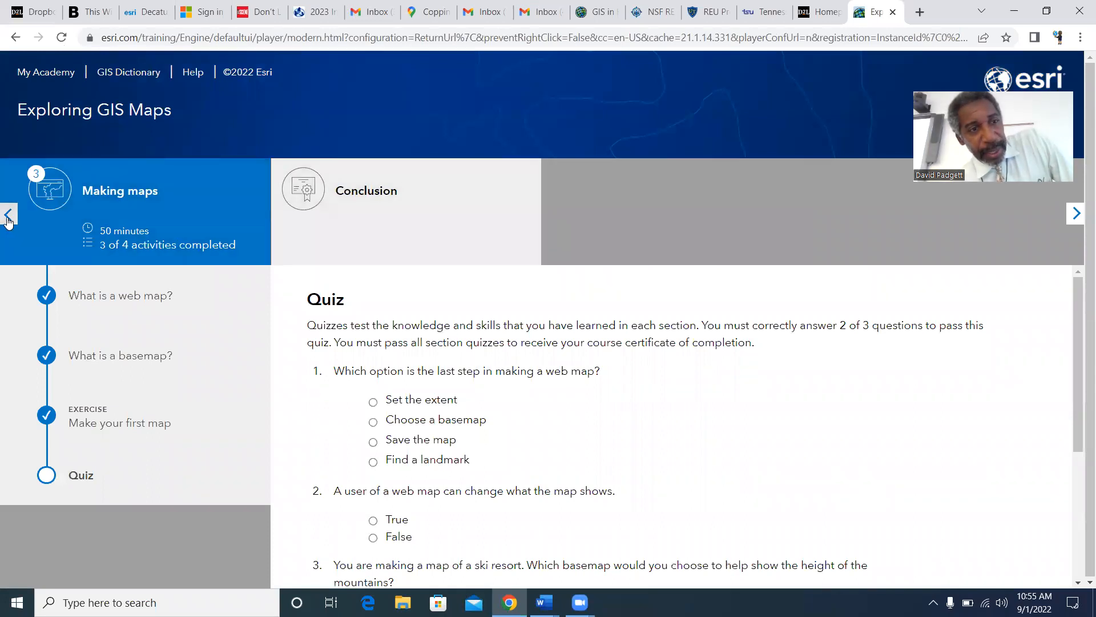
pyautogui.click(8, 217)
pyautogui.click(8, 217)
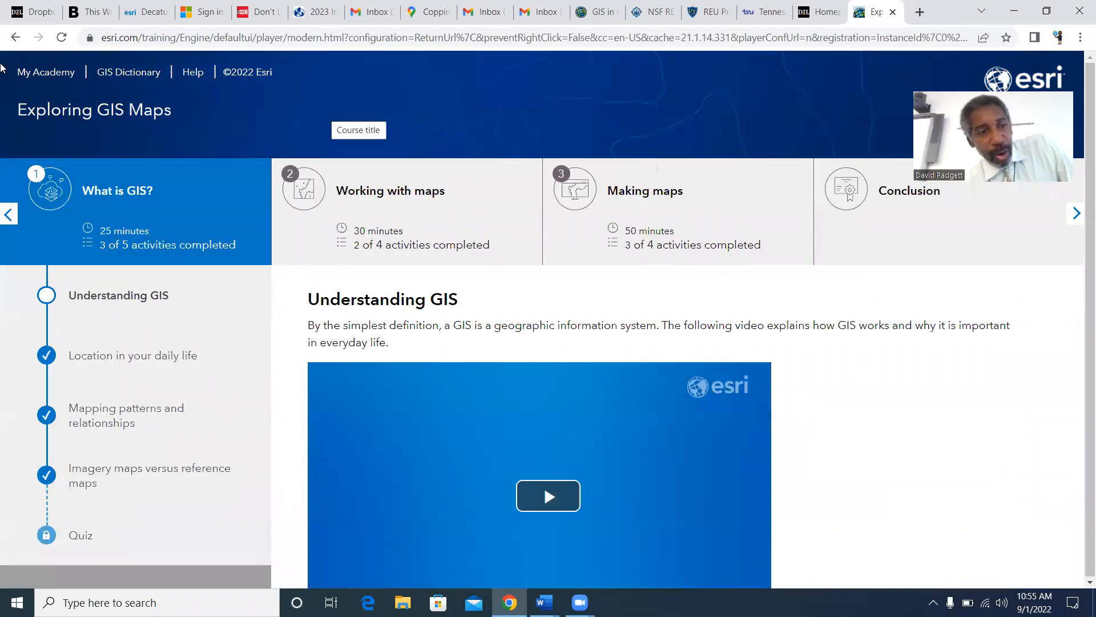
pyautogui.click(9, 214)
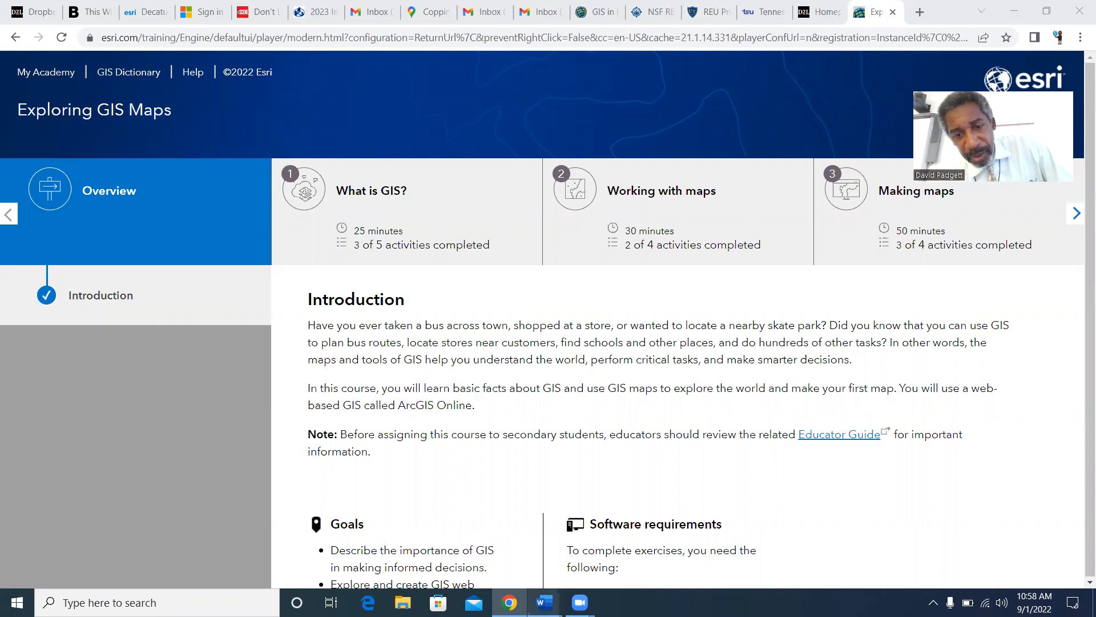
# Step: Switch to Word and close the "GIS Assignment 1 - Exploring GIS Maps Using ArcGIS Online" document without saving
pyautogui.moveTo(544, 600)
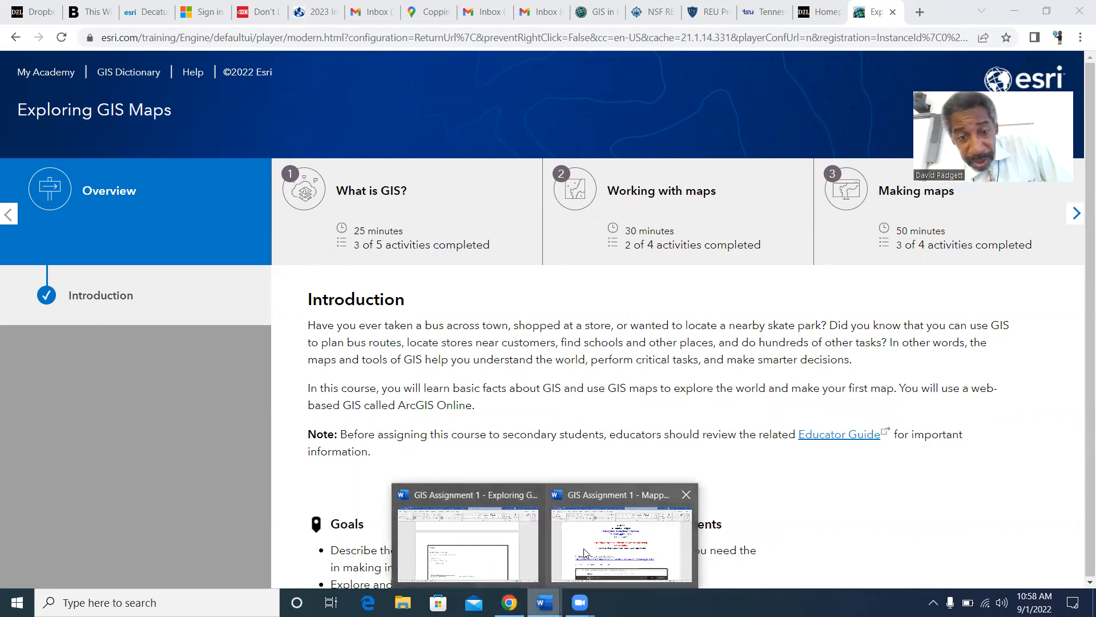
pyautogui.click(532, 494)
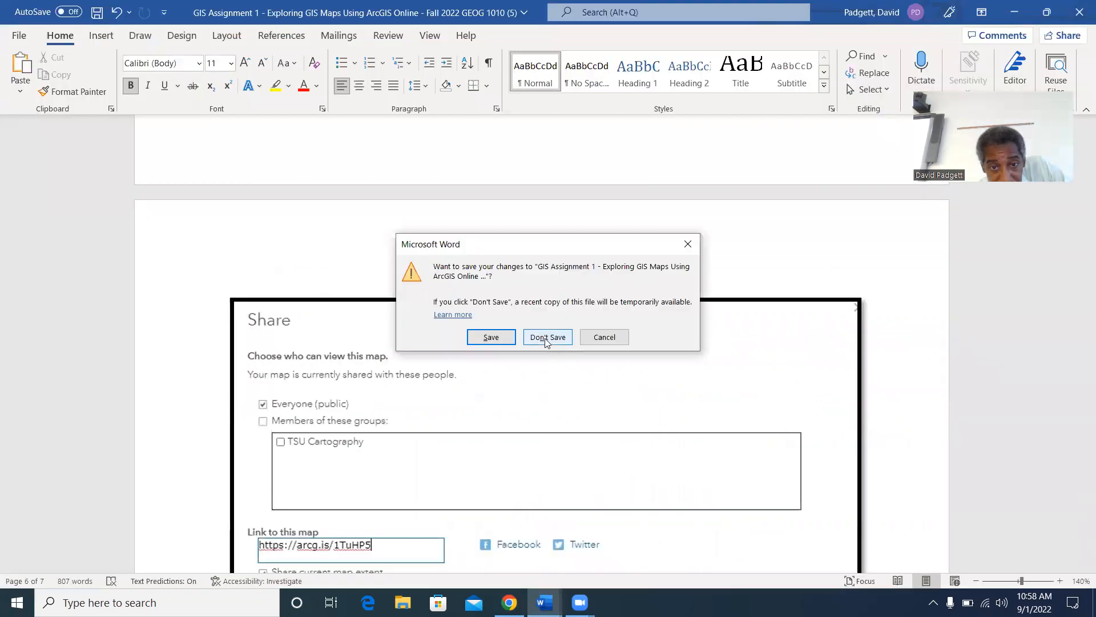
pyautogui.click(545, 338)
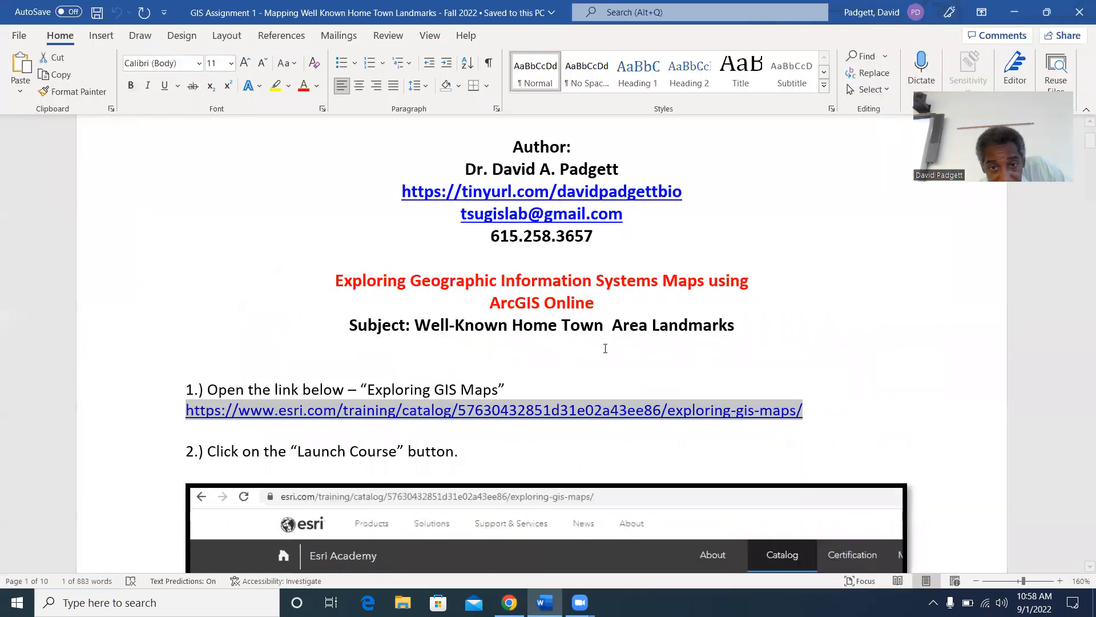
# Step: Deselect the course link and review the assignment instructions down to item 3
pyautogui.click(730, 349)
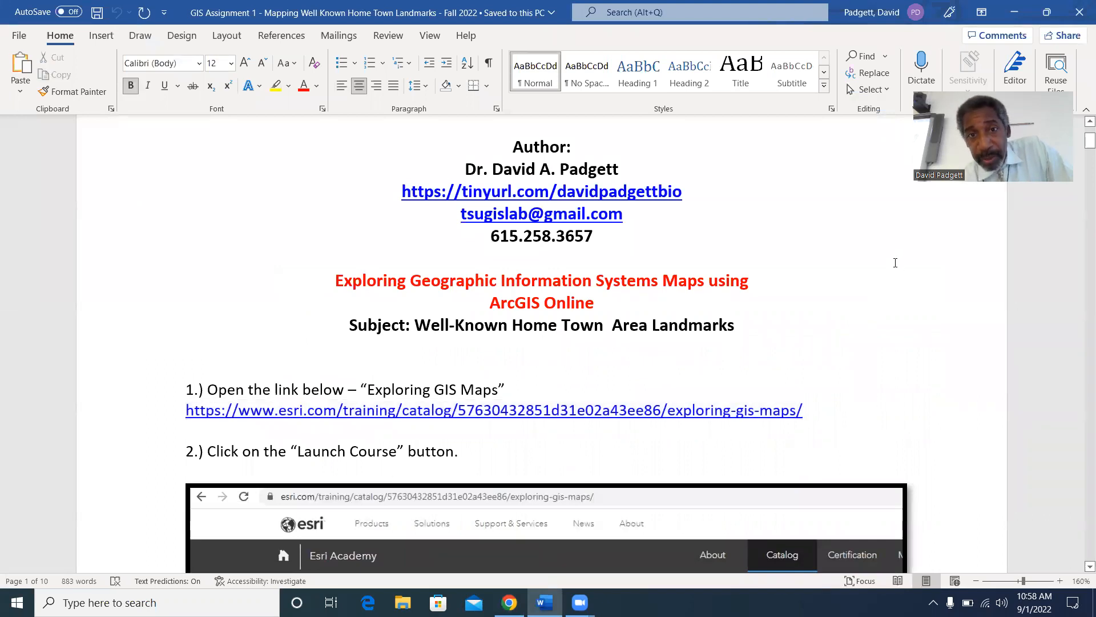
pyautogui.scroll(3, 880, 265)
pyautogui.scroll(-4, 867, 269)
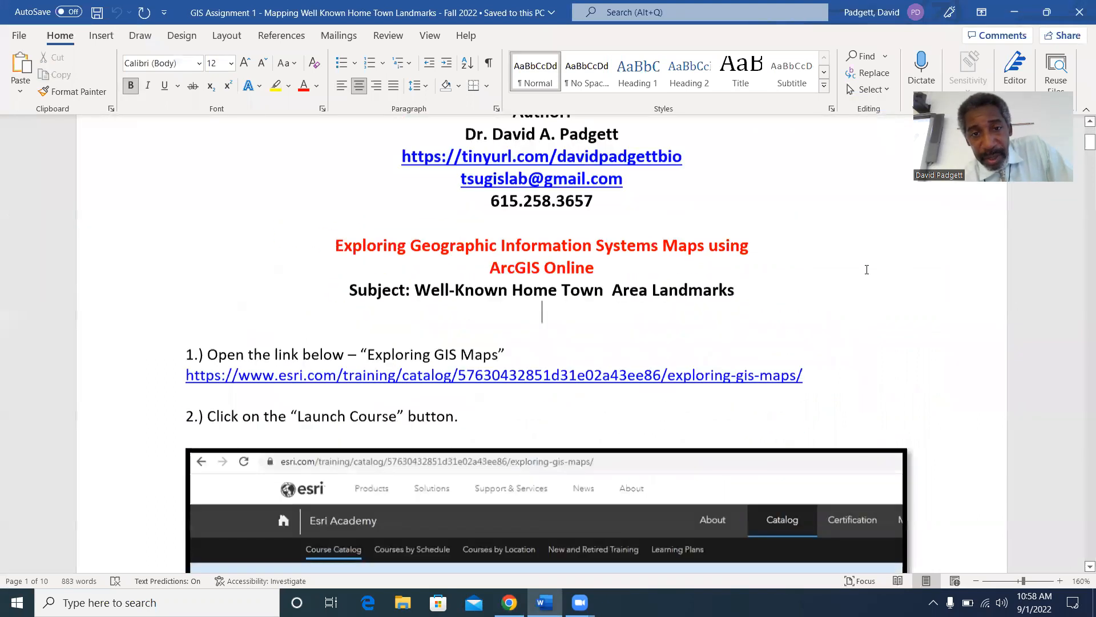
pyautogui.scroll(-9, 867, 270)
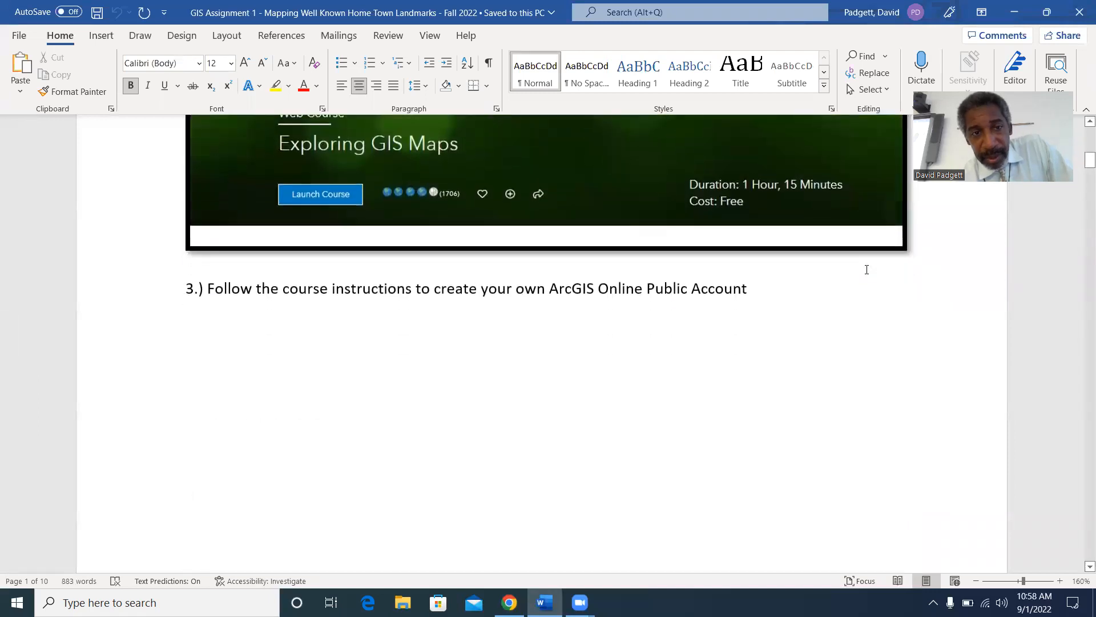
# Step: Review assignment item 4 about the new account's email address and the "What is GIS?" sections to read
pyautogui.scroll(1, 858, 274)
pyautogui.scroll(-5, 854, 296)
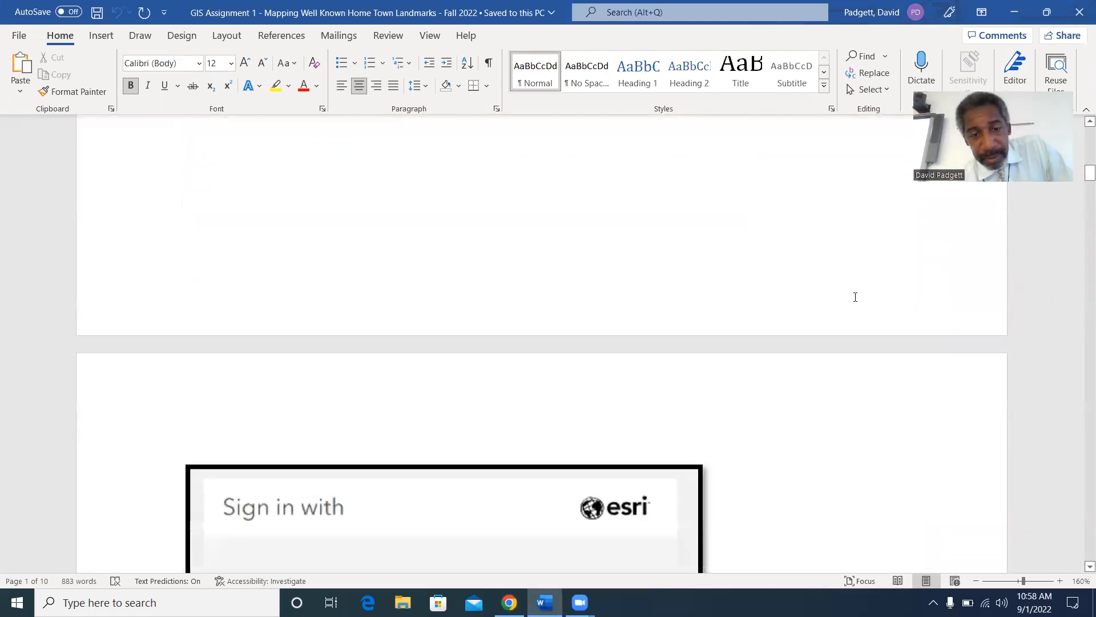
pyautogui.scroll(-10, 855, 297)
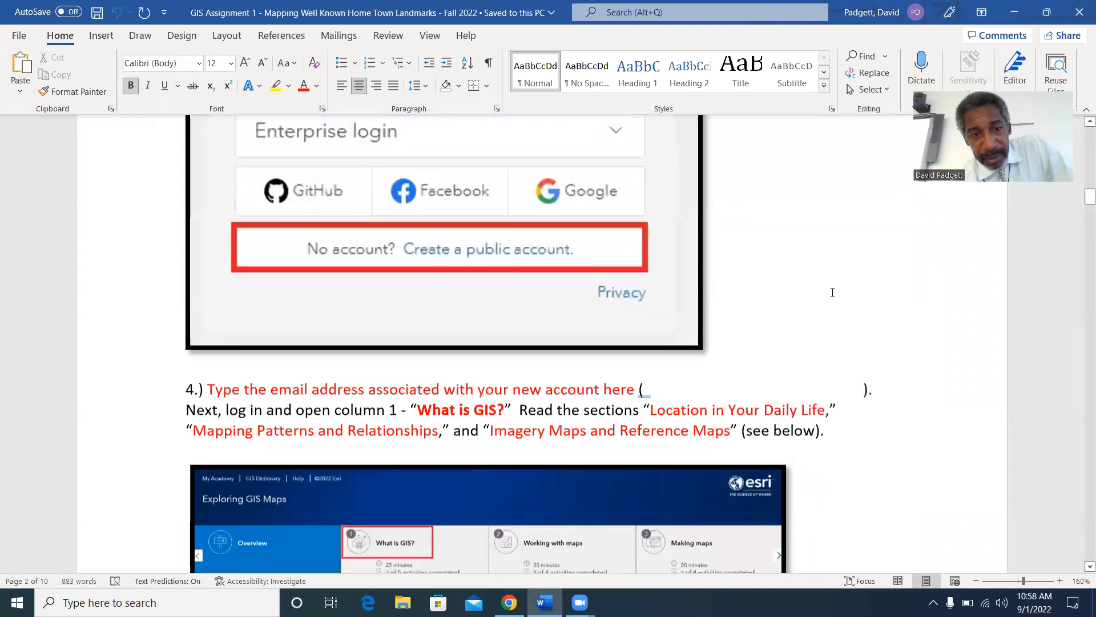
pyautogui.scroll(-5, 851, 294)
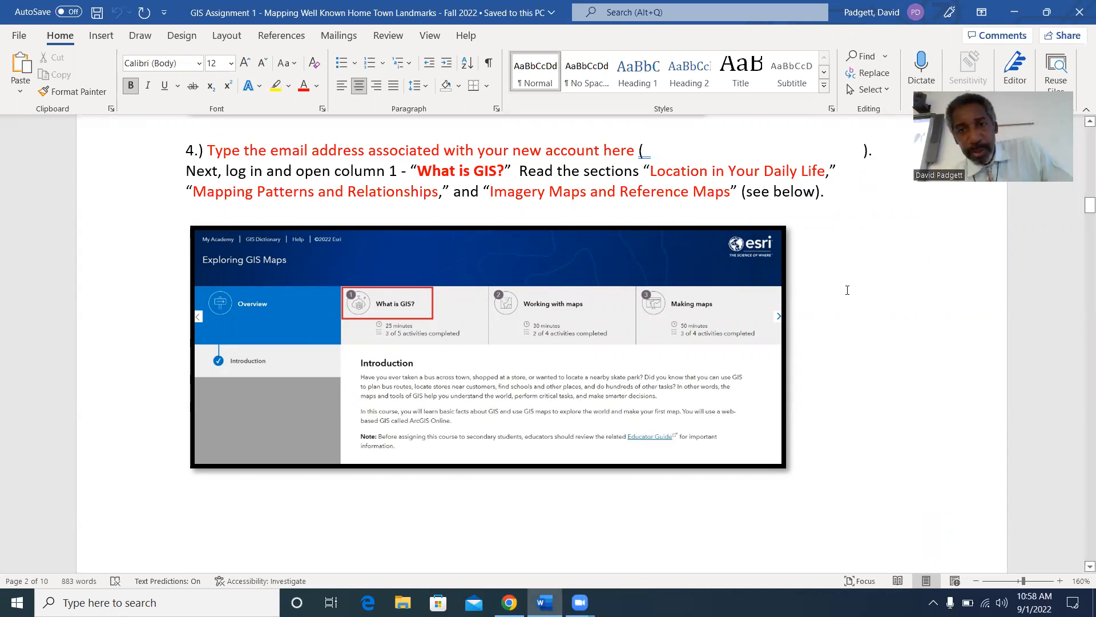
pyautogui.click(644, 152)
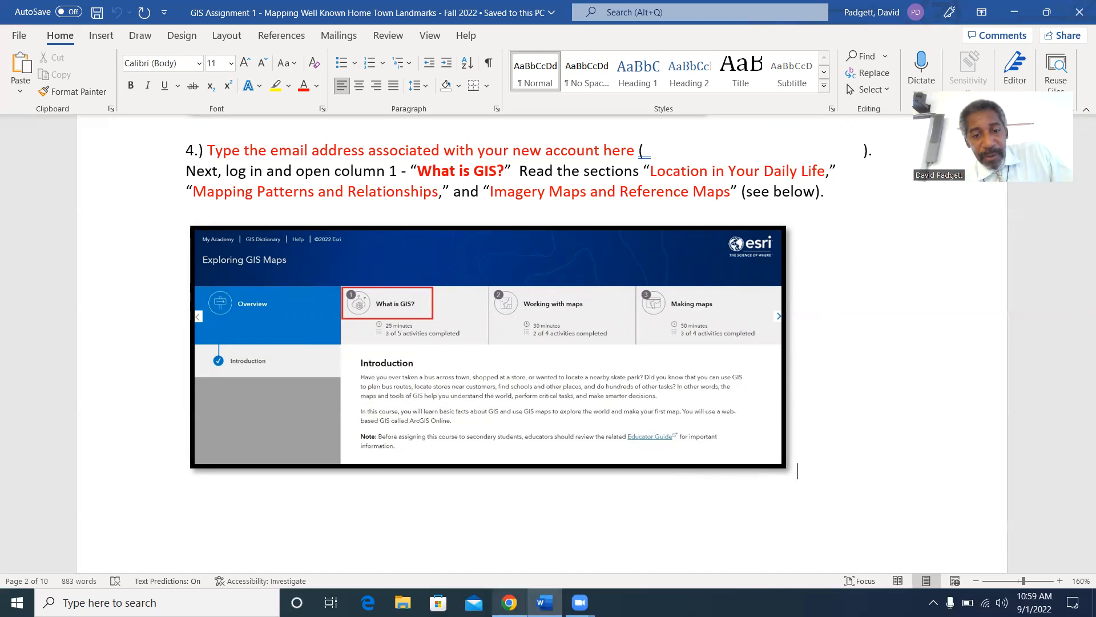
# Step: Switch to the Exploring GIS Maps course in Chrome and open its "What is GIS?" section
pyautogui.moveTo(510, 602)
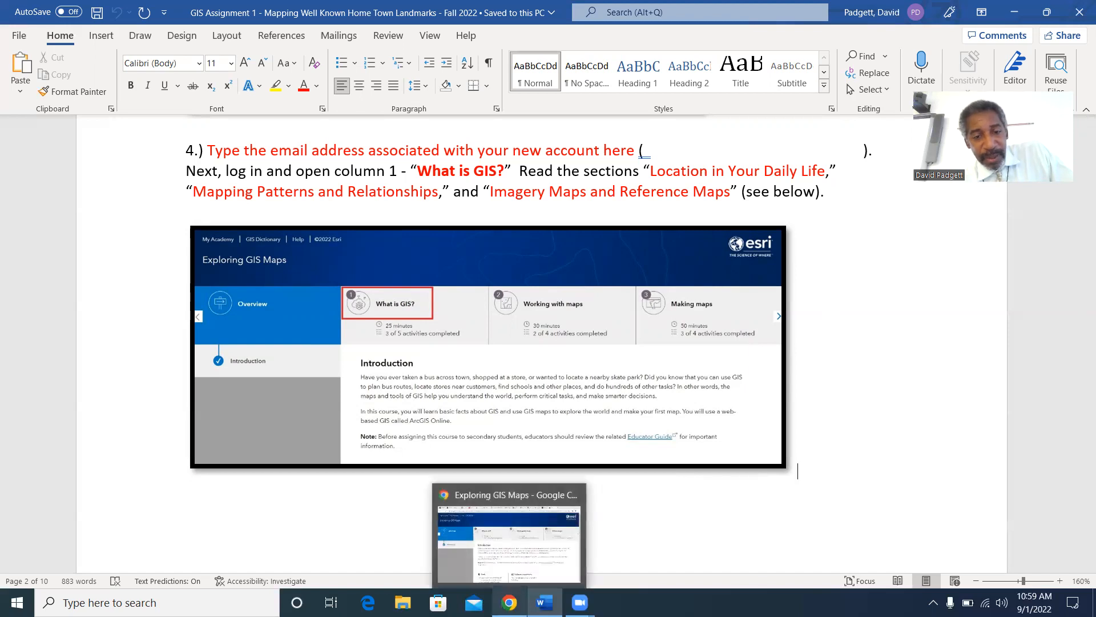
pyautogui.click(506, 566)
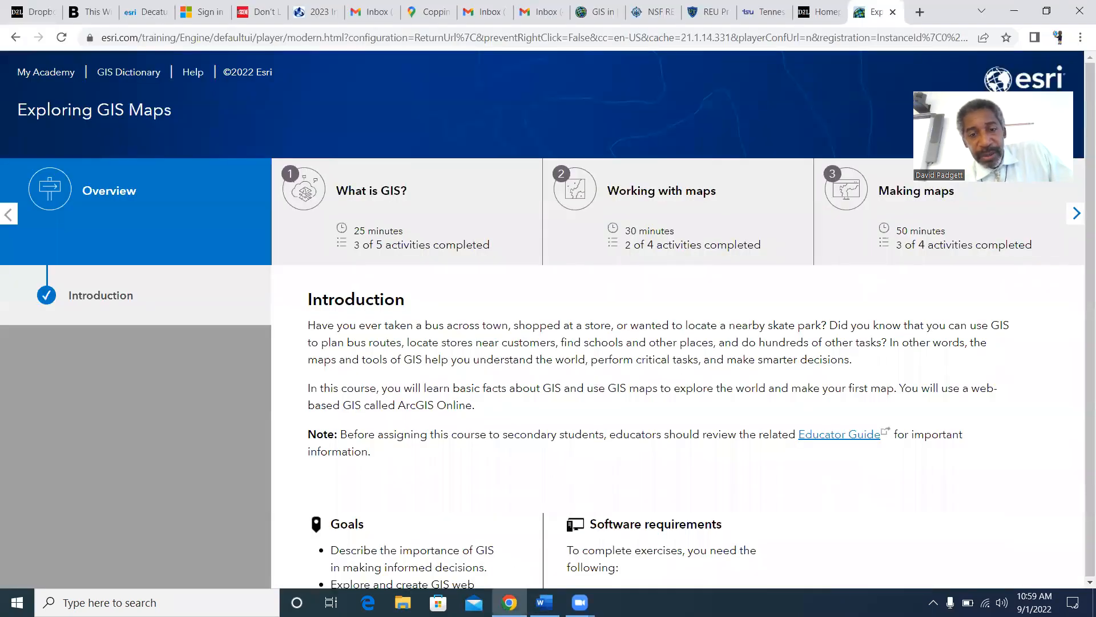
pyautogui.hotkey('alt', 'Tab')
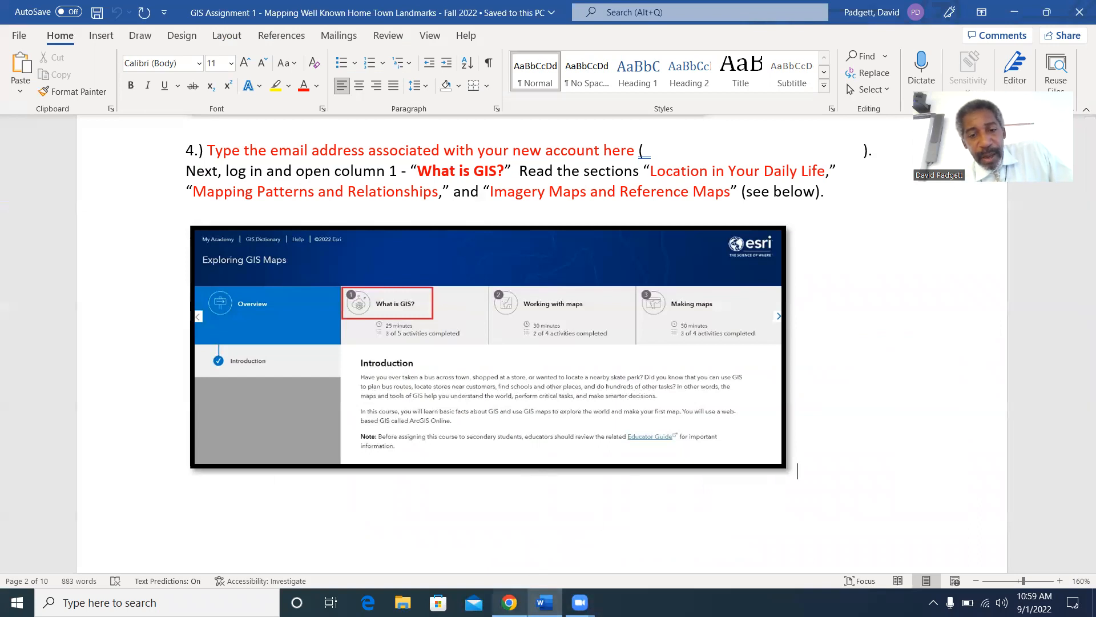
pyautogui.hotkey('alt', 'Tab')
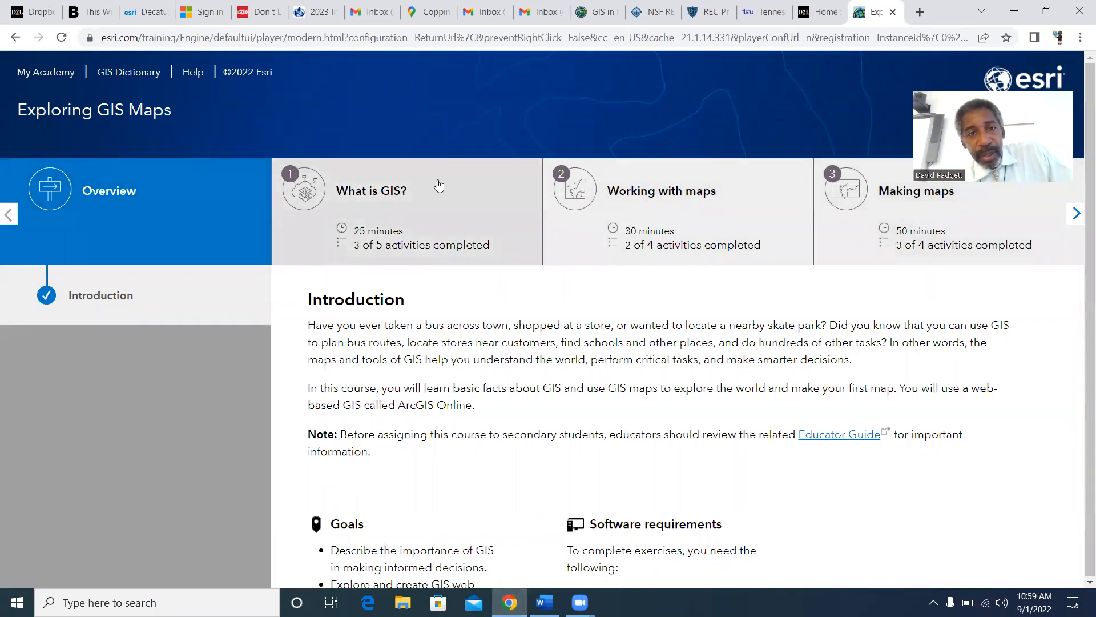
pyautogui.click(373, 196)
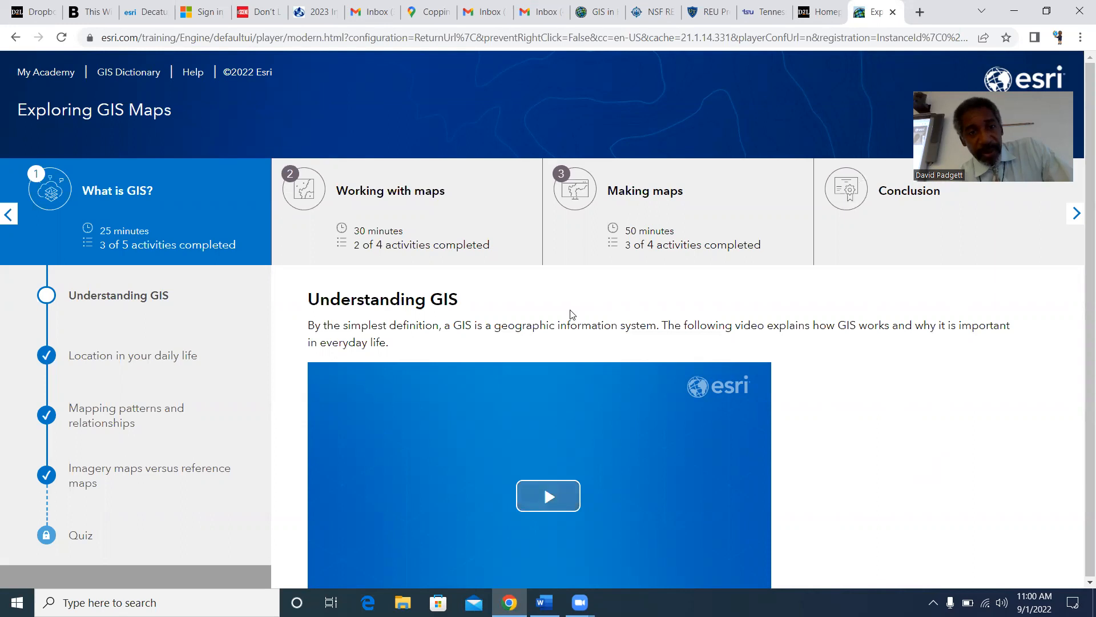
# Step: Look through the "Location in your daily life", "Mapping patterns and relationships", "Imagery maps versus reference maps" and Quiz pages
pyautogui.click(121, 357)
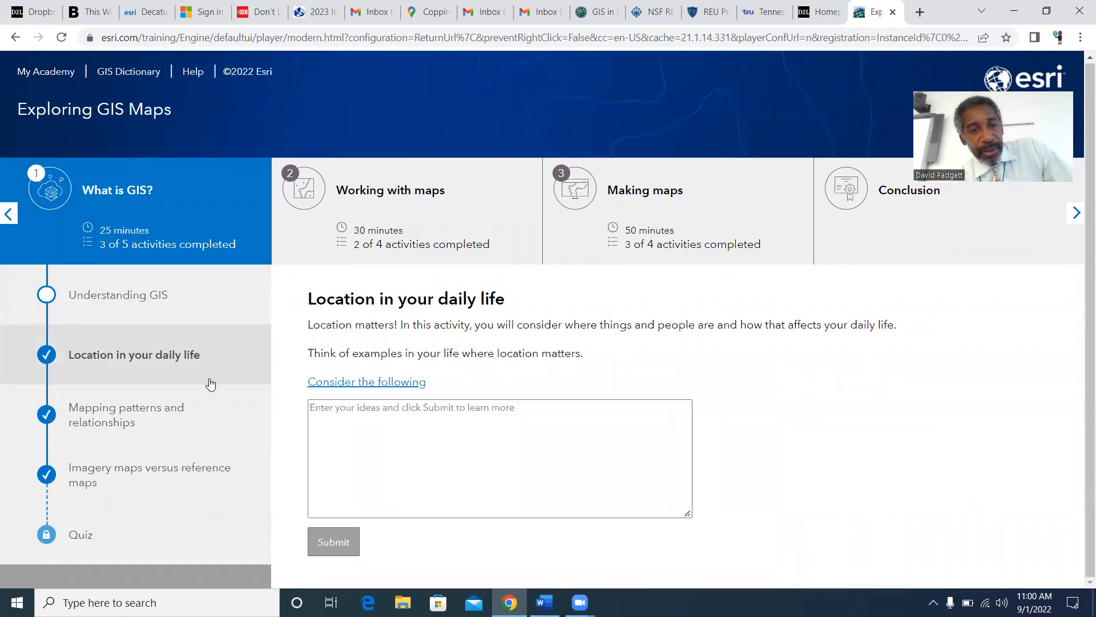
pyautogui.scroll(-1, 302, 422)
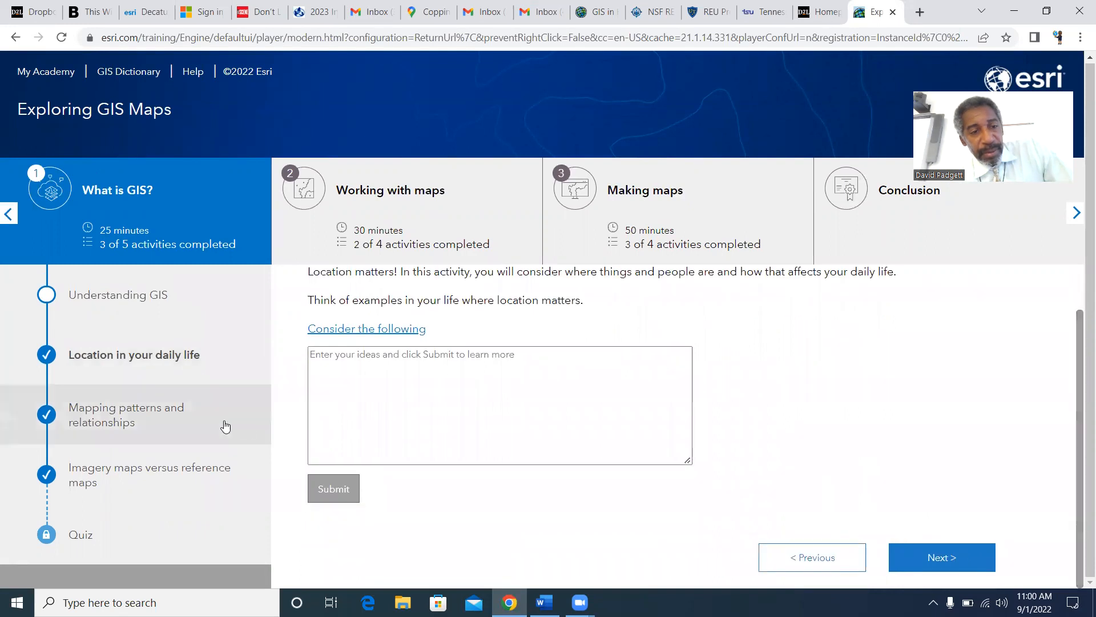
pyautogui.click(108, 416)
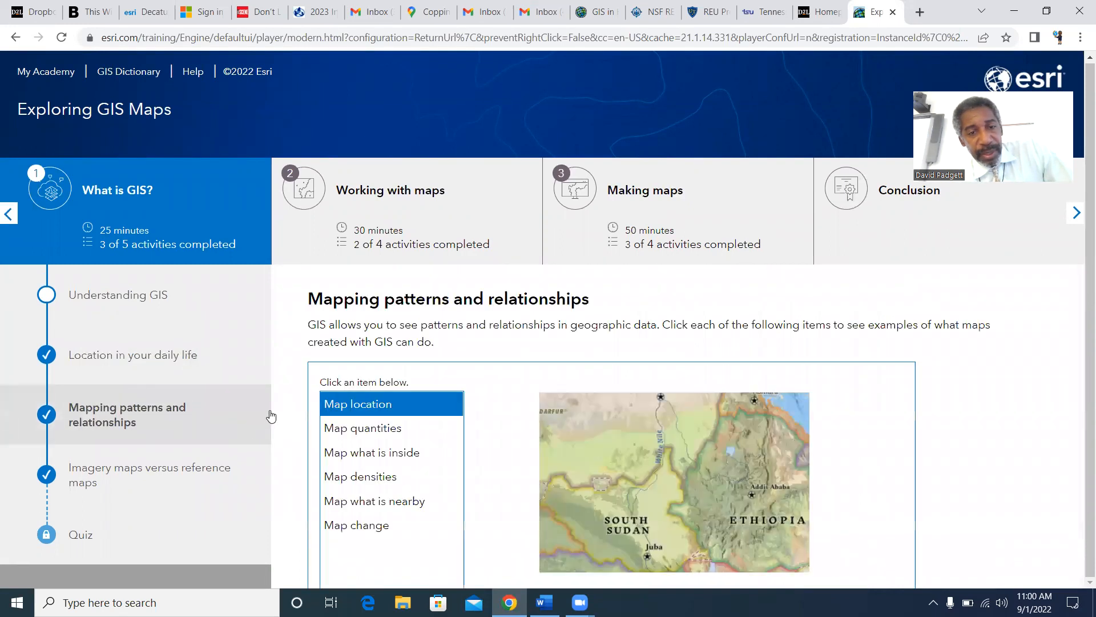
pyautogui.scroll(-3, 294, 419)
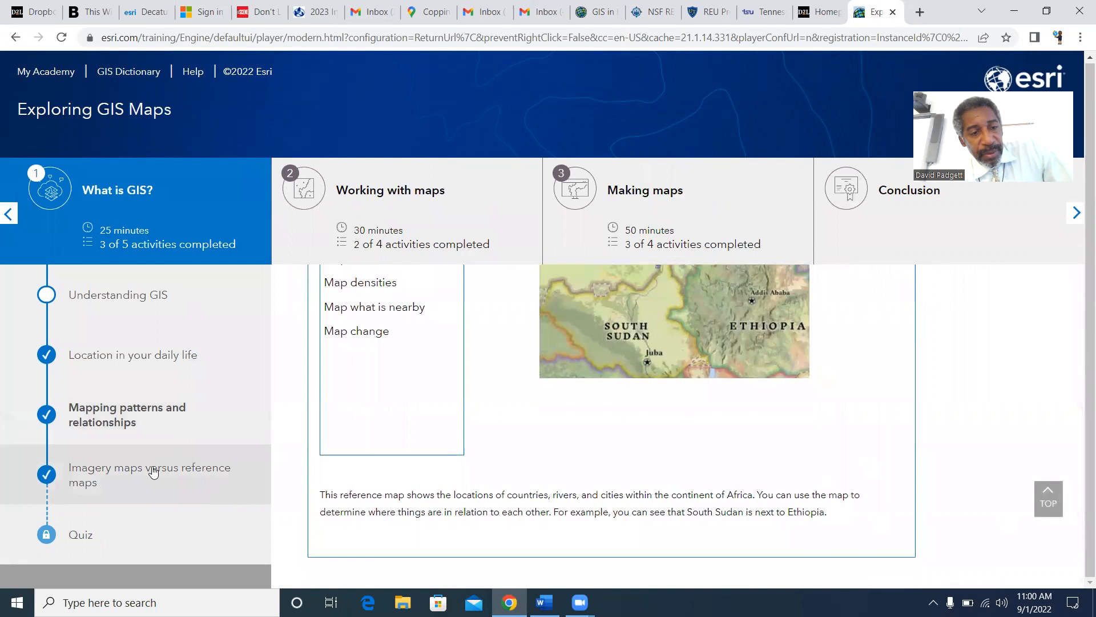
pyautogui.click(153, 472)
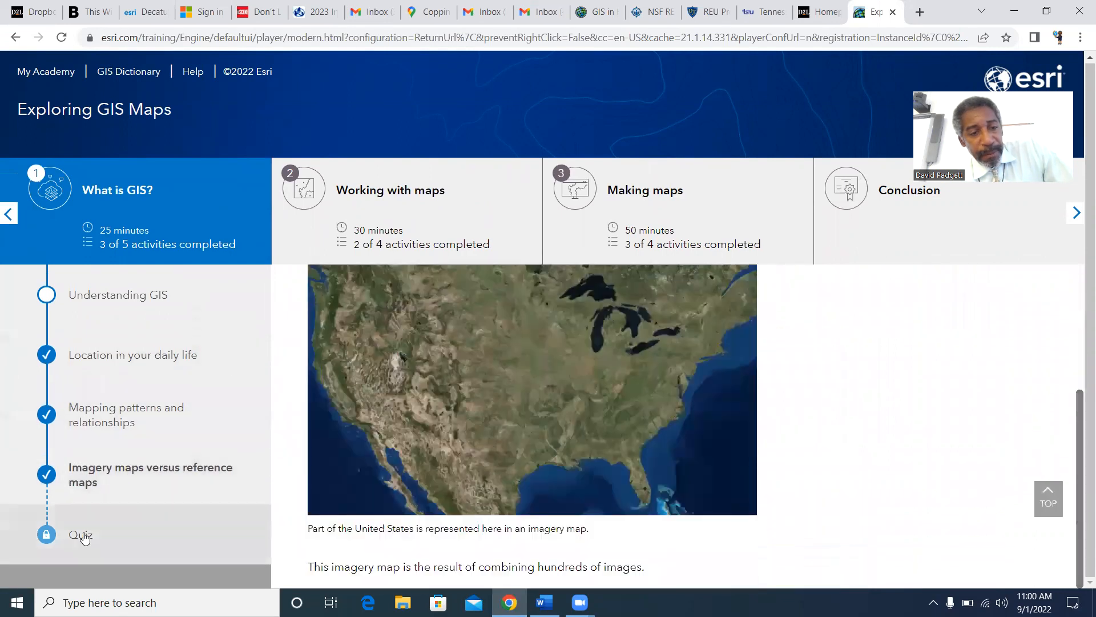
pyautogui.click(81, 534)
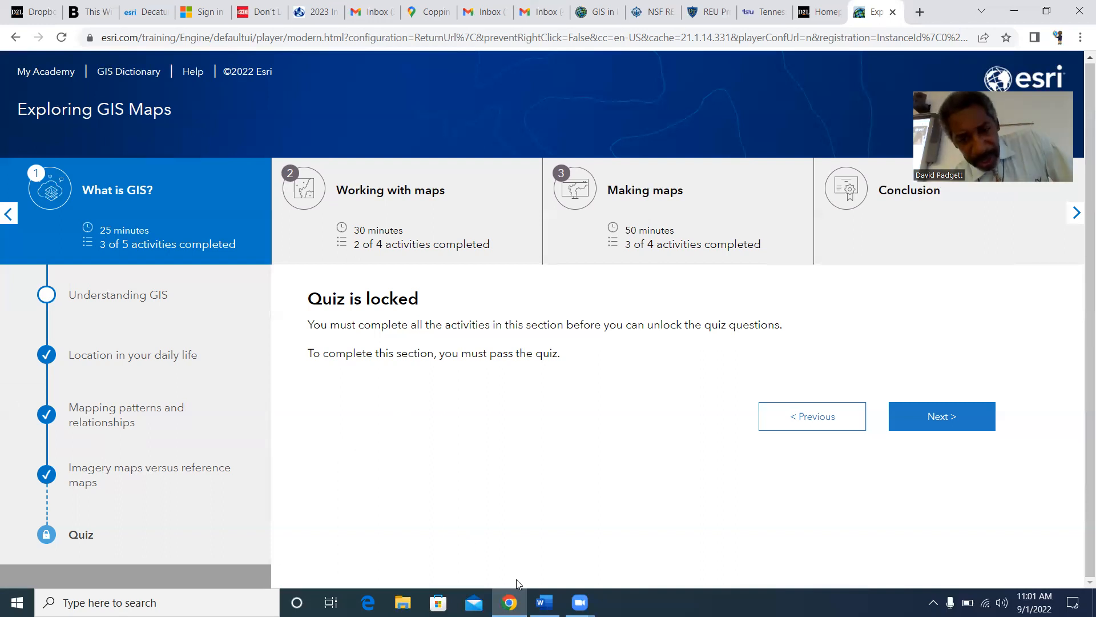
# Step: Switch to the Word assignment and review item 5 on "Working with maps" and "Name that place"
pyautogui.click(545, 603)
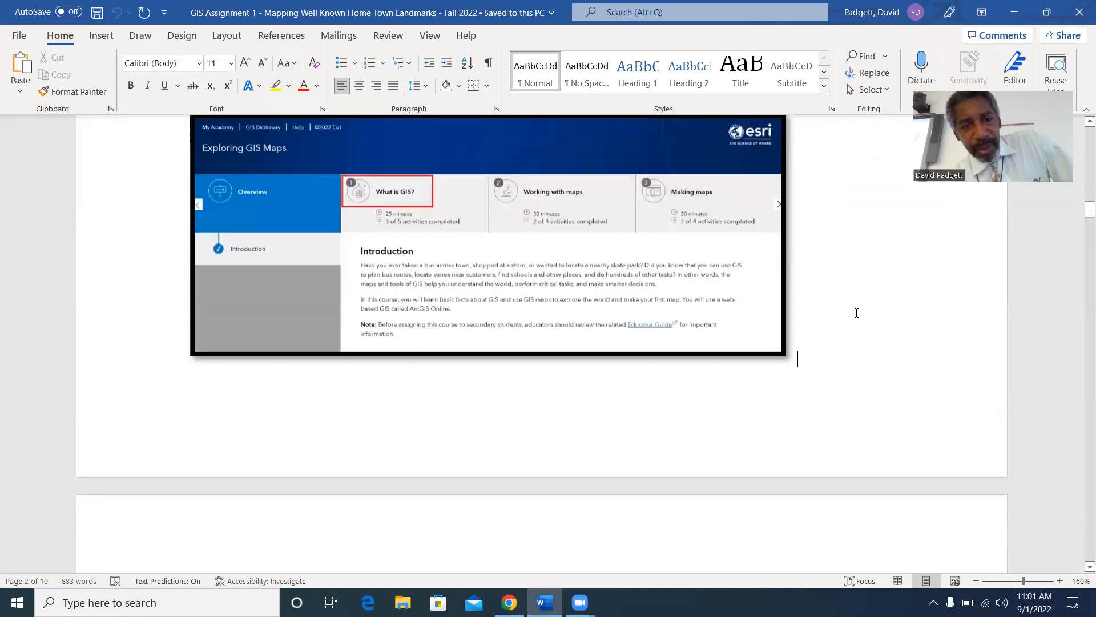
pyautogui.scroll(-6, 856, 313)
pyautogui.scroll(-10, 856, 313)
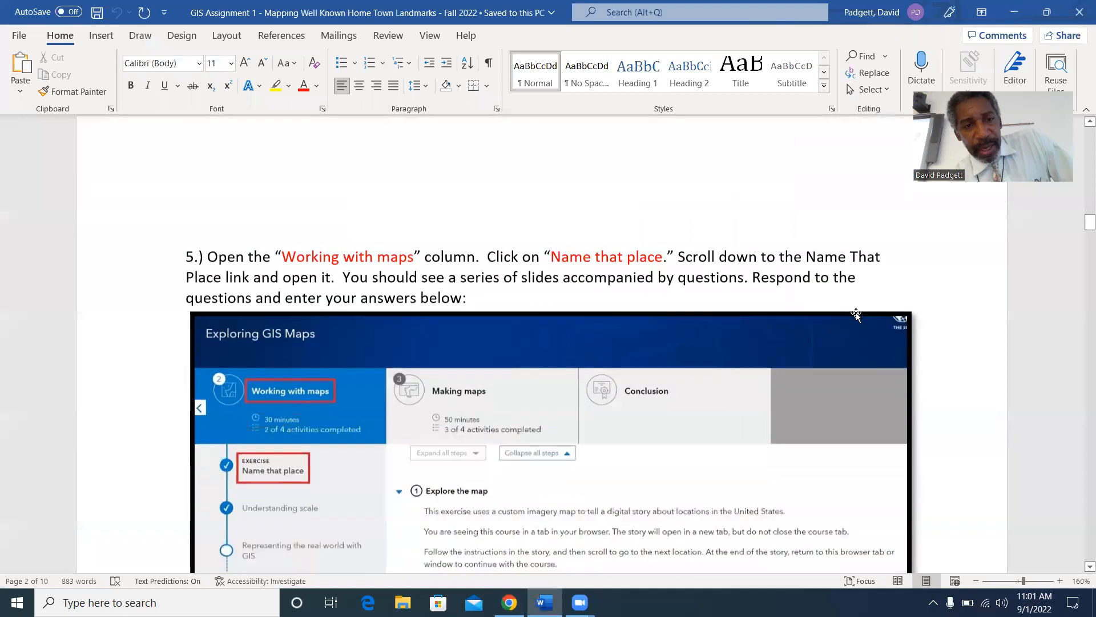
pyautogui.scroll(4, 857, 313)
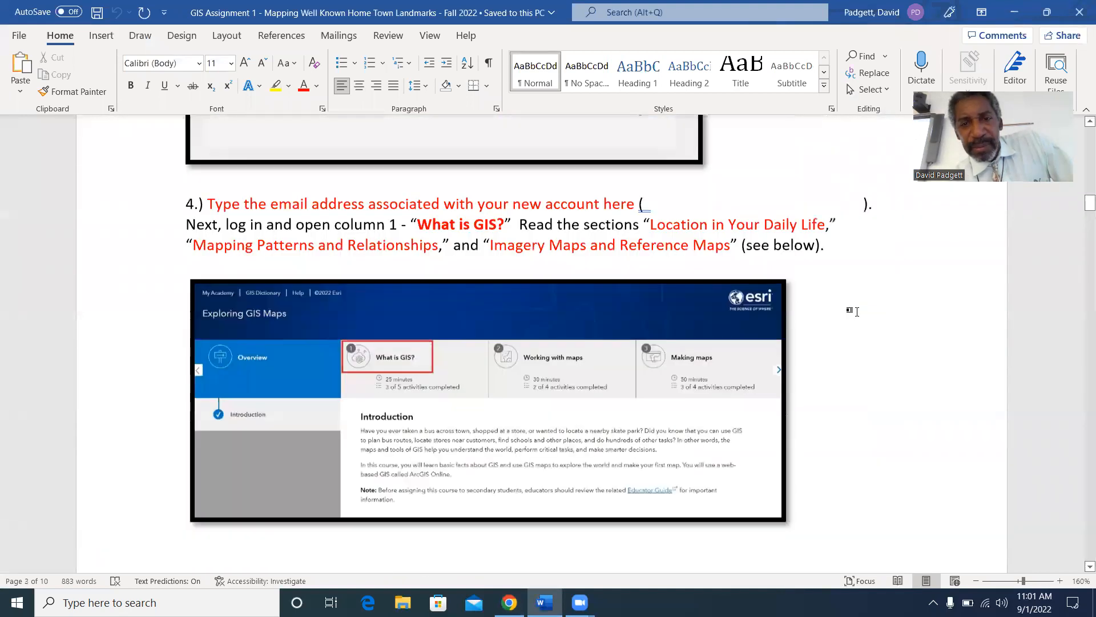
pyautogui.scroll(-10, 857, 311)
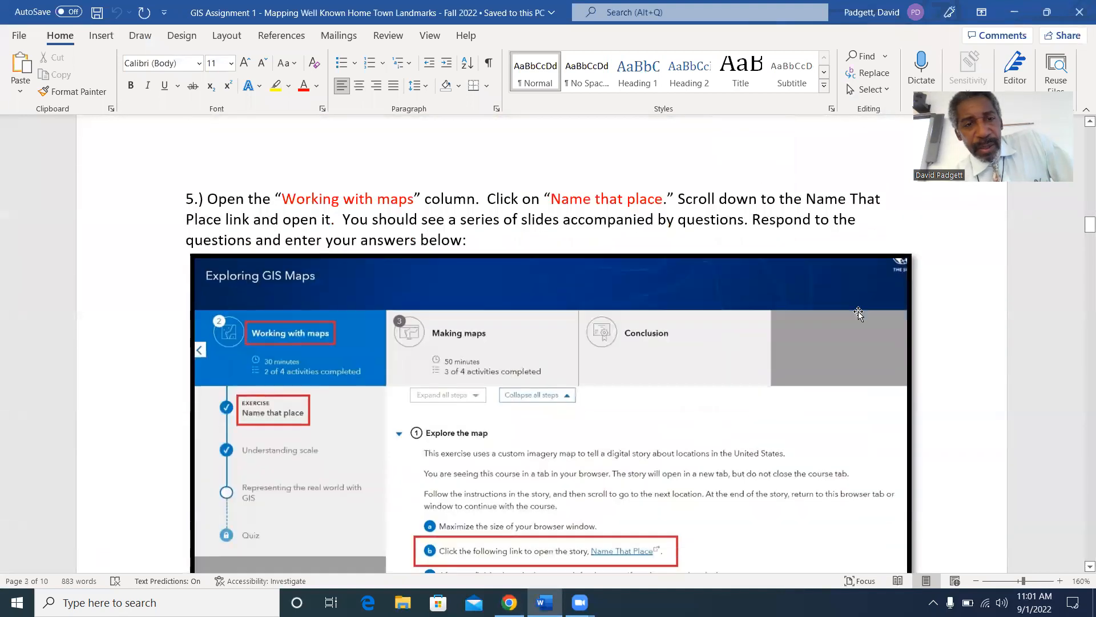
pyautogui.scroll(-1, 858, 311)
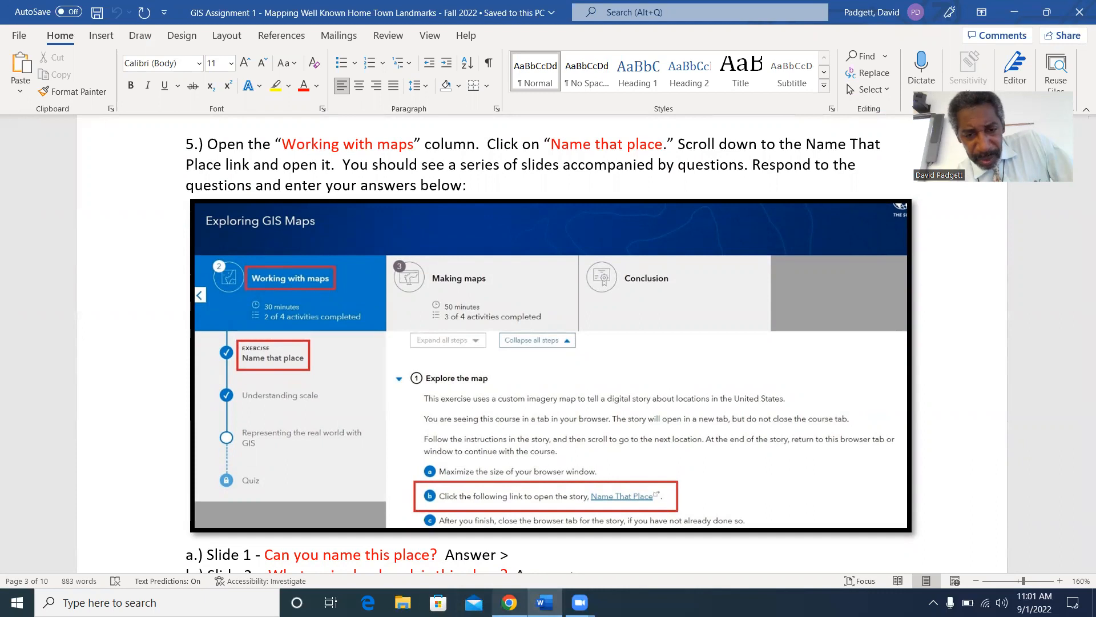
# Step: Return to the course in Chrome and open the "Working with maps" section
pyautogui.moveTo(510, 603)
pyautogui.click(508, 565)
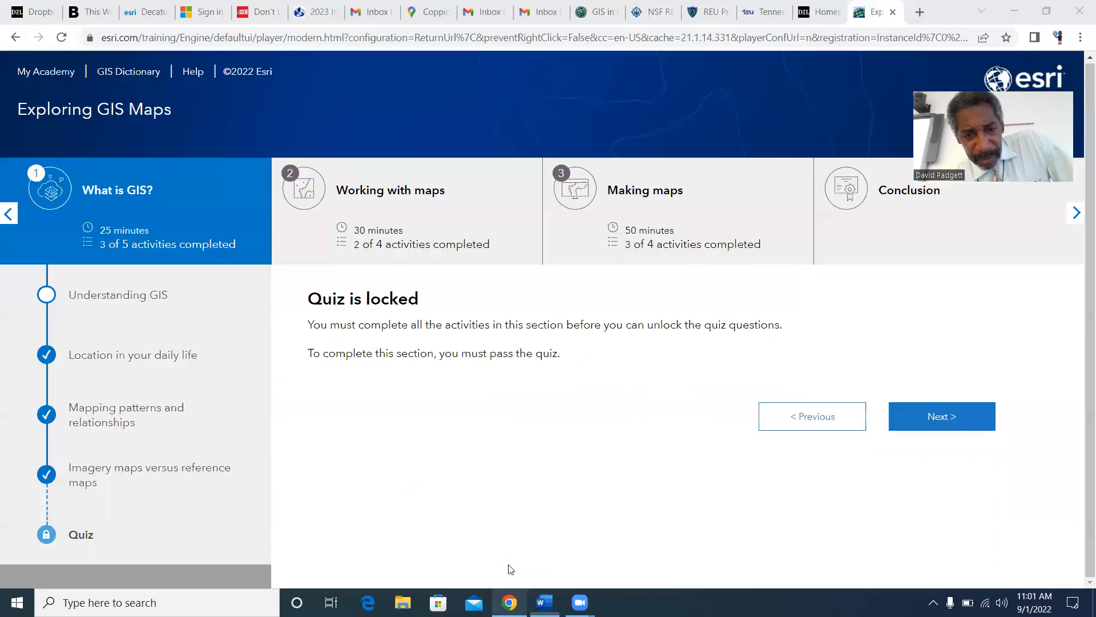
pyautogui.click(403, 198)
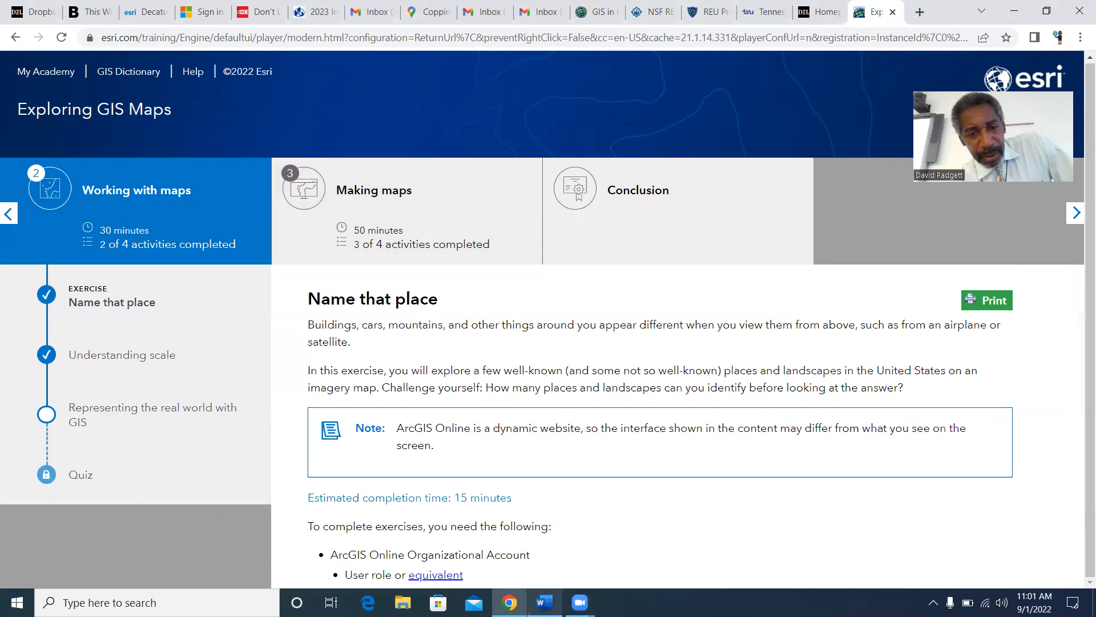
# Step: Recheck item 5 in Word, then open the Name That Place story from the course exercise in Chrome
pyautogui.click(552, 601)
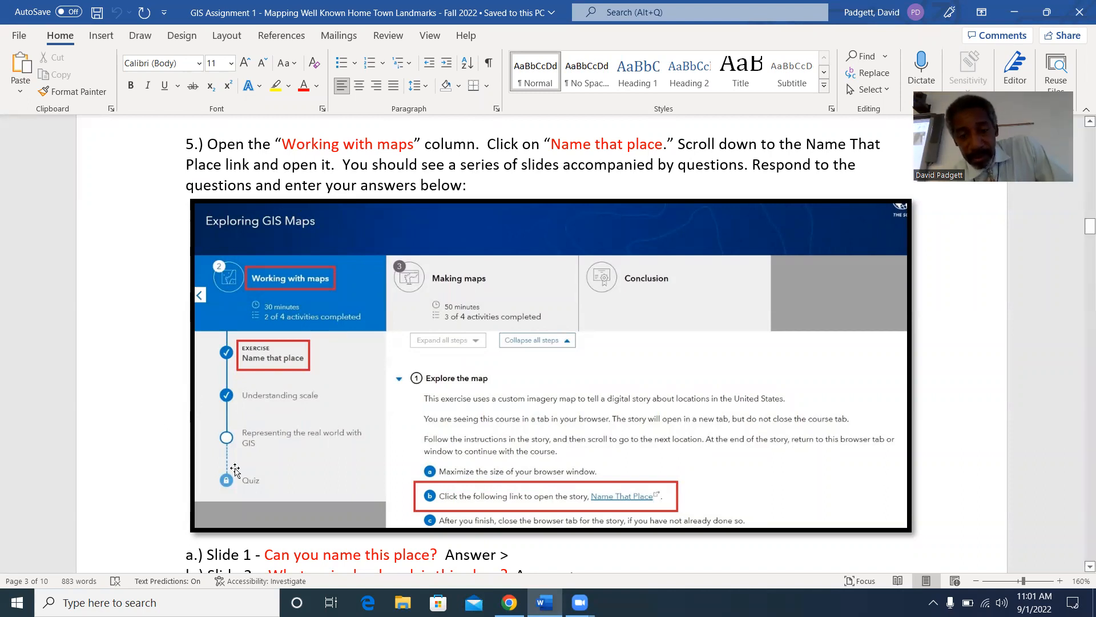
pyautogui.click(510, 602)
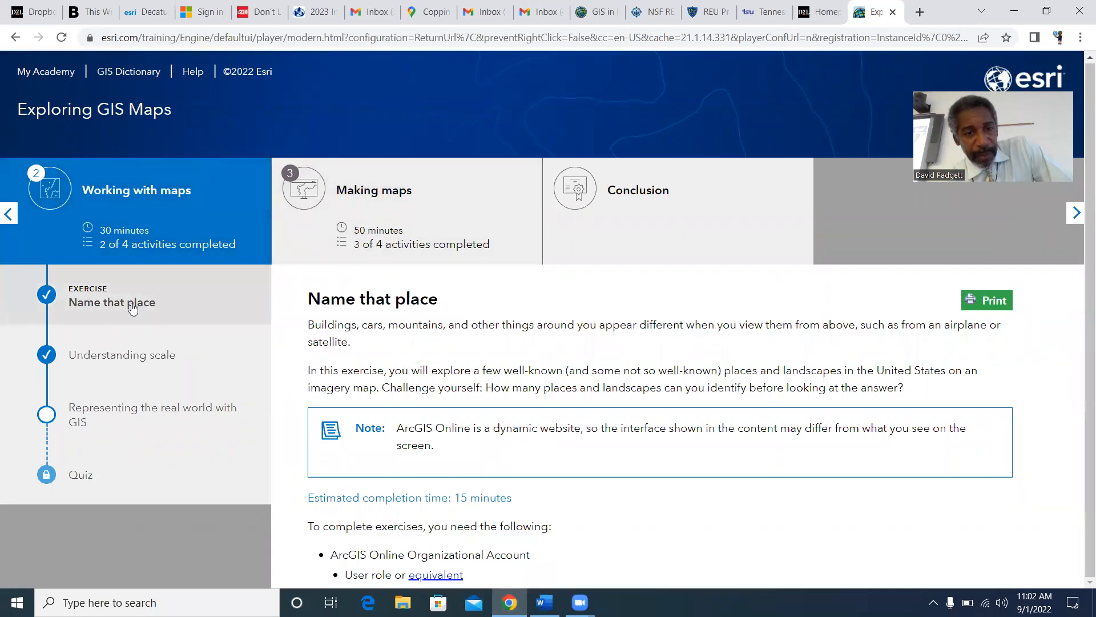
pyautogui.scroll(-7, 610, 320)
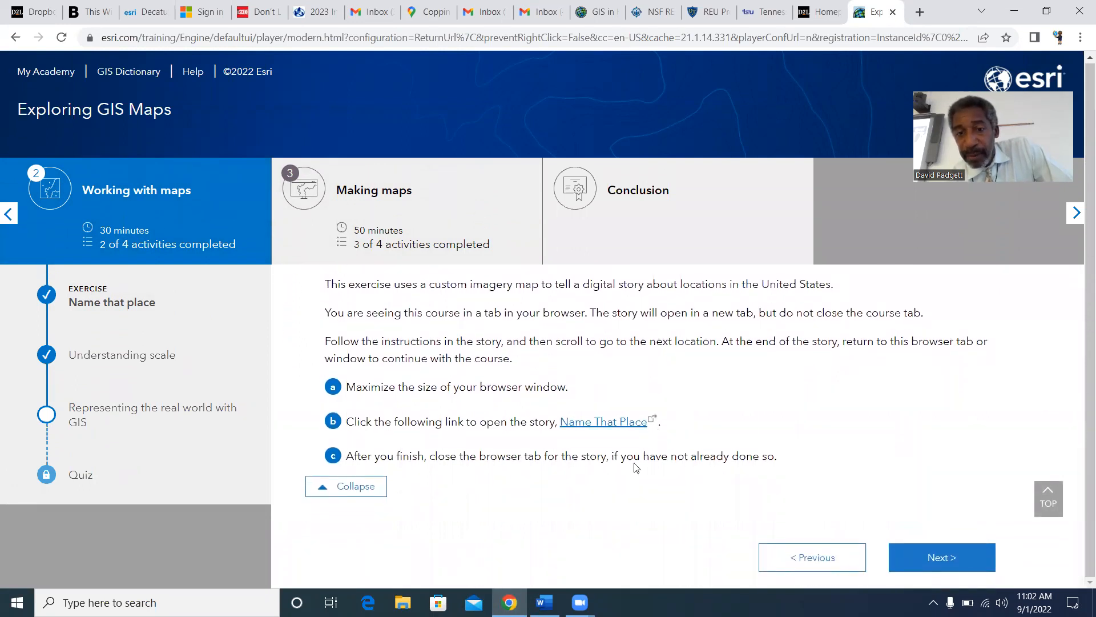
pyautogui.click(601, 422)
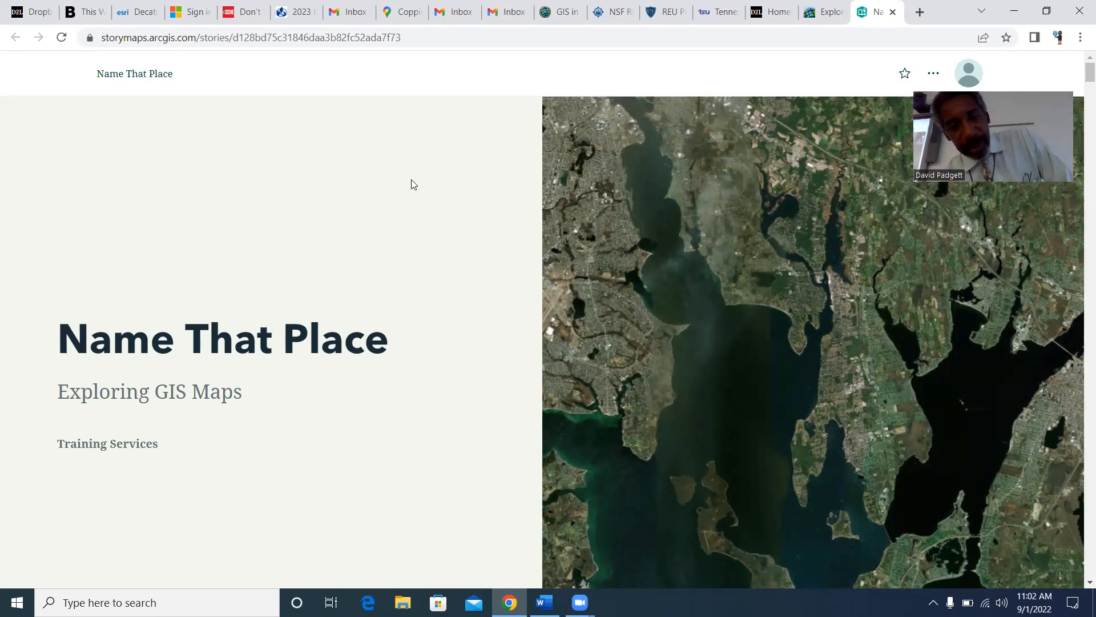
# Step: Go past the story's map practice part to question 1, "Can you name this place?", and reveal its red pin's answer
pyautogui.scroll(-8, 520, 177)
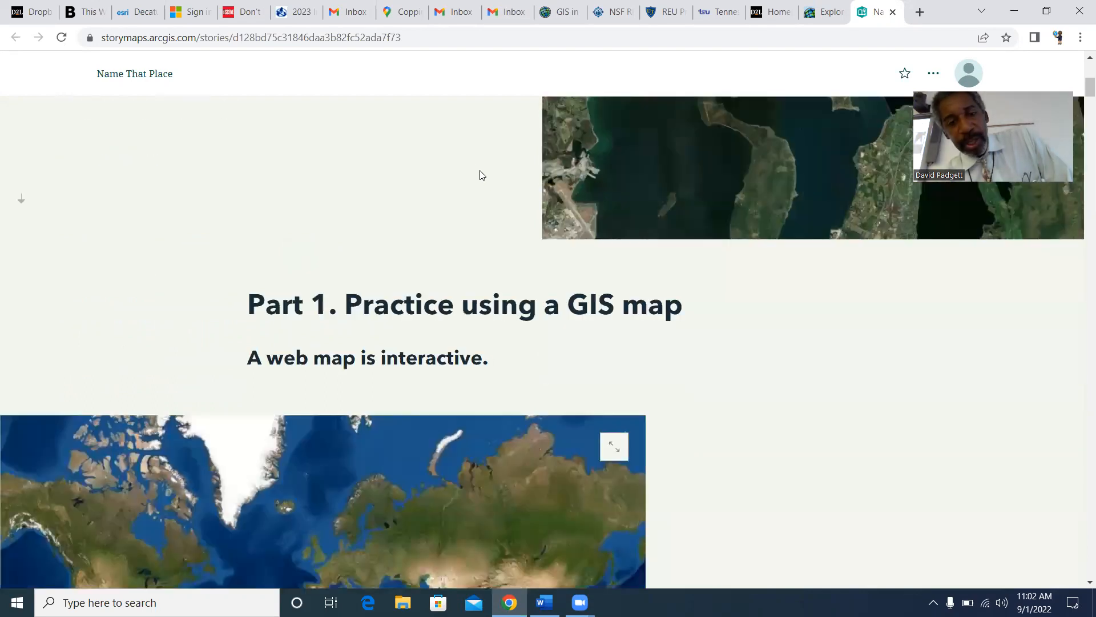
pyautogui.scroll(-4, 477, 155)
pyautogui.scroll(-8, 478, 155)
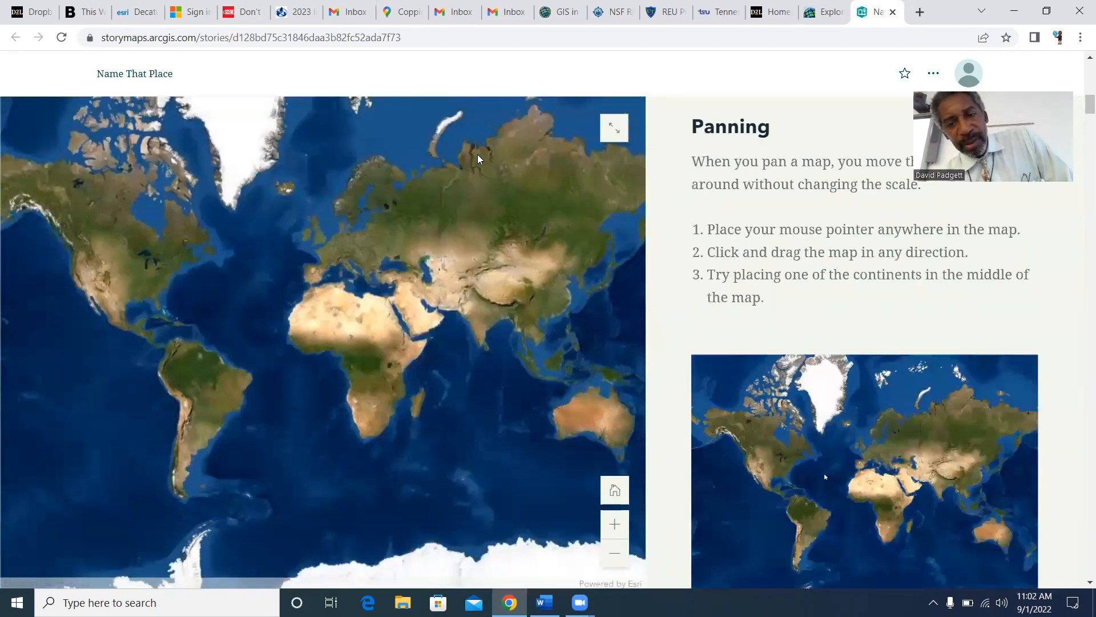
pyautogui.scroll(-15, 477, 158)
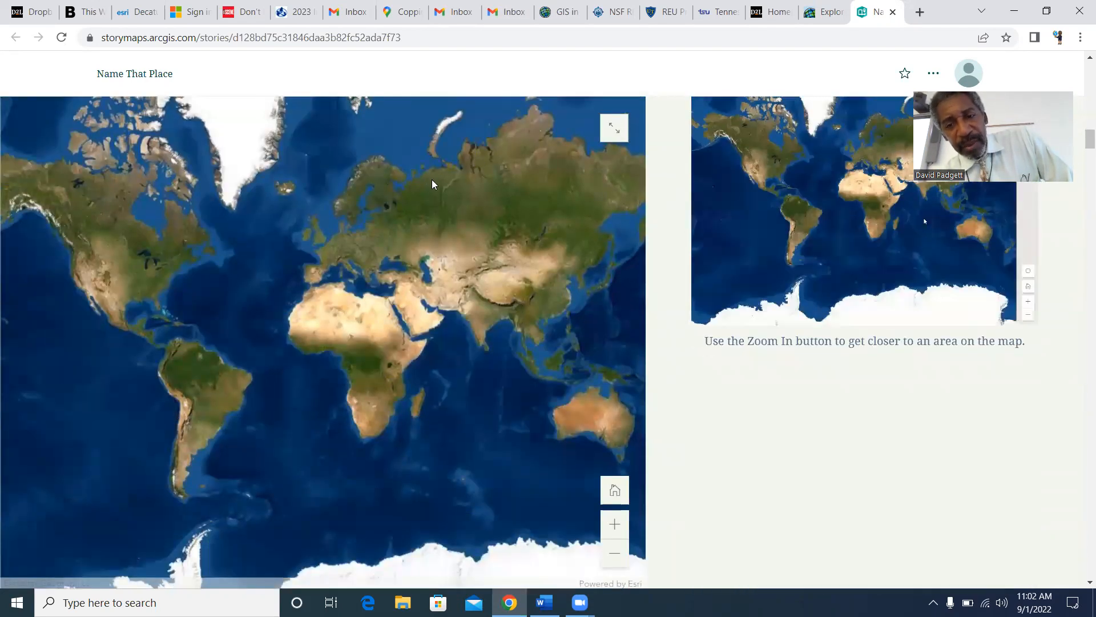
pyautogui.scroll(-12, 447, 180)
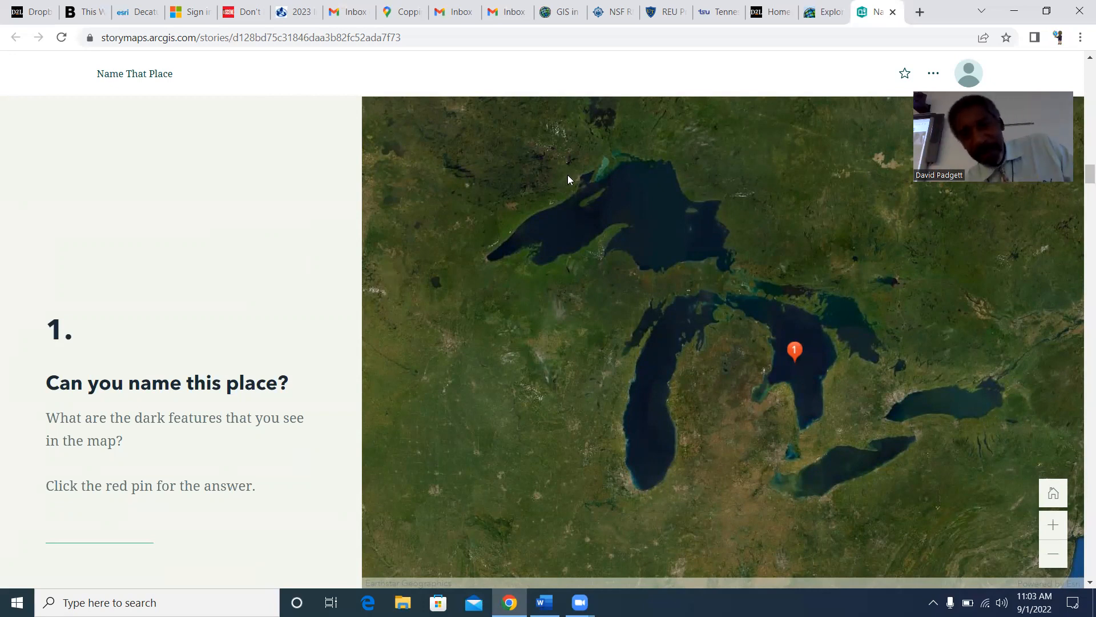
pyautogui.click(793, 348)
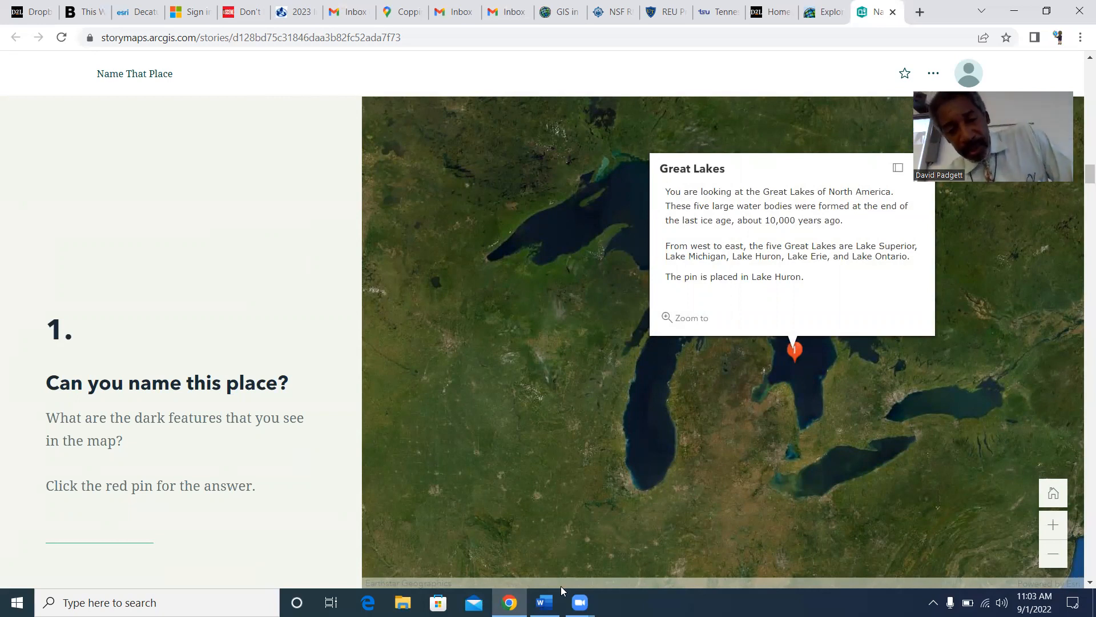
# Step: Switch to the Word assignment and answer Slide 1 with "Great Lakes of North America", leaving the cursor at the Slide 2 answer
pyautogui.click(545, 602)
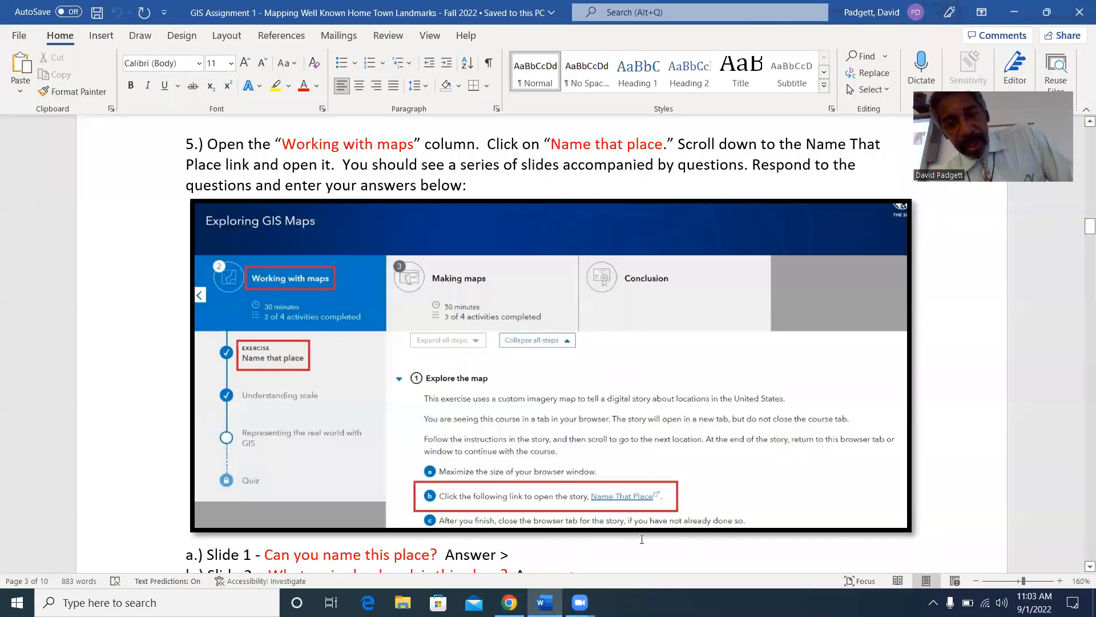
pyautogui.scroll(-3, 689, 496)
pyautogui.scroll(-1, 693, 495)
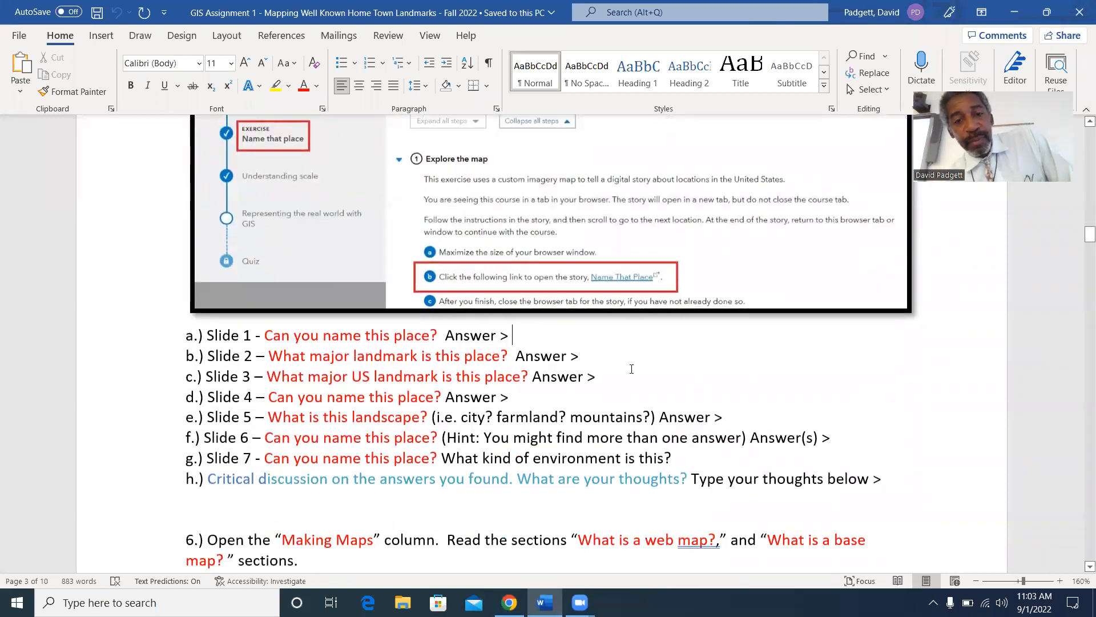
pyautogui.write('Great ')
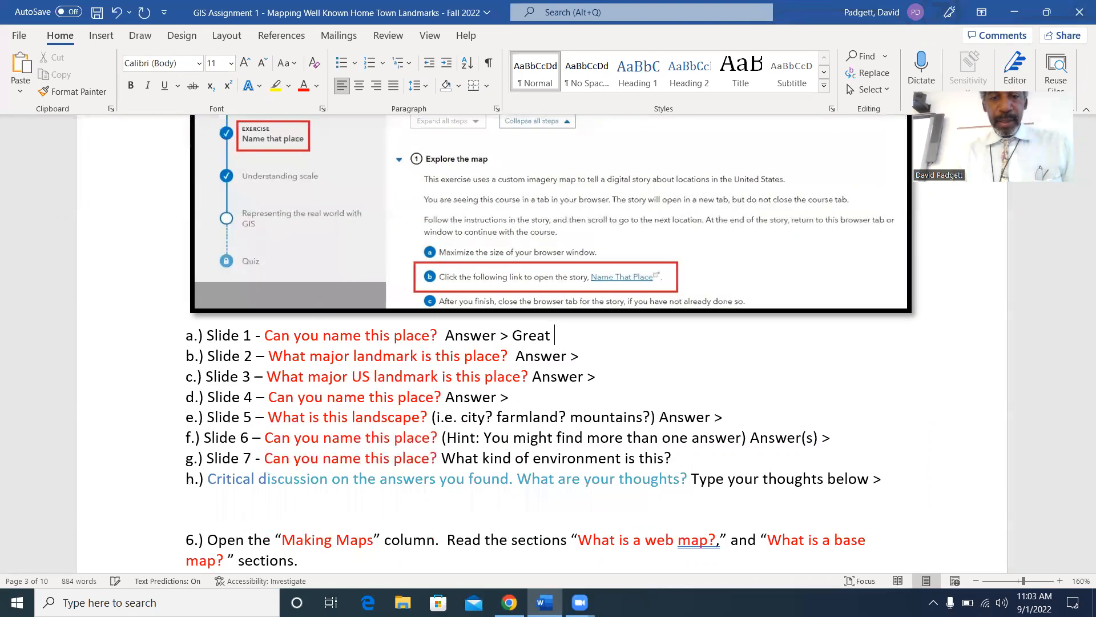
pyautogui.write('Lakes of No')
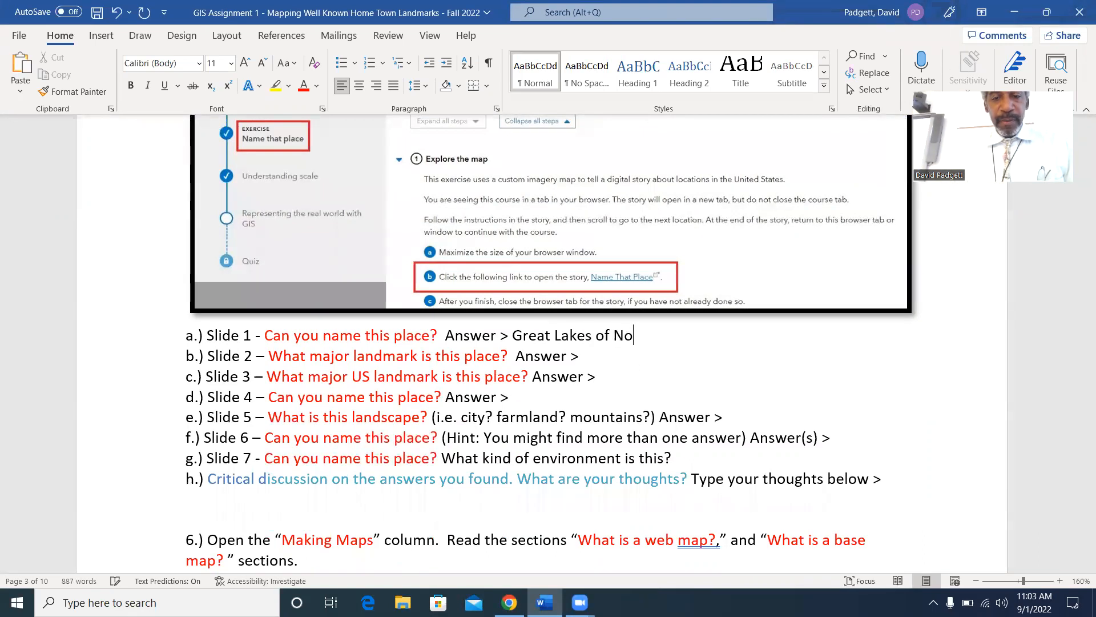
pyautogui.write('rth America')
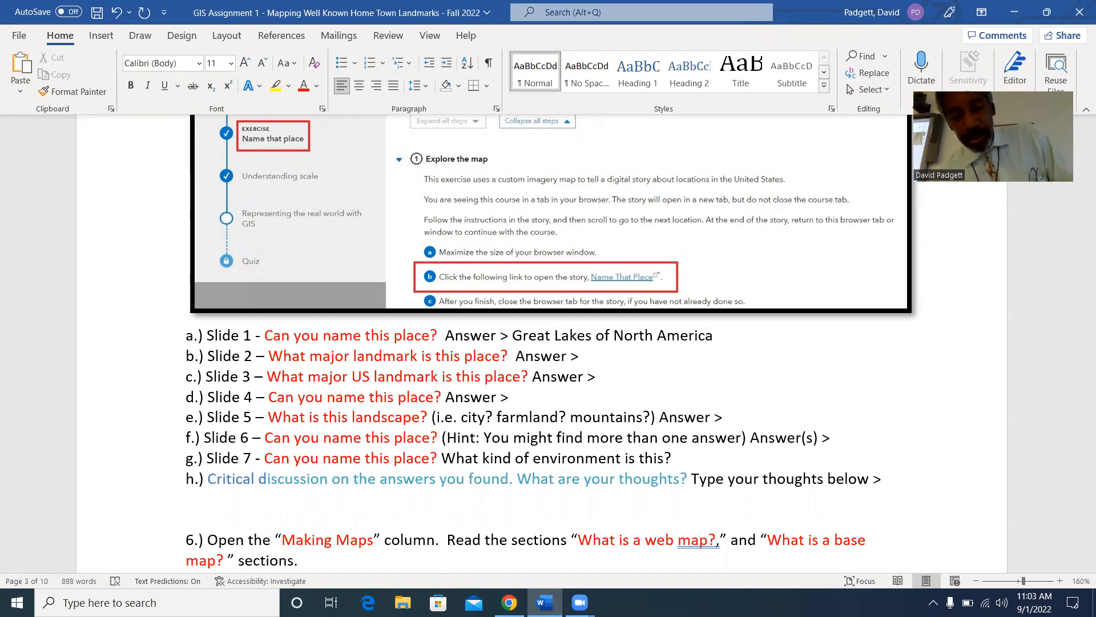
pyautogui.click(591, 355)
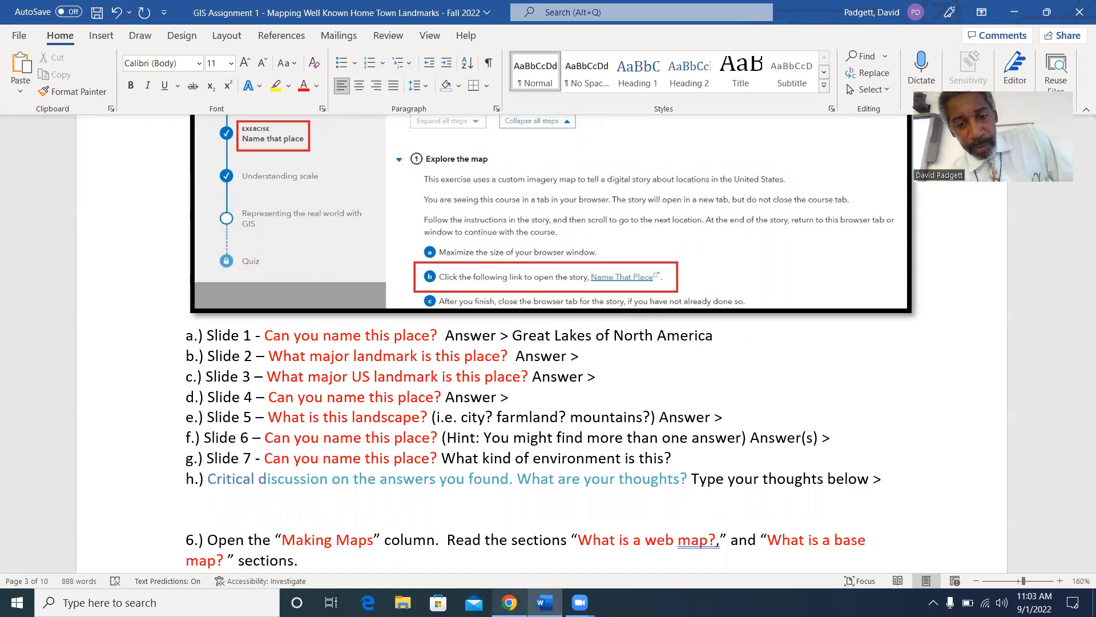
# Step: Return to the Name That Place story in Chrome, go to question 2, and zoom its map out to the western United States for clues
pyautogui.click(509, 603)
pyautogui.scroll(-5, 306, 289)
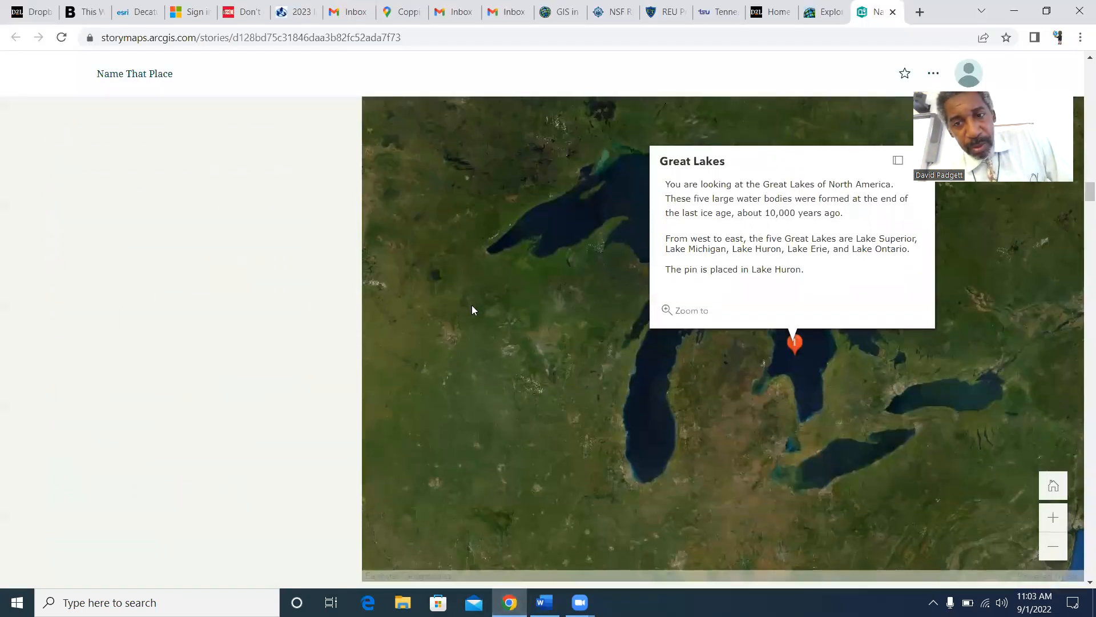
pyautogui.scroll(-5, 514, 320)
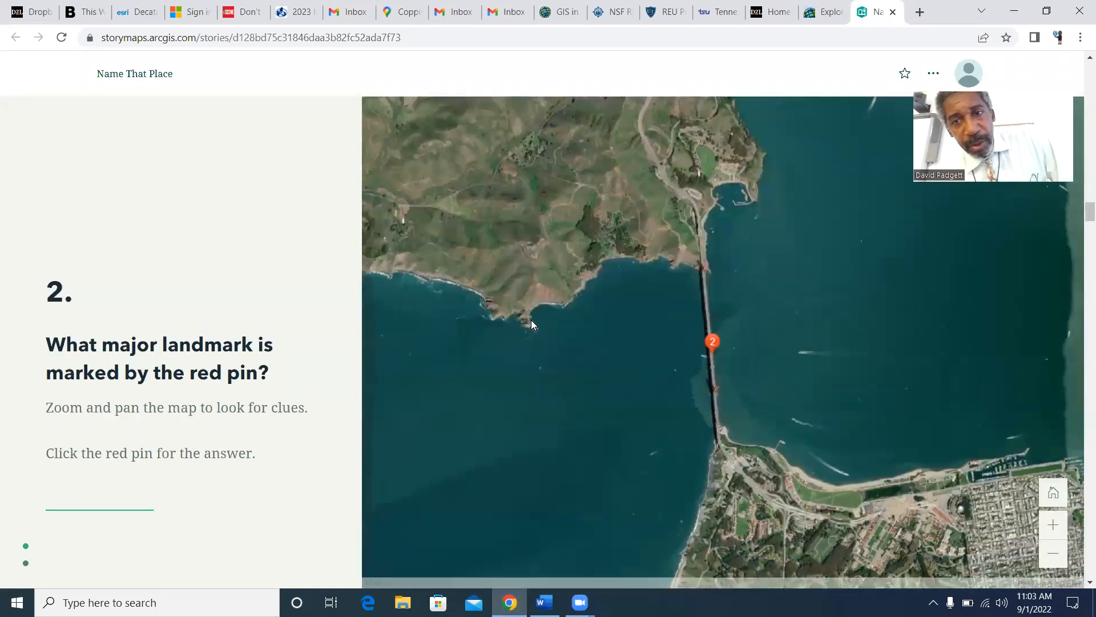
pyautogui.scroll(-1, 531, 324)
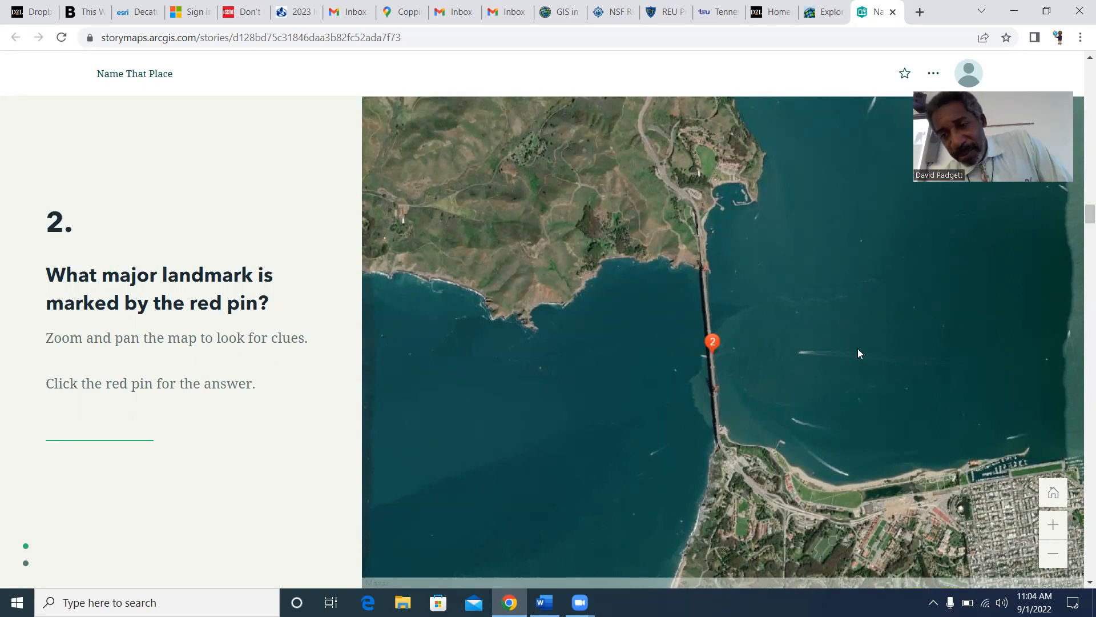
pyautogui.click(1049, 551)
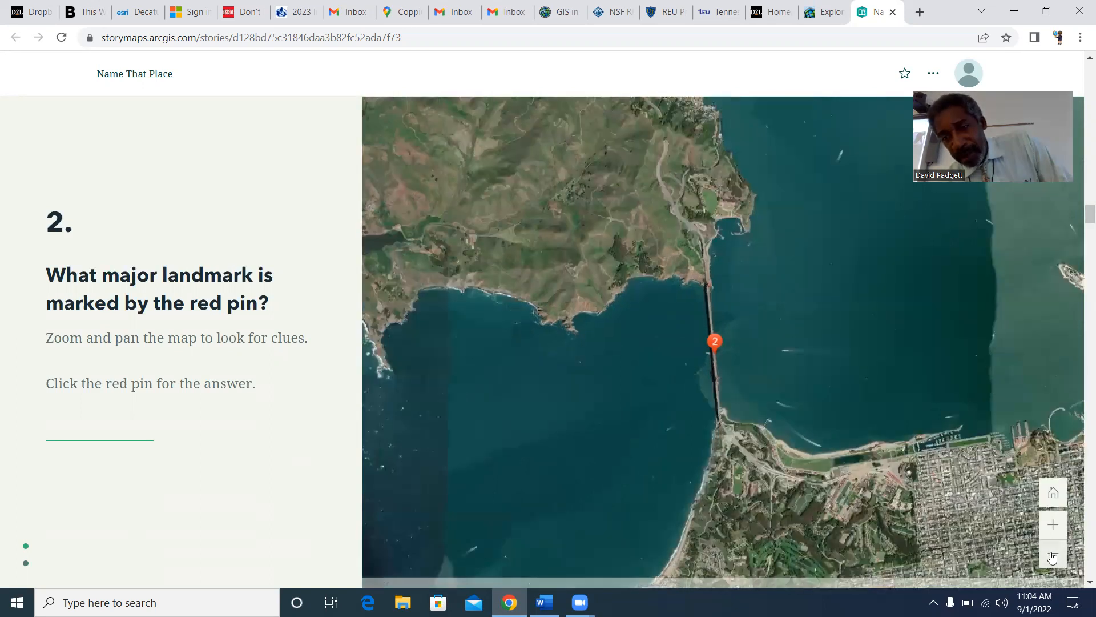
pyautogui.click(1051, 556)
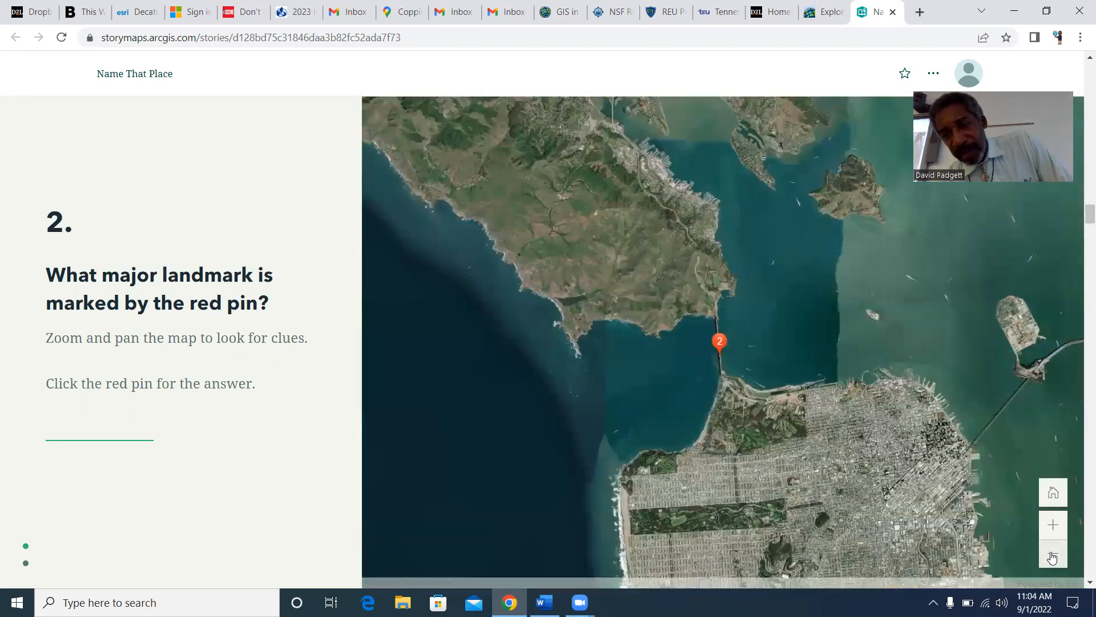
pyautogui.click(1051, 557)
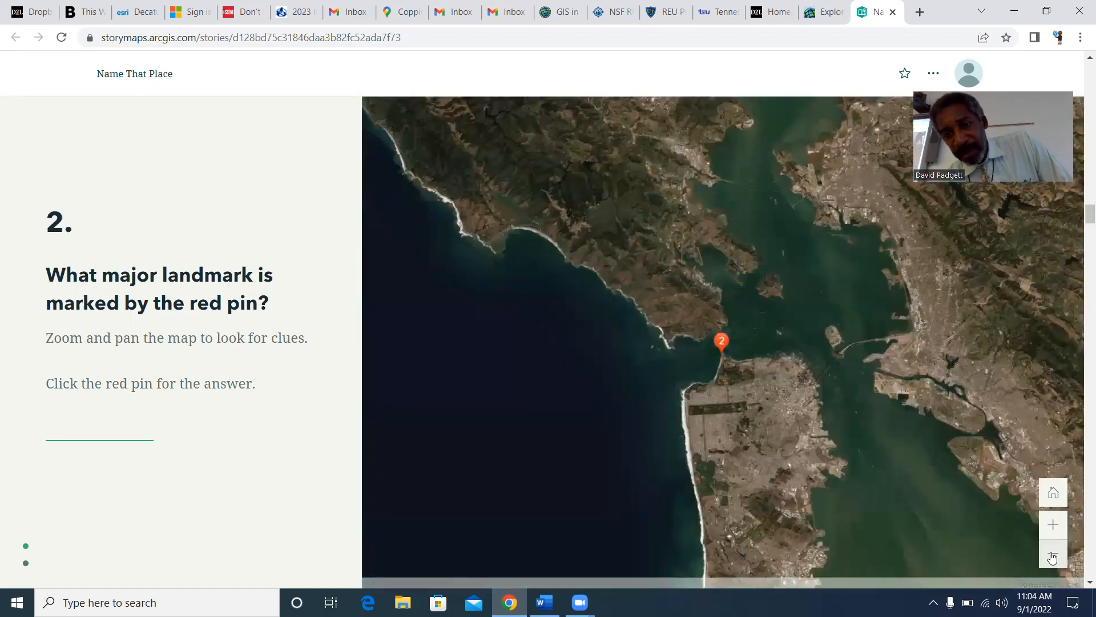
pyautogui.click(1052, 556)
pyautogui.click(1053, 557)
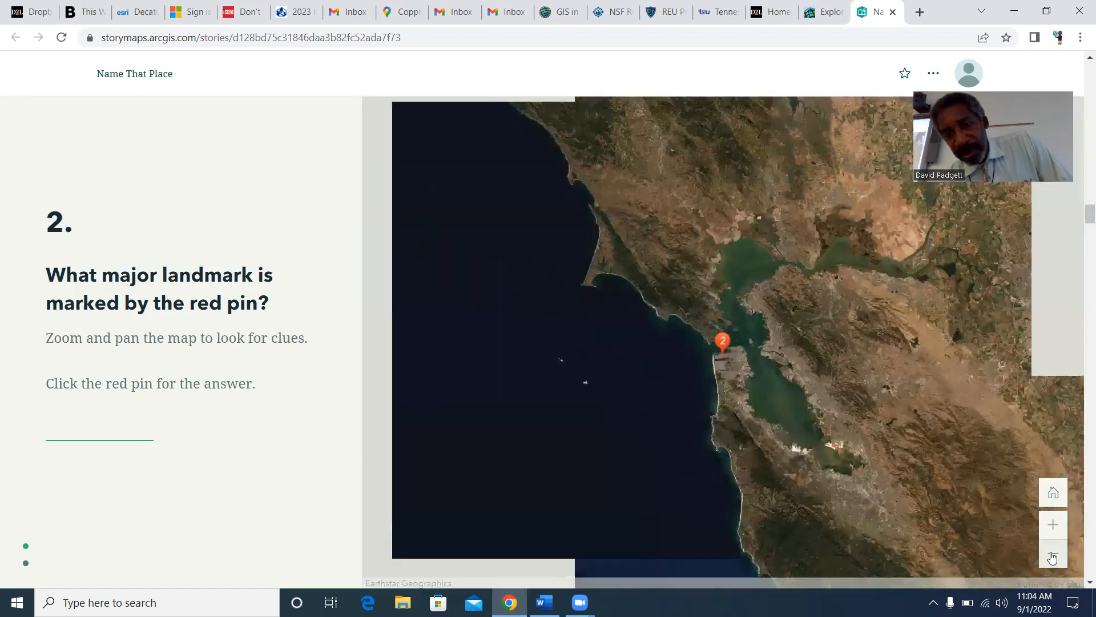
pyautogui.click(1052, 556)
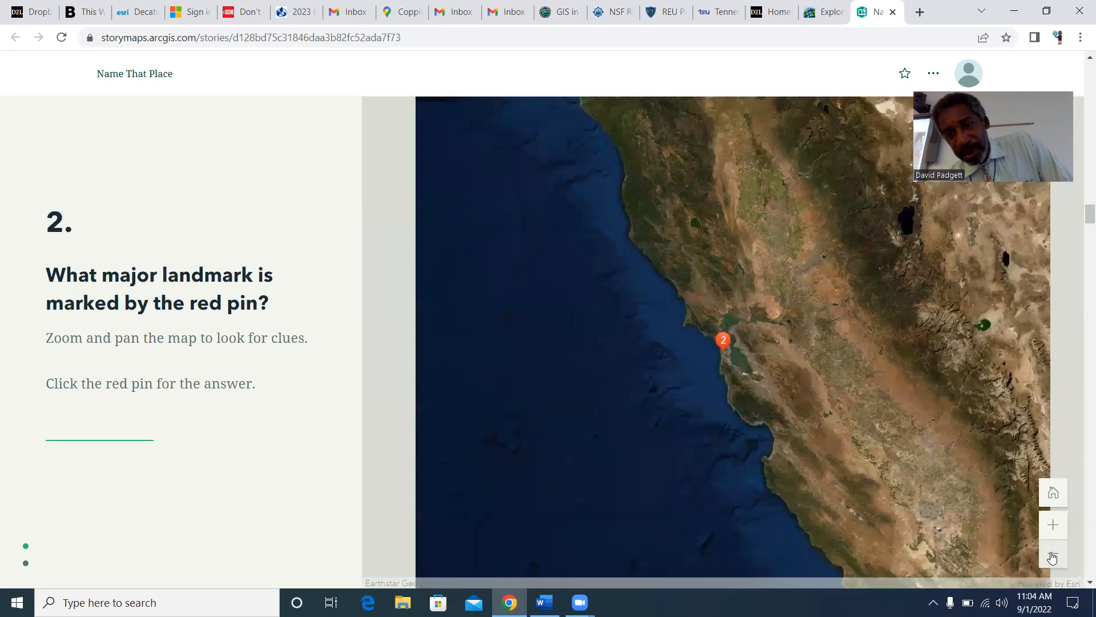
pyautogui.click(1052, 557)
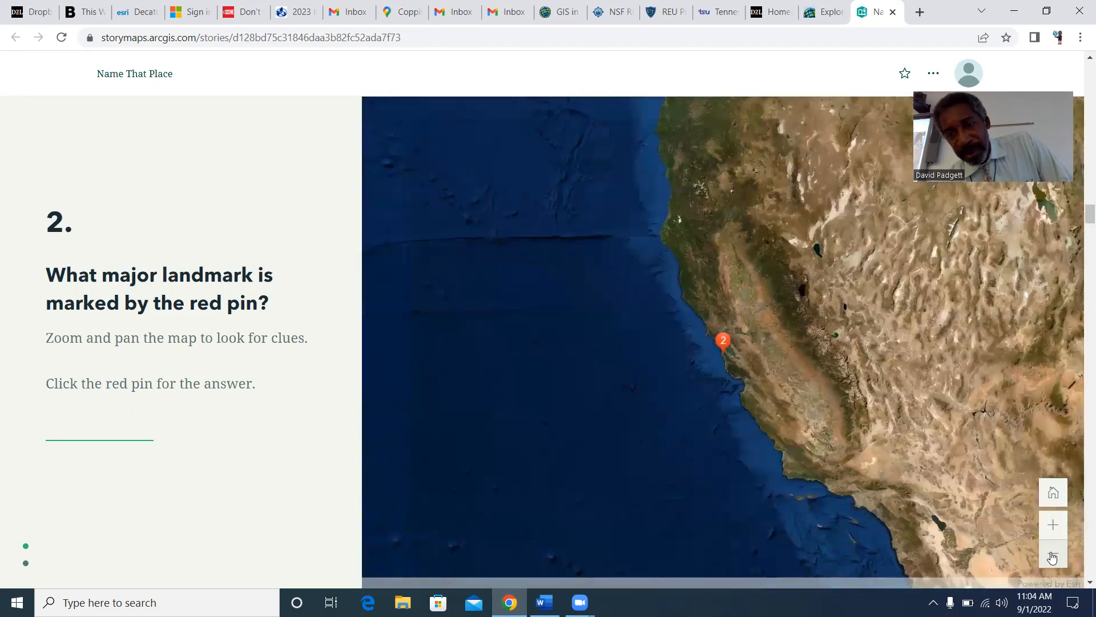
pyautogui.click(1052, 557)
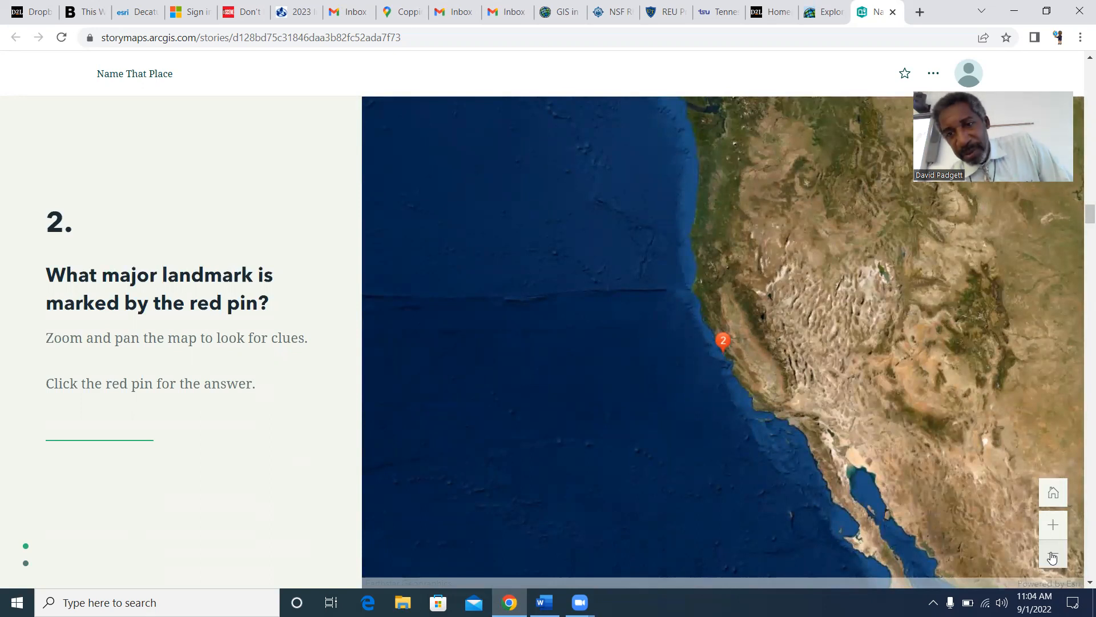
# Step: Zoom the question 2 map back in around the bridge and reveal the red pin's answer
pyautogui.click(1052, 526)
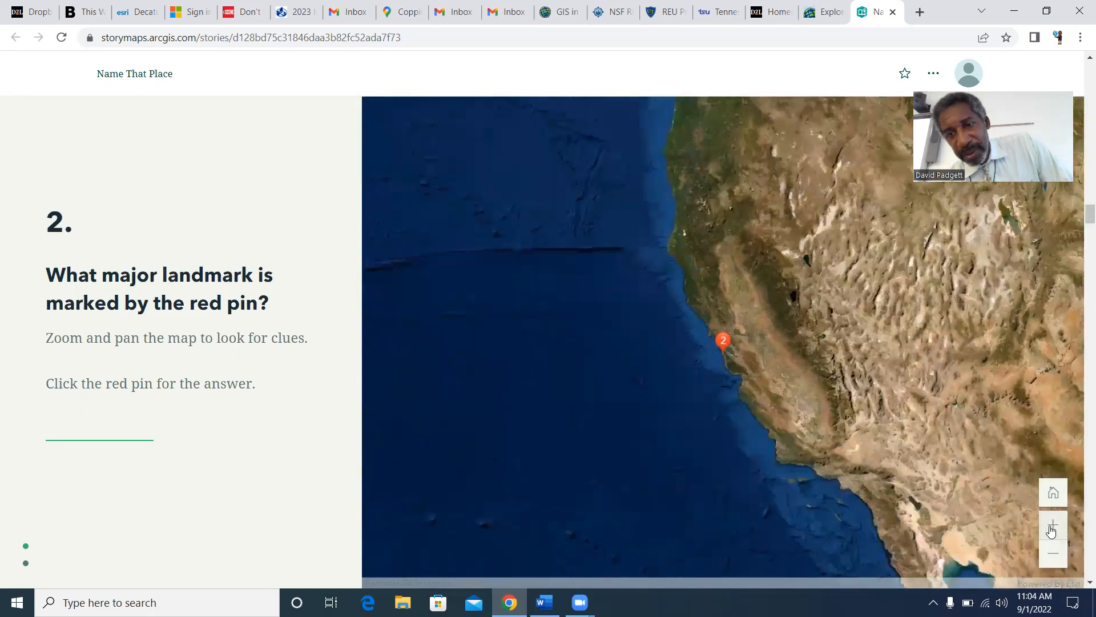
pyautogui.click(1053, 526)
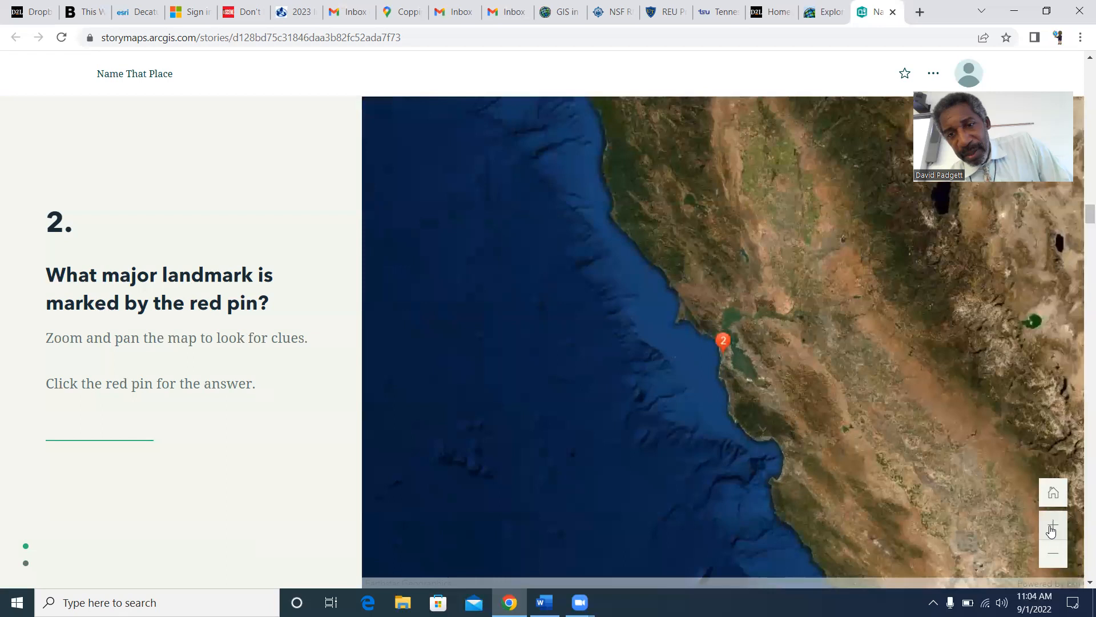
pyautogui.click(1052, 526)
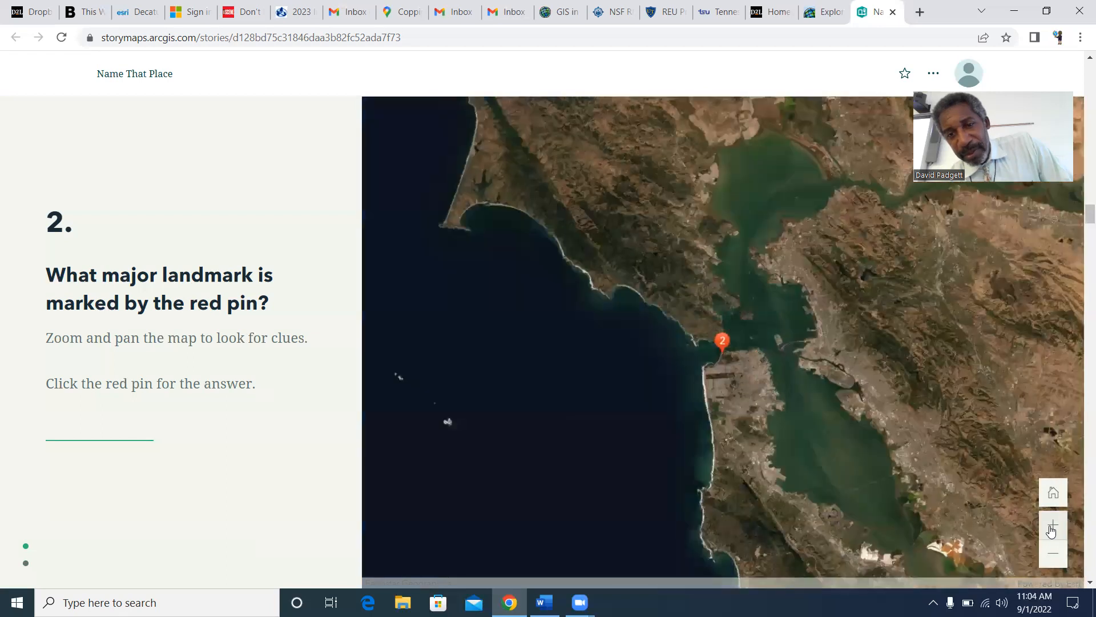
pyautogui.click(1053, 526)
pyautogui.click(1053, 526)
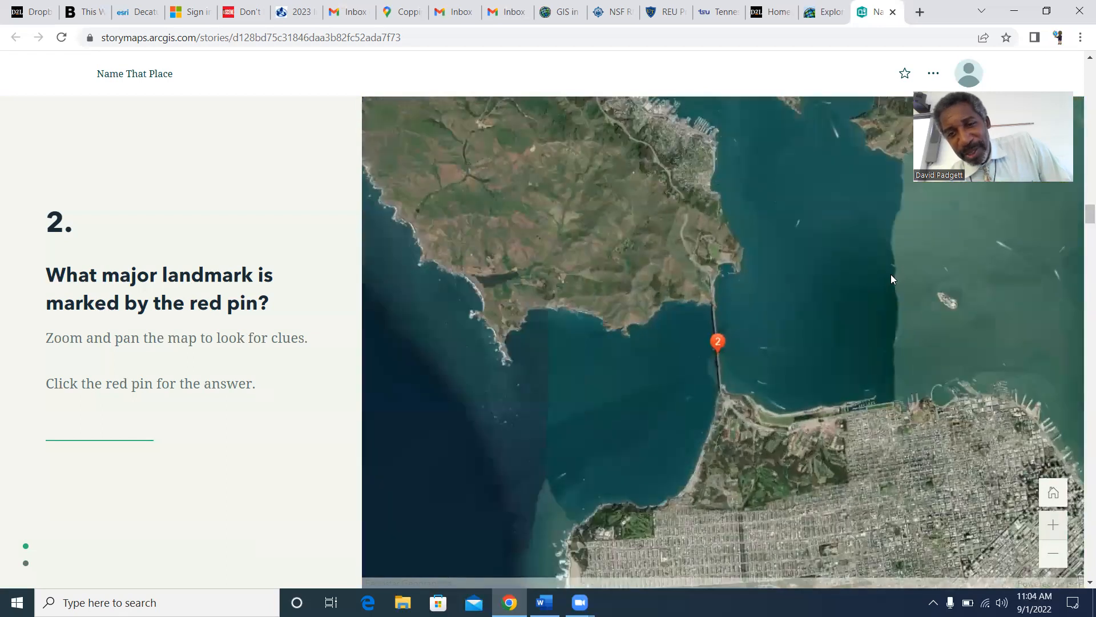
pyautogui.click(718, 341)
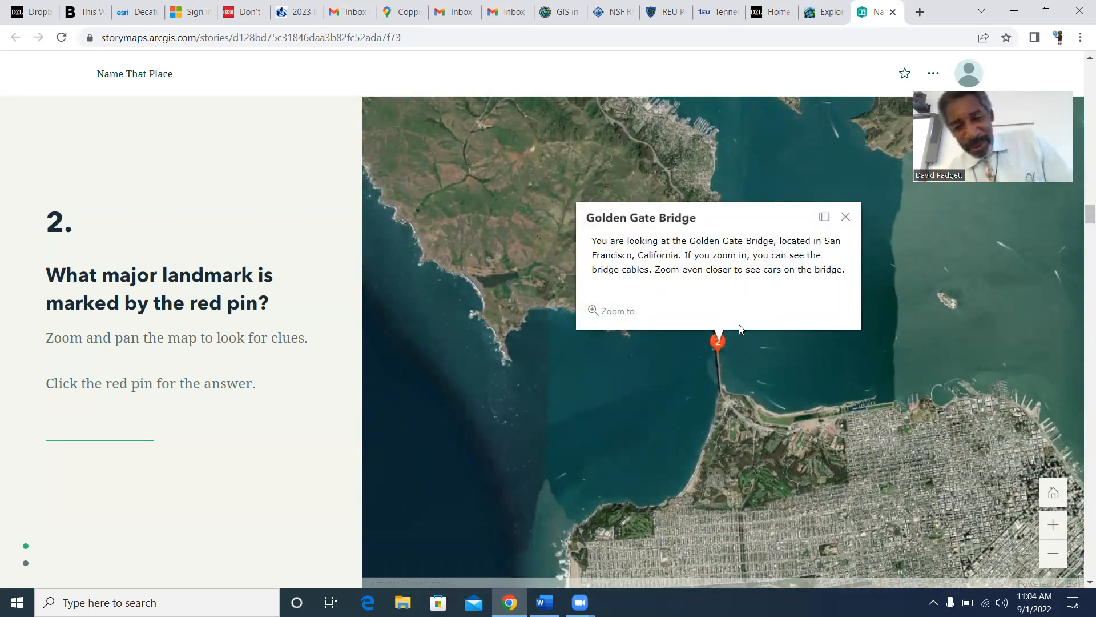
# Step: Switch to Word and answer Slide 2 with "Golden Gate Bridge", leaving the cursor at the Slide 3 answer
pyautogui.click(545, 602)
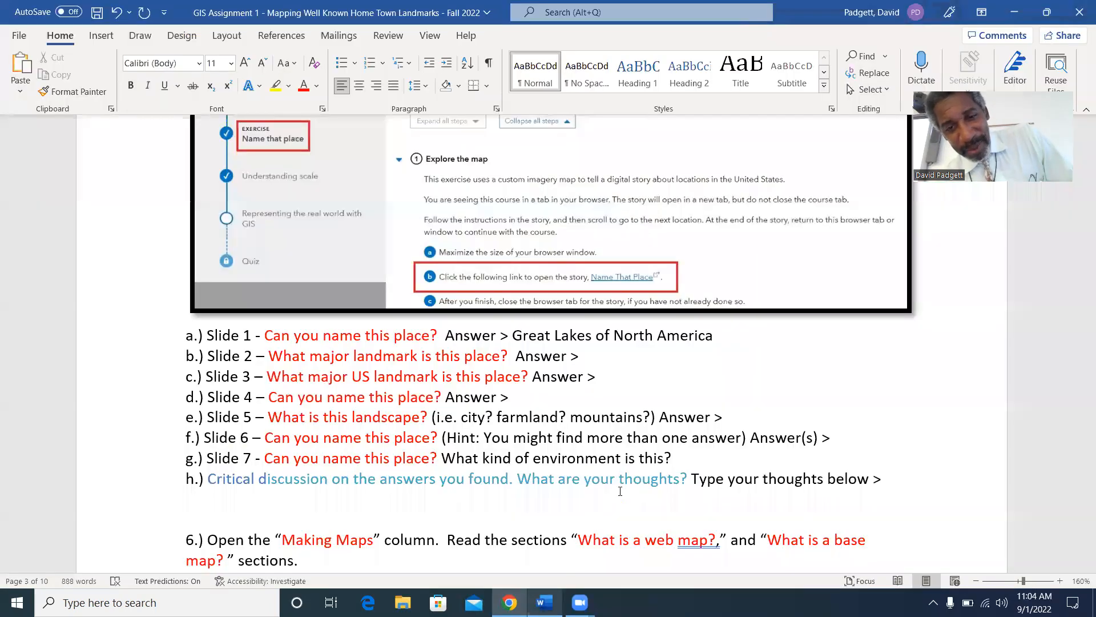
pyautogui.write('Golden Gate Bridge')
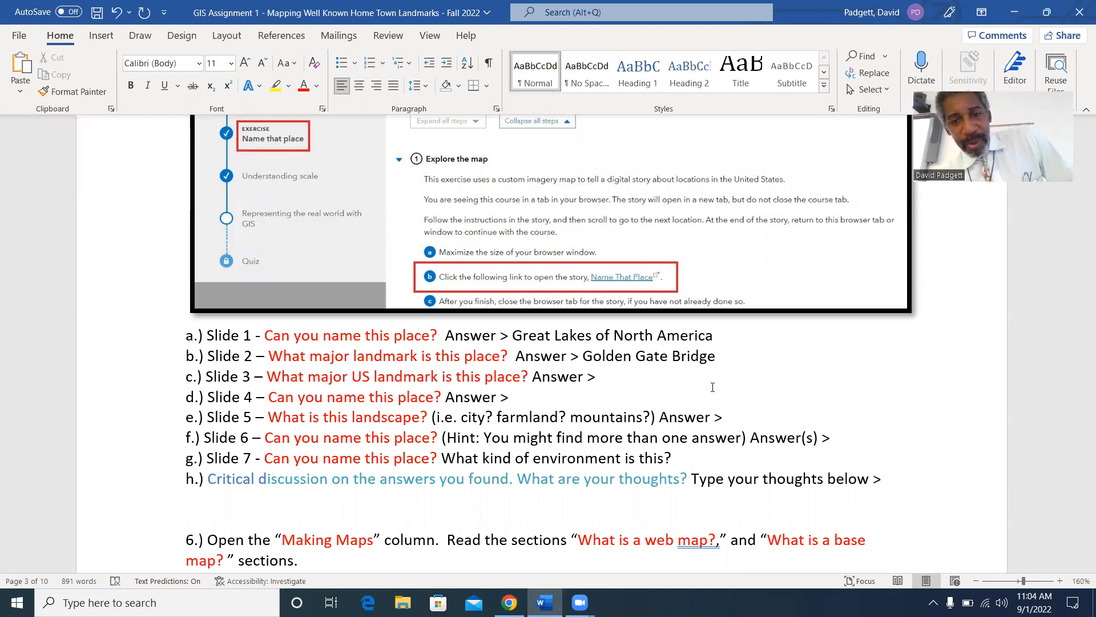
pyautogui.click(623, 381)
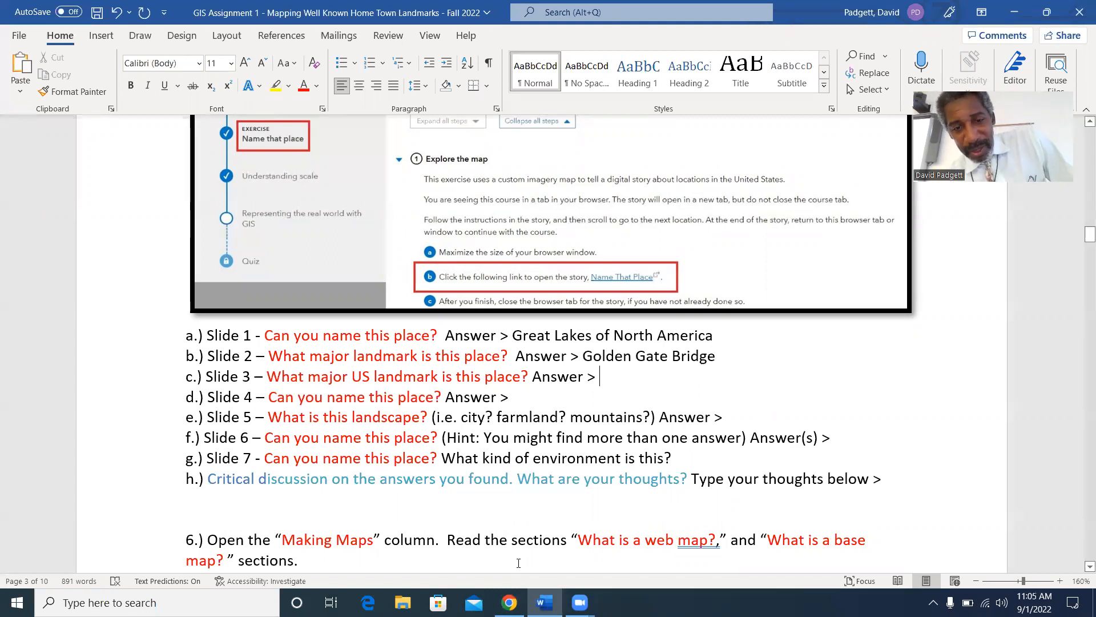
# Step: Return to the story in Chrome, go to question 3 on the major United States landmark, and reveal its red pin's answer
pyautogui.click(509, 602)
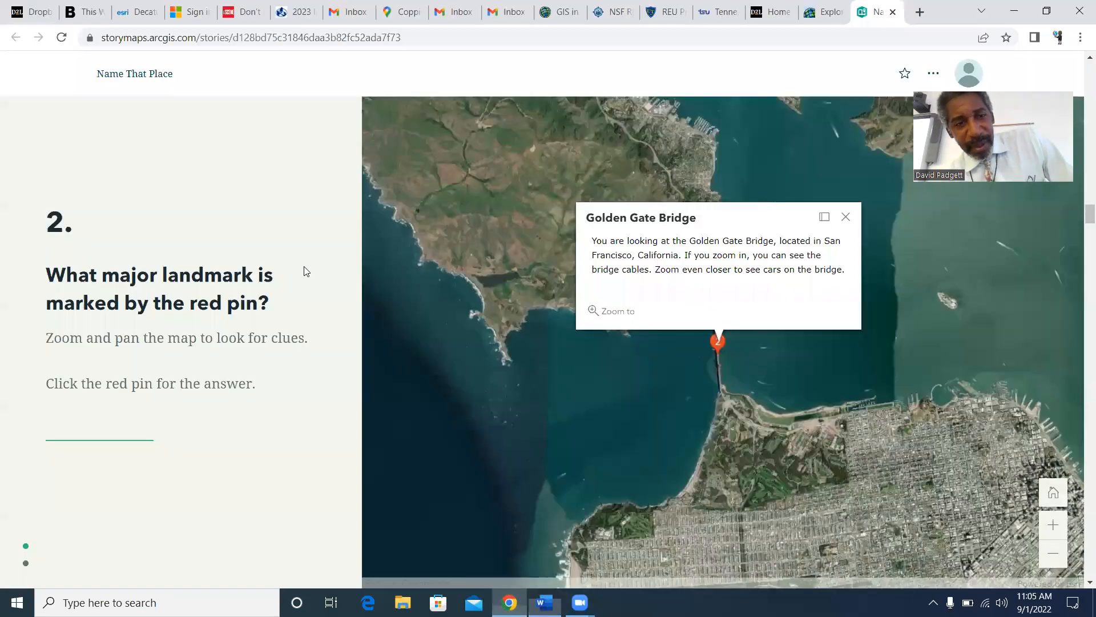
pyautogui.scroll(-4, 325, 284)
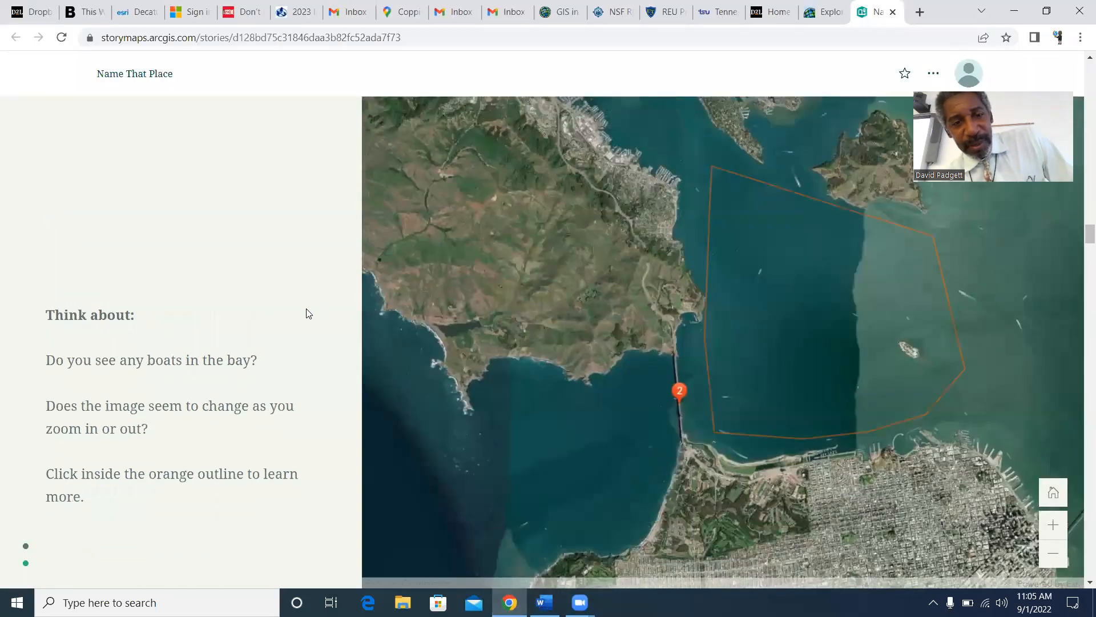
pyautogui.scroll(-6, 306, 313)
pyautogui.scroll(-4, 297, 323)
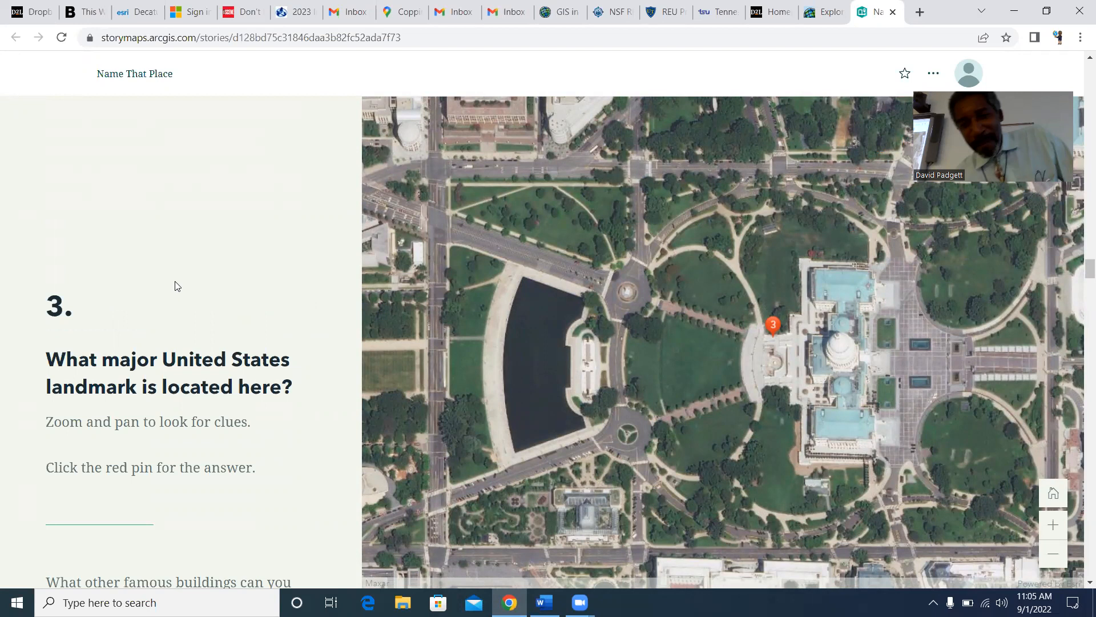
pyautogui.click(774, 326)
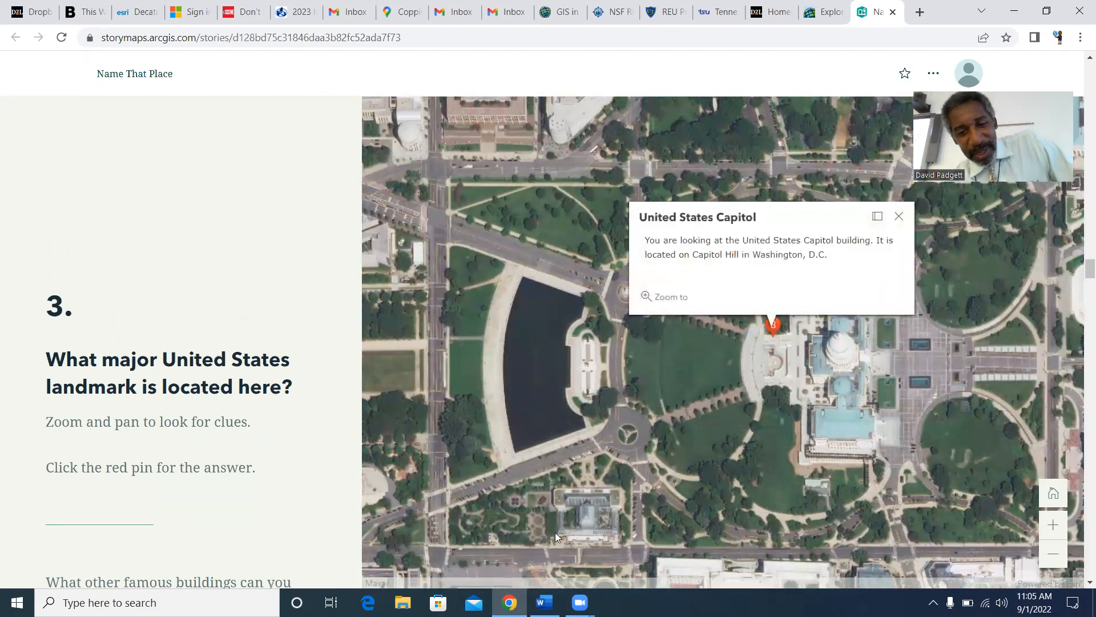
# Step: Switch to Word and answer Slide 3 with "United States Capitol Building"
pyautogui.hotkey('alt', 'Tab')
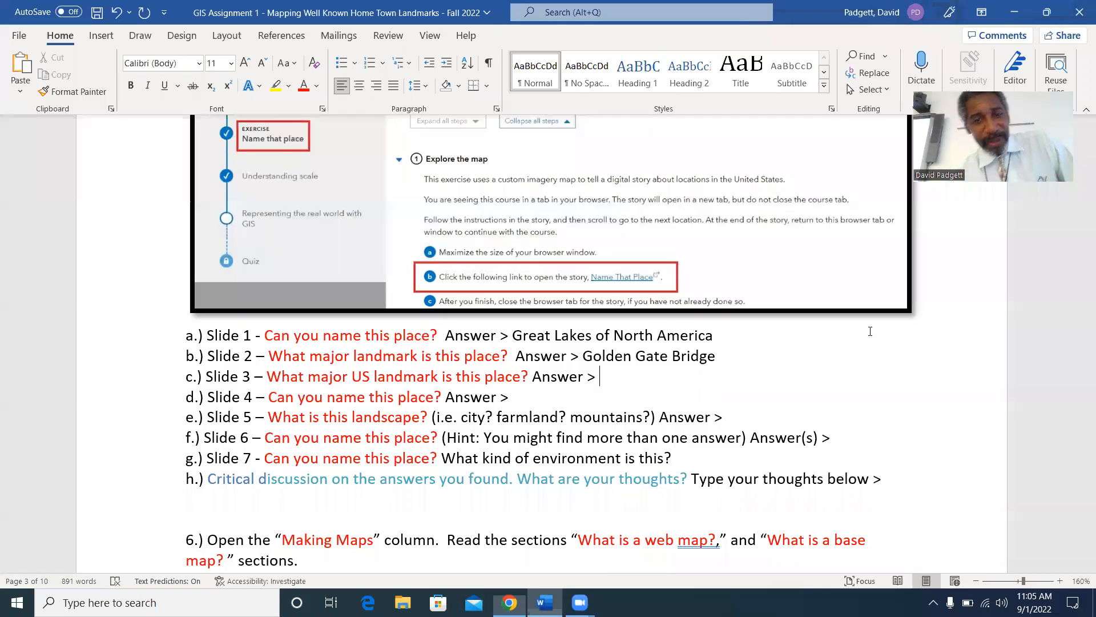
pyautogui.write('United States Cap')
pyautogui.write('i')
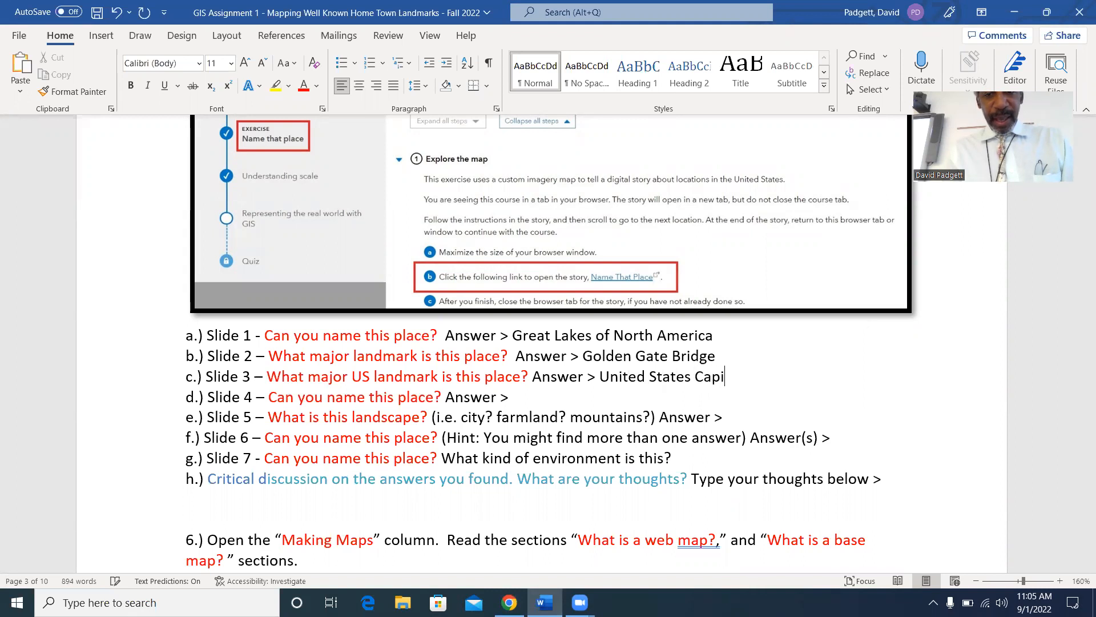
pyautogui.write('tol Bui')
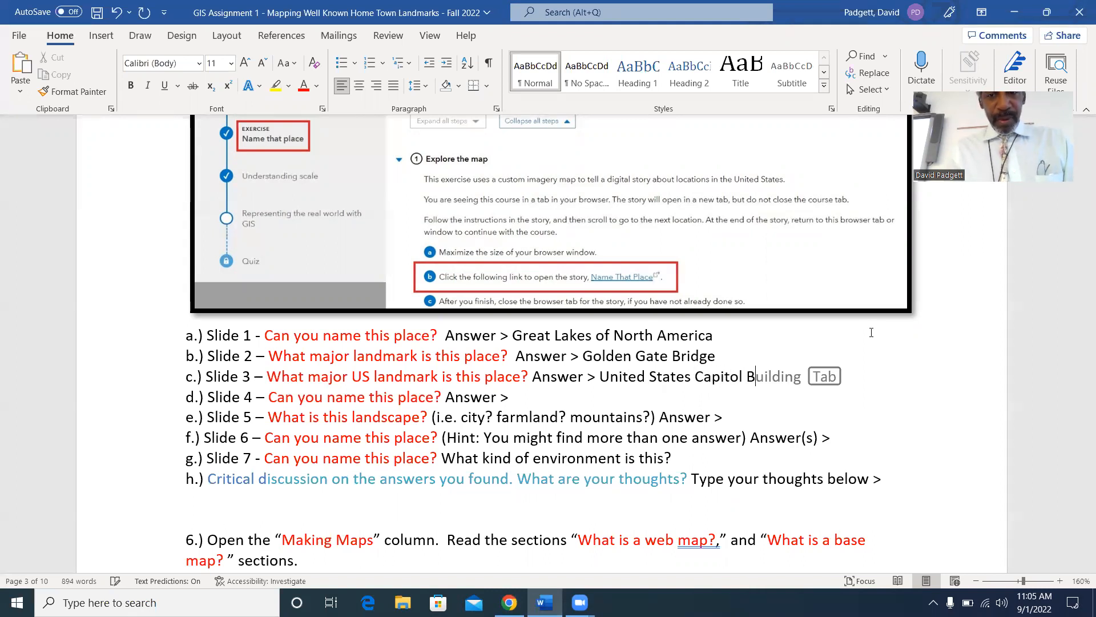
pyautogui.press('Tab')
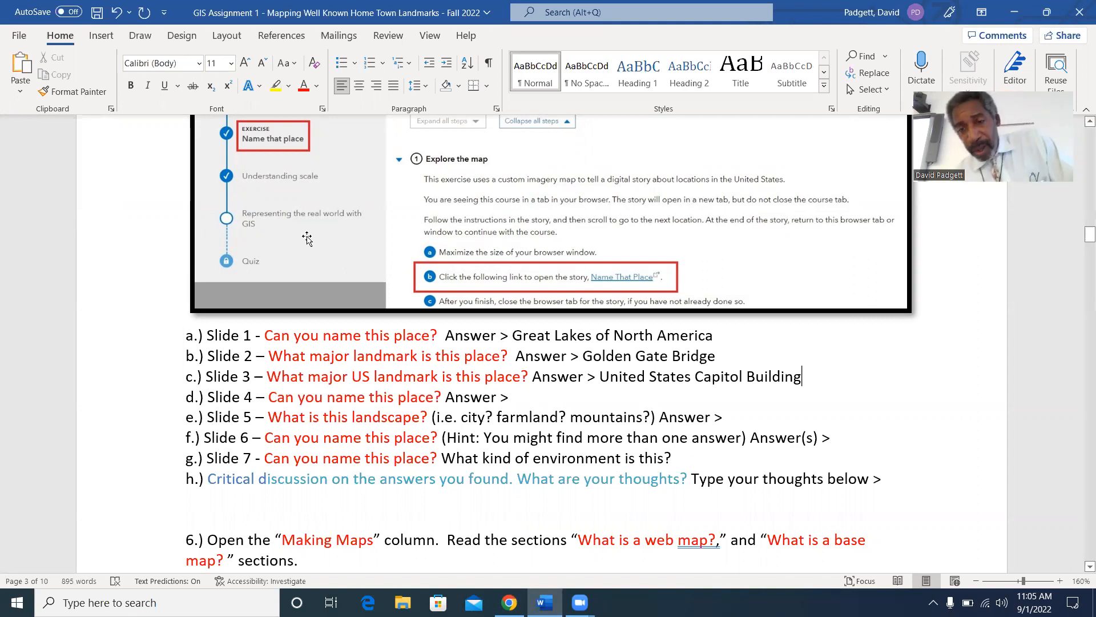
# Step: Review the remaining slide questions, the critical discussion in part h, and item 6 on the "Making Maps" column
pyautogui.scroll(-3, 924, 383)
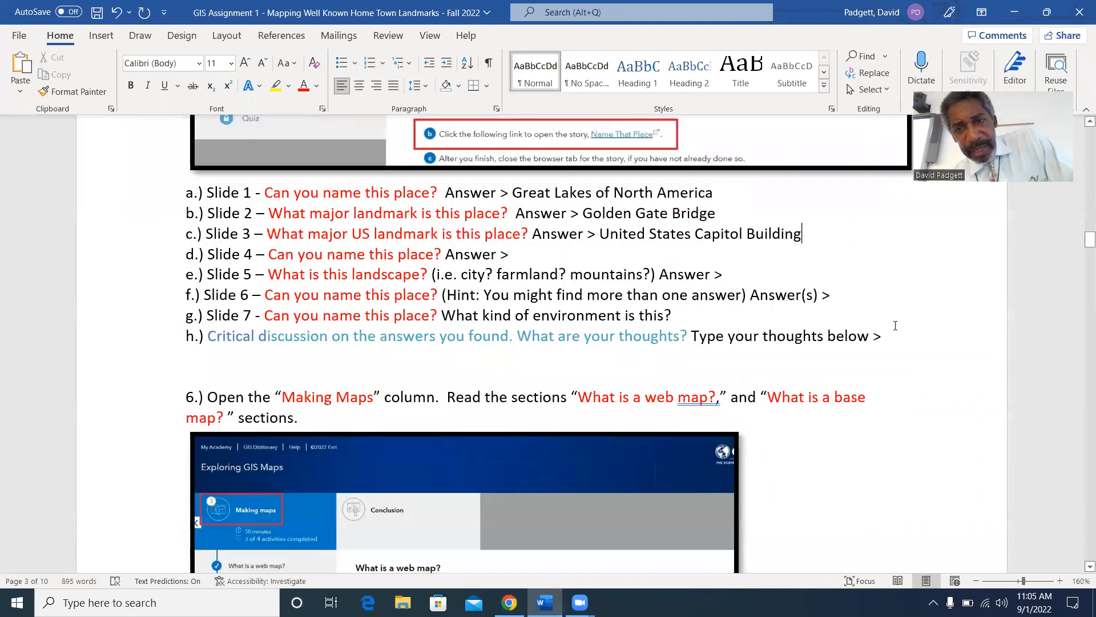
pyautogui.scroll(-1, 895, 326)
pyautogui.click(896, 318)
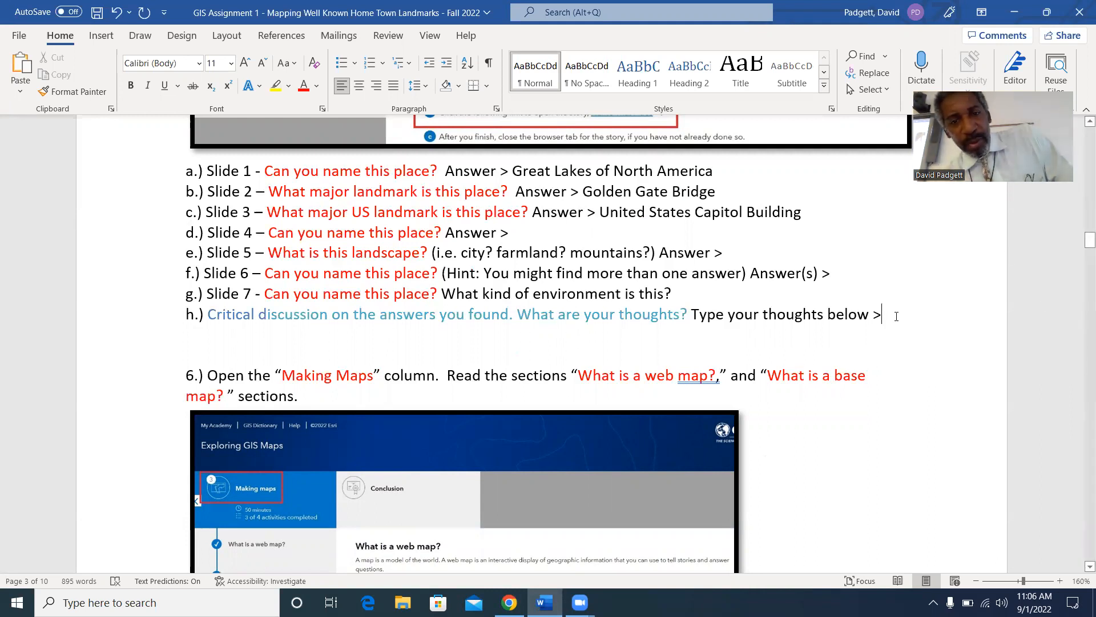
pyautogui.scroll(-2, 896, 316)
pyautogui.scroll(-3, 896, 316)
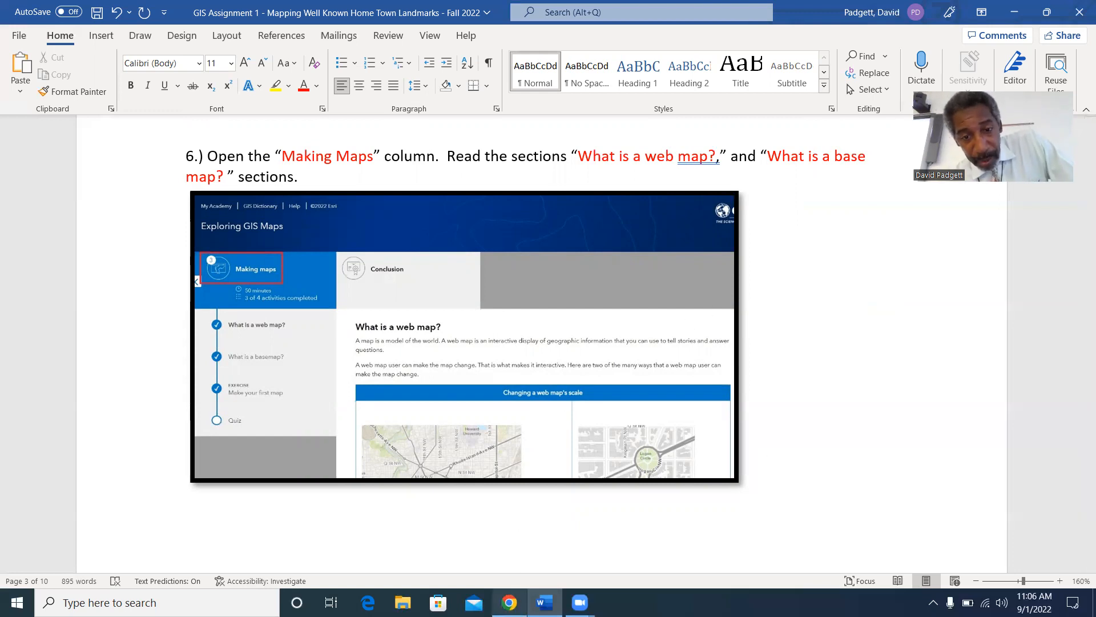
# Step: Switch to Chrome, open the Making maps section of the Exploring GIS Maps course, and look through "What is a web map?"
pyautogui.click(518, 596)
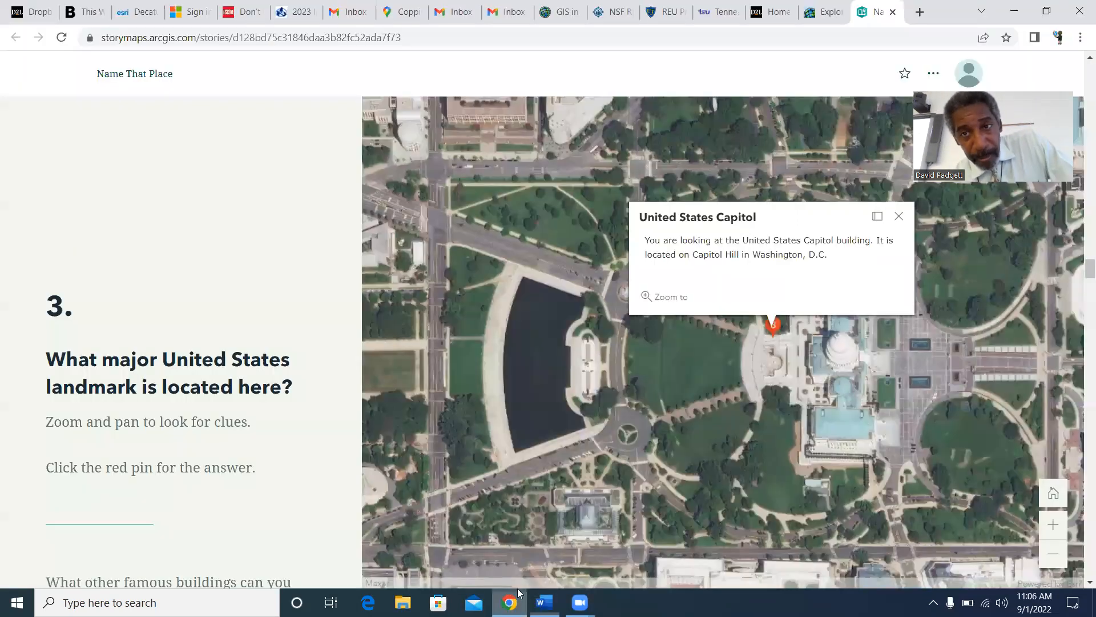
pyautogui.click(824, 12)
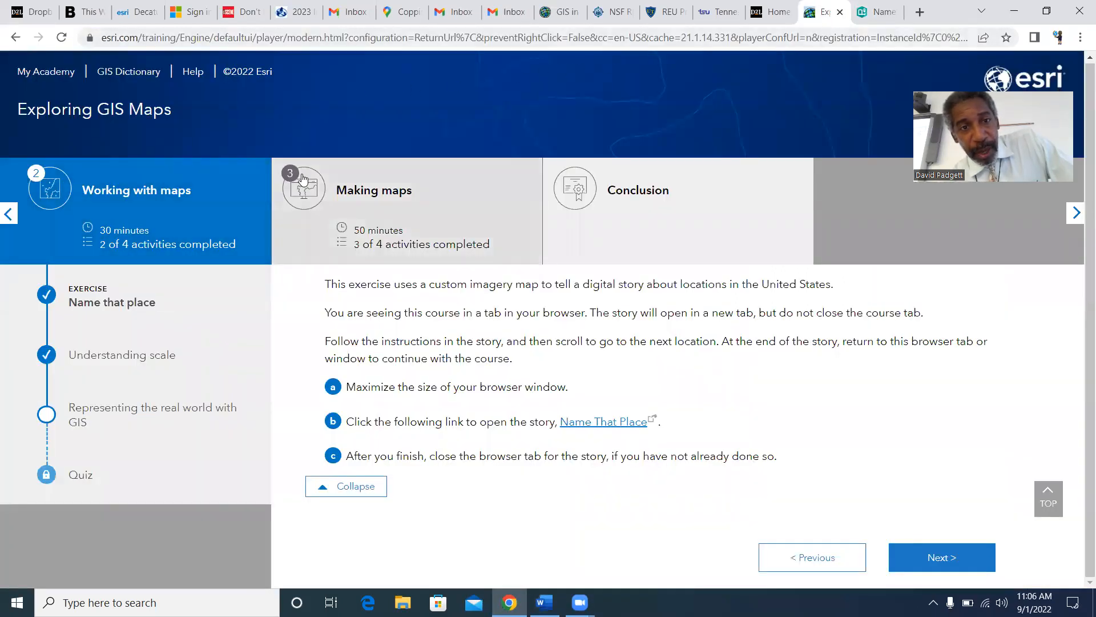
pyautogui.click(452, 204)
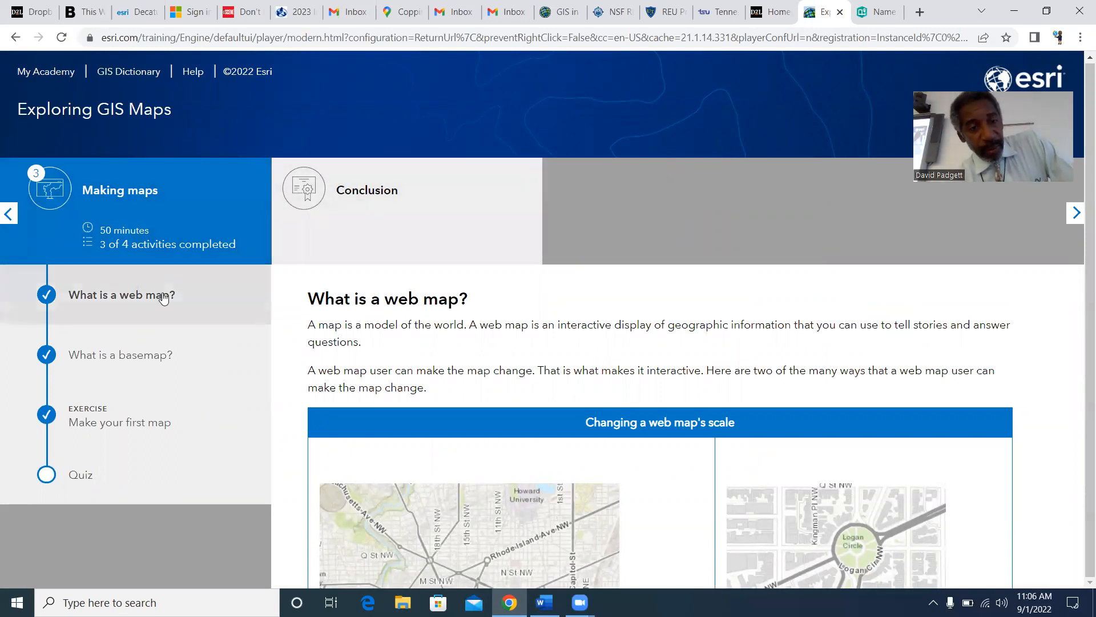
pyautogui.scroll(-10, 358, 317)
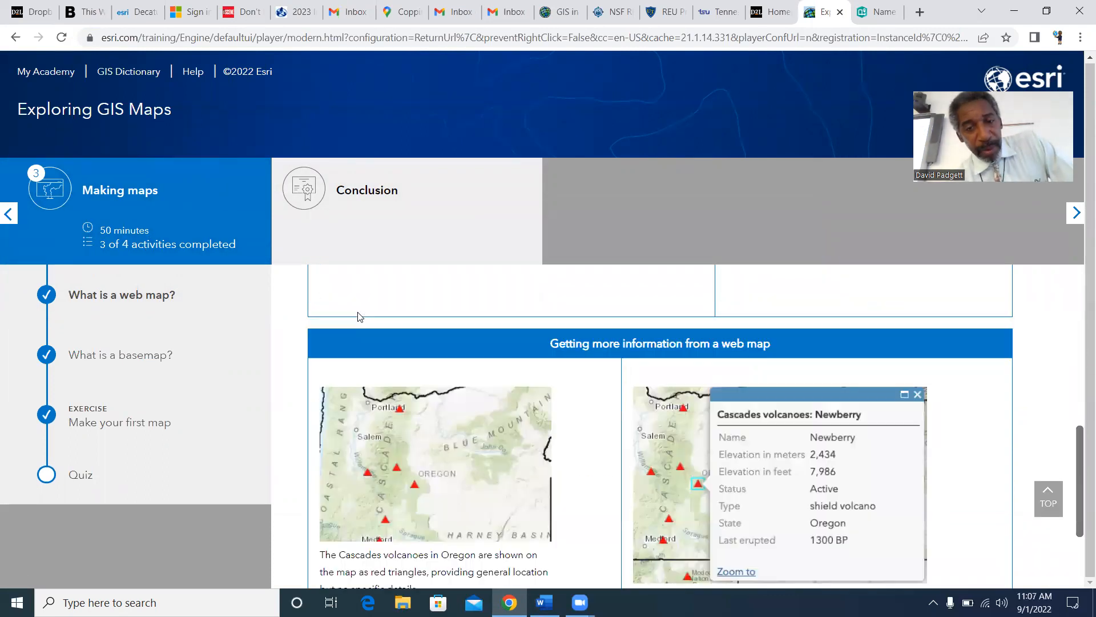
# Step: Look through the "What is a basemap?" page and open the Making maps quiz
pyautogui.click(106, 355)
pyautogui.scroll(-2, 496, 358)
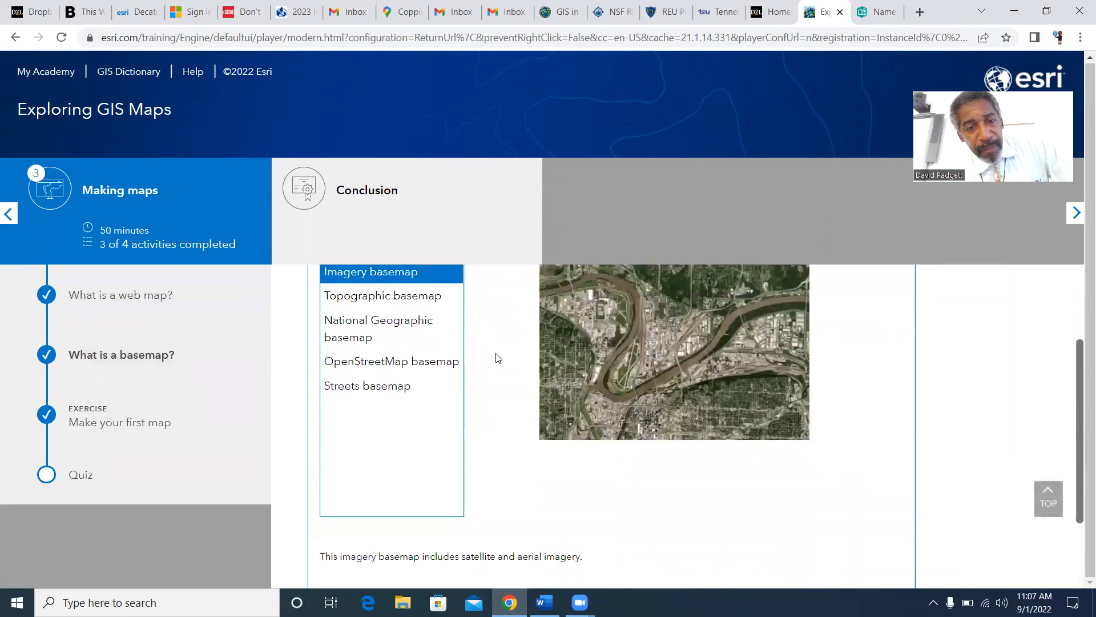
pyautogui.scroll(2, 495, 357)
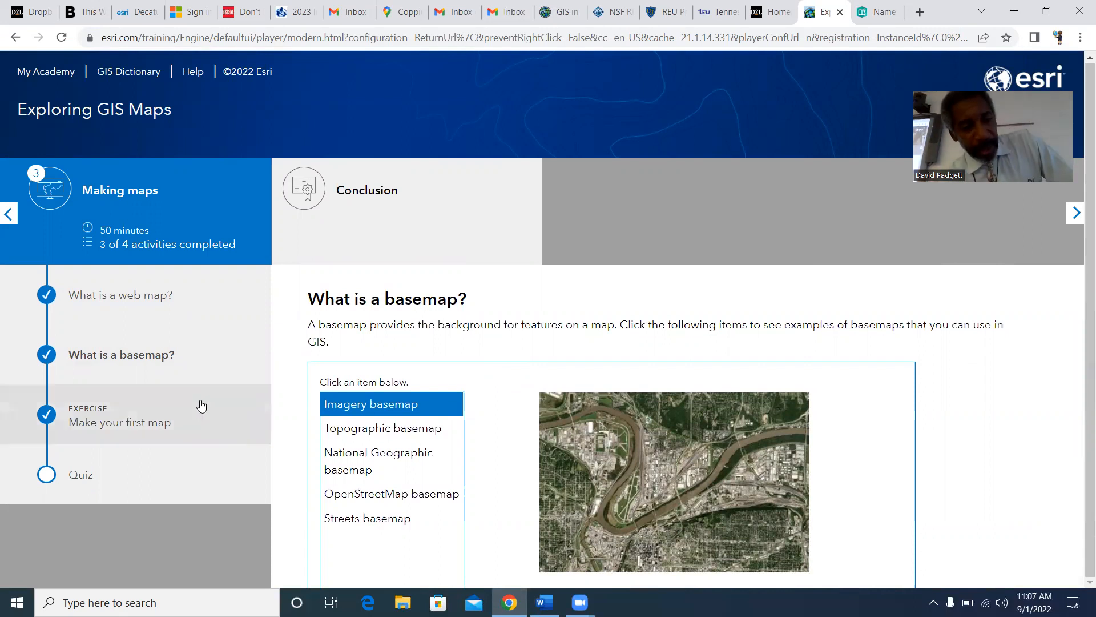
pyautogui.click(82, 476)
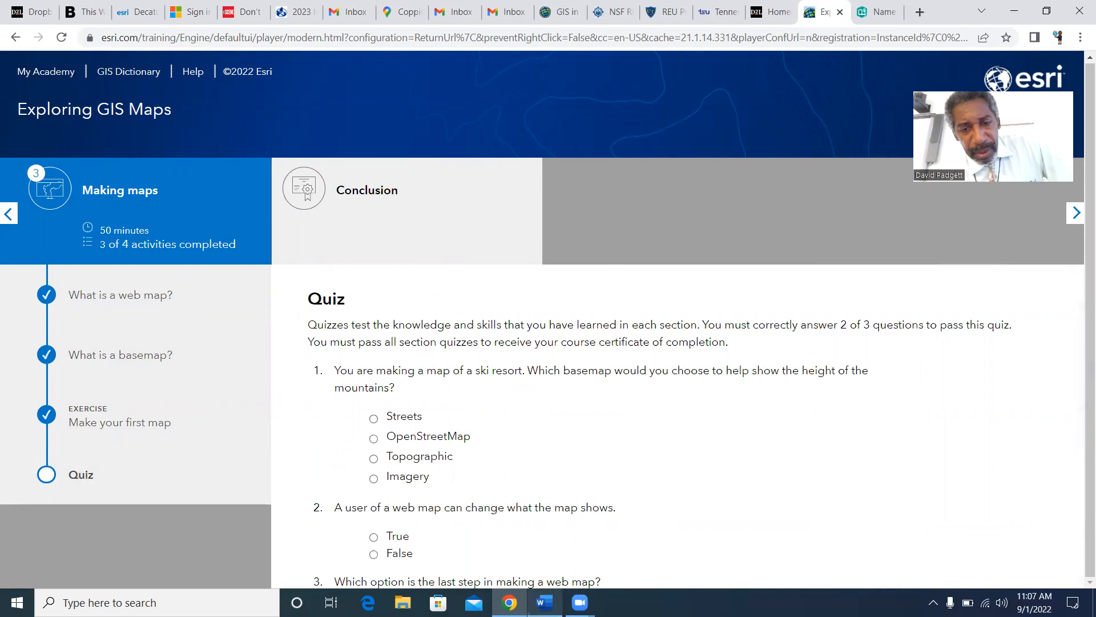
# Step: Check item 7 of the assignment in Word and return to Chrome to open the "Make your first map" exercise
pyautogui.click(544, 602)
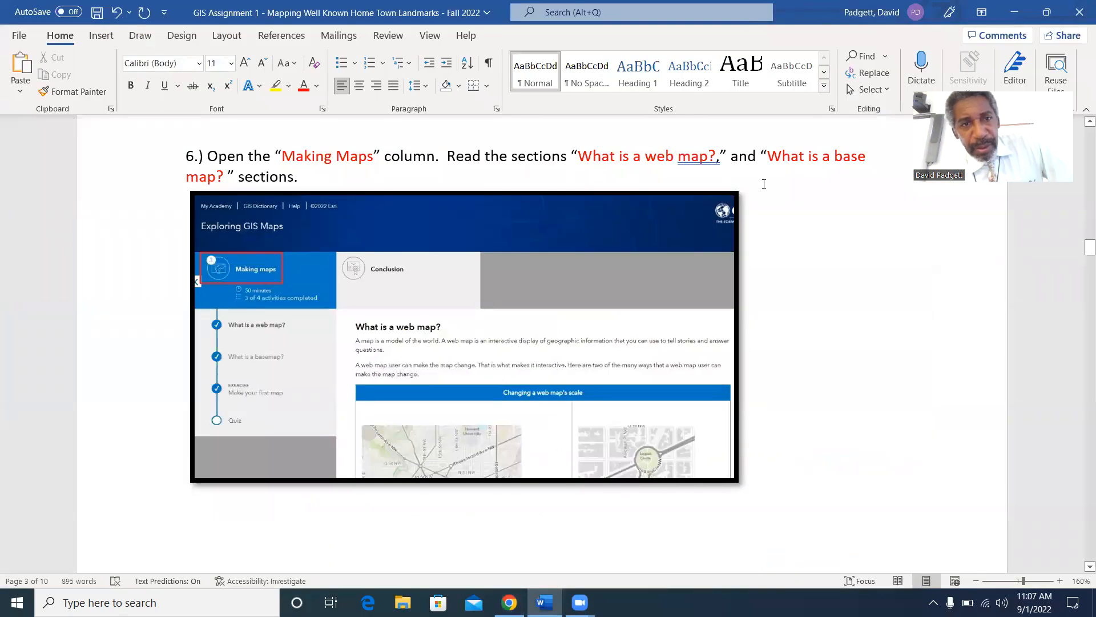
pyautogui.scroll(-8, 748, 309)
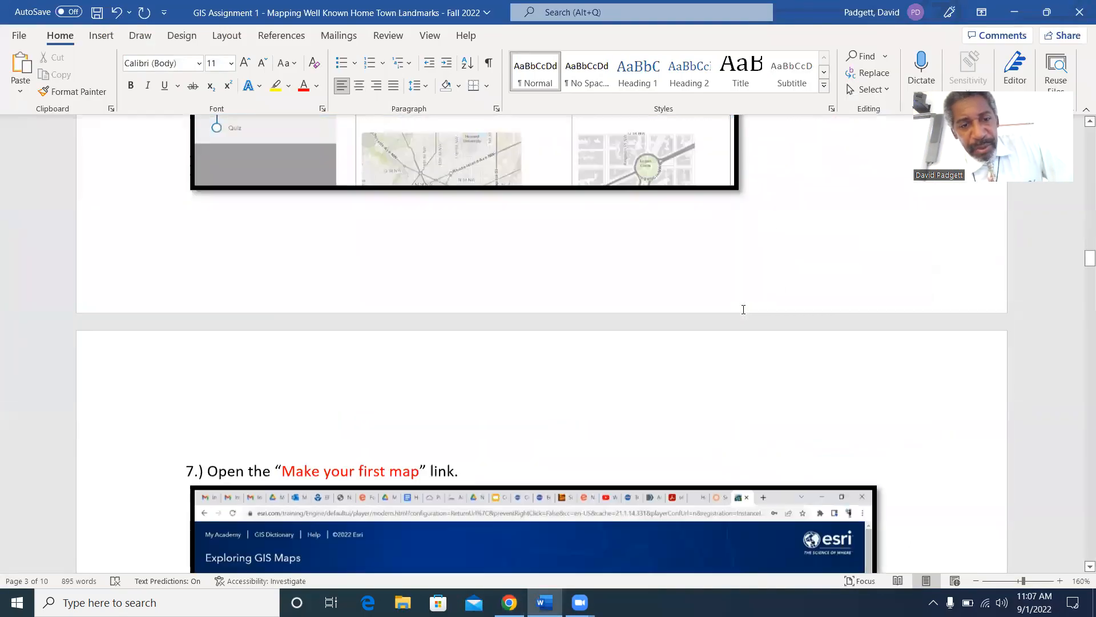
pyautogui.scroll(-3, 744, 310)
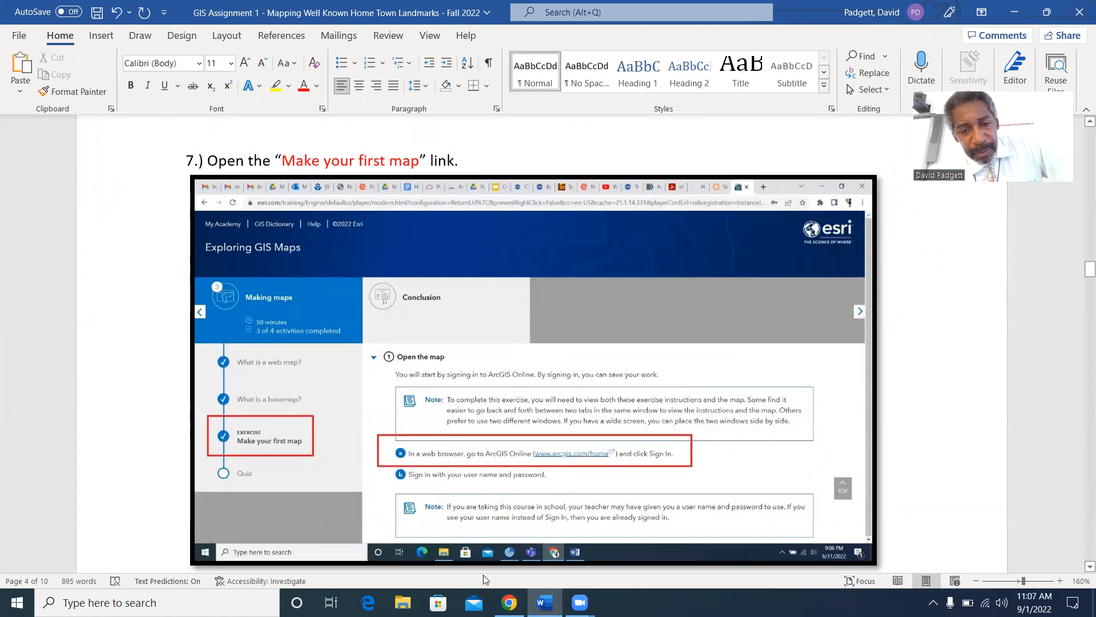
pyautogui.moveTo(509, 602)
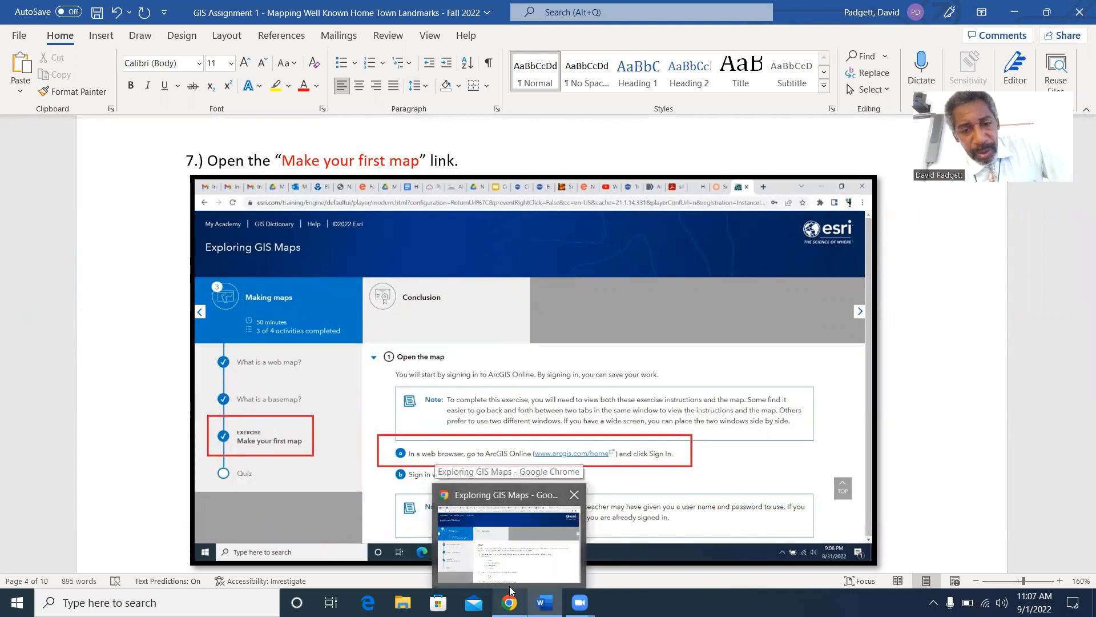
pyautogui.click(520, 568)
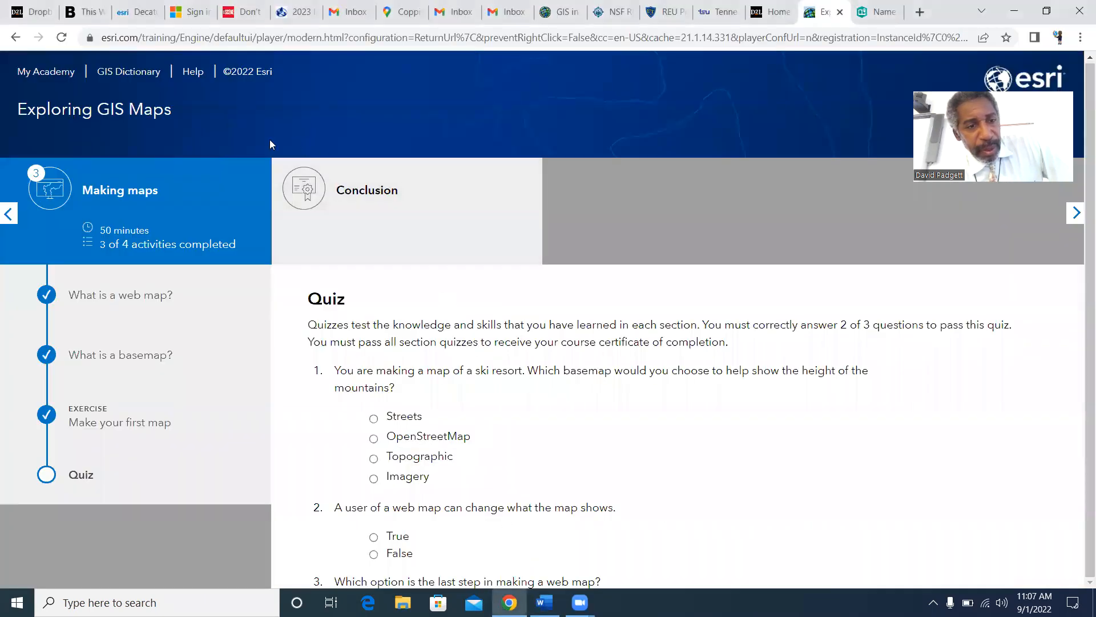
pyautogui.click(120, 423)
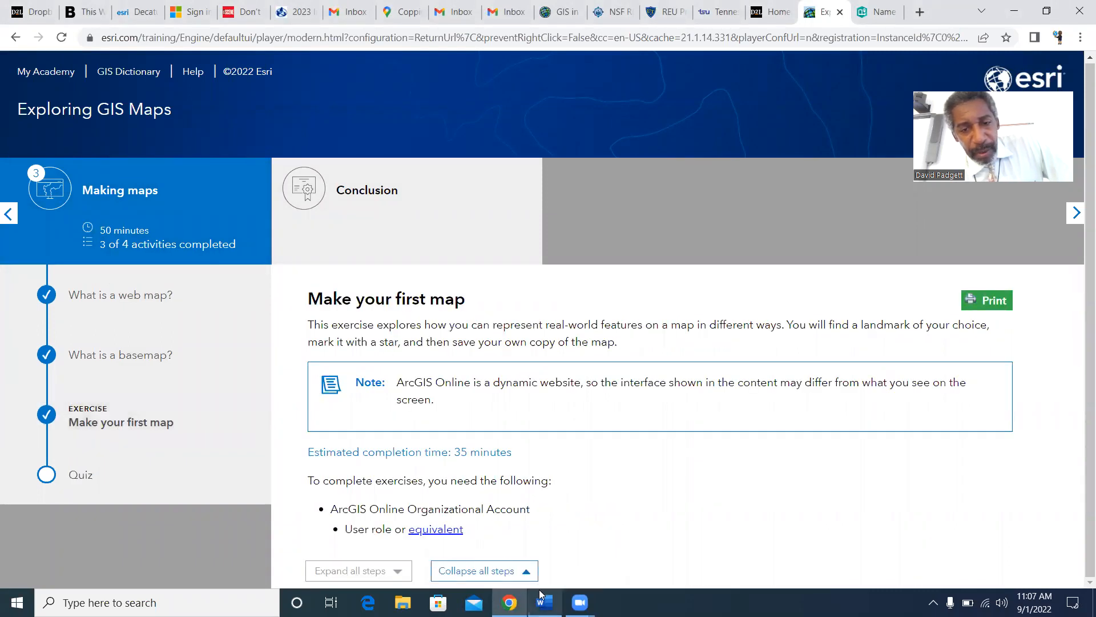
# Step: Switch to Word and read item 8 on opening the ArcGIS Online link
pyautogui.moveTo(545, 599)
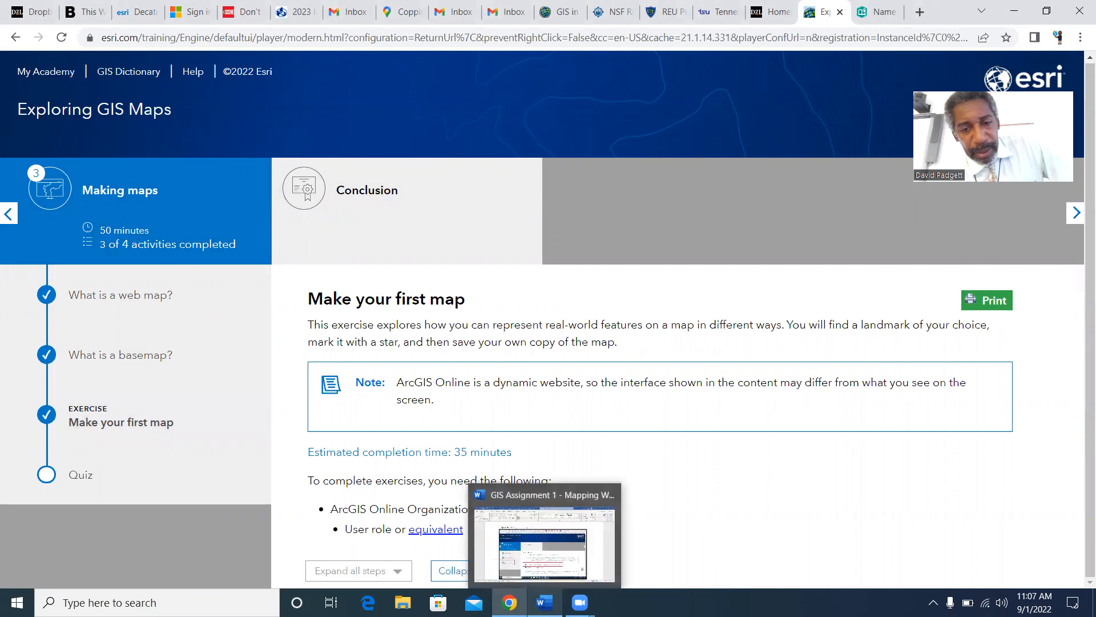
pyautogui.click(553, 552)
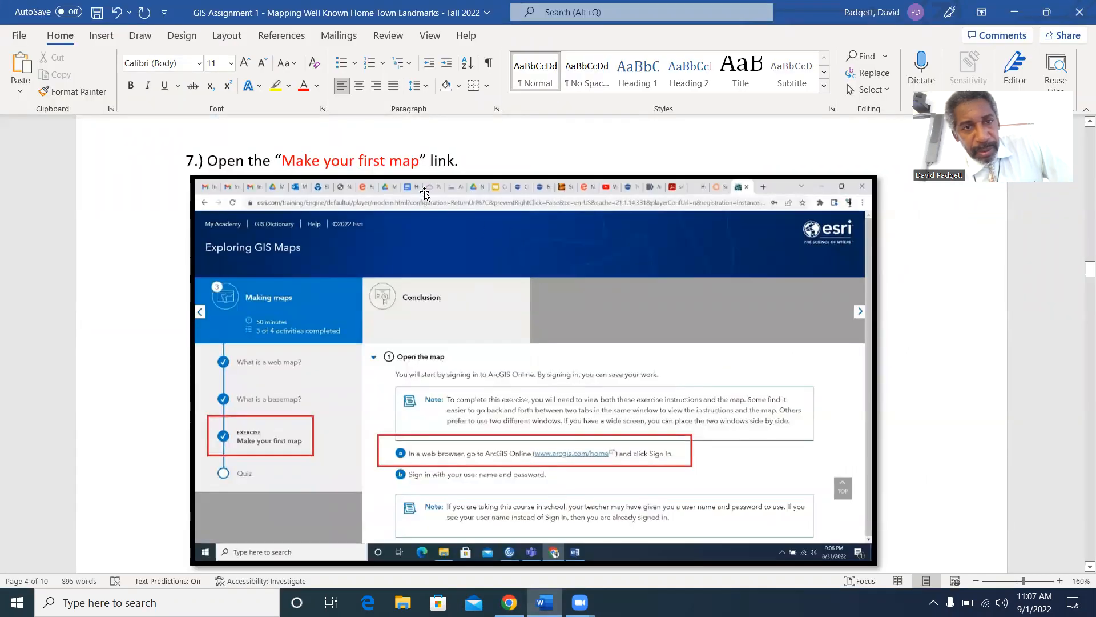
pyautogui.scroll(-3, 481, 213)
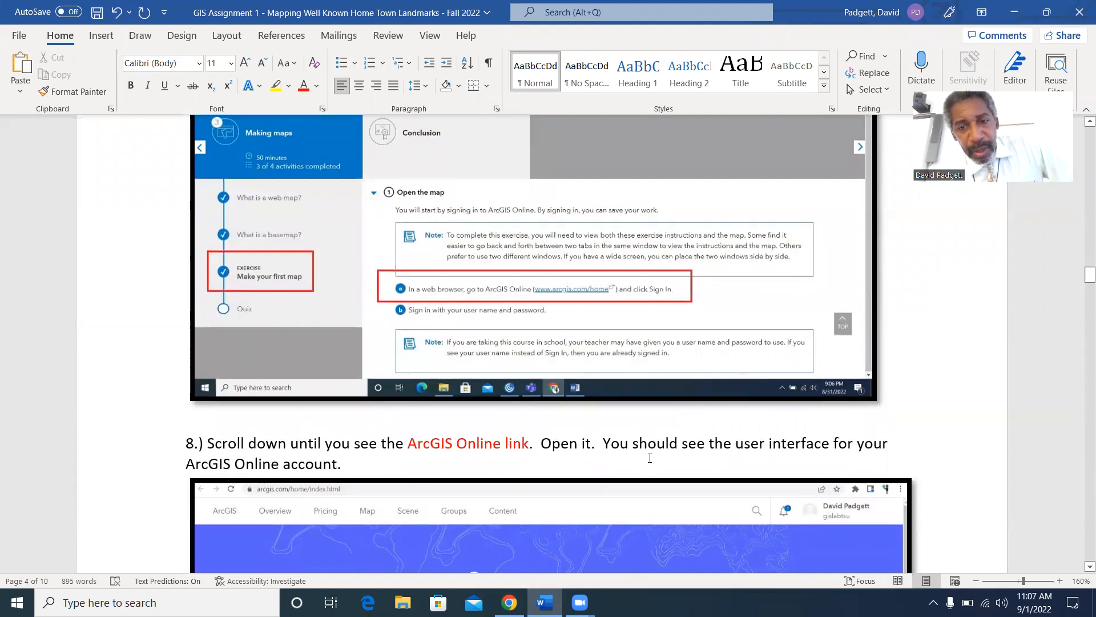
pyautogui.scroll(-1, 912, 444)
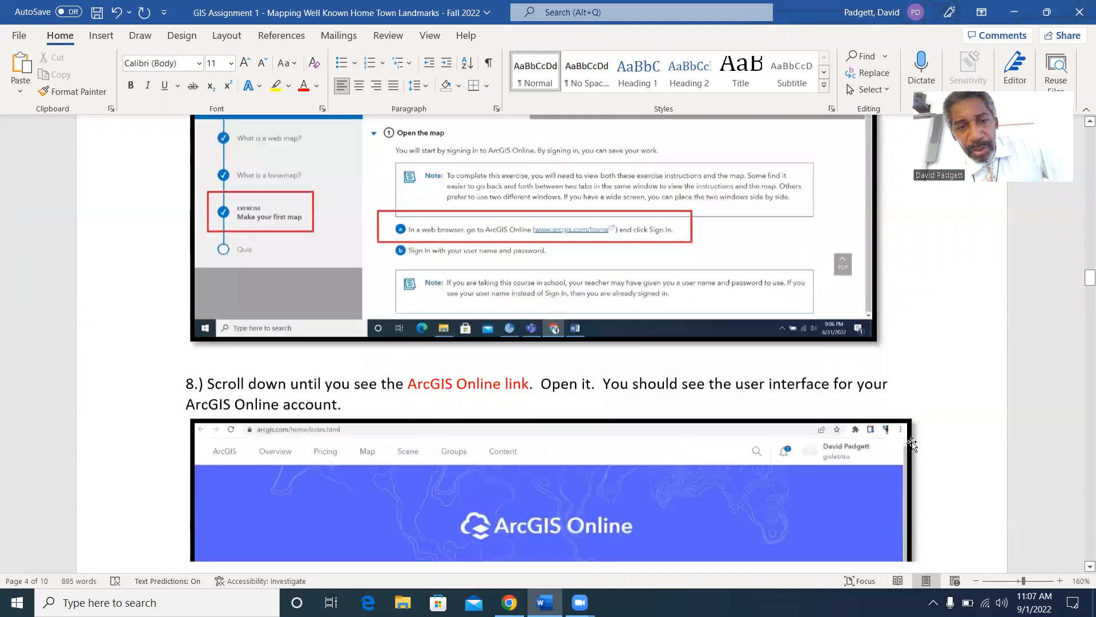
pyautogui.scroll(-3, 912, 445)
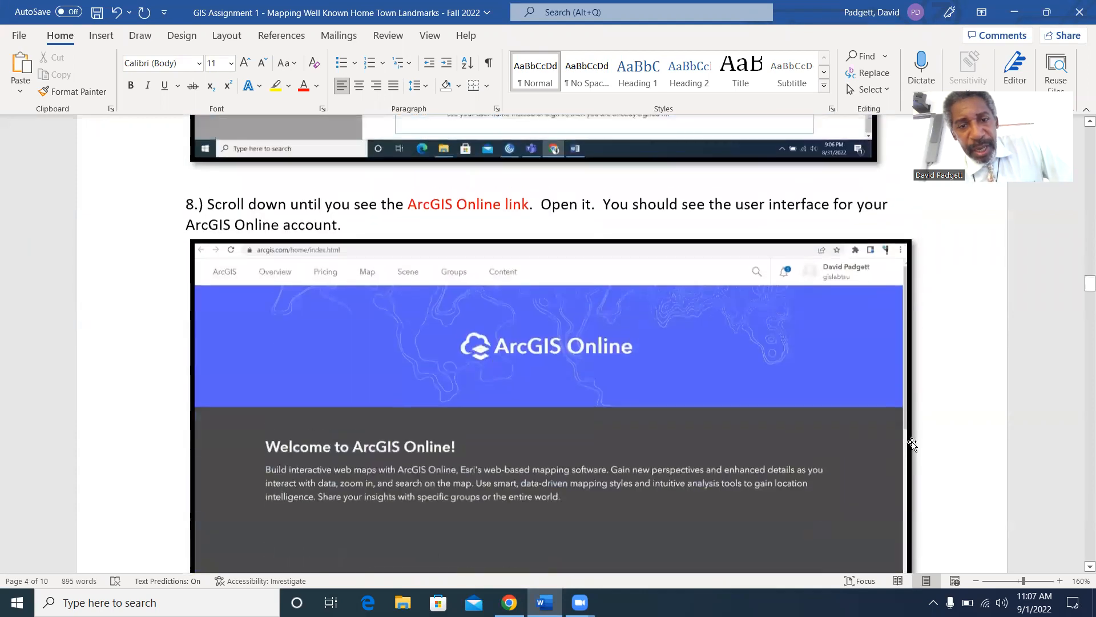
pyautogui.scroll(3, 912, 444)
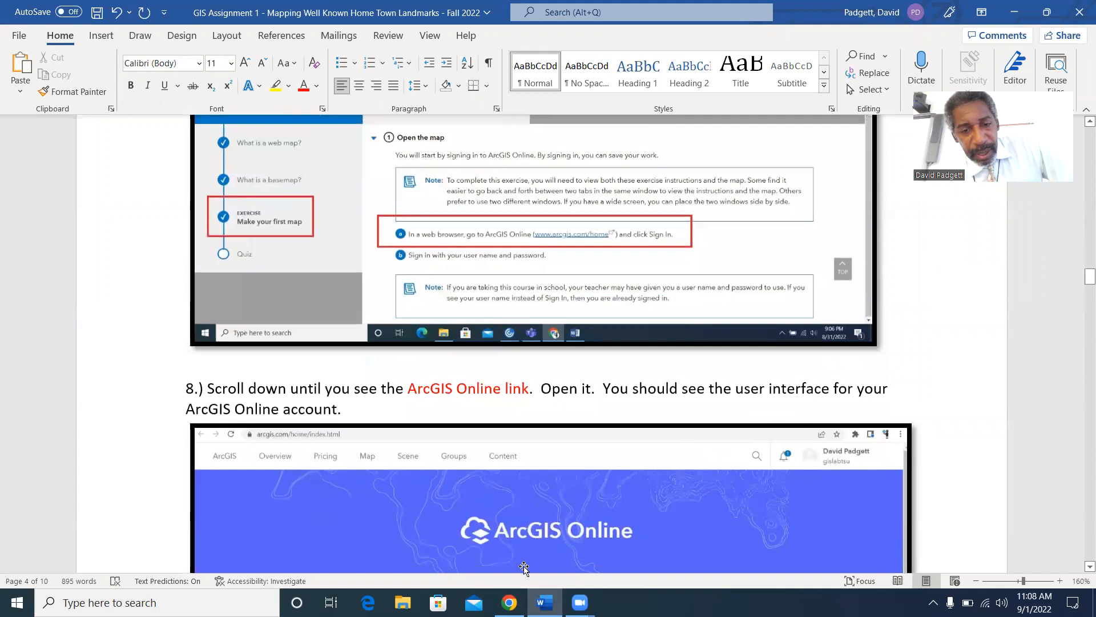
pyautogui.click(509, 603)
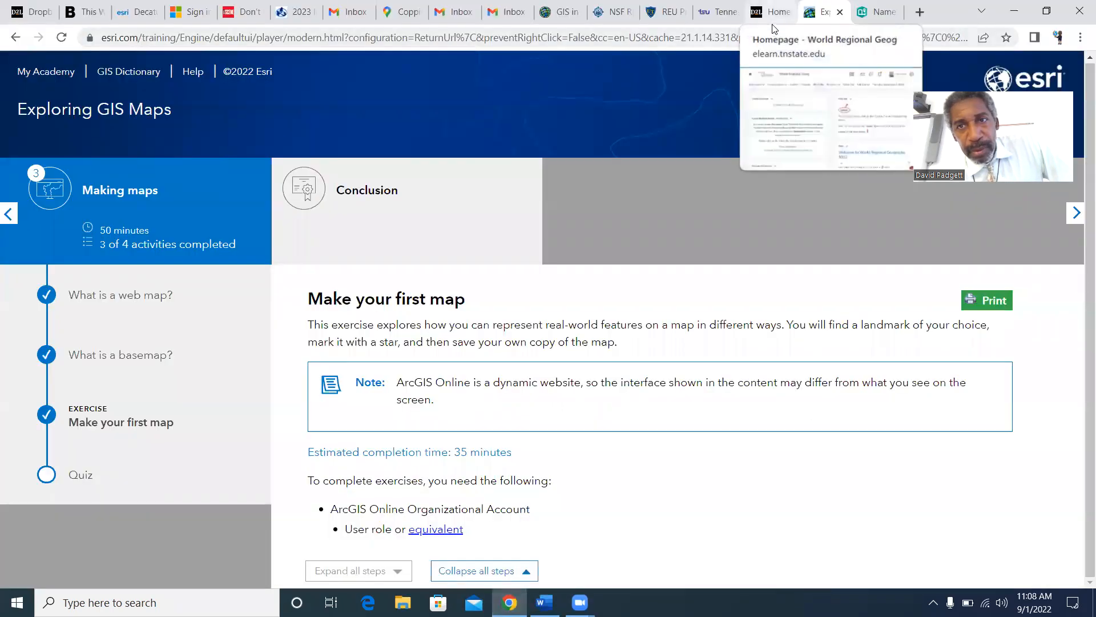
pyautogui.hotkey('ctrl', 'Tab')
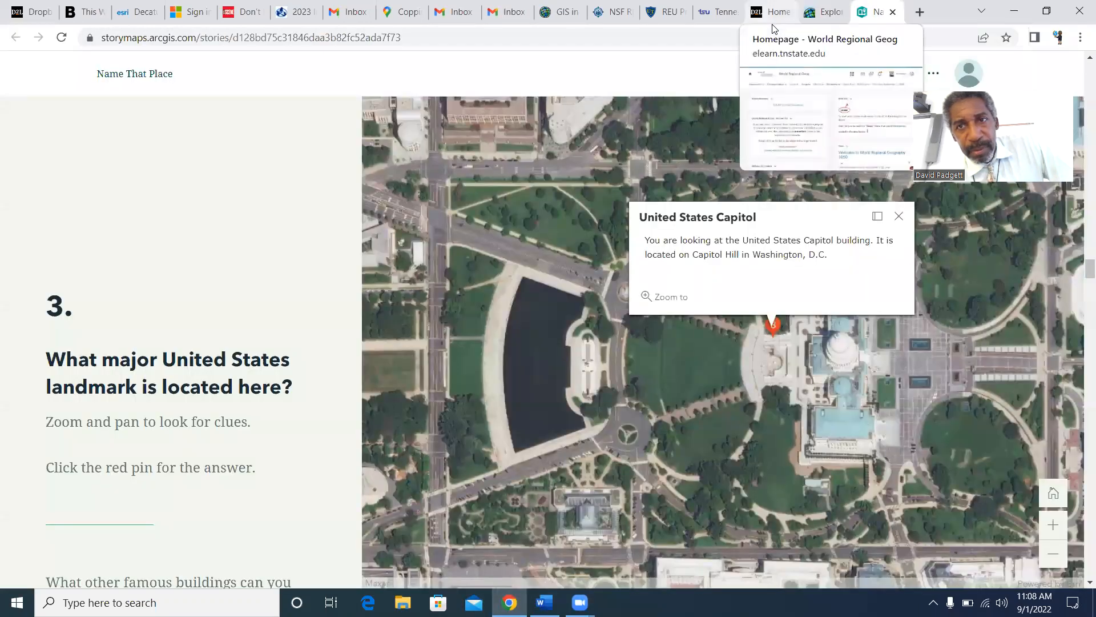
pyautogui.click(822, 12)
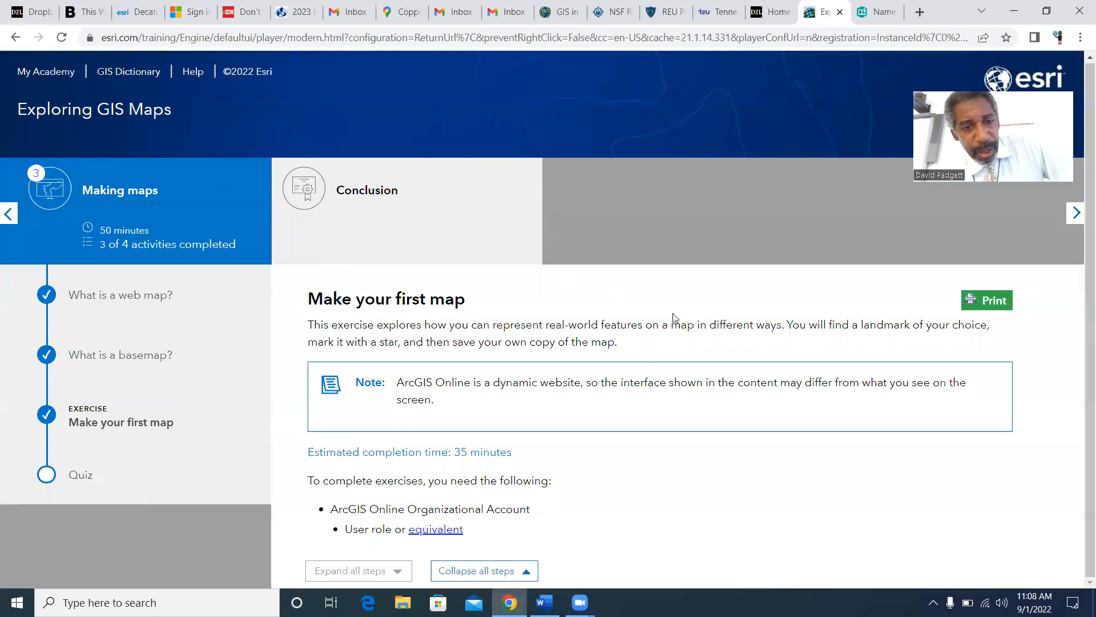
pyautogui.scroll(-4, 675, 318)
pyautogui.scroll(-3, 675, 317)
pyautogui.scroll(1, 677, 314)
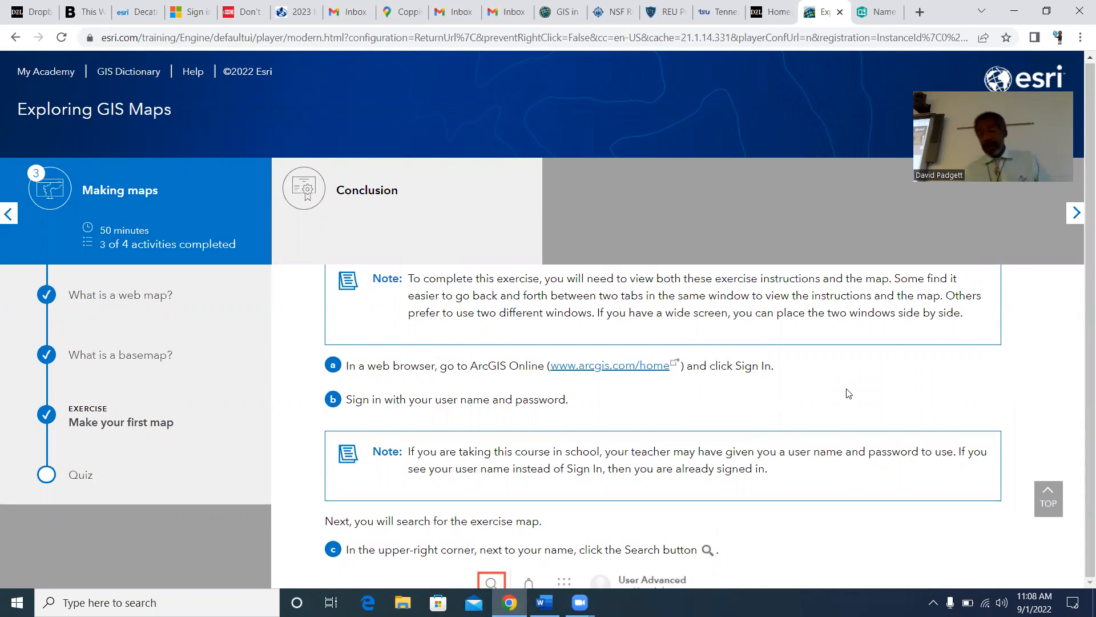
pyautogui.click(624, 368)
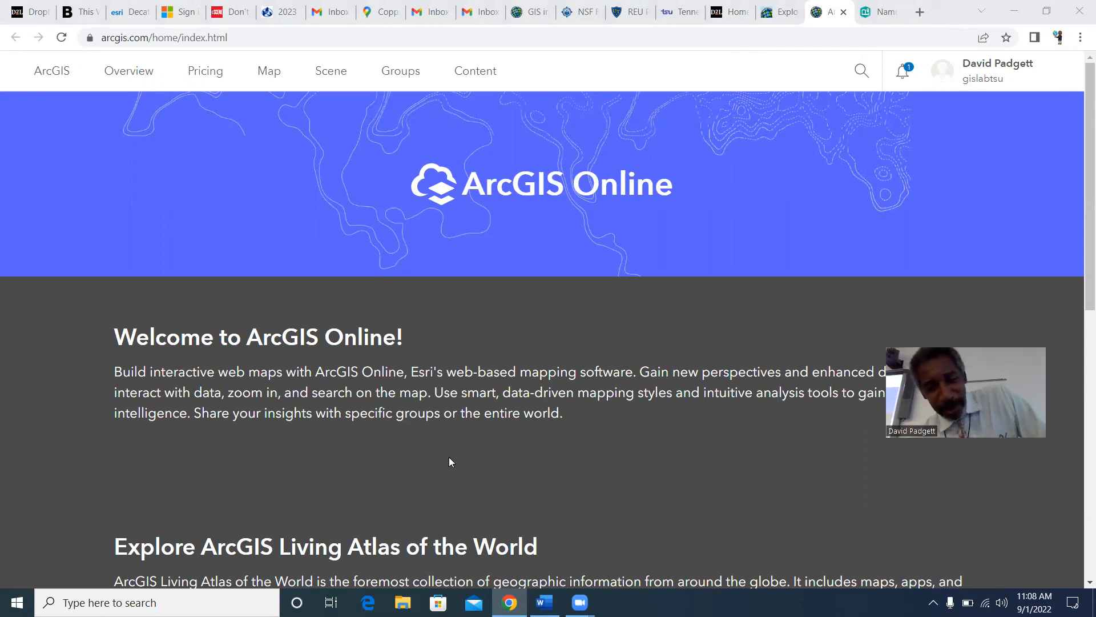
# Step: Switch to Word and read item 9 on following instructions c and d of the exercise
pyautogui.moveTo(545, 602)
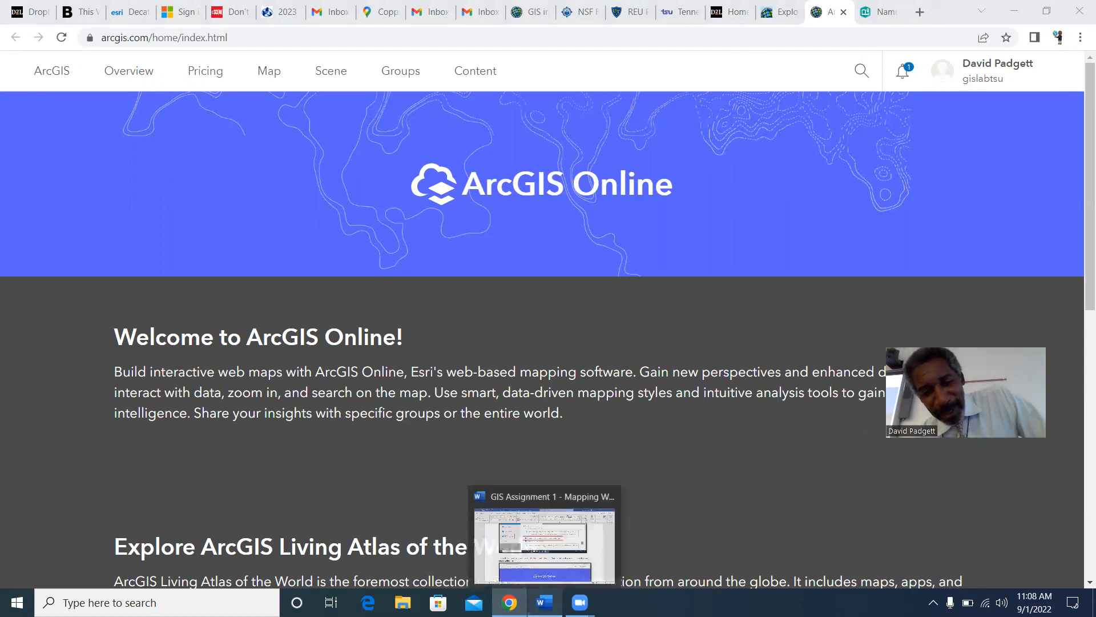
pyautogui.click(558, 565)
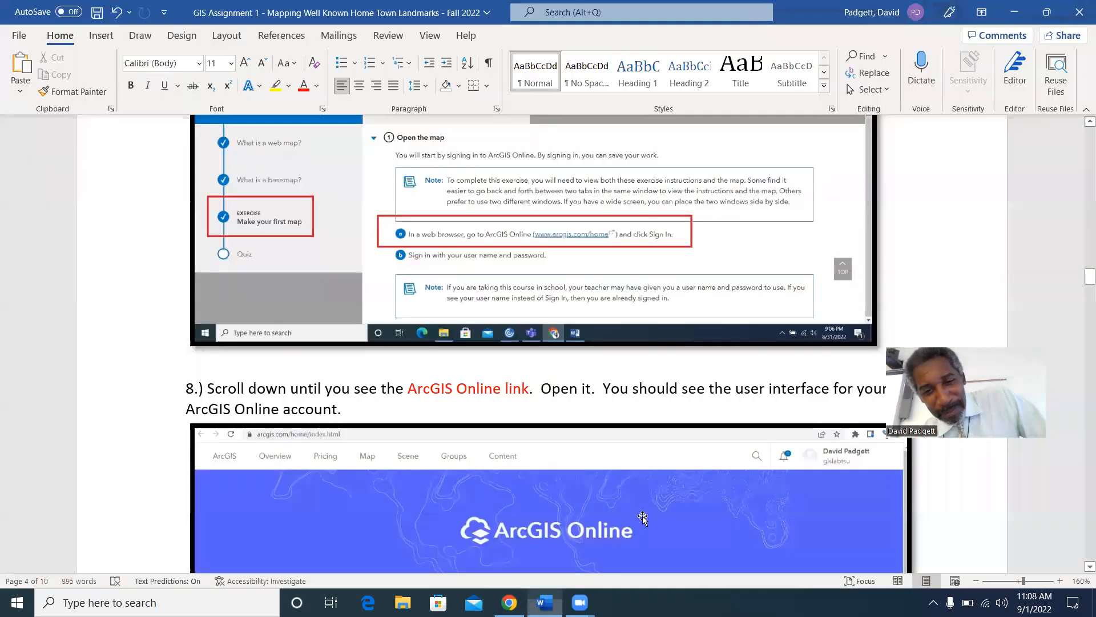
pyautogui.scroll(-5, 646, 447)
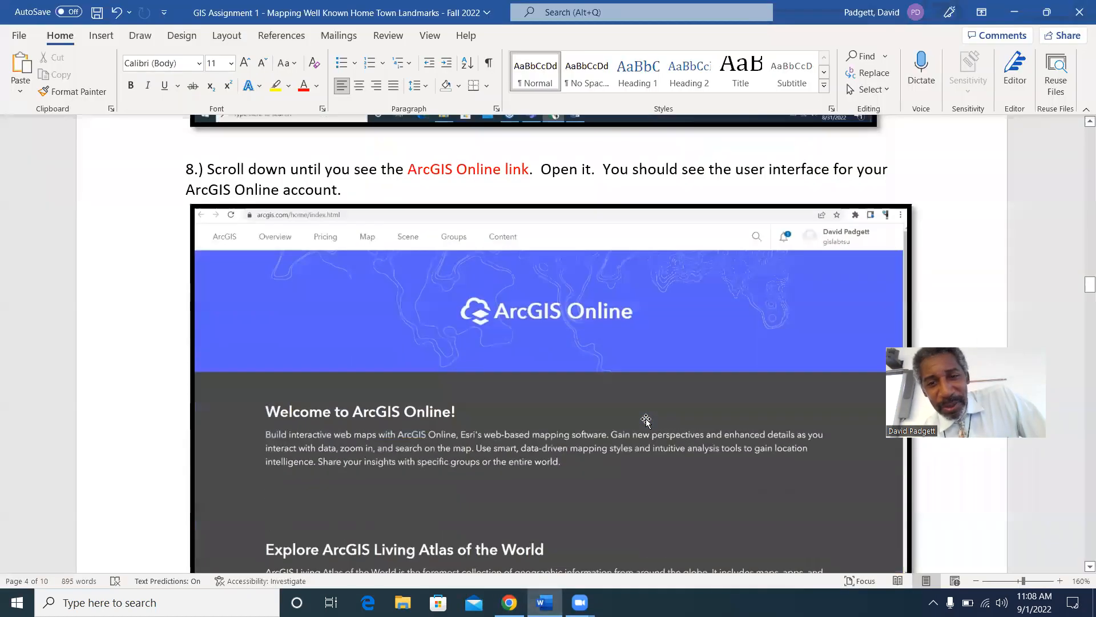
pyautogui.scroll(-10, 646, 422)
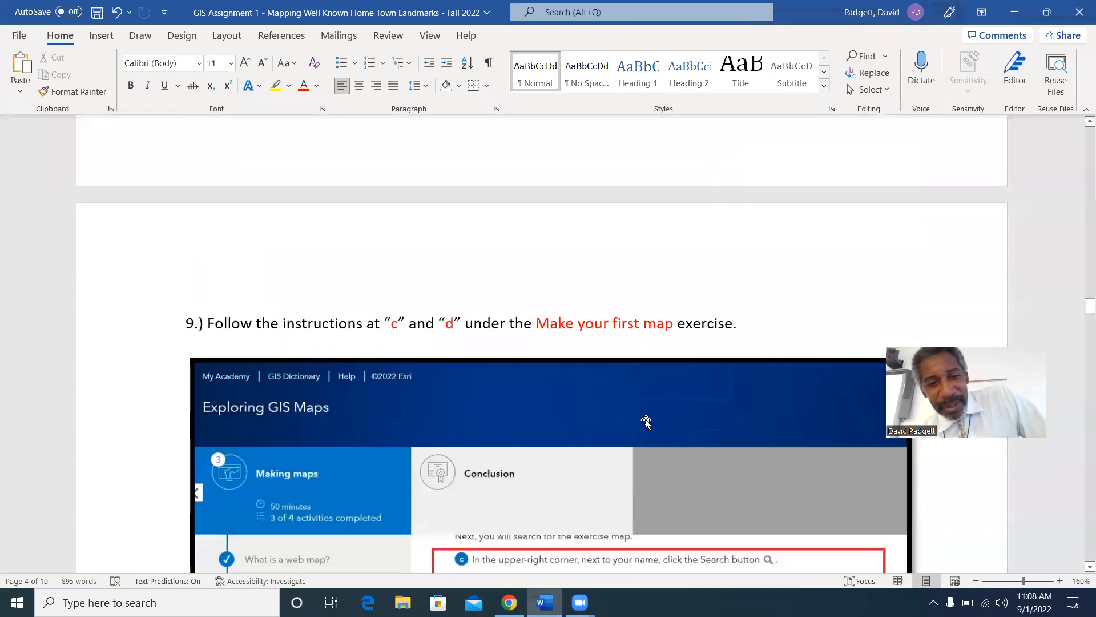
pyautogui.scroll(-2, 645, 421)
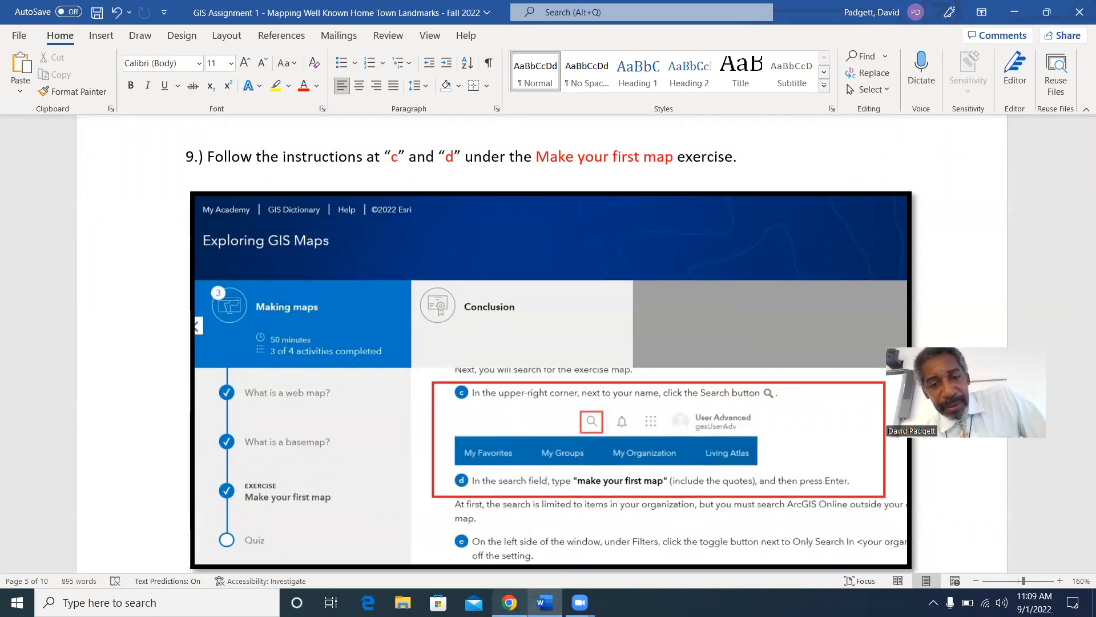
# Step: Return to the course page in Chrome and read exercise instructions c and d on searching for the map
pyautogui.click(520, 601)
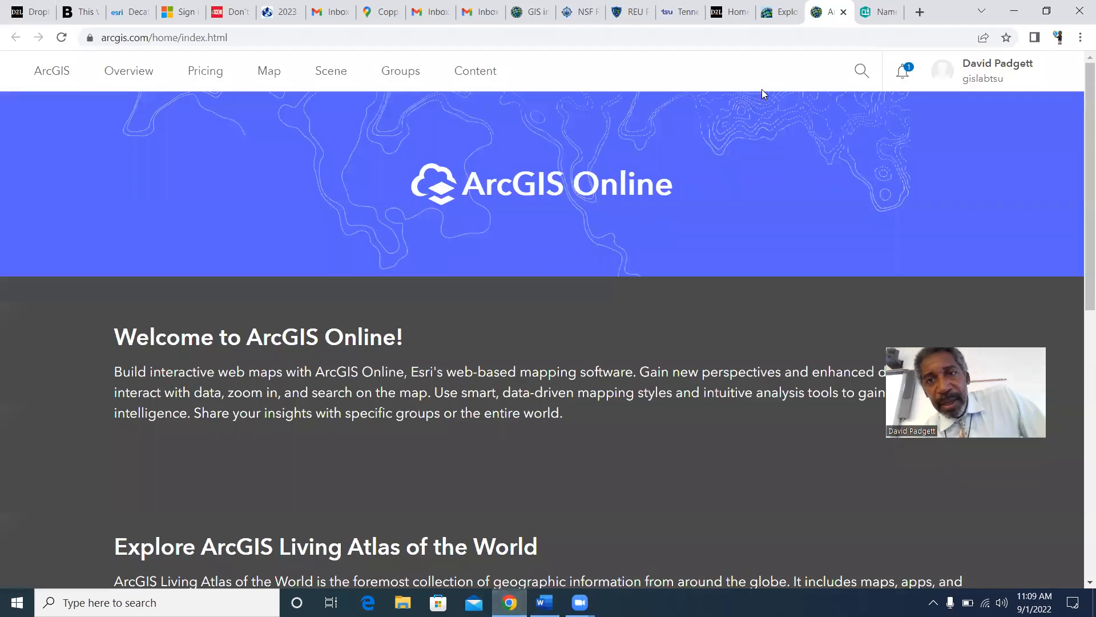
pyautogui.click(778, 23)
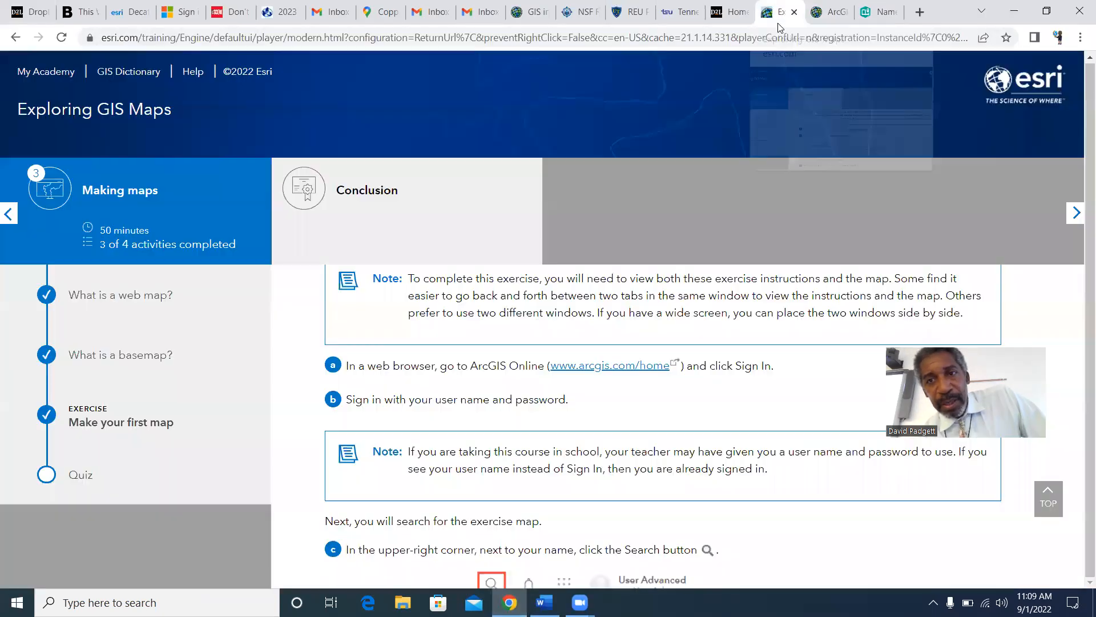
pyautogui.scroll(-3, 604, 420)
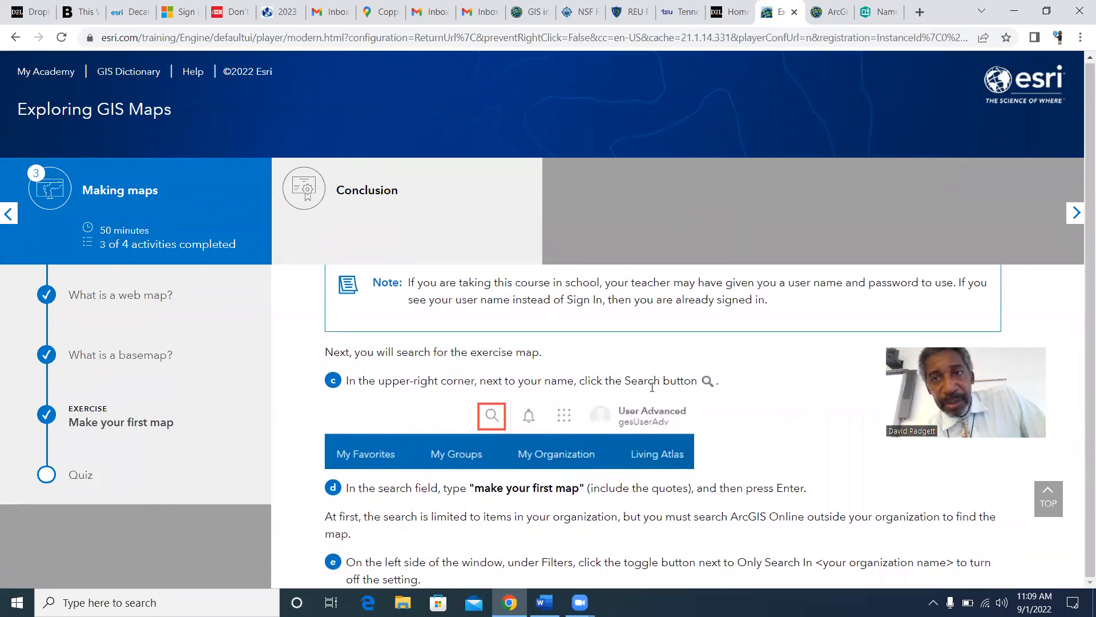
# Step: Switch to the ArcGIS Online home page and open its site search
pyautogui.click(823, 13)
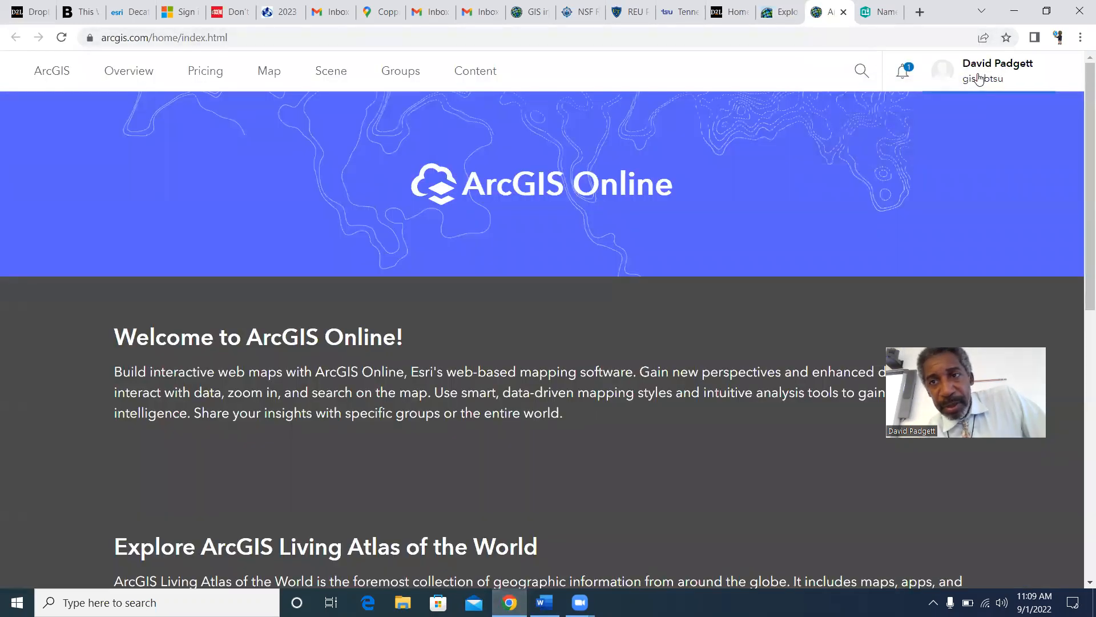
pyautogui.click(860, 72)
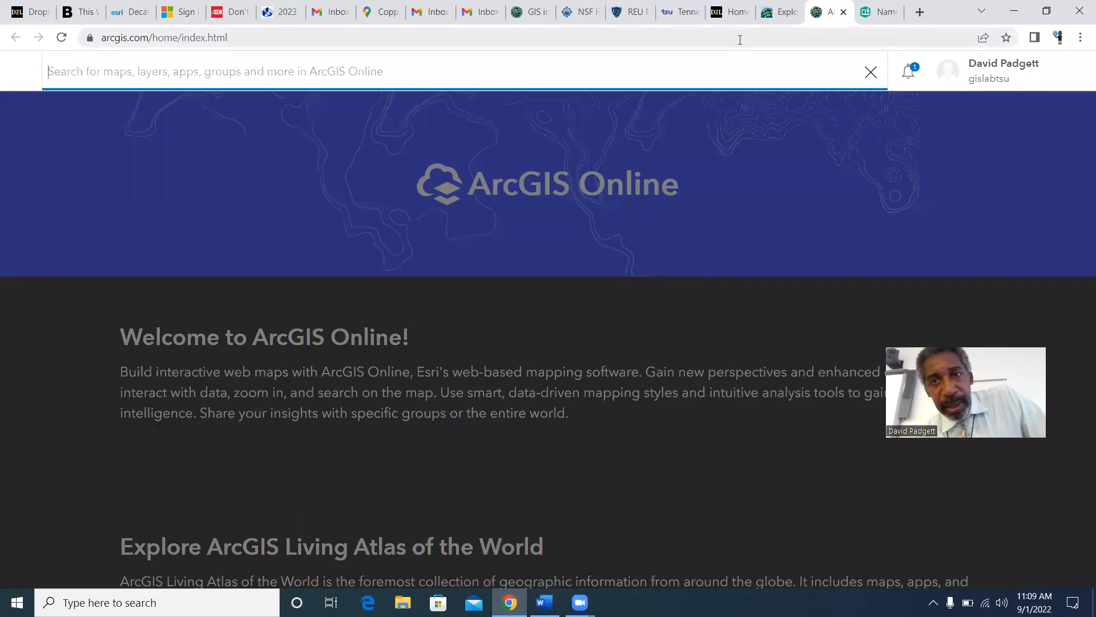
# Step: Return to the Exploring GIS Maps course page and read exercise instructions d to g on finding the map
pyautogui.click(884, 20)
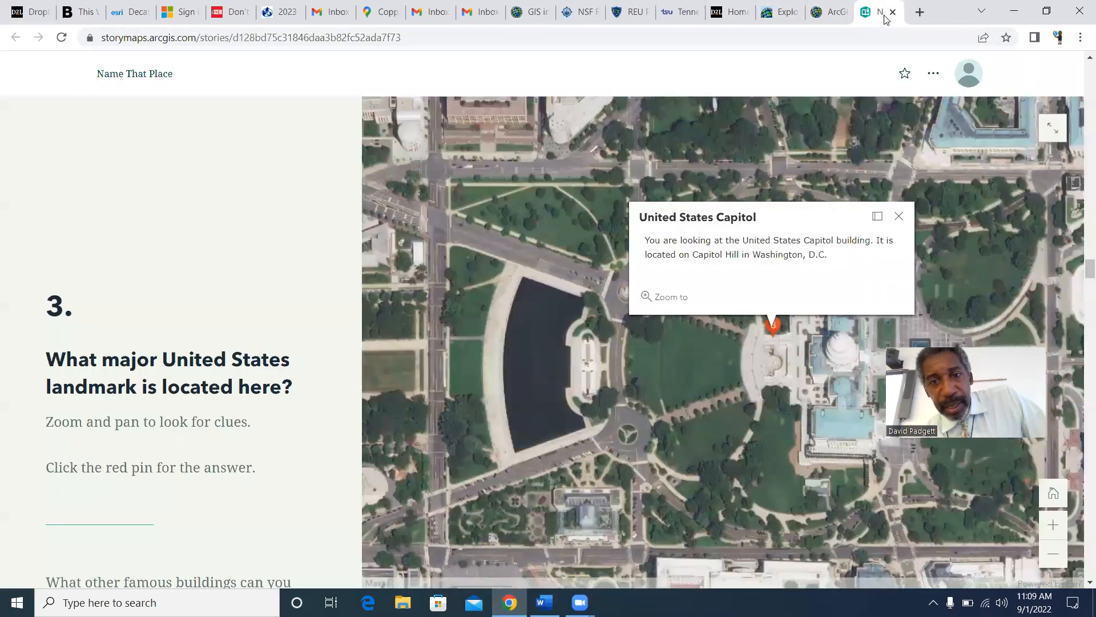
pyautogui.click(778, 18)
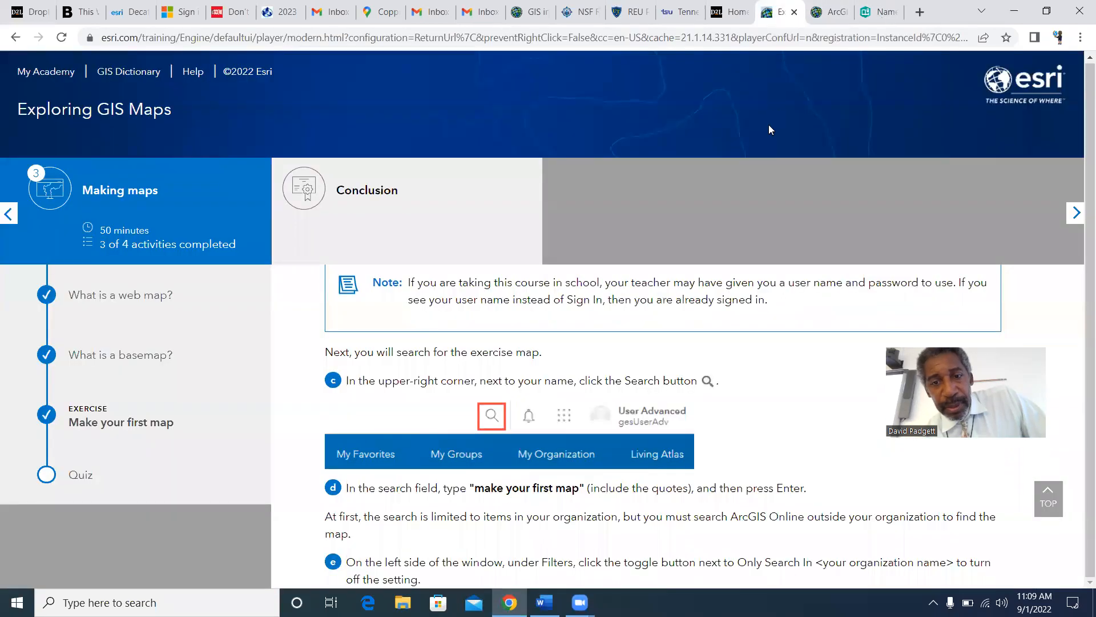
pyautogui.scroll(-3, 747, 335)
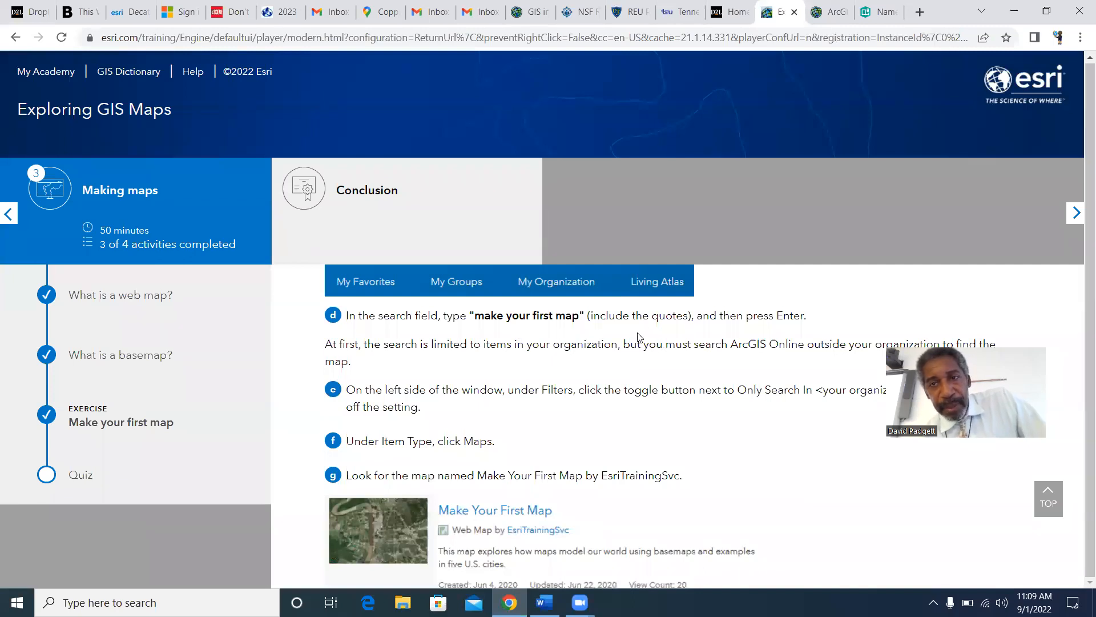
# Step: Search ArcGIS Online for "make your first map" and open the EsriTrainingSvc web map in Map Viewer Classic
pyautogui.click(843, 20)
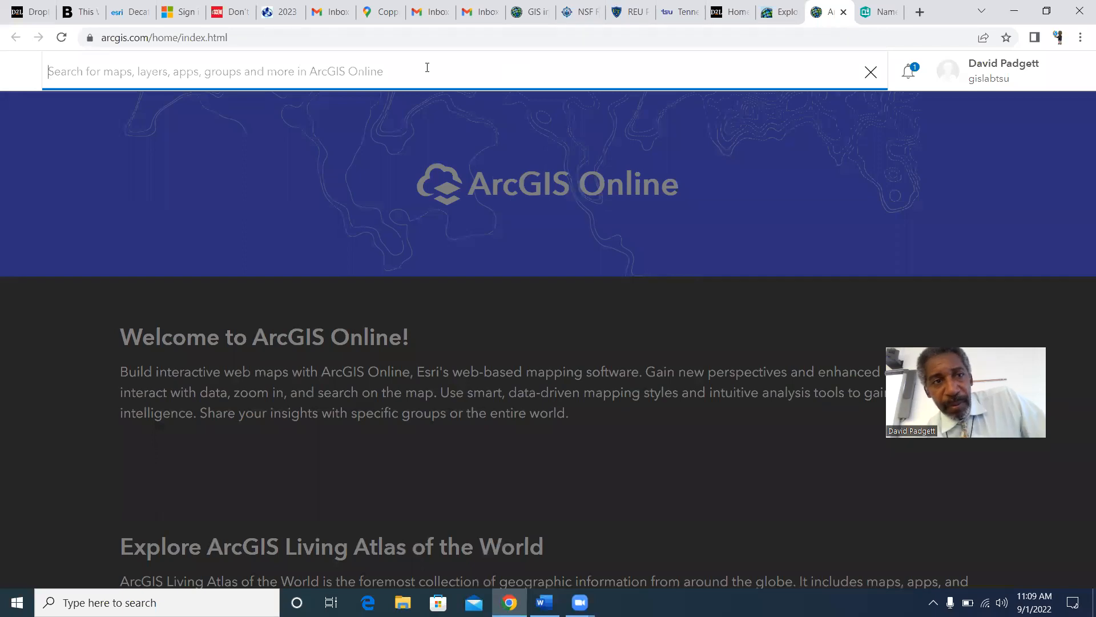
pyautogui.write('make your f')
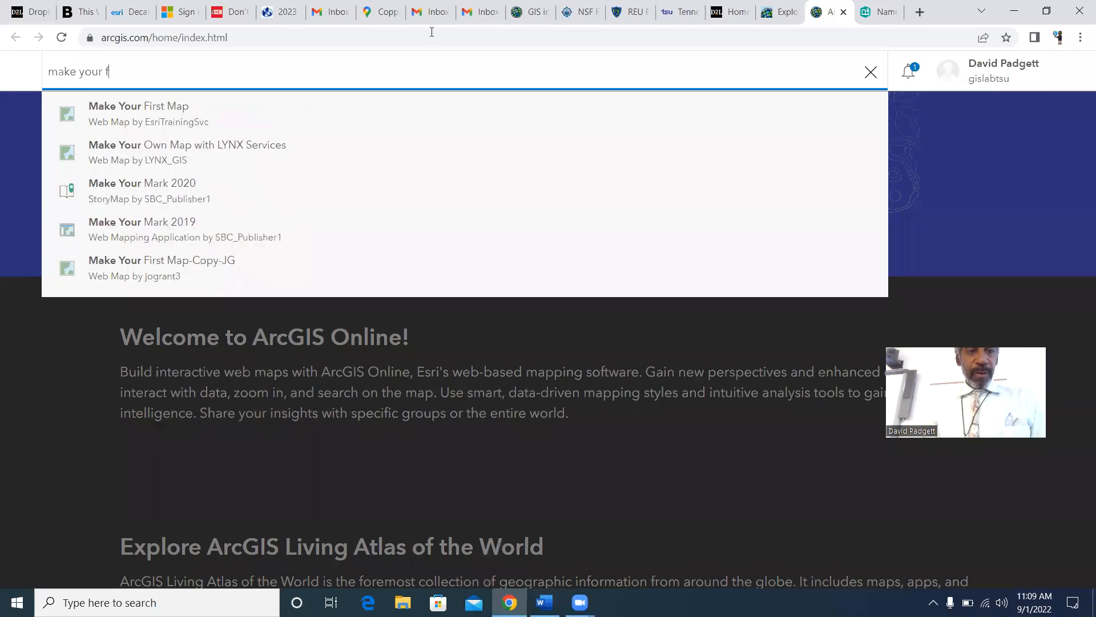
pyautogui.write('irst map')
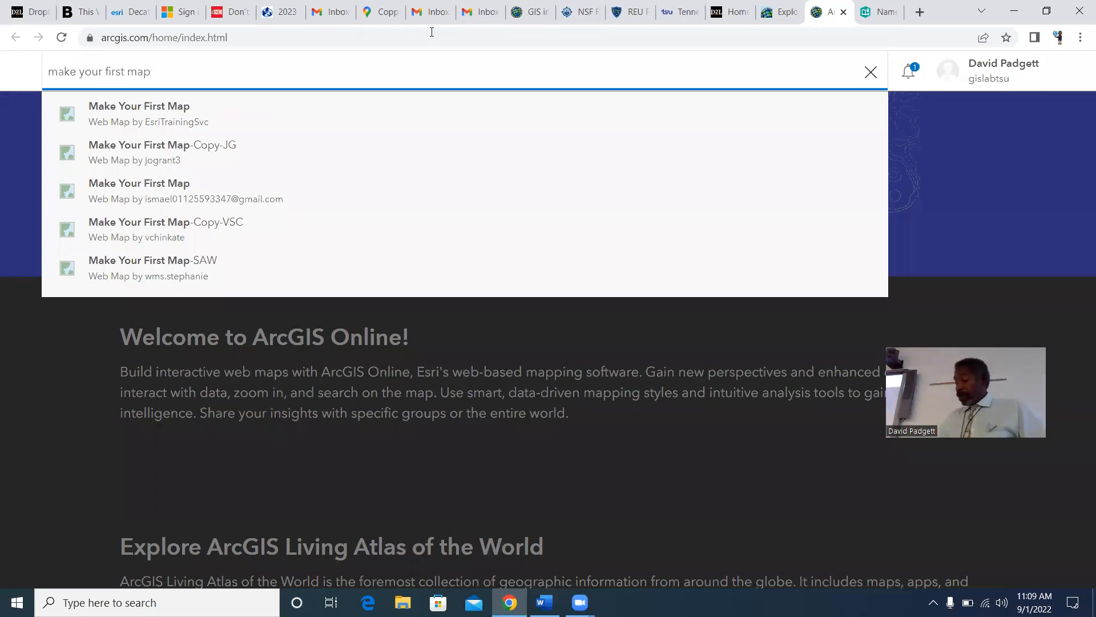
pyautogui.click(137, 115)
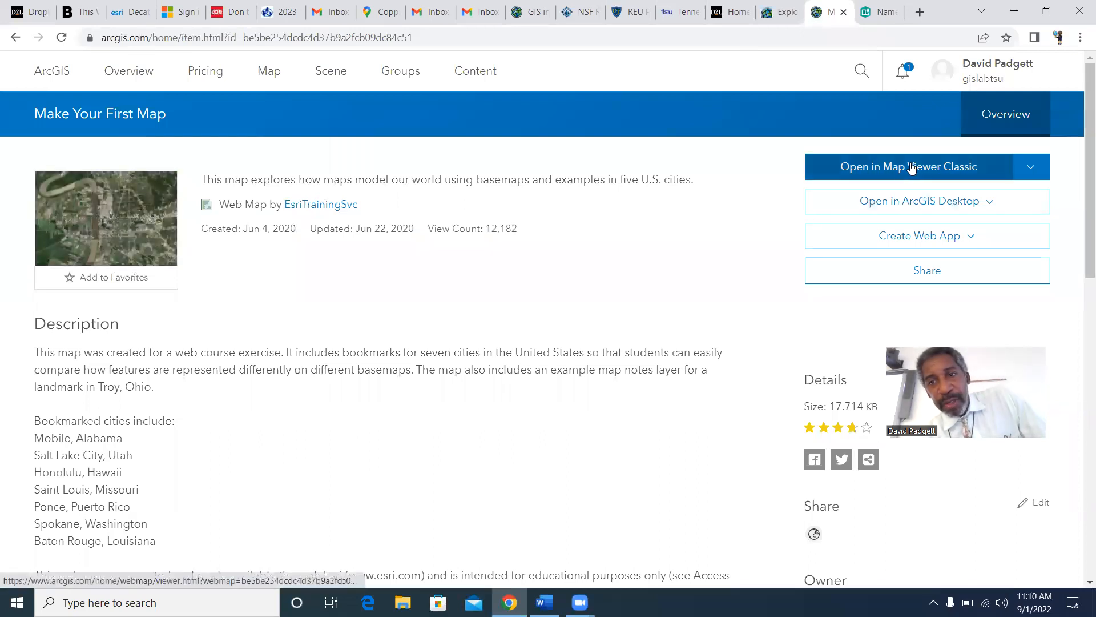
pyautogui.click(126, 220)
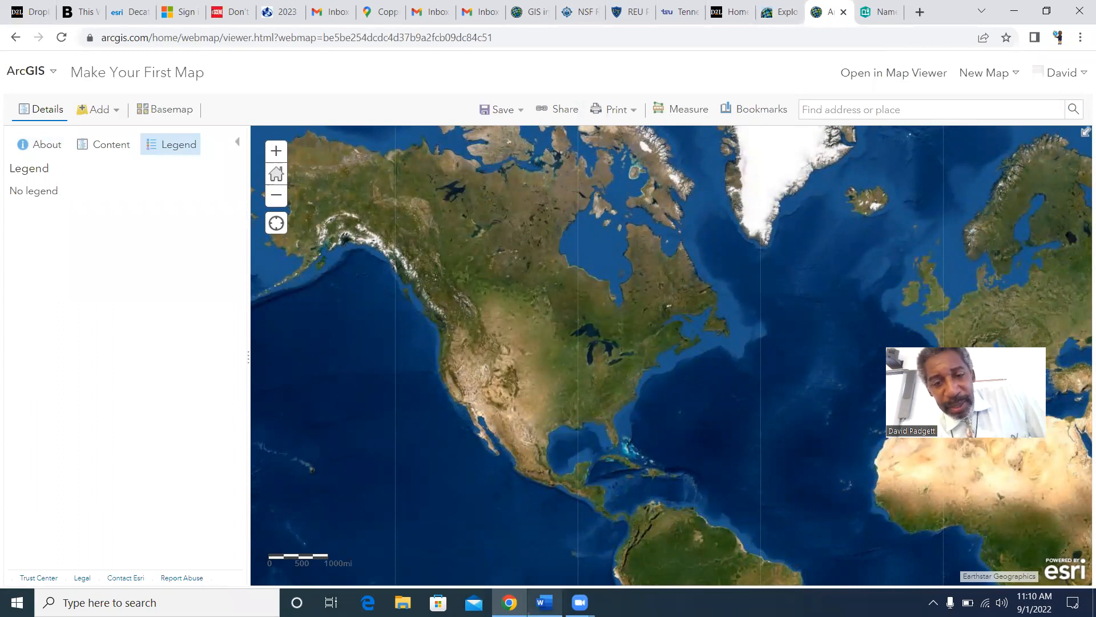
# Step: Switch to Word and read items 10 to 13, on opening the exercise map and searching for the home town
pyautogui.click(551, 599)
pyautogui.scroll(-3, 765, 411)
pyautogui.scroll(-7, 765, 411)
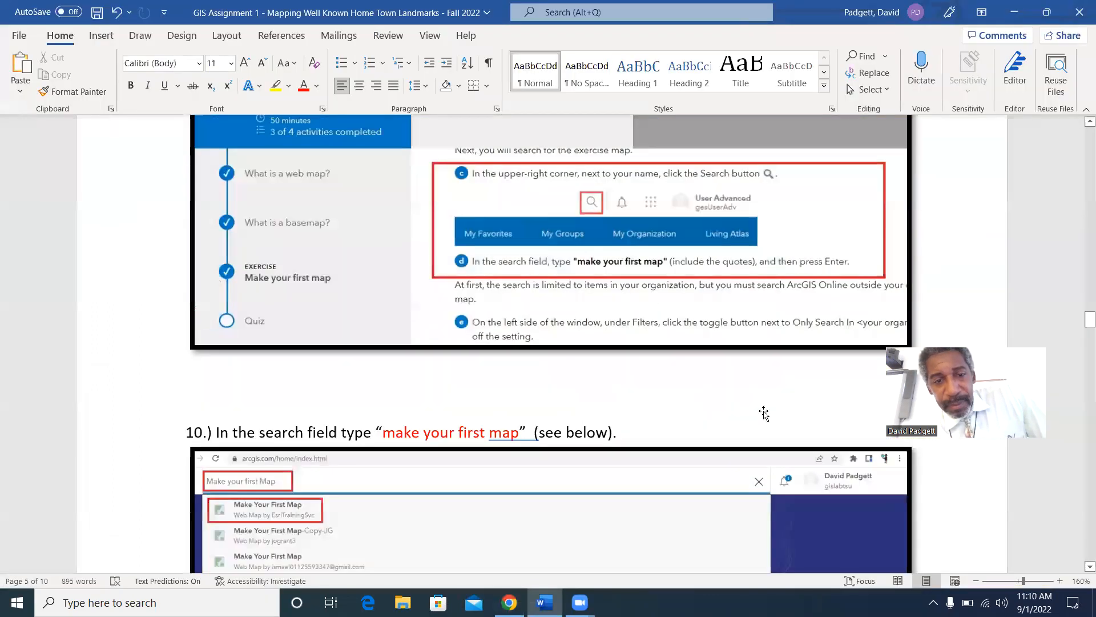
pyautogui.scroll(-10, 765, 405)
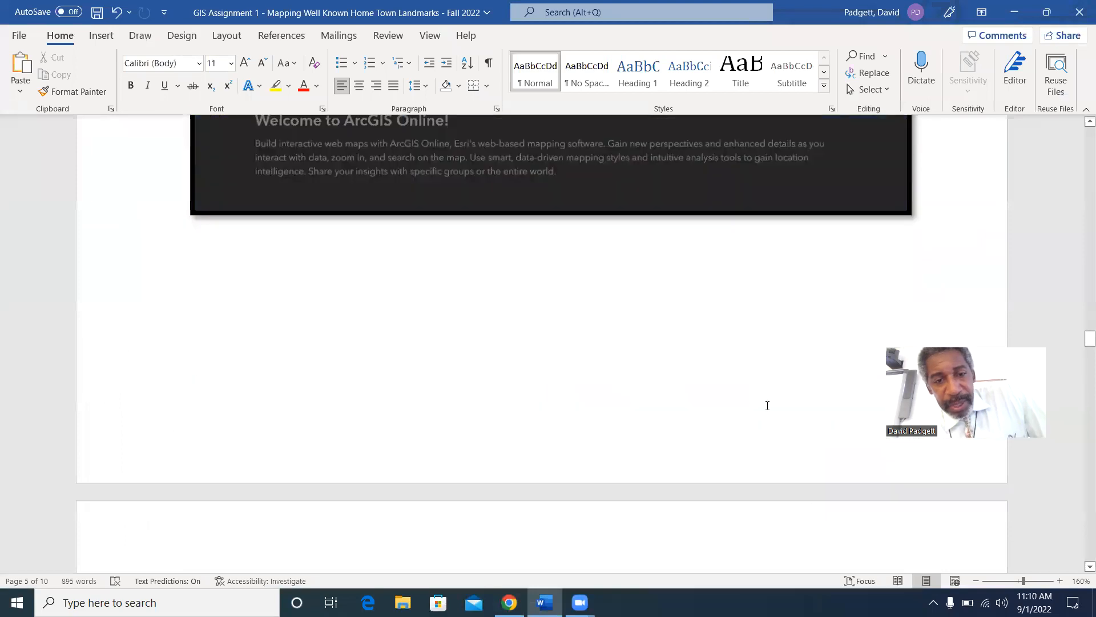
pyautogui.scroll(-8, 767, 406)
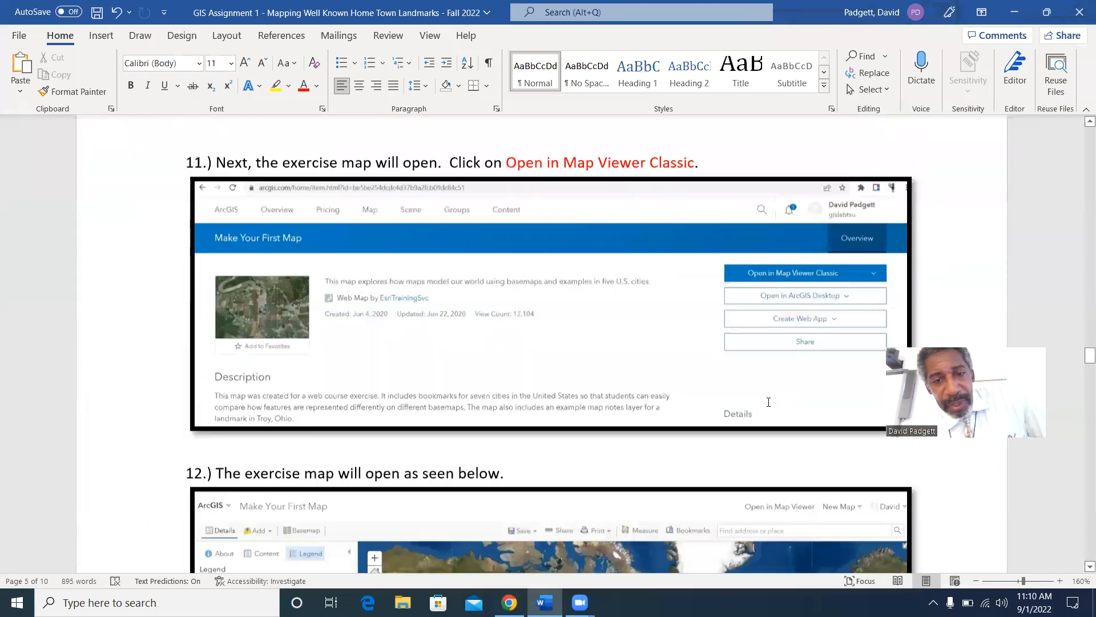
pyautogui.scroll(-9, 768, 403)
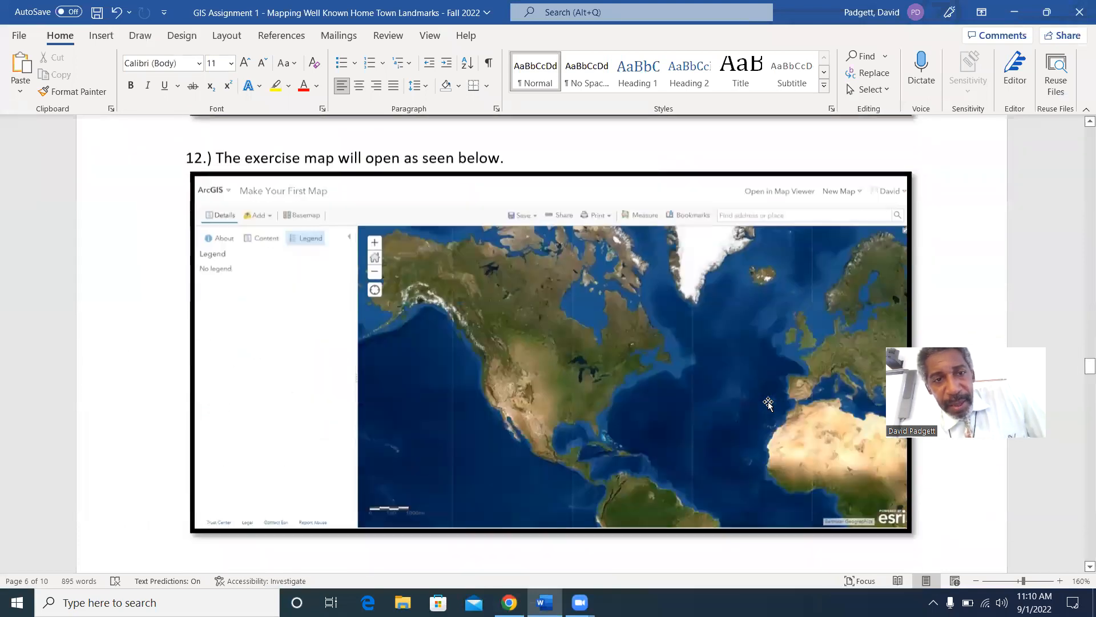
pyautogui.scroll(-8, 768, 402)
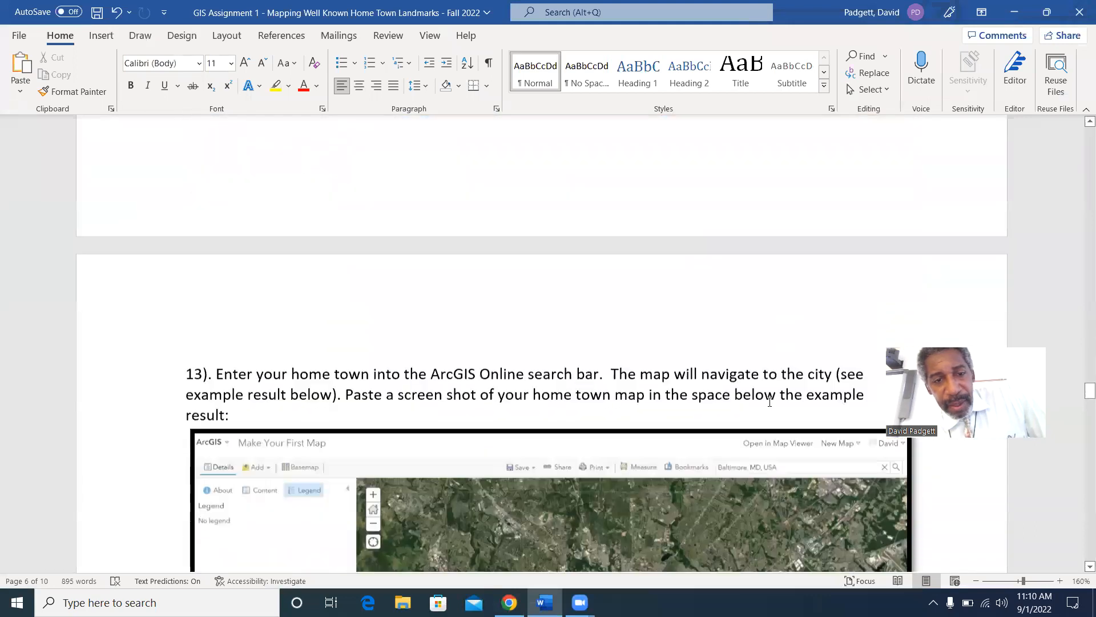
pyautogui.scroll(-4, 769, 404)
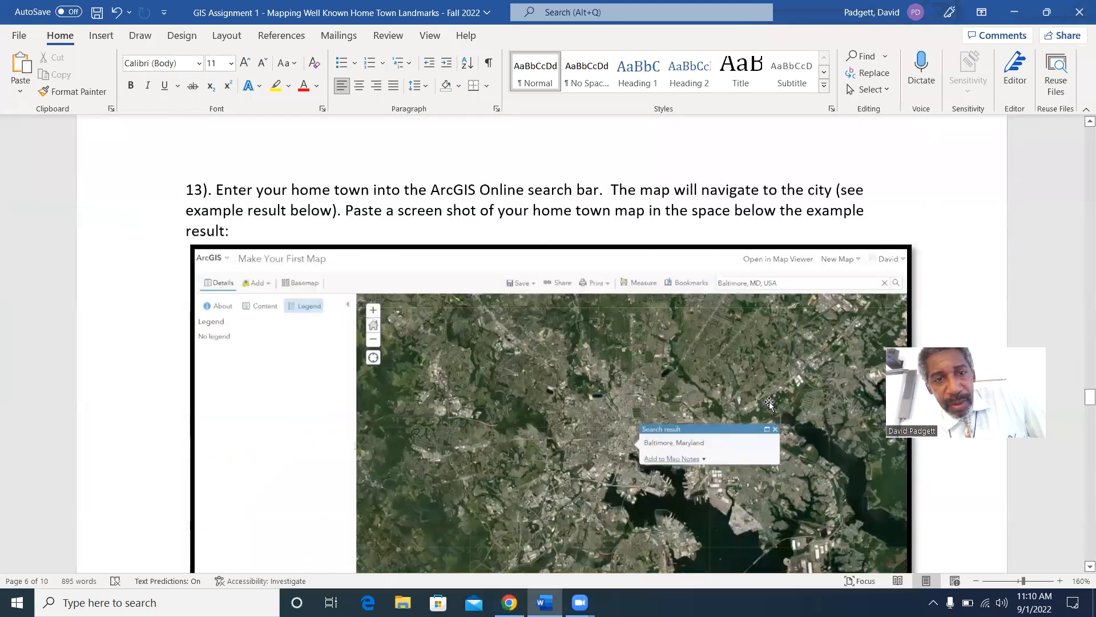
pyautogui.scroll(-2, 769, 403)
pyautogui.scroll(-1, 769, 404)
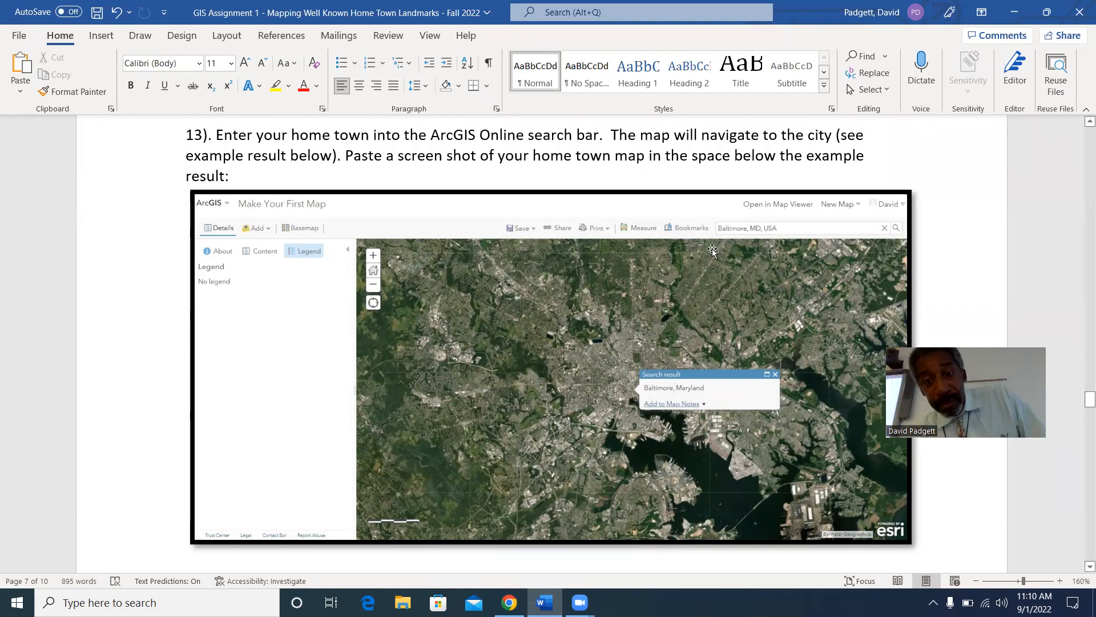
# Step: Return to the Make Your First Map viewer in Chrome and navigate the map to Baltimore, MD, USA
pyautogui.click(509, 603)
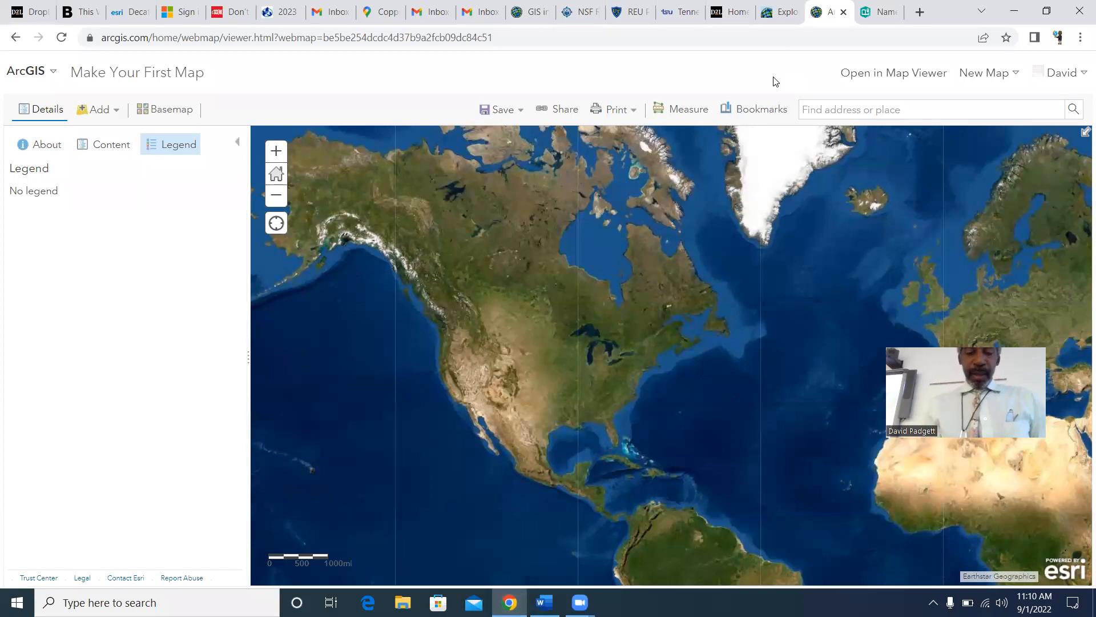
pyautogui.write('Balti')
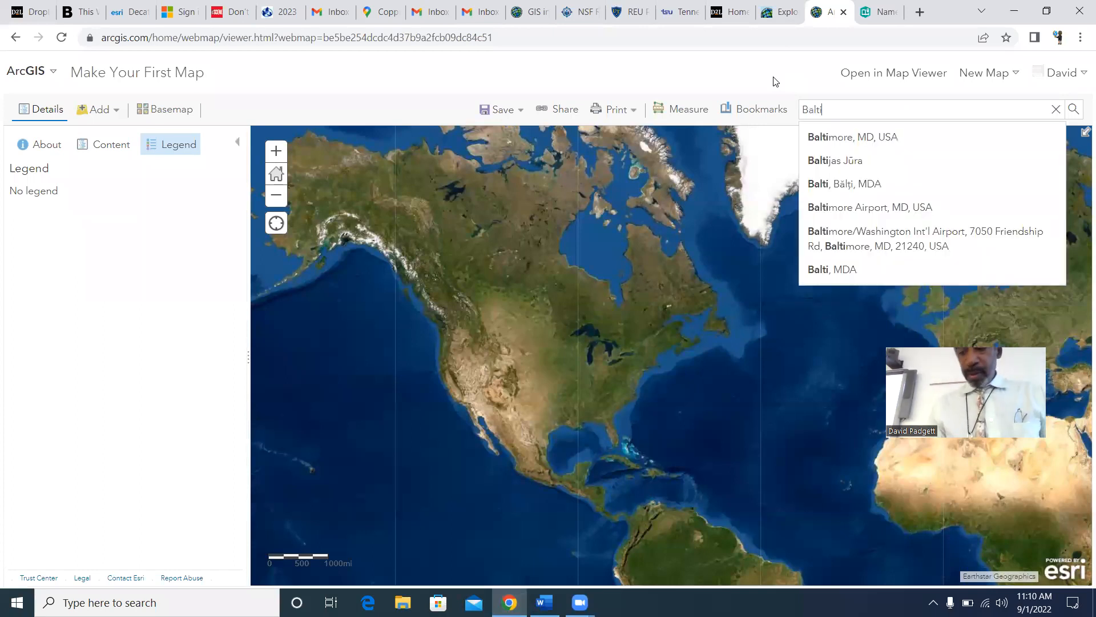
pyautogui.click(873, 137)
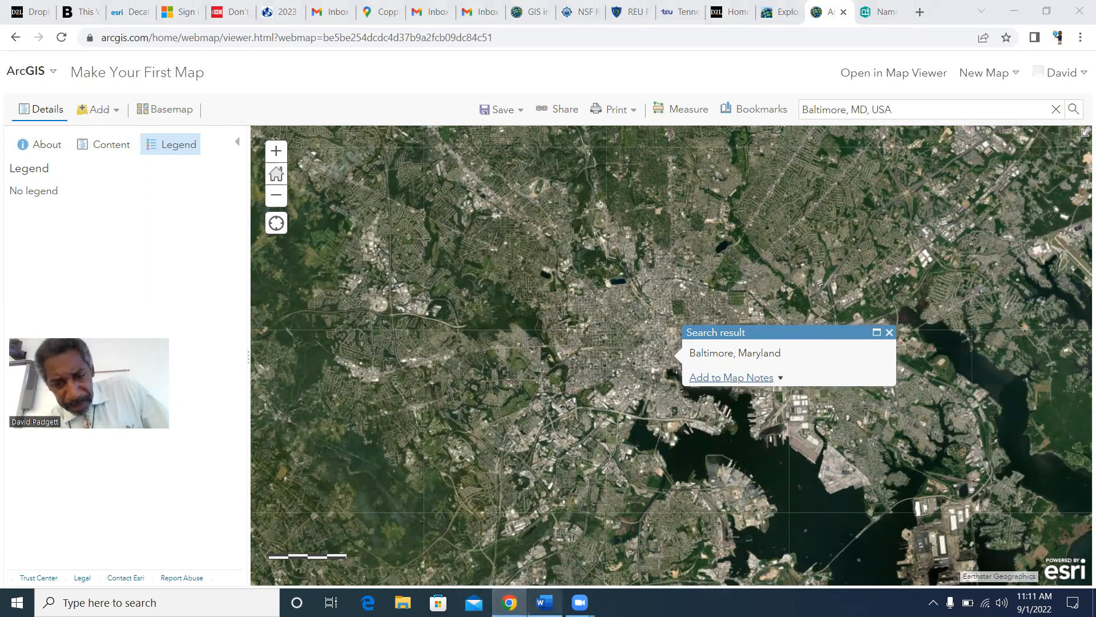
# Step: Switch to Word and place the insertion point on the blank line below item 13's example map
pyautogui.click(540, 604)
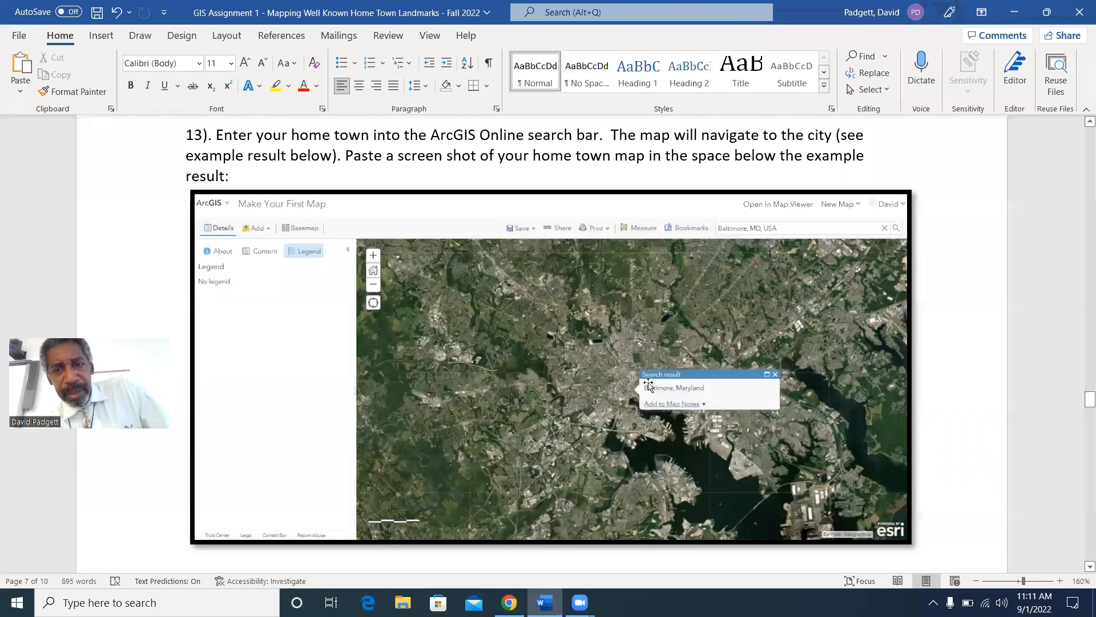
pyautogui.scroll(-5, 597, 323)
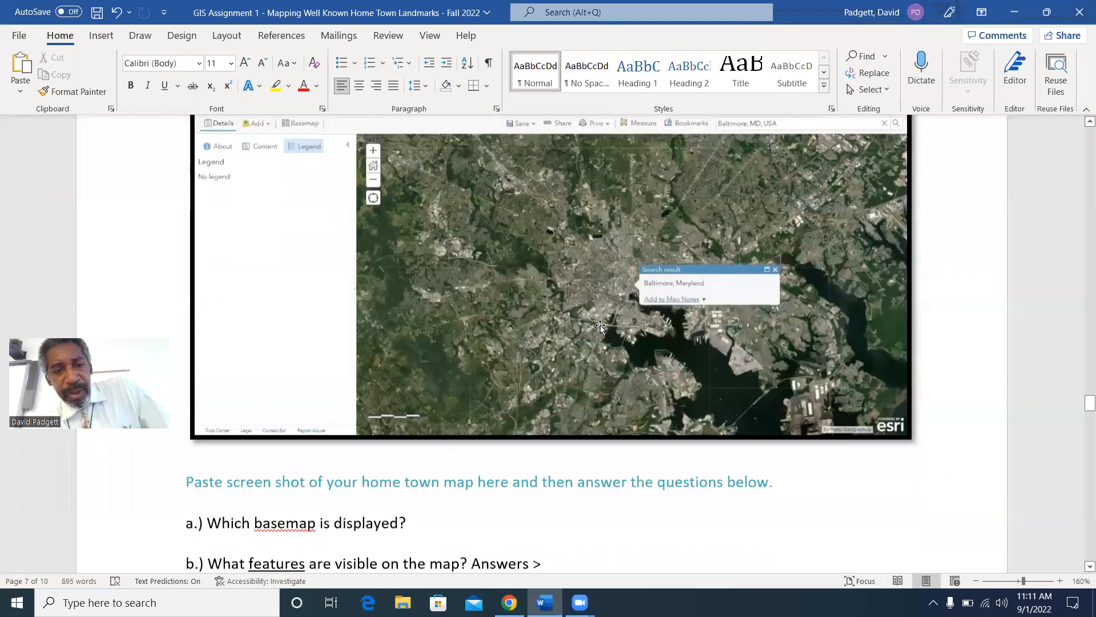
pyautogui.click(213, 408)
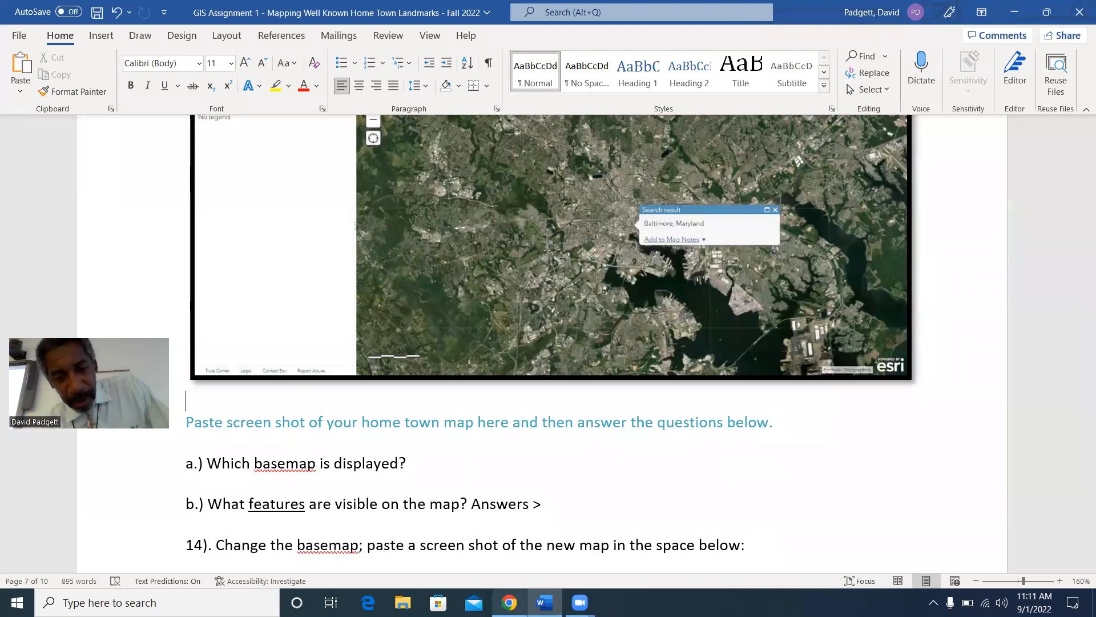
# Step: Return to the map in Chrome, frame Baltimore and capture a screen shot of the map
pyautogui.click(510, 602)
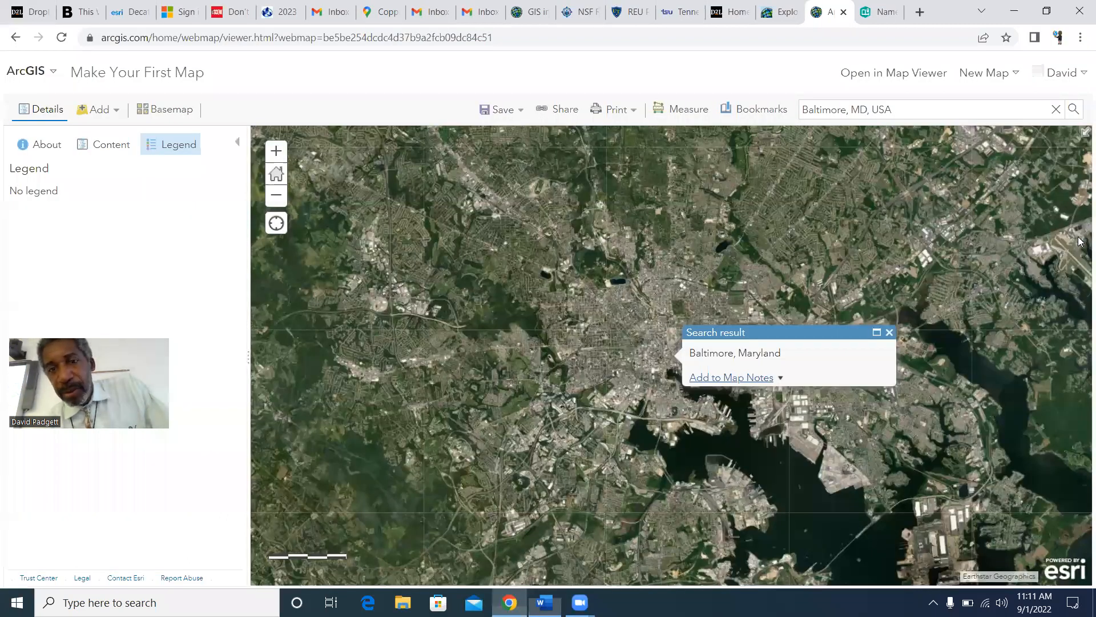
pyautogui.scroll(-1, 1049, 245)
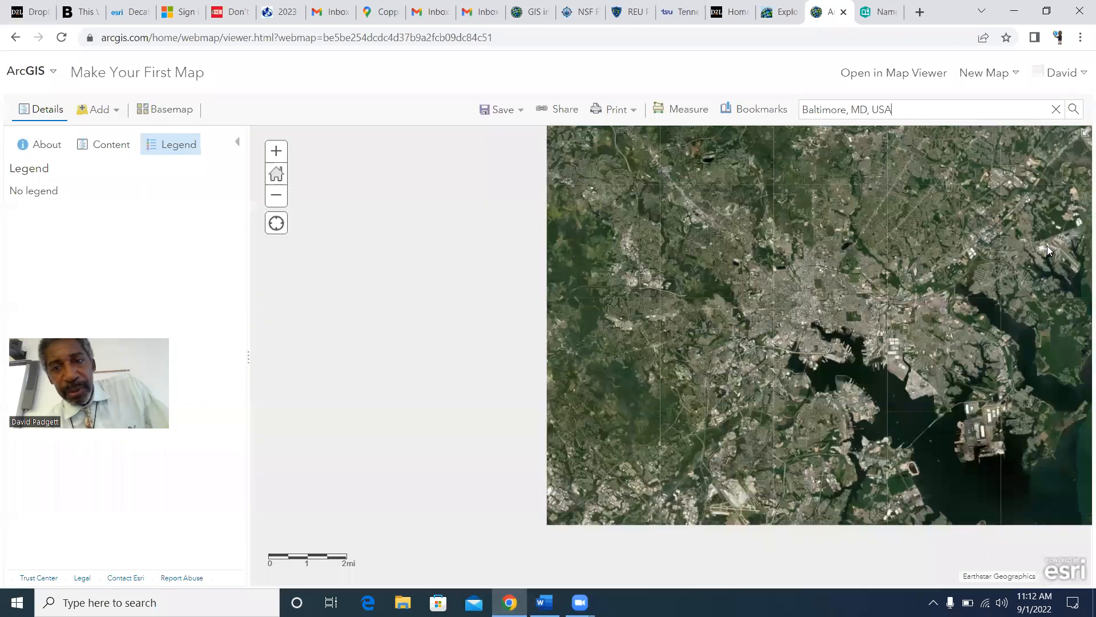
pyautogui.scroll(1, 1047, 246)
pyautogui.moveTo(986, 250); pyautogui.dragTo(977, 249)
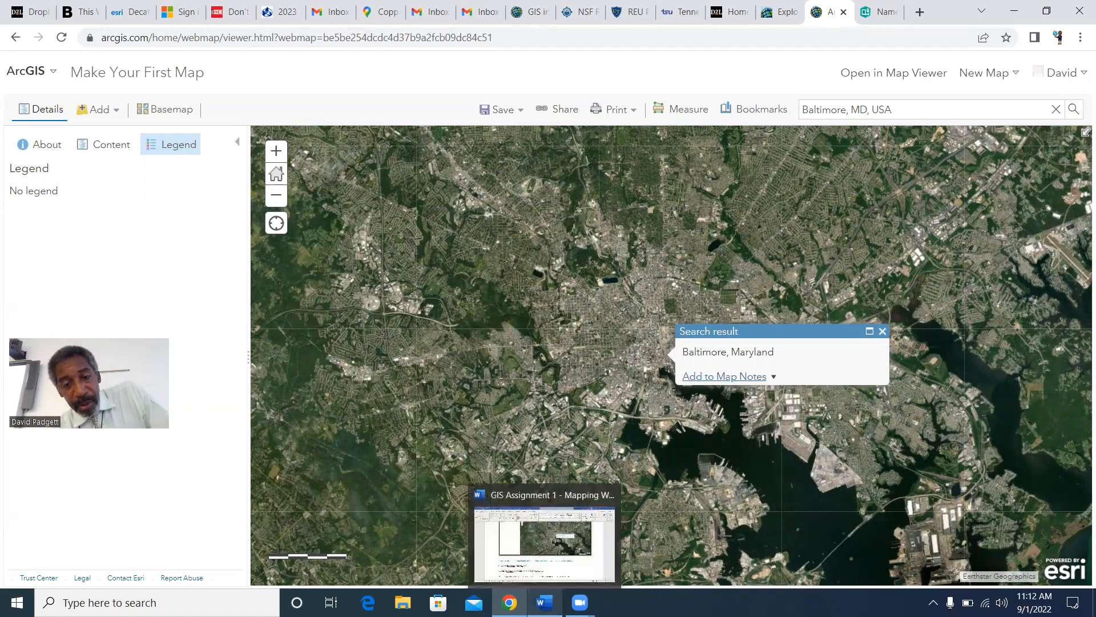
# Step: Switch to Word, paste the Baltimore screen shot below item 13's example map and review it with the questions underneath
pyautogui.click(545, 602)
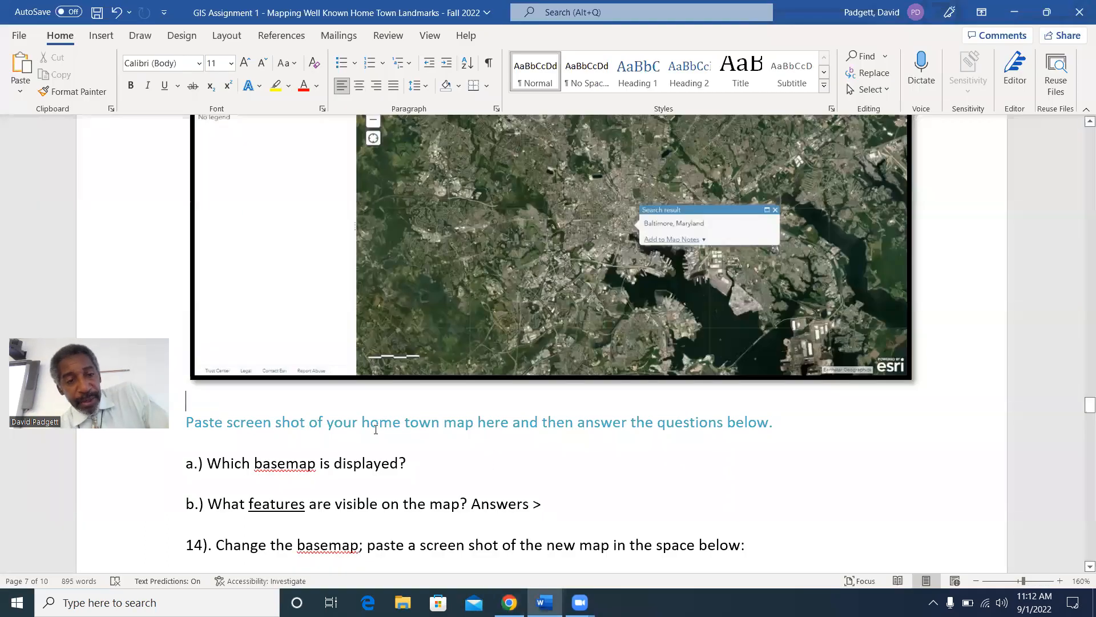
pyautogui.click(21, 66)
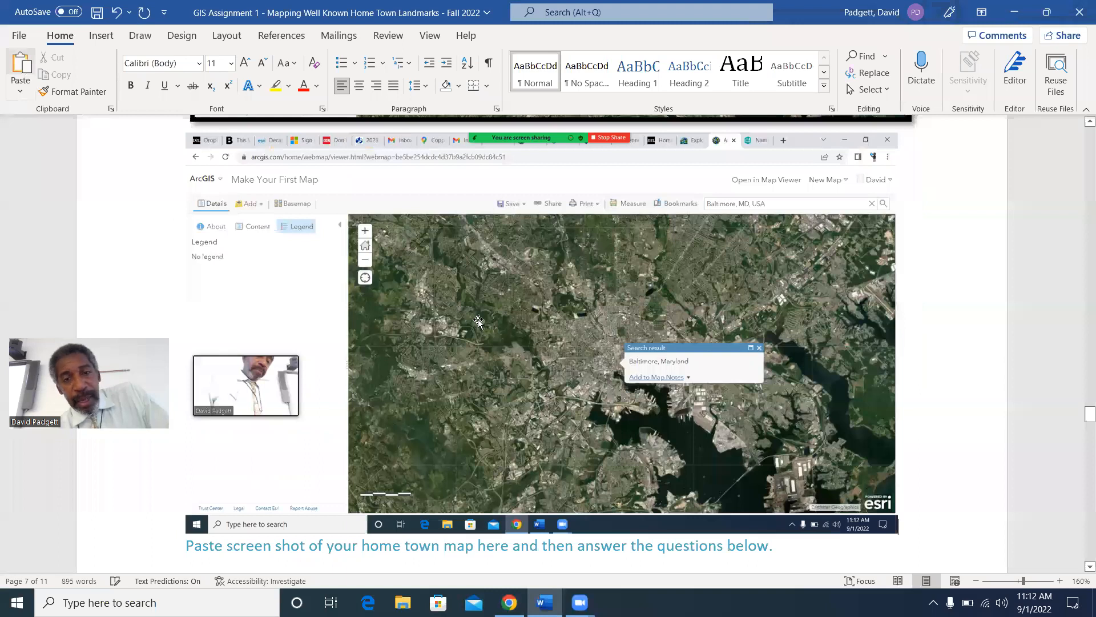
pyautogui.scroll(3, 948, 343)
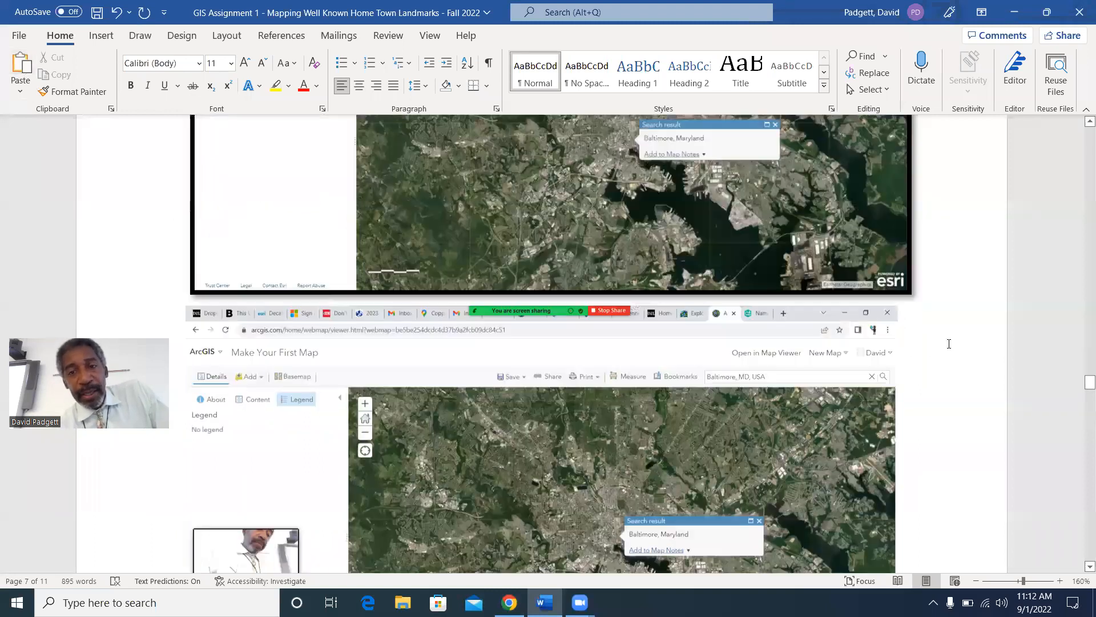
pyautogui.scroll(-2, 950, 349)
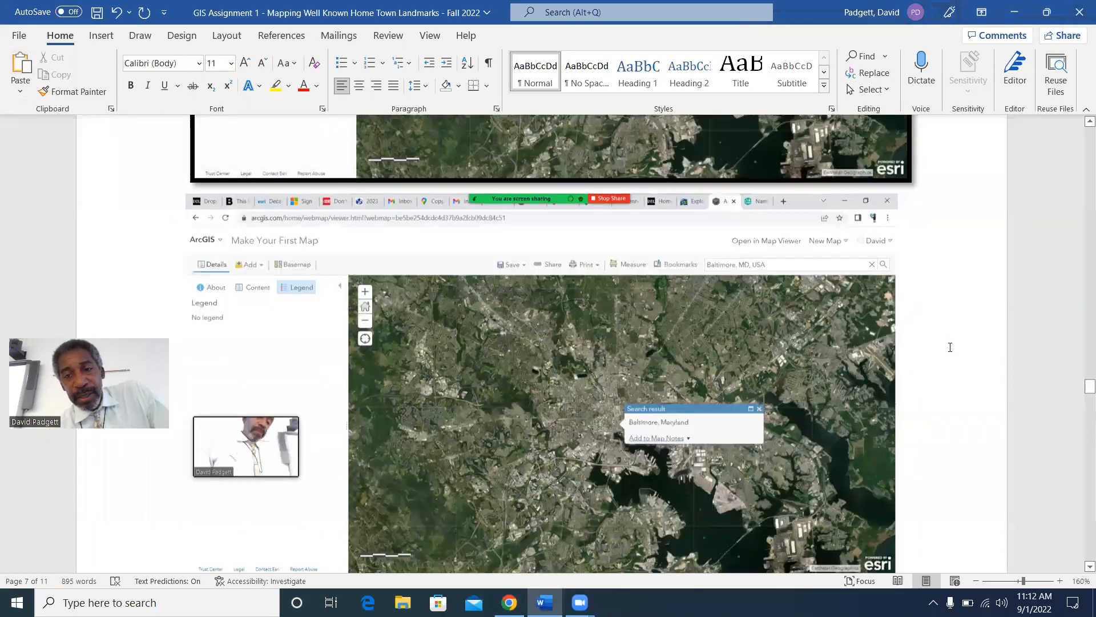
pyautogui.scroll(-3, 950, 347)
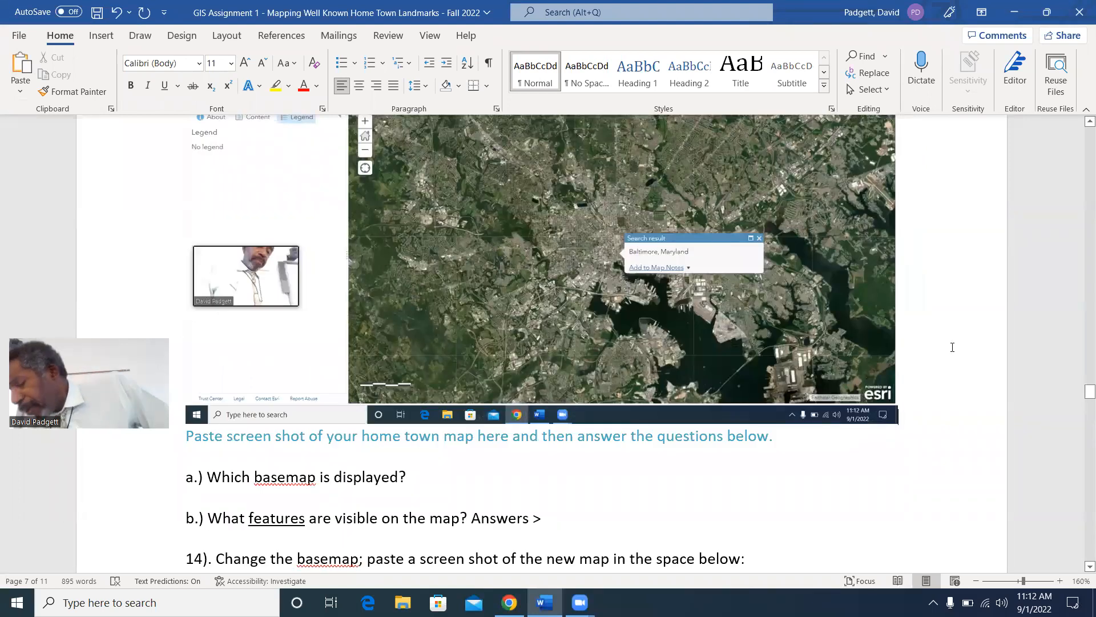
pyautogui.scroll(2, 953, 347)
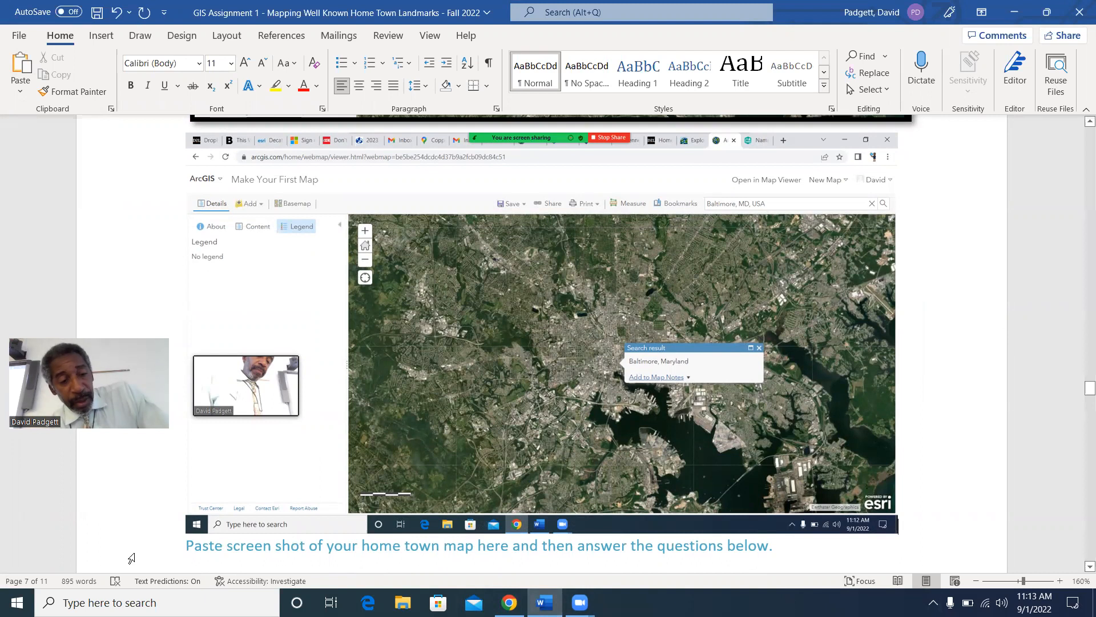
# Step: Find Paint through the Windows search and open it
pyautogui.click(125, 602)
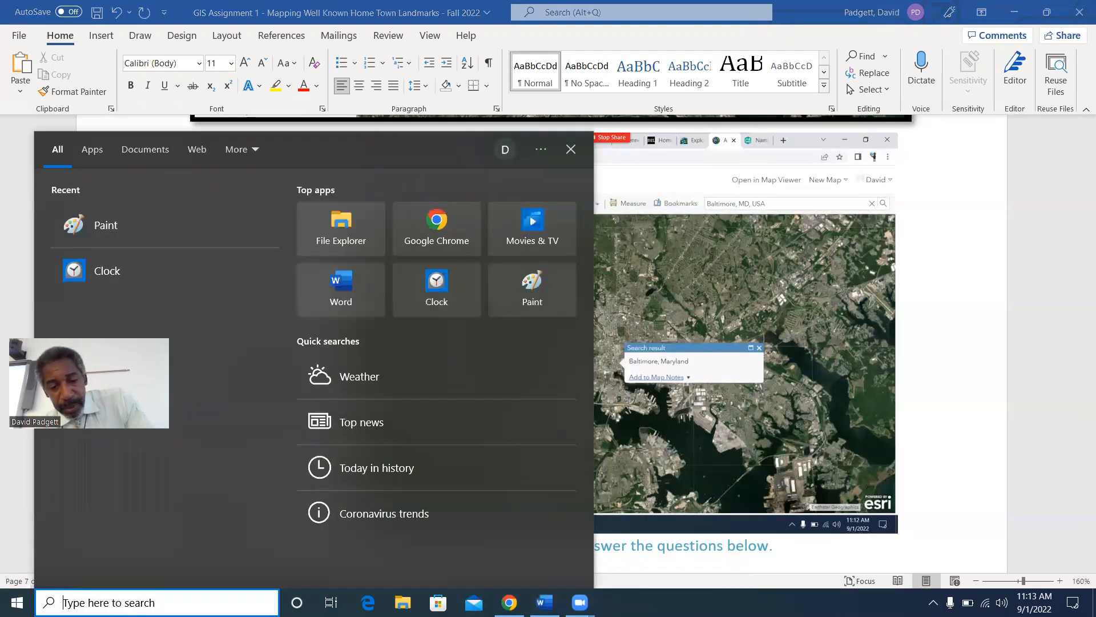
pyautogui.write('p')
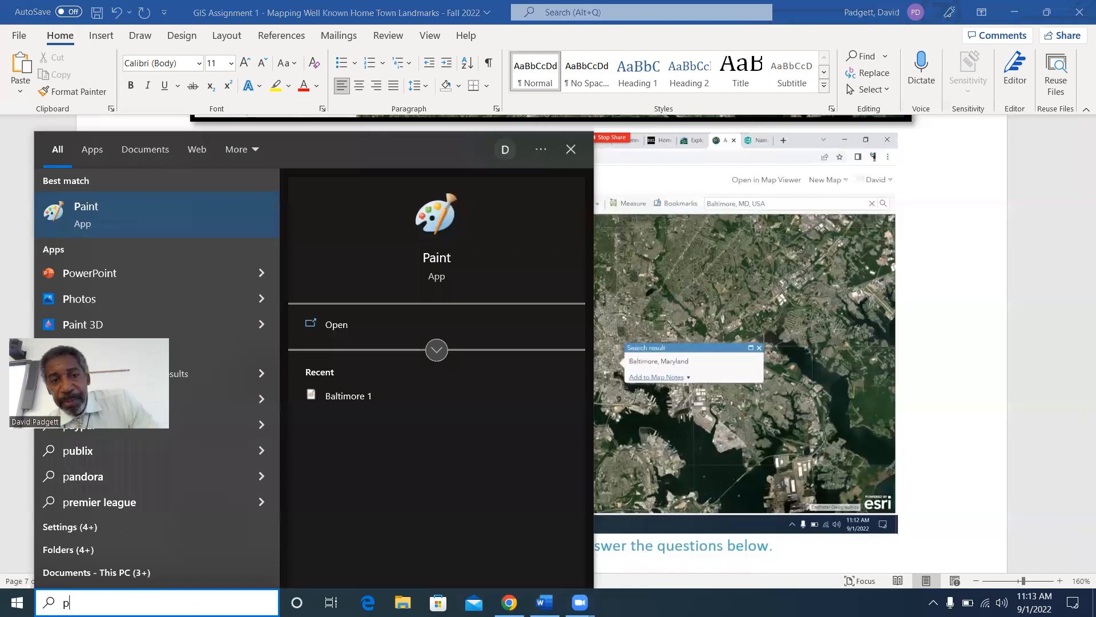
pyautogui.click(97, 217)
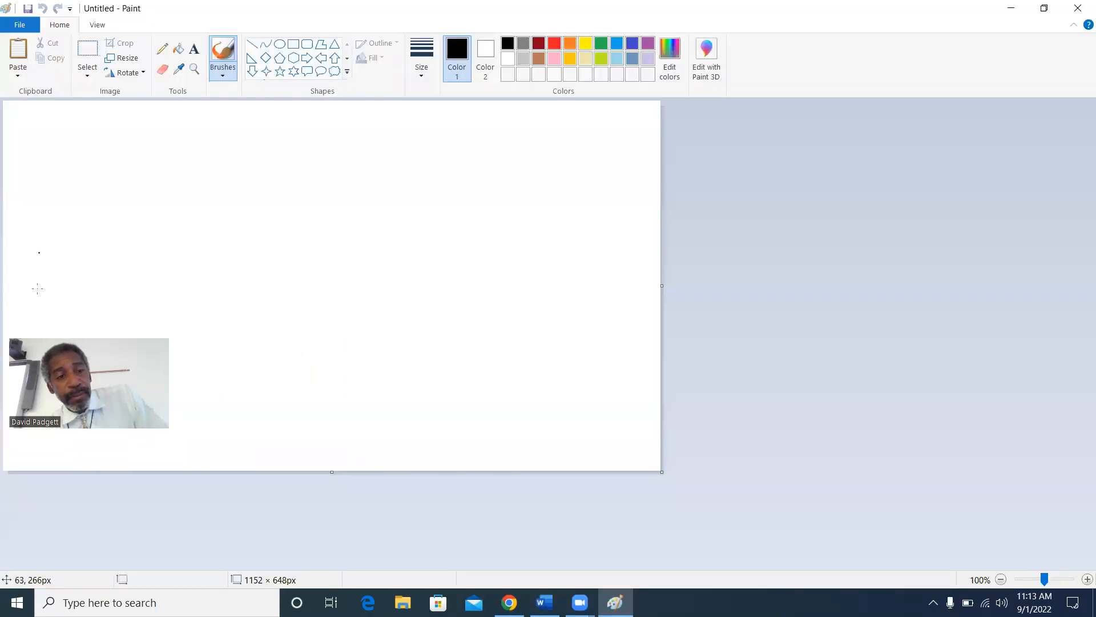
# Step: Paste the captured Baltimore screen shot onto the blank Paint canvas
pyautogui.moveTo(45, 363); pyautogui.dragTo(895, 289)
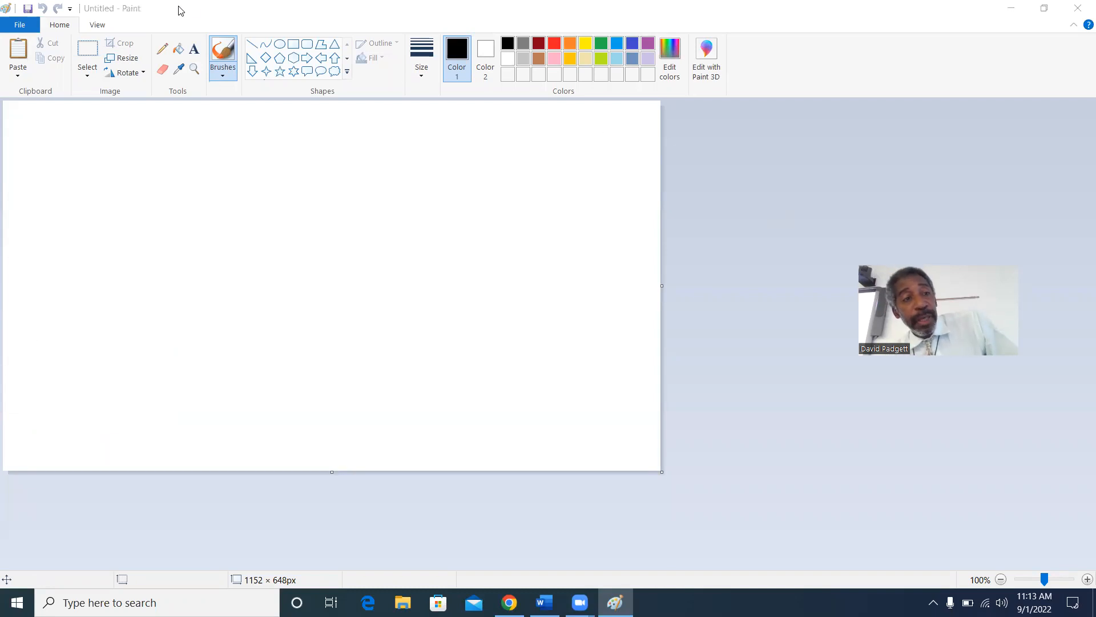
pyautogui.click(18, 53)
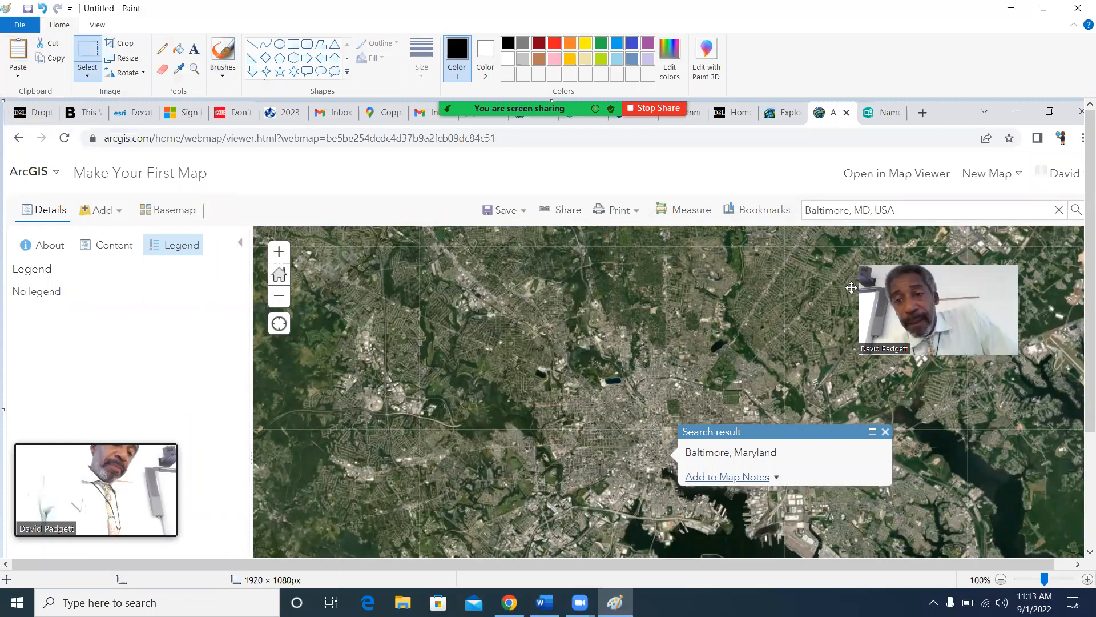
pyautogui.moveTo(851, 288); pyautogui.dragTo(923, 16)
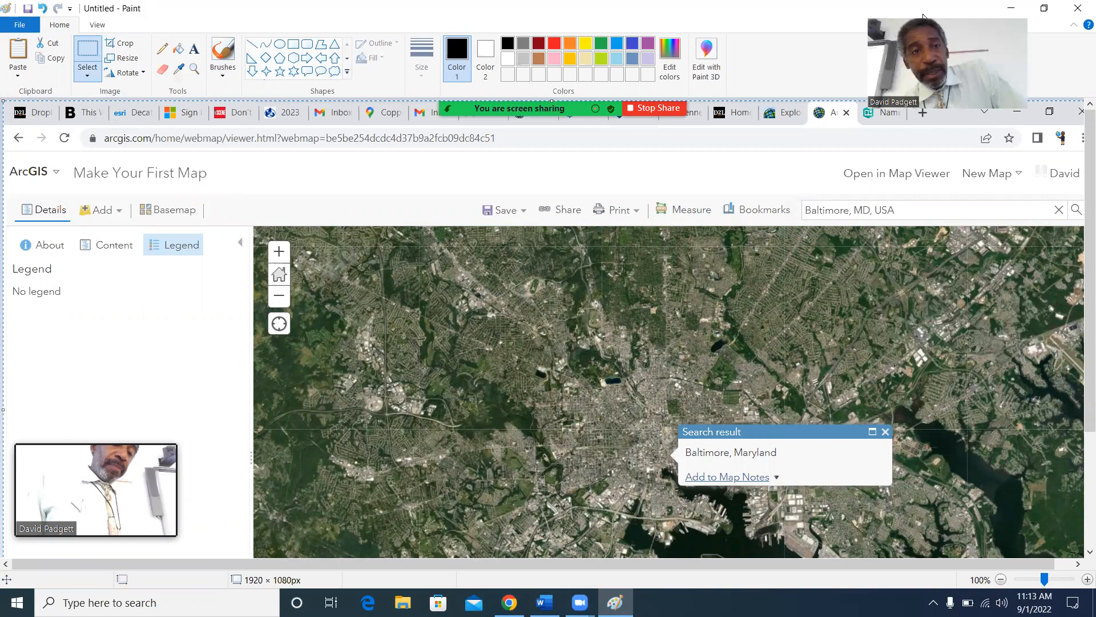
# Step: Select only the satellite map area of the pasted screen shot, about 1487 × 811 px, and crop the picture to it
pyautogui.click(97, 26)
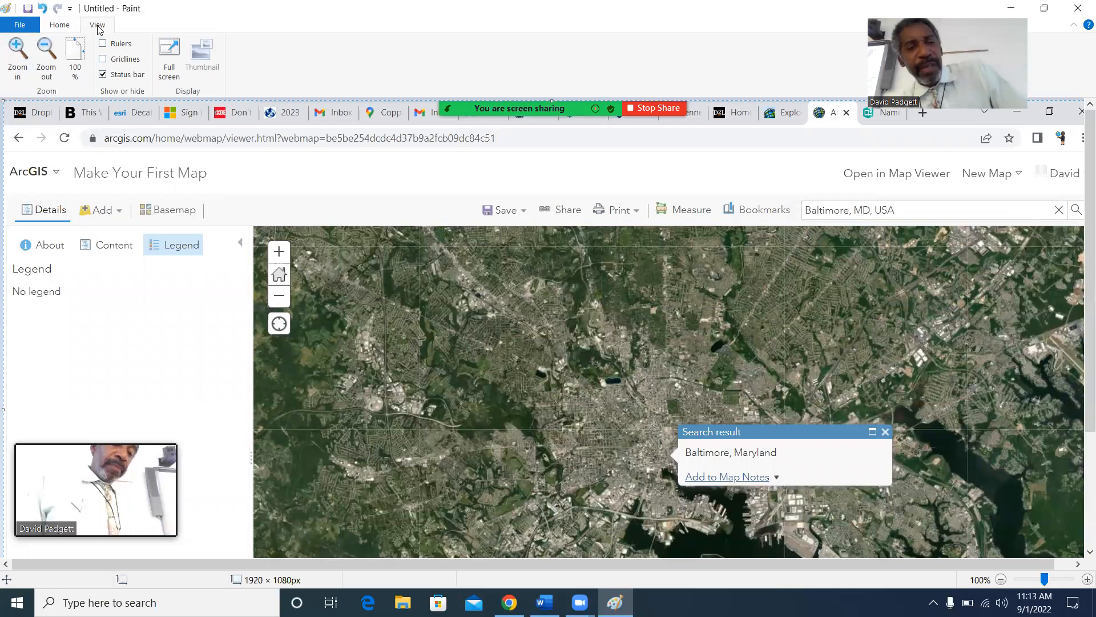
pyautogui.click(46, 56)
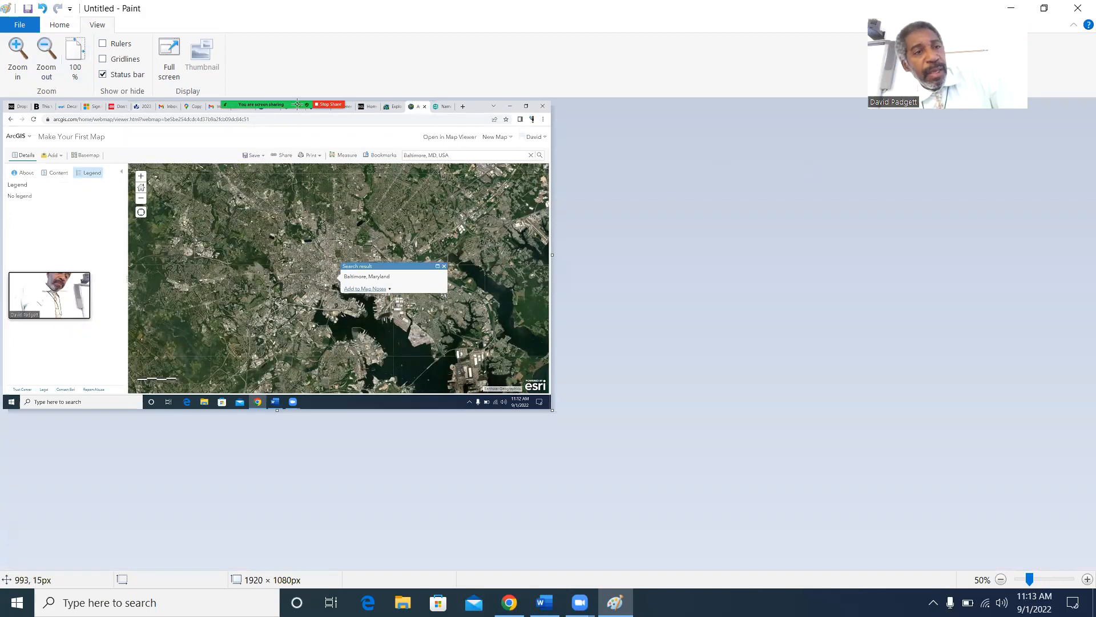
pyautogui.click(63, 29)
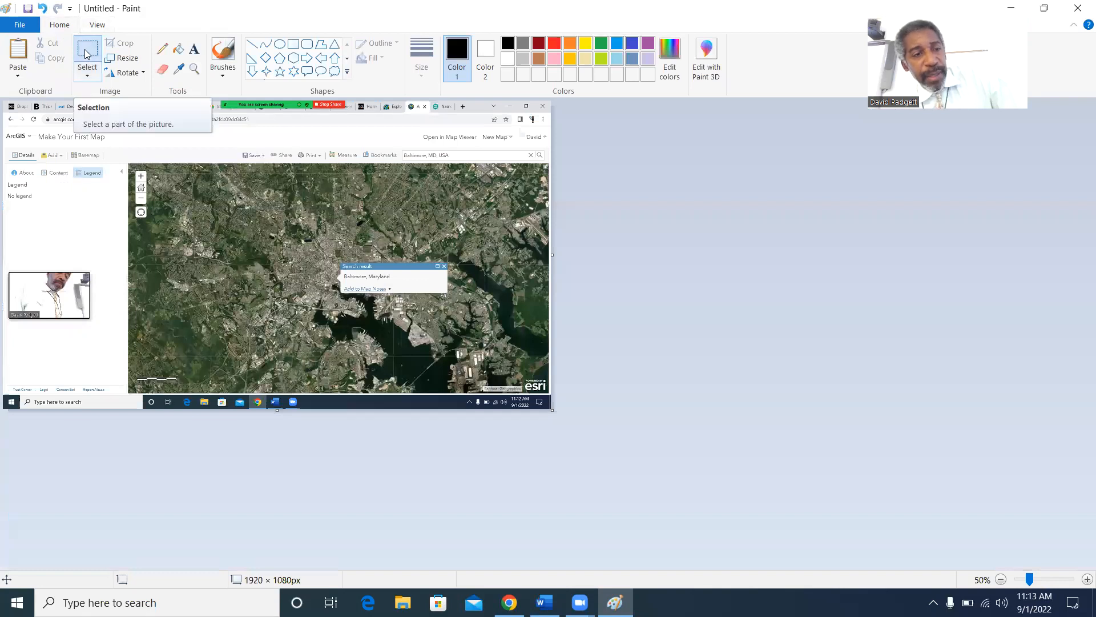
pyautogui.moveTo(125, 157)
pyautogui.mouseDown()
pyautogui.moveTo(199, 290)
pyautogui.moveTo(300, 379)
pyautogui.moveTo(548, 395)
pyautogui.mouseUp()
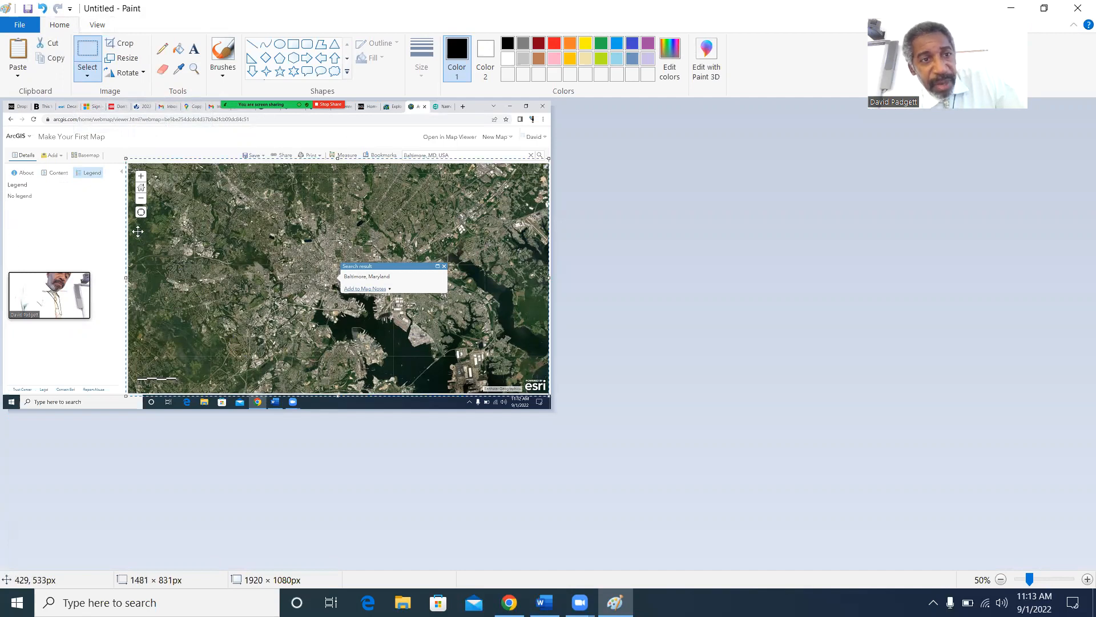
pyautogui.click(70, 238)
pyautogui.moveTo(126, 165); pyautogui.dragTo(551, 397)
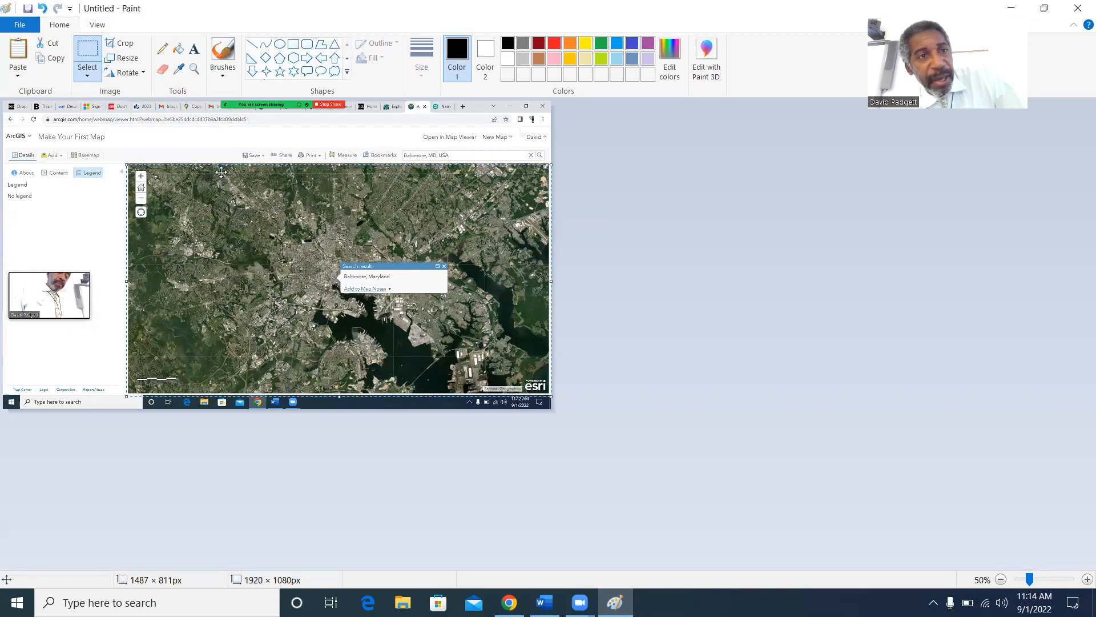
pyautogui.click(121, 45)
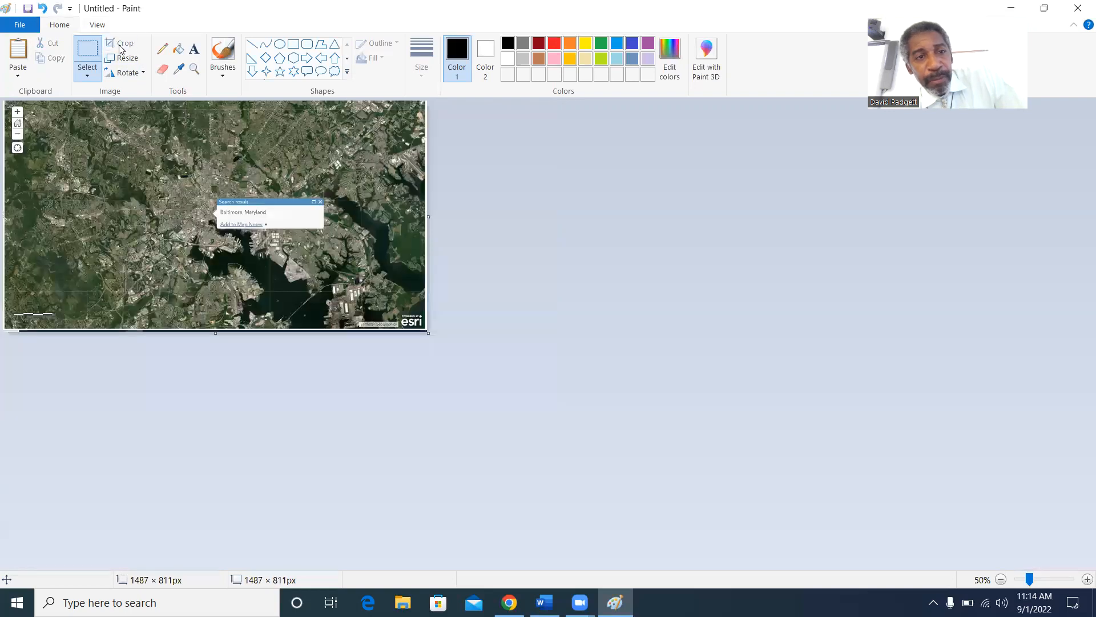
# Step: Save the cropped map as a JPEG picture named Baltimore Map in Documents and close Paint
pyautogui.click(20, 26)
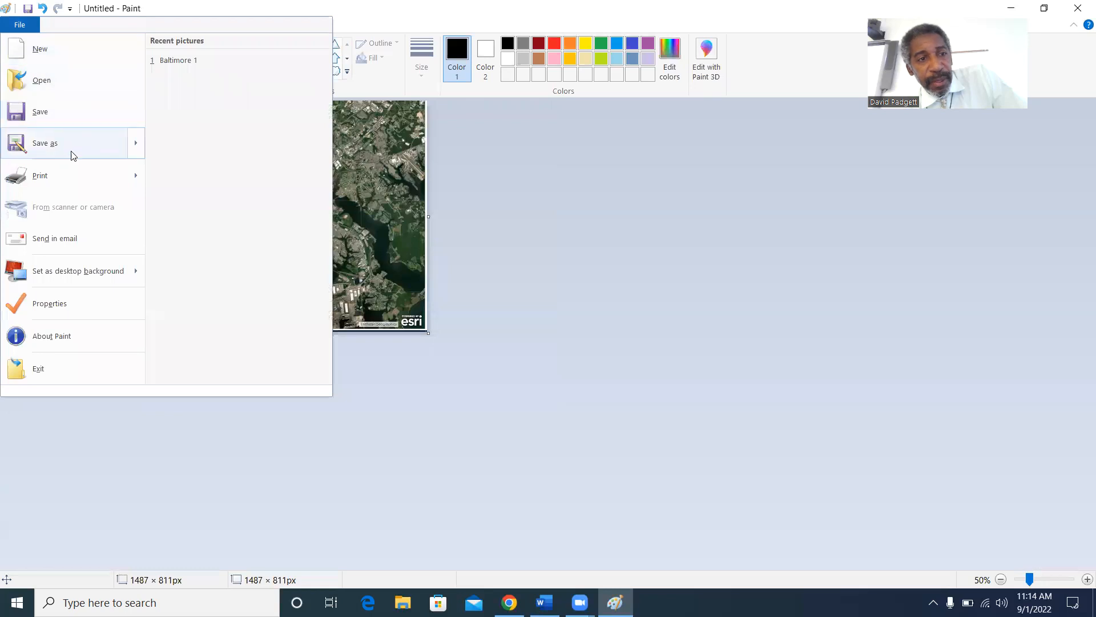
pyautogui.moveTo(71, 154)
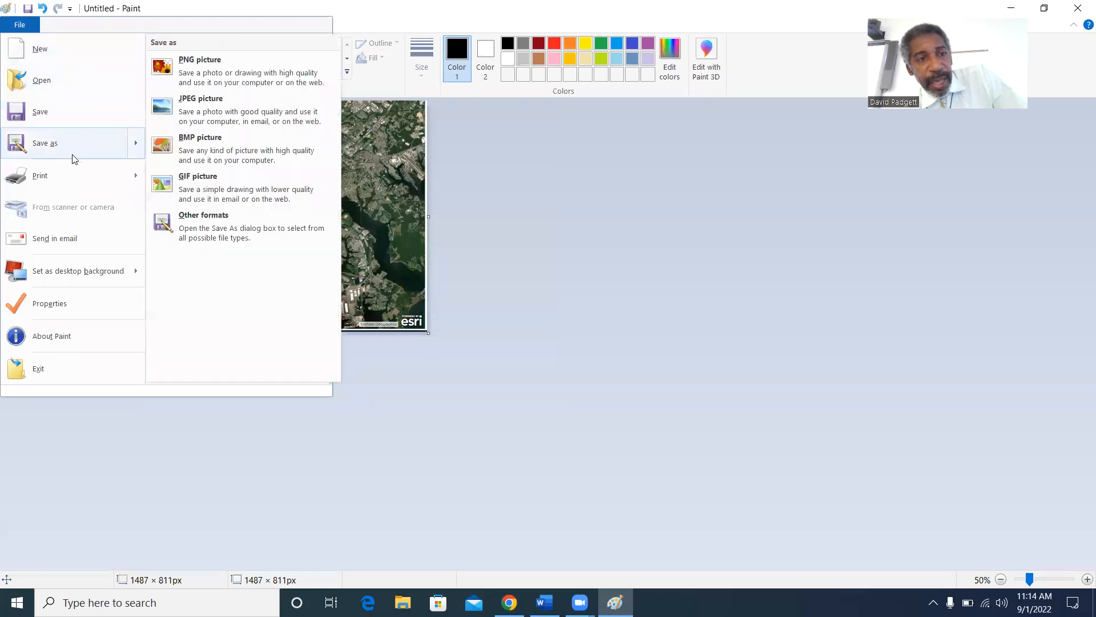
pyautogui.click(255, 112)
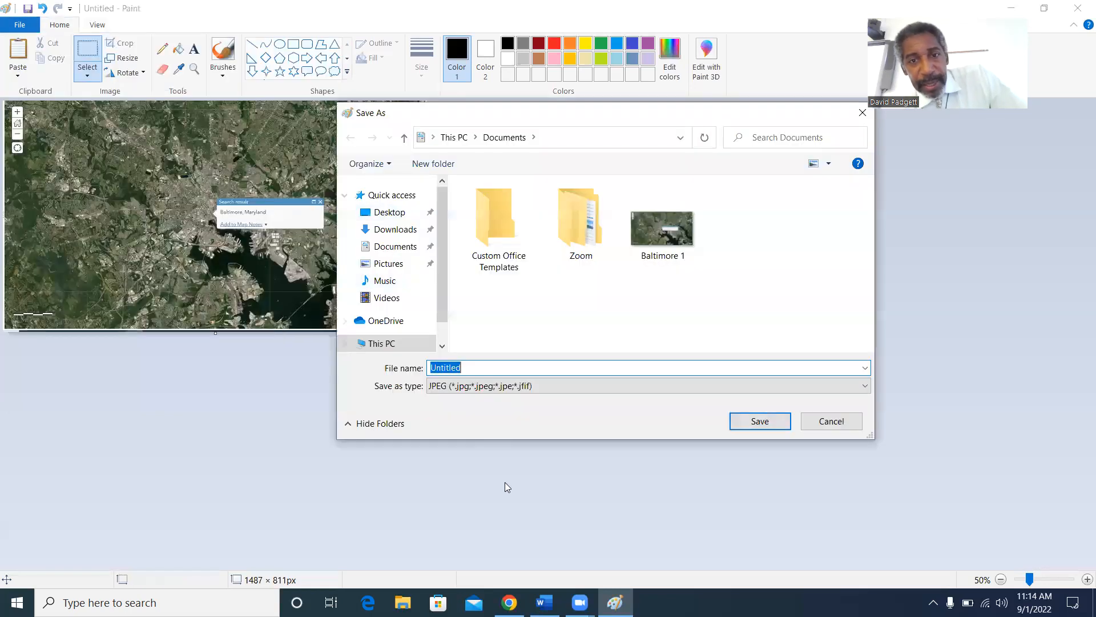
pyautogui.write('Baltimore Map 3')
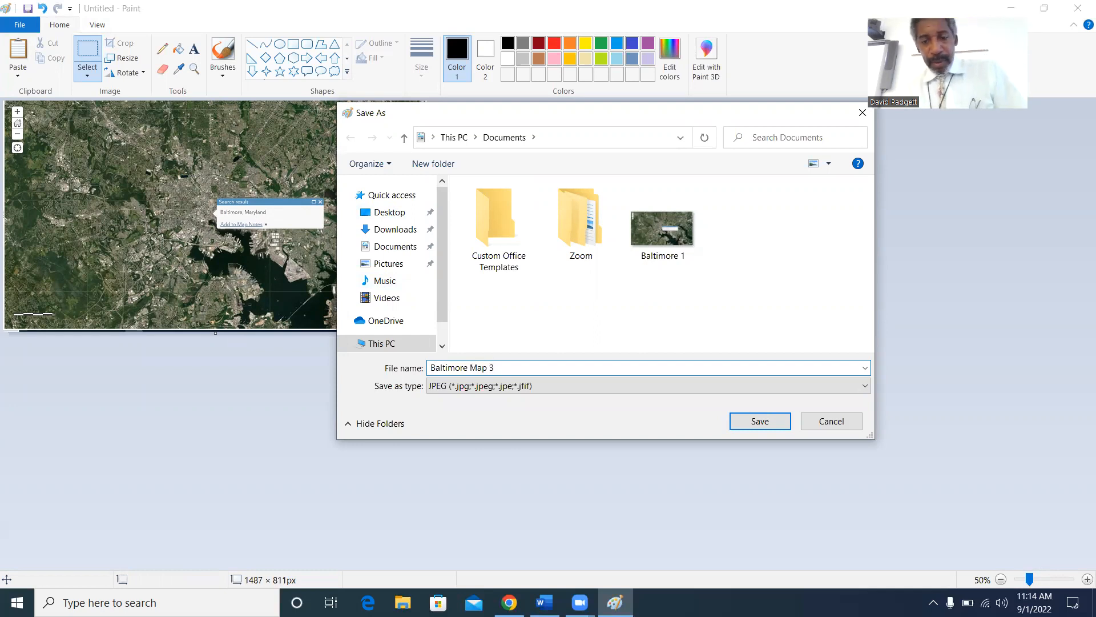
pyautogui.press('BackSpace')
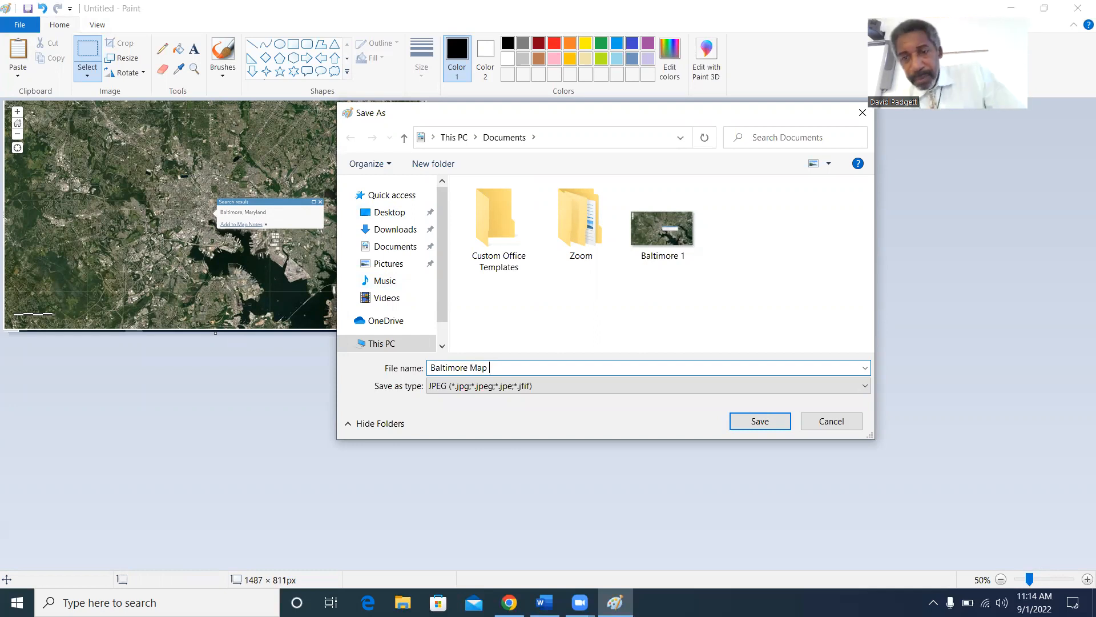
pyautogui.write('2')
pyautogui.click(737, 422)
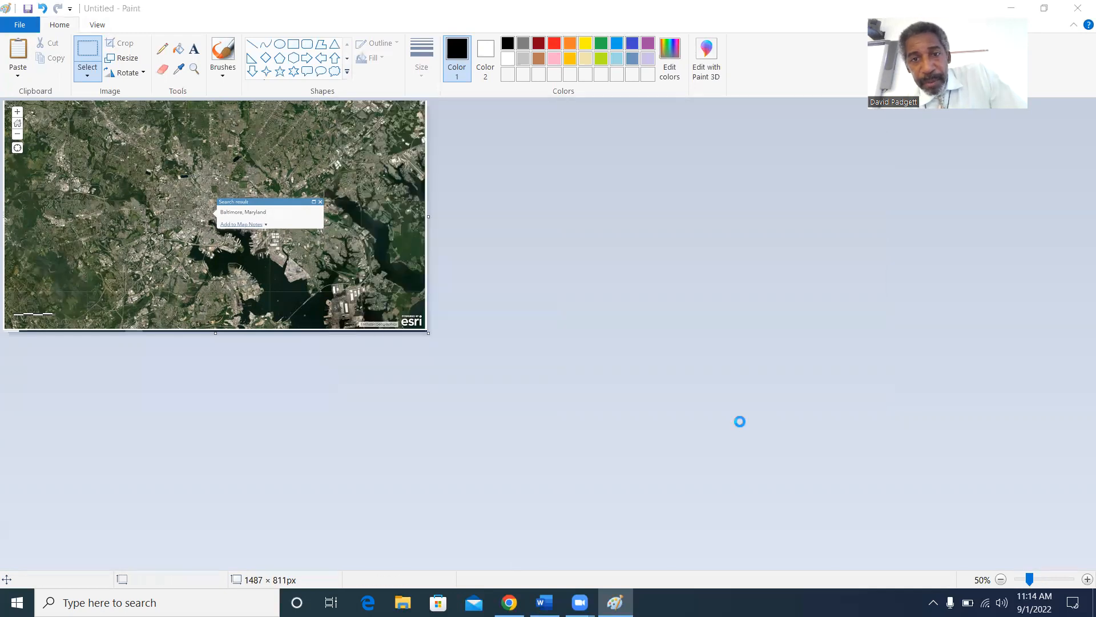
pyautogui.click(1078, 8)
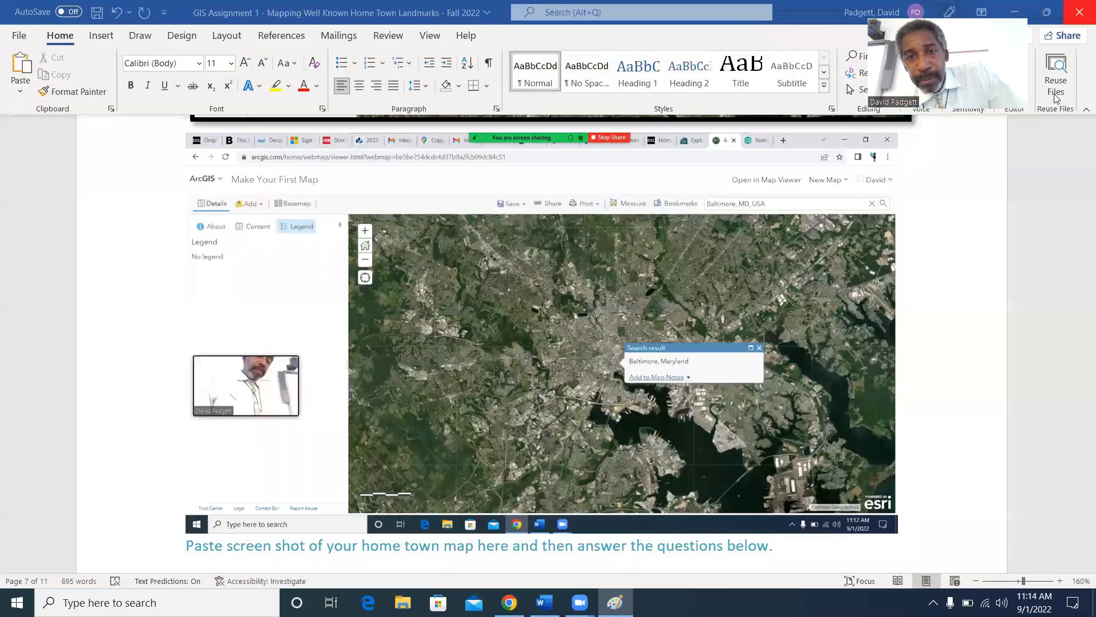
# Step: In Word, replace the uncropped screen shot below item 13's example map with the Baltimore Map picture from Documents
pyautogui.scroll(-2, 859, 300)
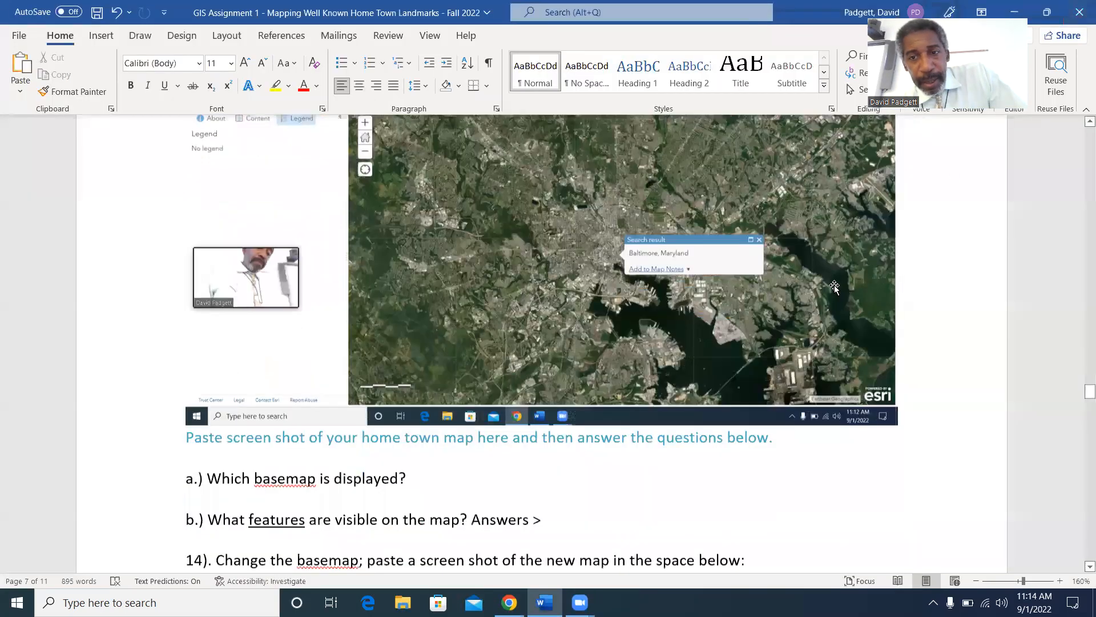
pyautogui.hotkey('ctrl', 'v')
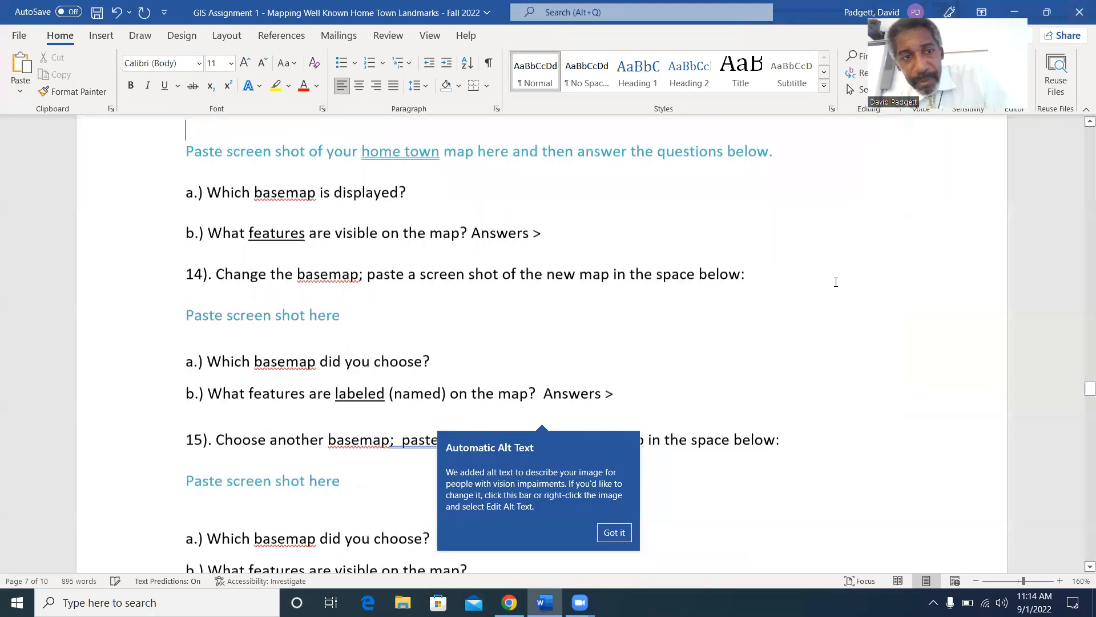
pyautogui.scroll(3, 824, 278)
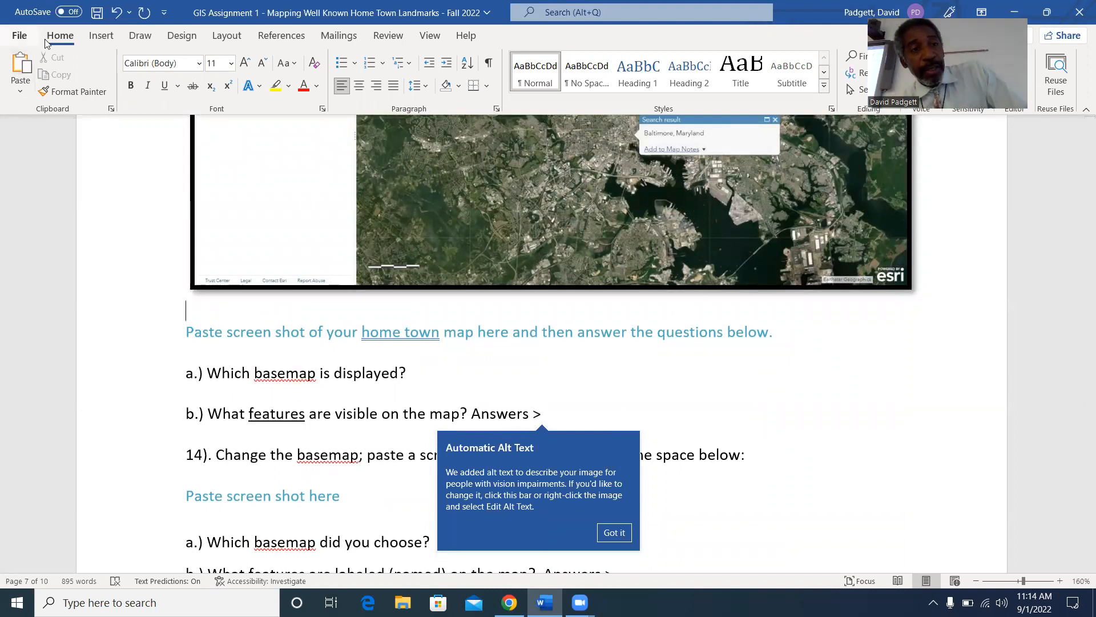
pyautogui.click(101, 38)
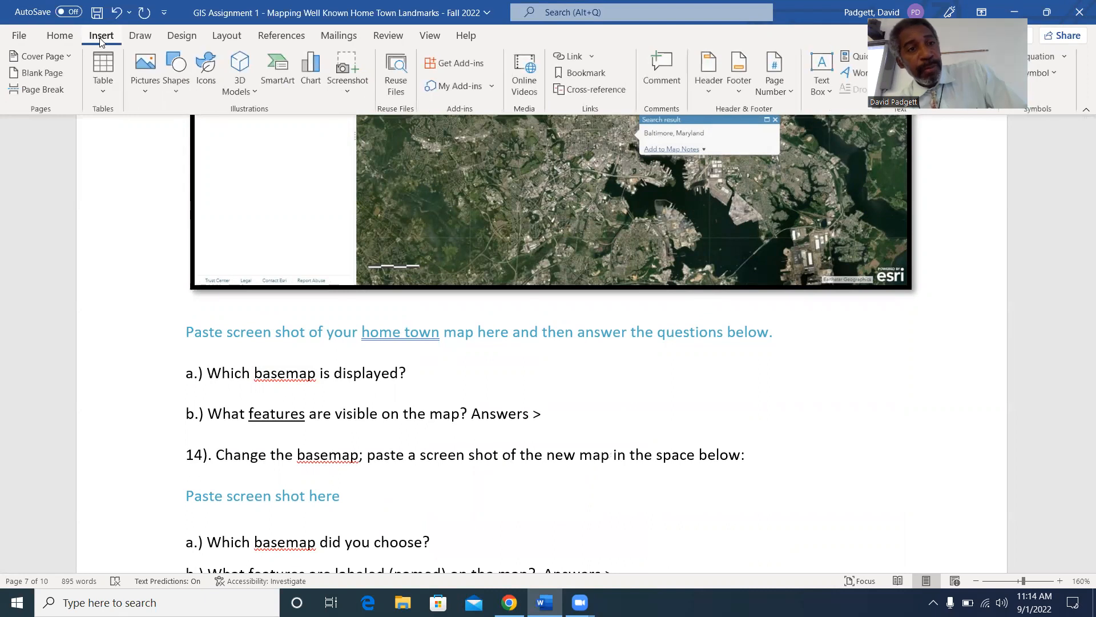
pyautogui.click(148, 70)
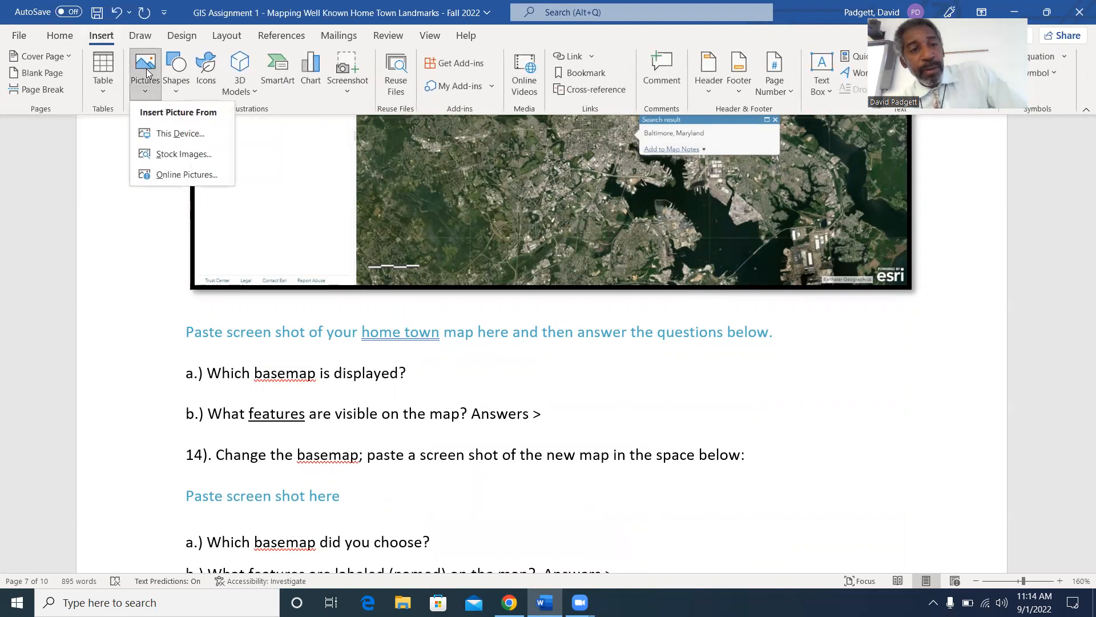
pyautogui.click(177, 133)
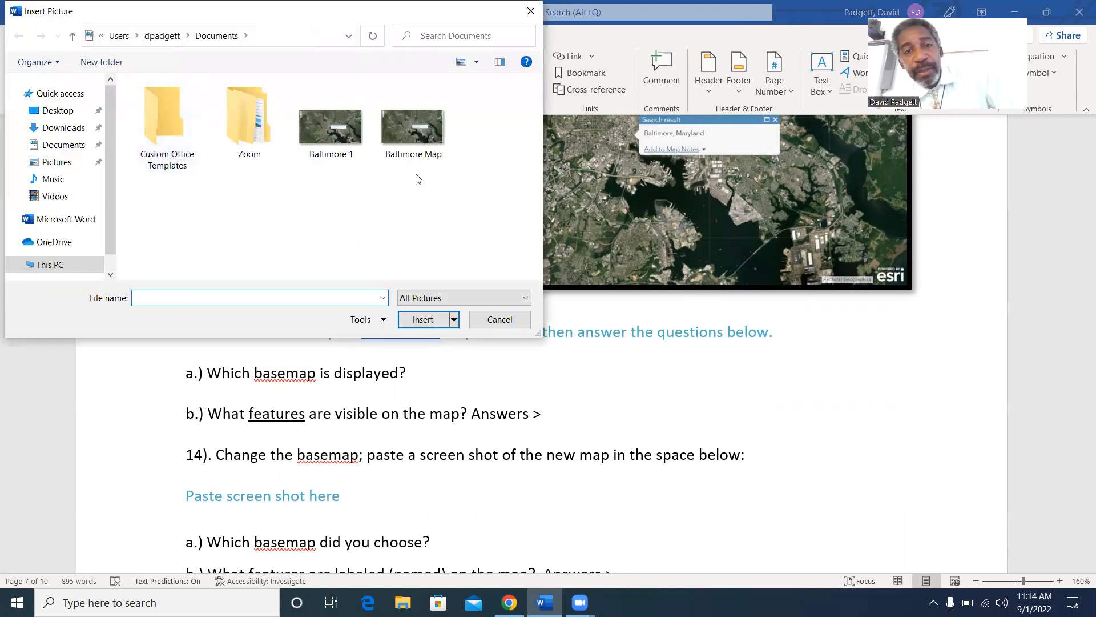
pyautogui.click(416, 136)
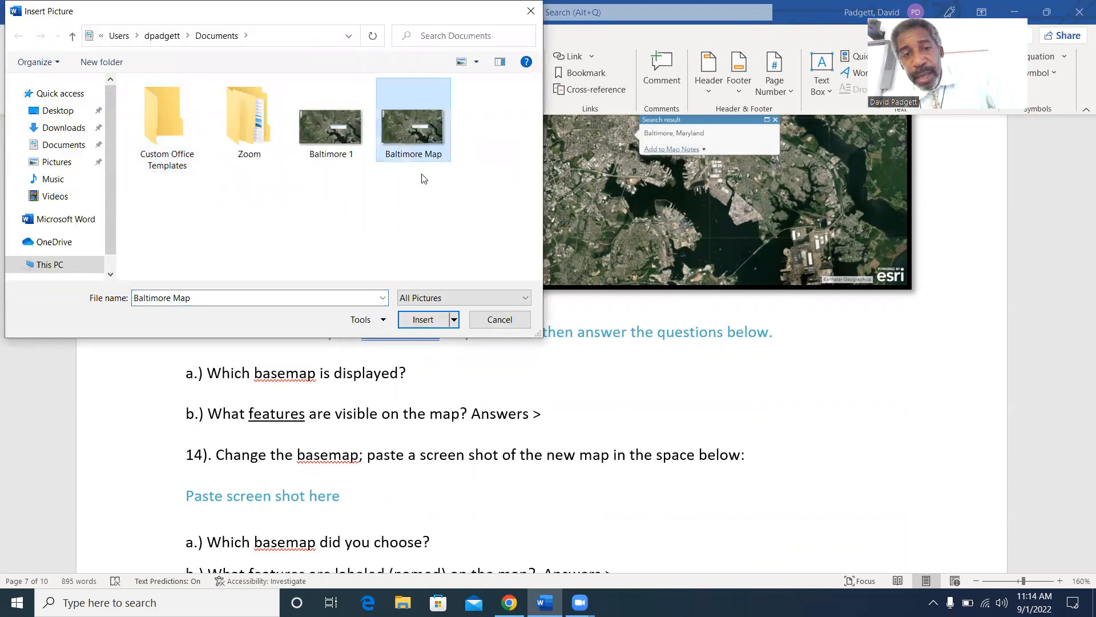
pyautogui.click(423, 321)
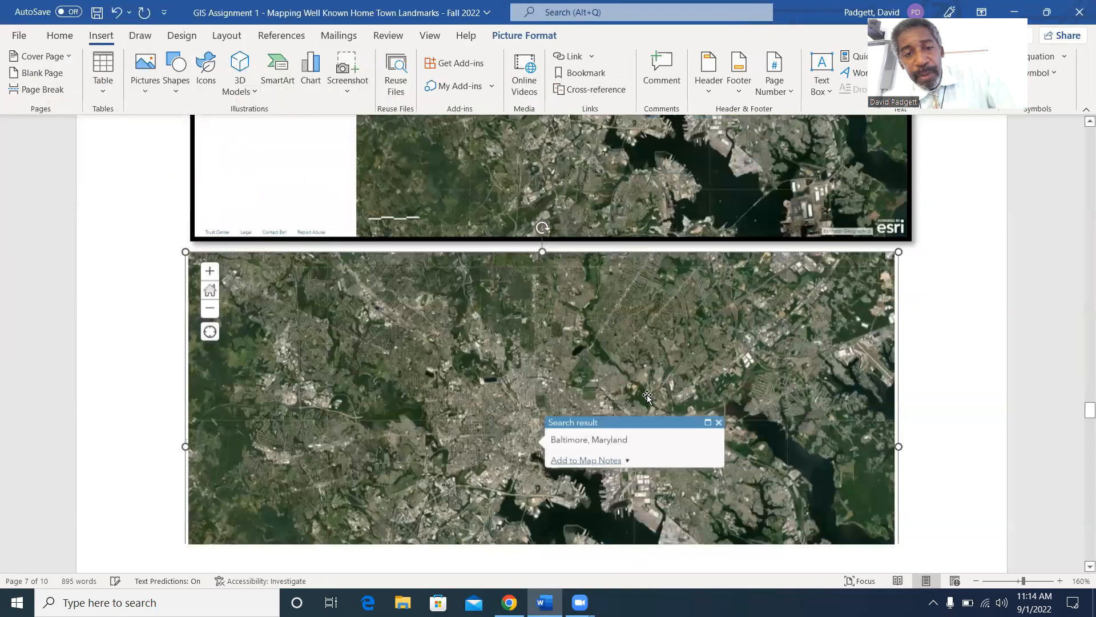
# Step: Review item 13's instructions, example map, inserted picture and questions, and place the insertion point after question a
pyautogui.scroll(-3, 990, 412)
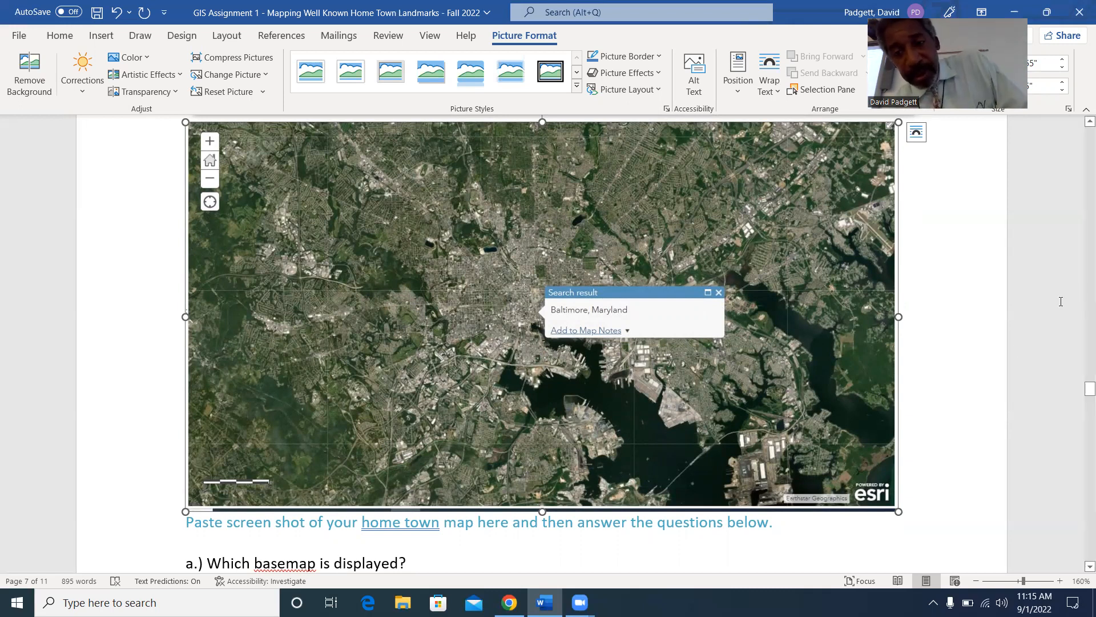
pyautogui.scroll(-3, 930, 273)
pyautogui.scroll(-5, 937, 274)
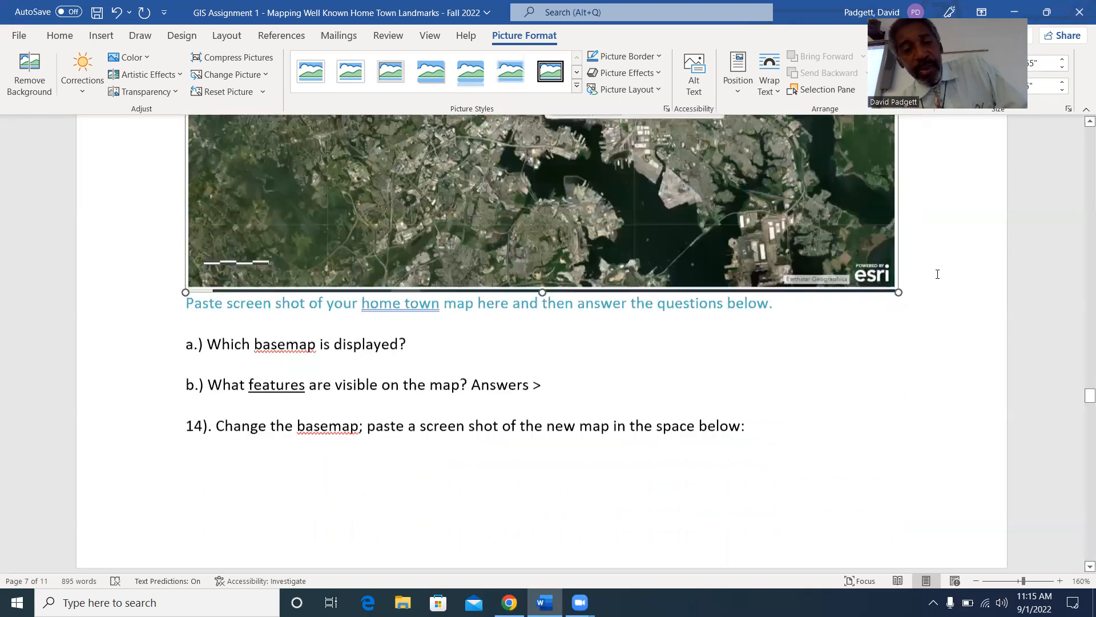
pyautogui.scroll(9, 940, 273)
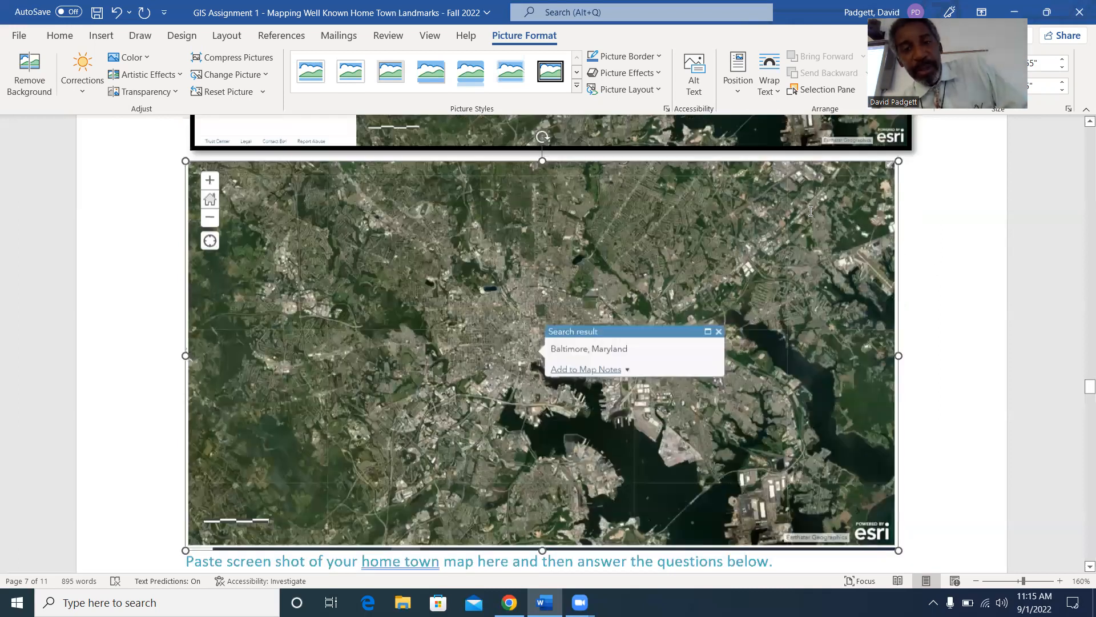
pyautogui.scroll(15, 481, 195)
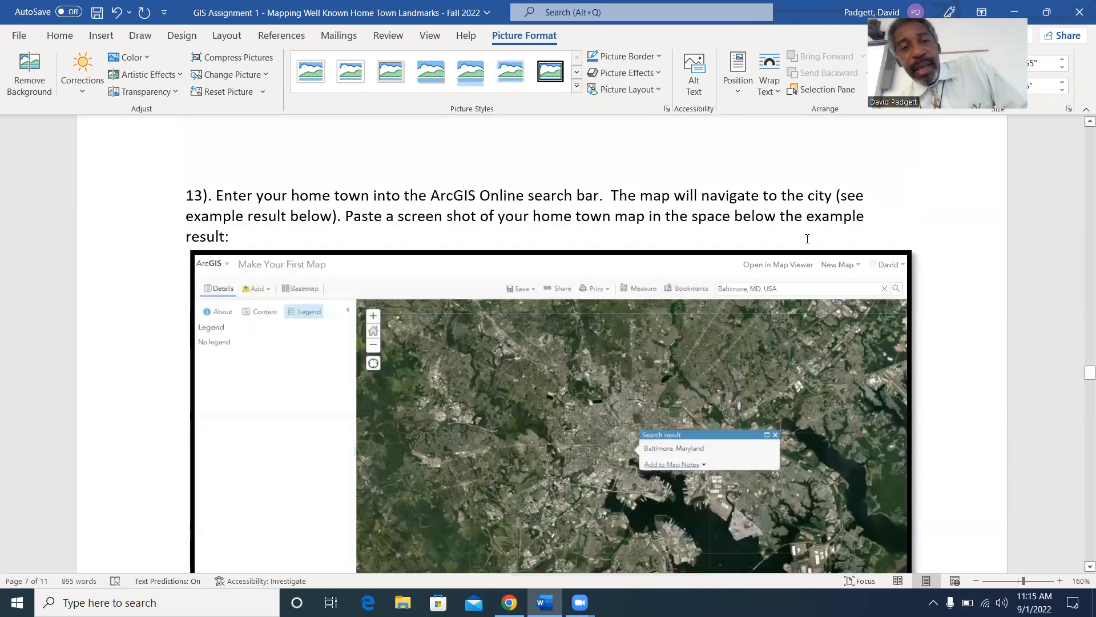
pyautogui.scroll(-10, 949, 267)
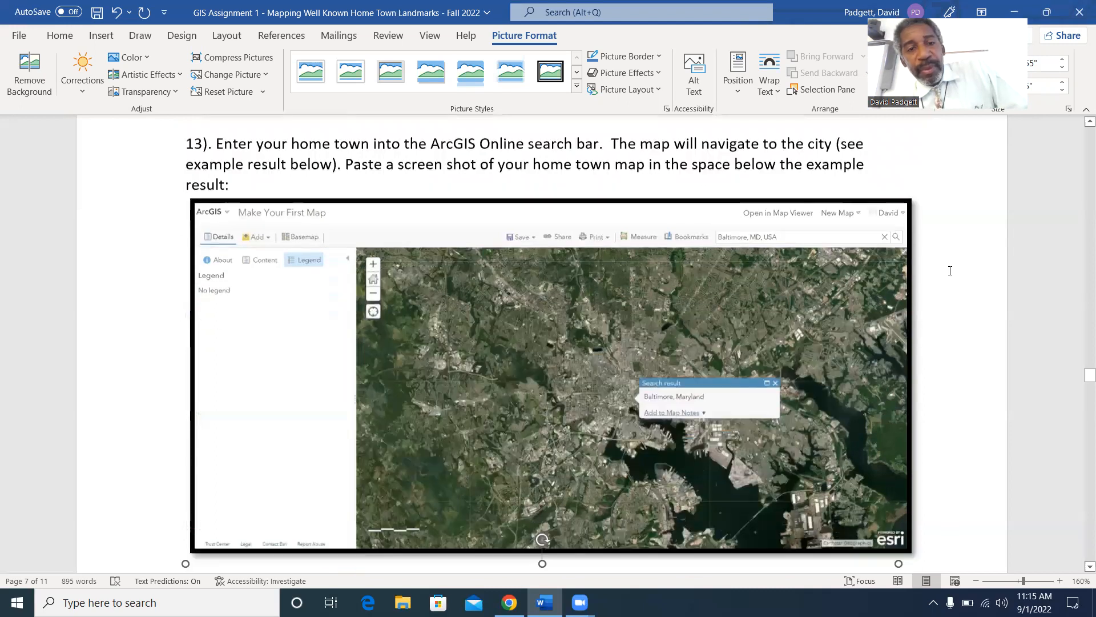
pyautogui.scroll(-12, 506, 256)
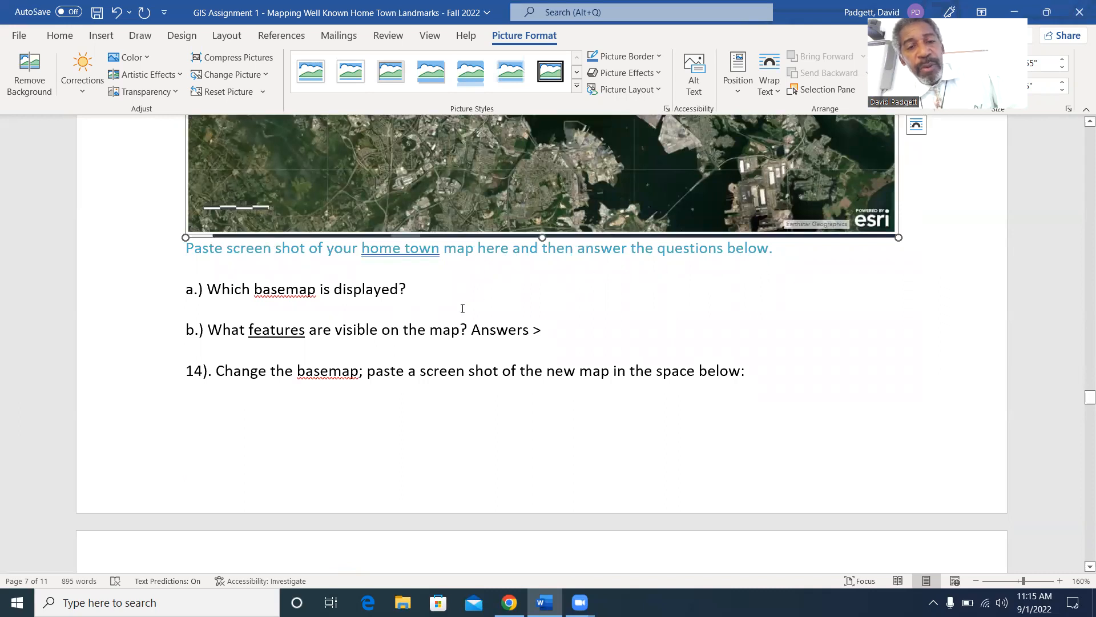
pyautogui.click(424, 287)
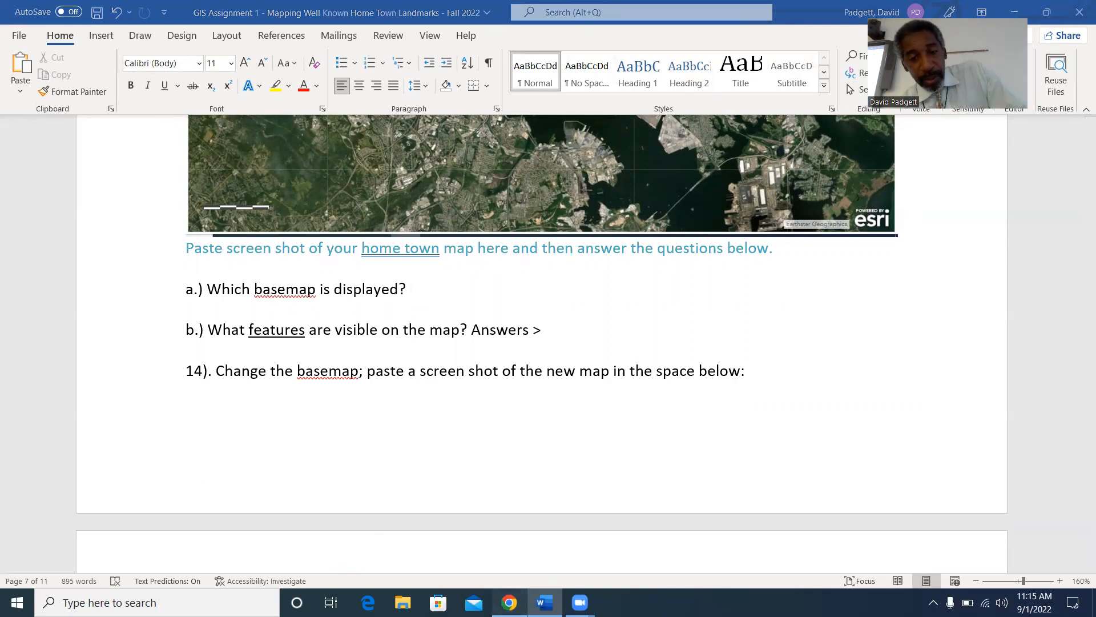
# Step: Switch to the Baltimore map in Chrome and open the basemap gallery to examine the available basemaps
pyautogui.click(509, 603)
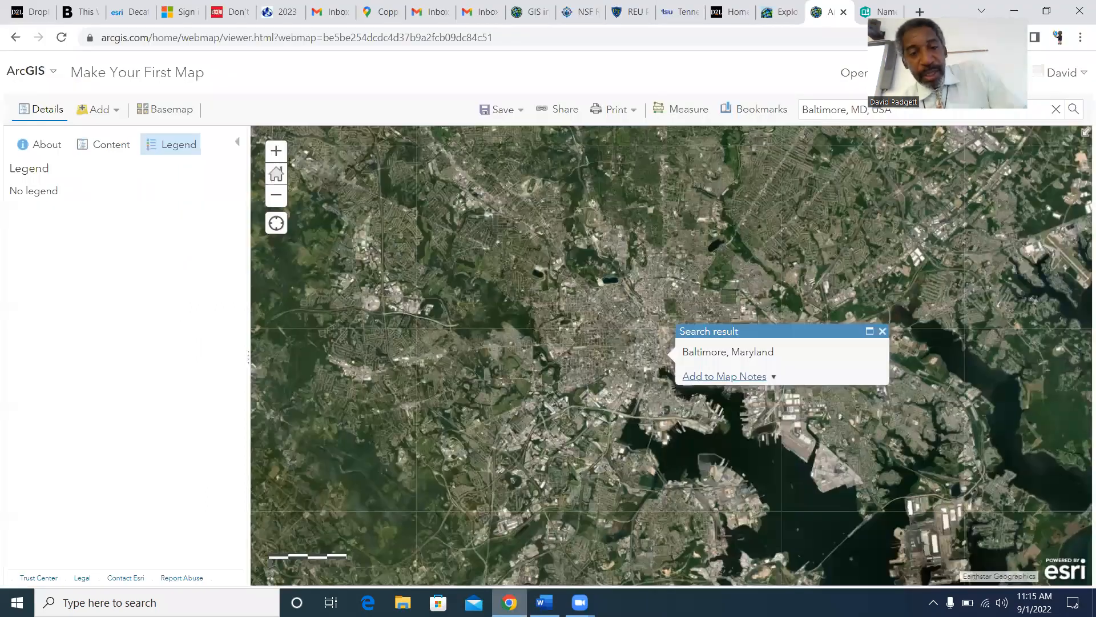
pyautogui.click(544, 602)
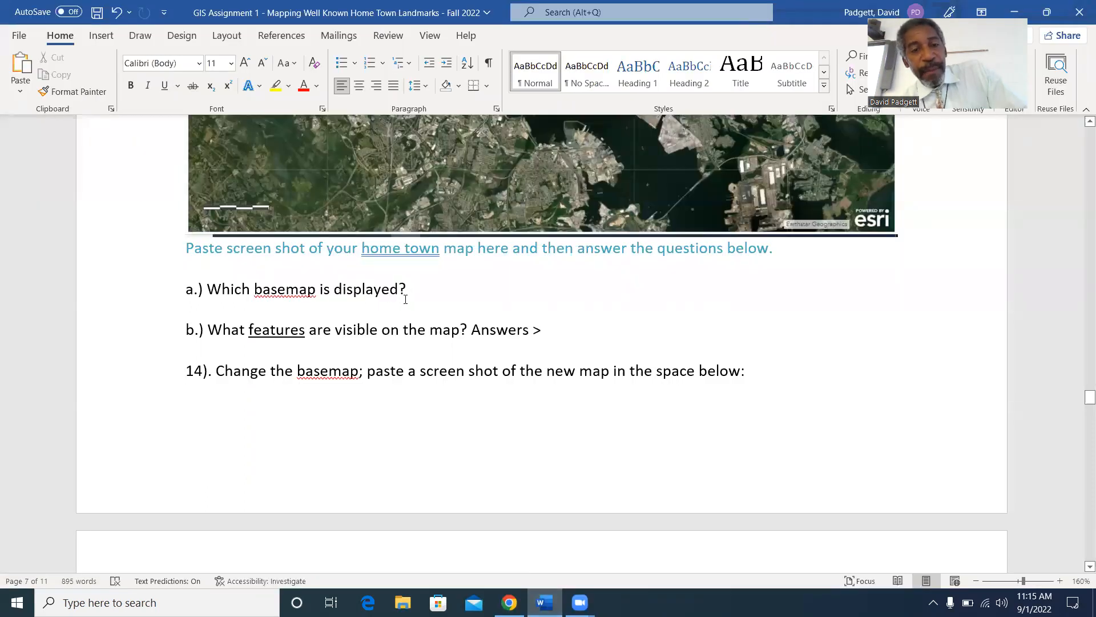
pyautogui.click(509, 602)
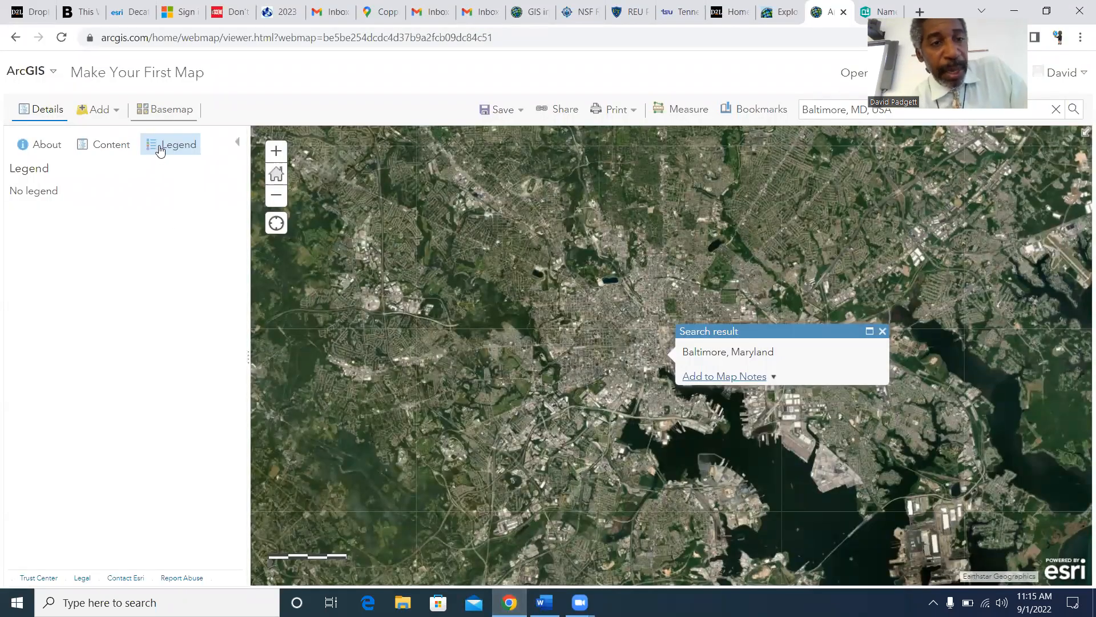
pyautogui.click(168, 114)
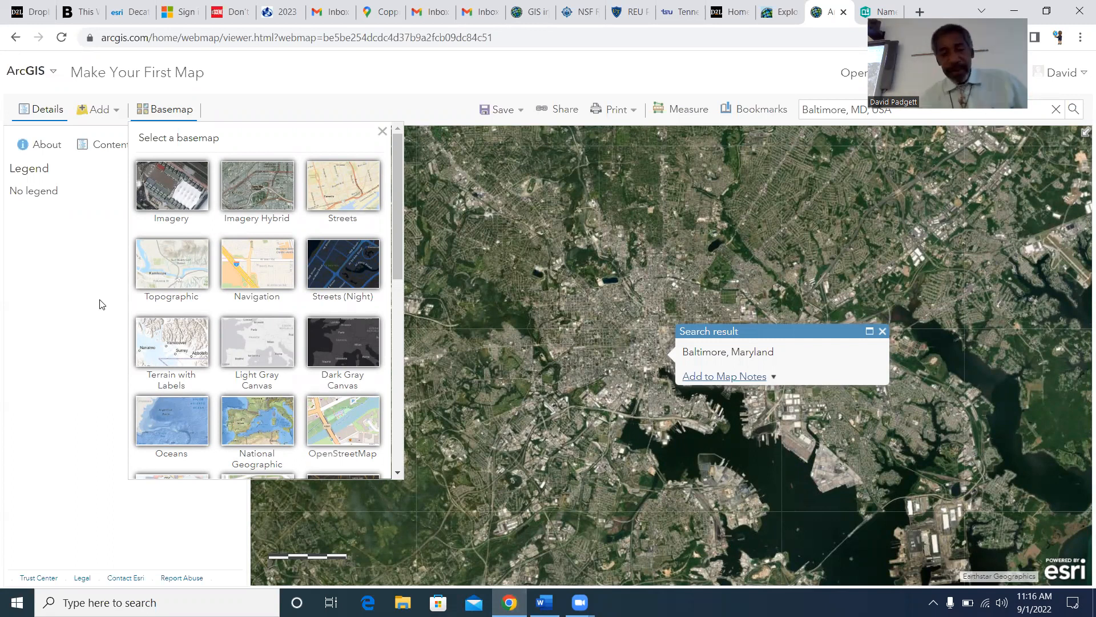
# Step: Try the Imagery Hybrid basemap on the Baltimore map and switch back to the Imagery basemap
pyautogui.moveTo(396, 220); pyautogui.dragTo(403, 432)
pyautogui.moveTo(400, 384); pyautogui.dragTo(484, 215)
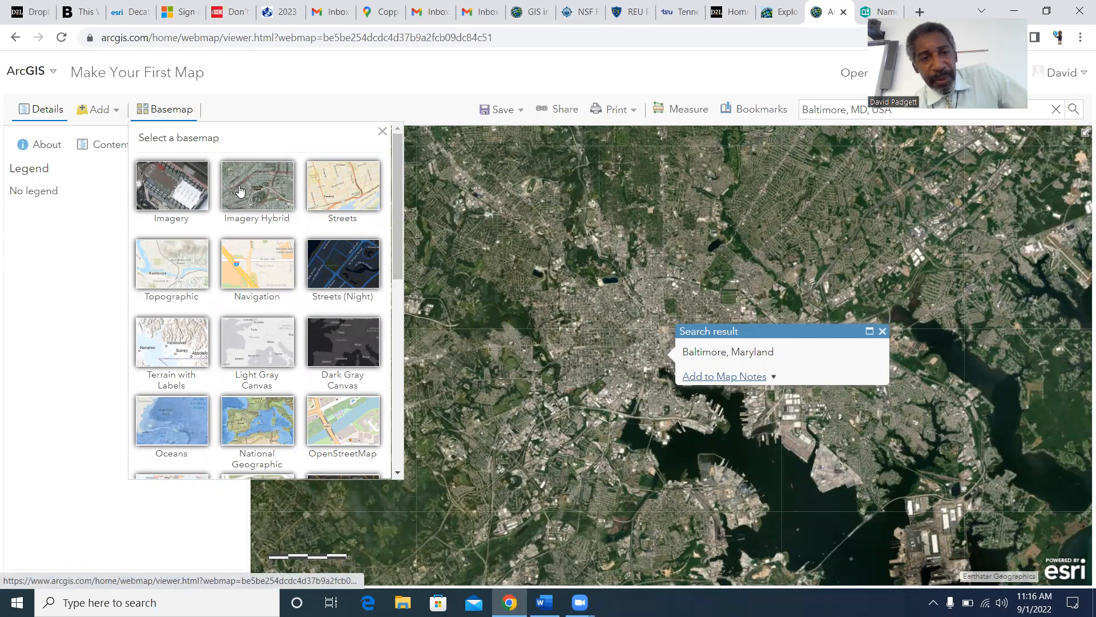
pyautogui.click(262, 189)
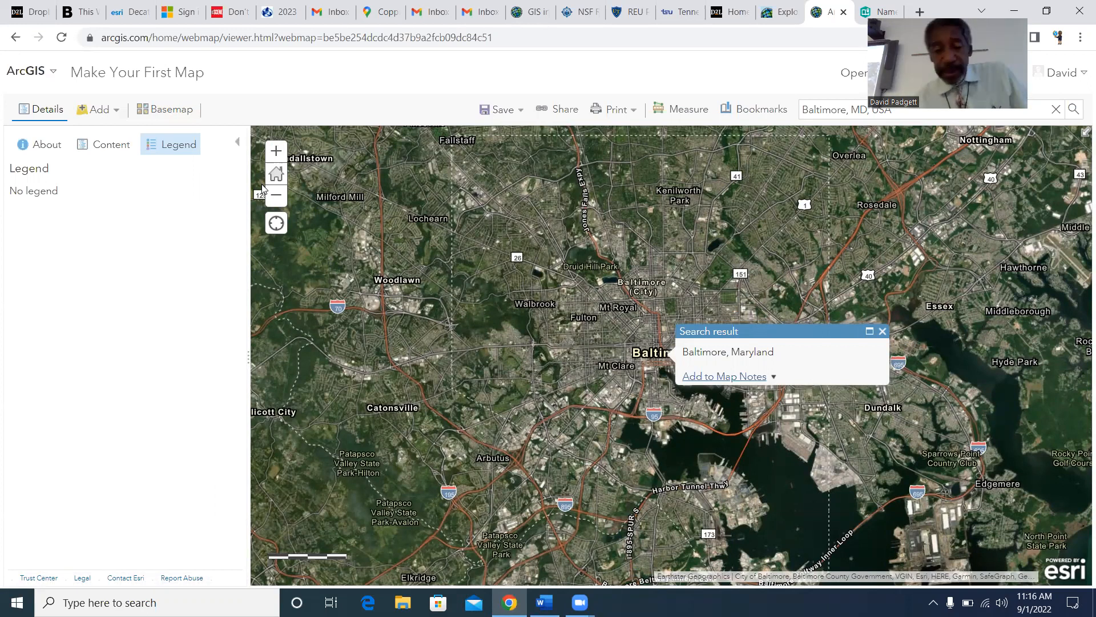
pyautogui.click(157, 109)
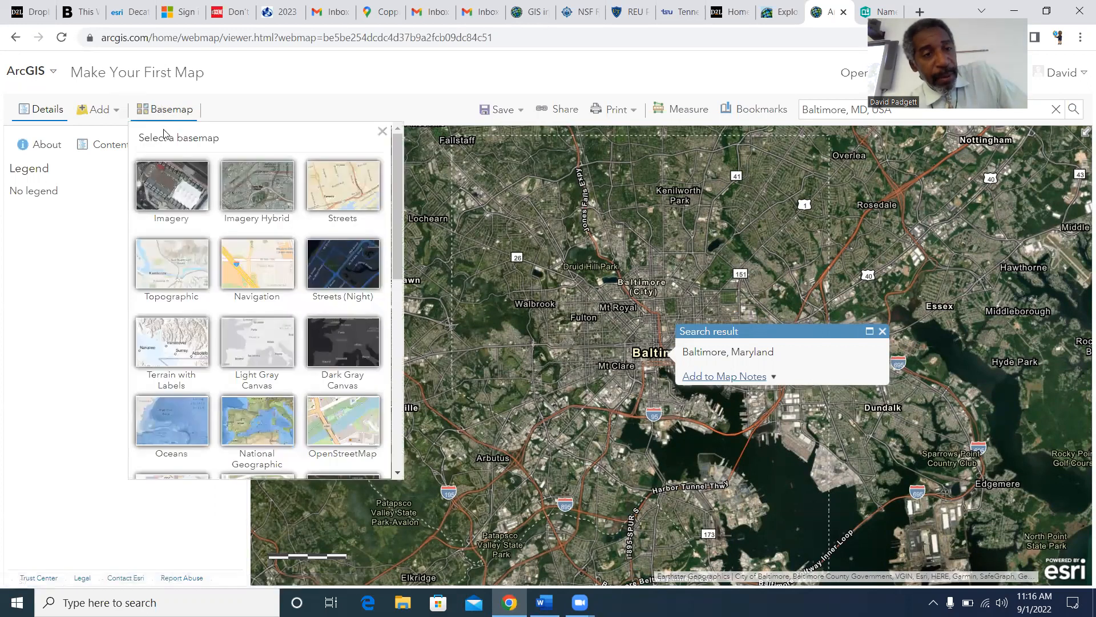
pyautogui.click(172, 184)
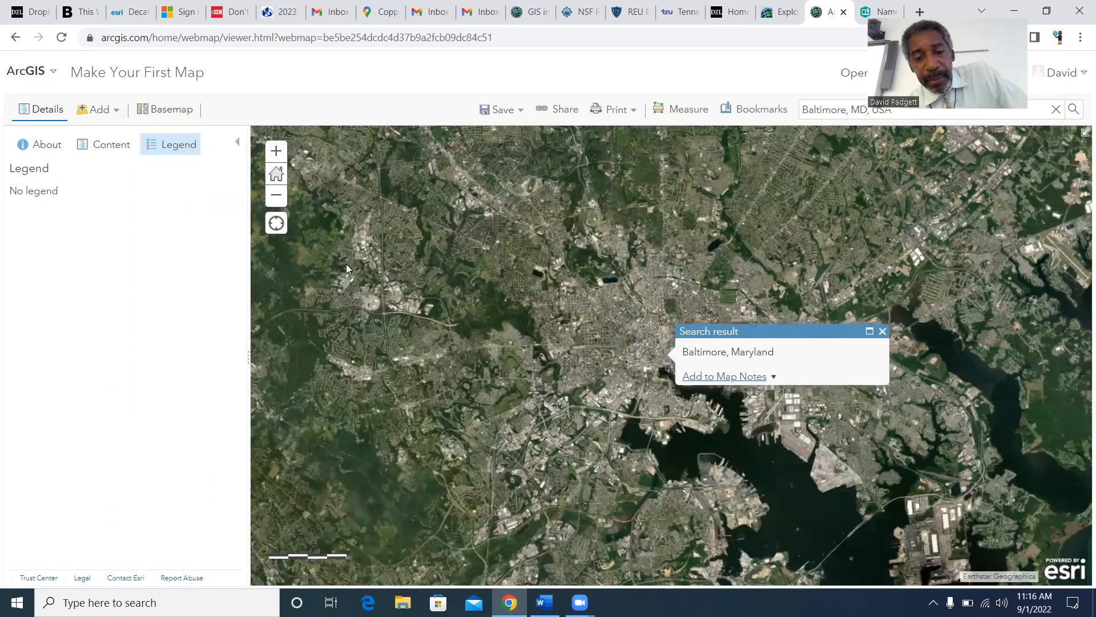
# Step: Switch to the Word assignment and answer item 13's question a with "Imagery"
pyautogui.moveTo(545, 603)
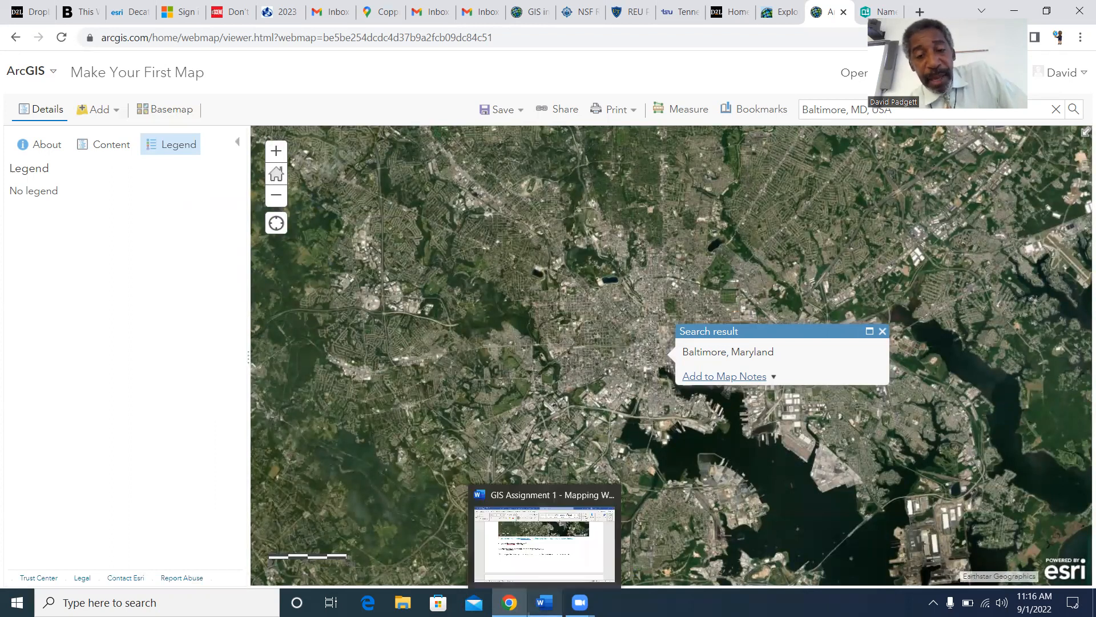
pyautogui.click(544, 564)
pyautogui.click(430, 290)
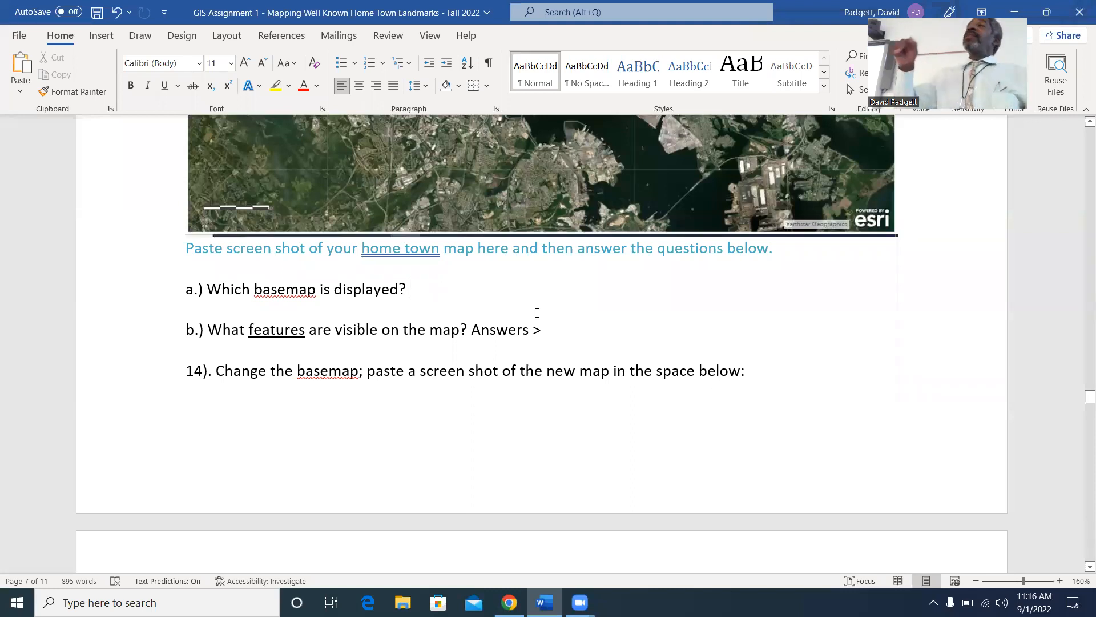
pyautogui.write('N')
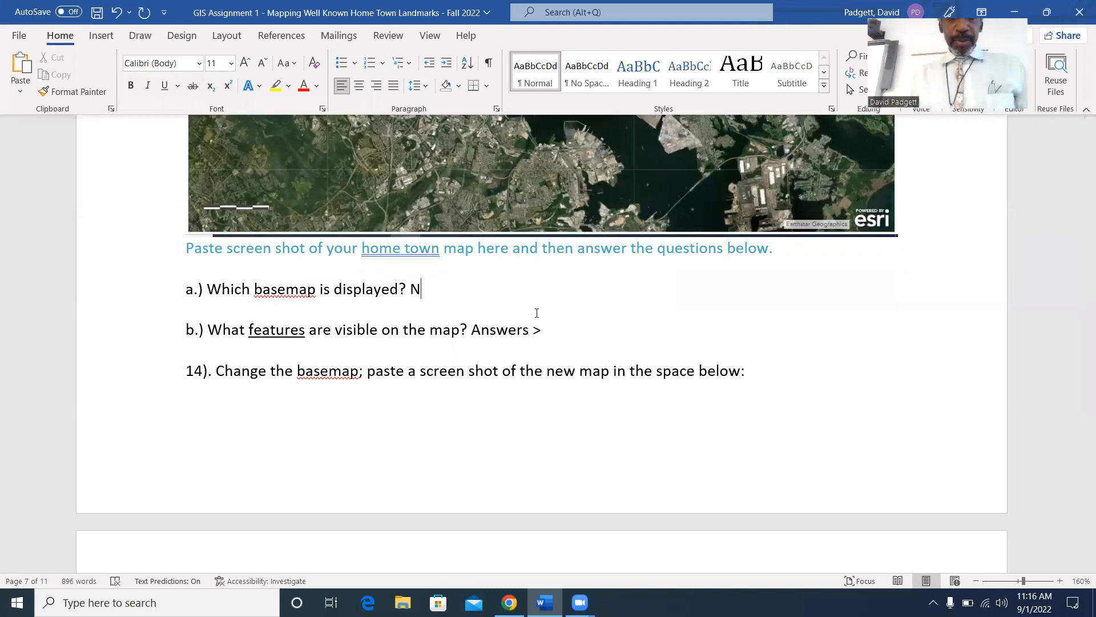
pyautogui.press('BackSpace')
pyautogui.write('Imagery')
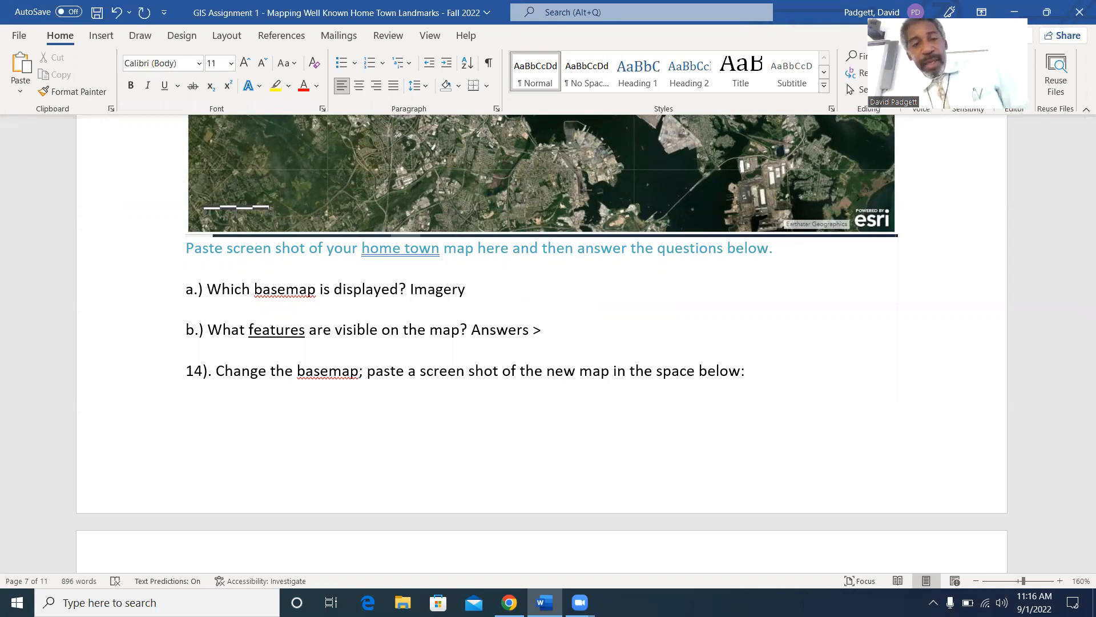
# Step: Place the insertion point after question b's Answers prompt, and examine the Baltimore imagery in Chrome closely around the harbor and football stadium
pyautogui.click(576, 328)
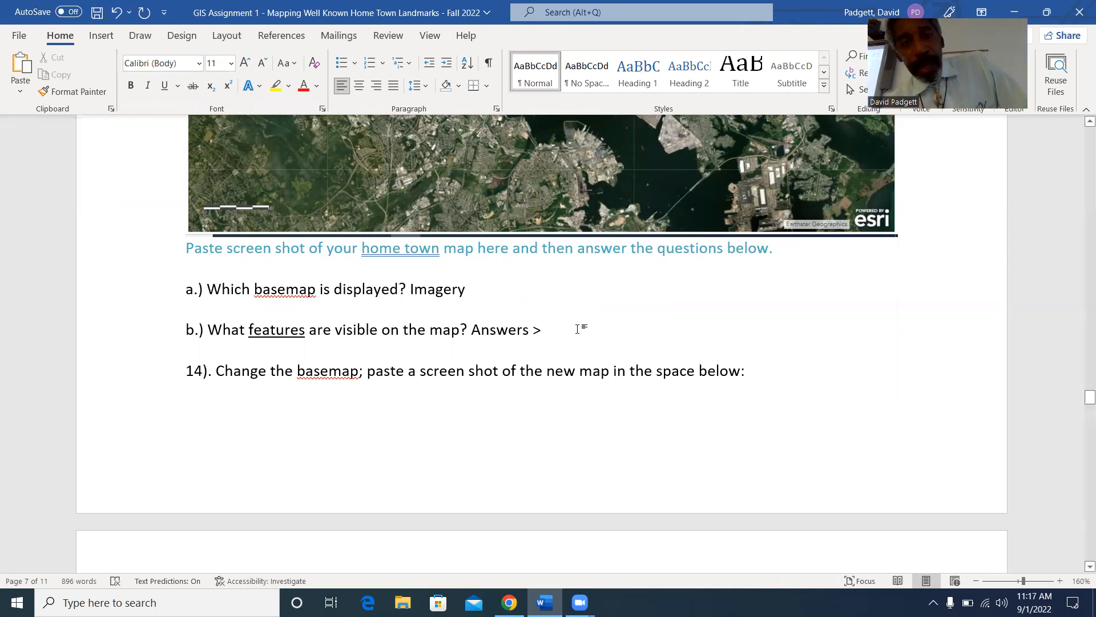
pyautogui.click(509, 602)
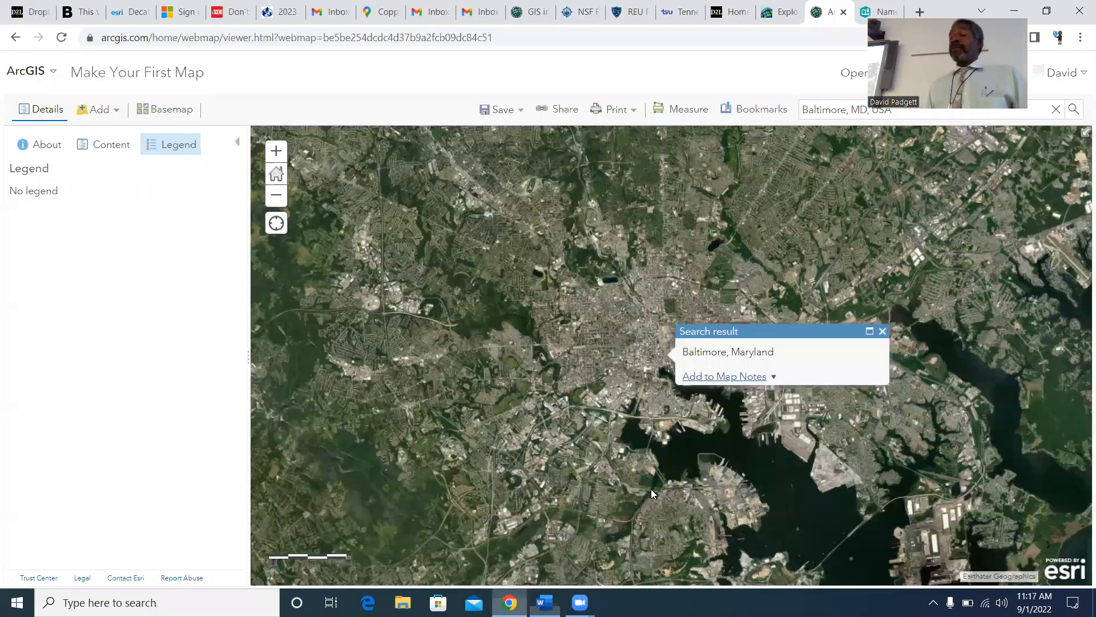
pyautogui.scroll(3, 645, 446)
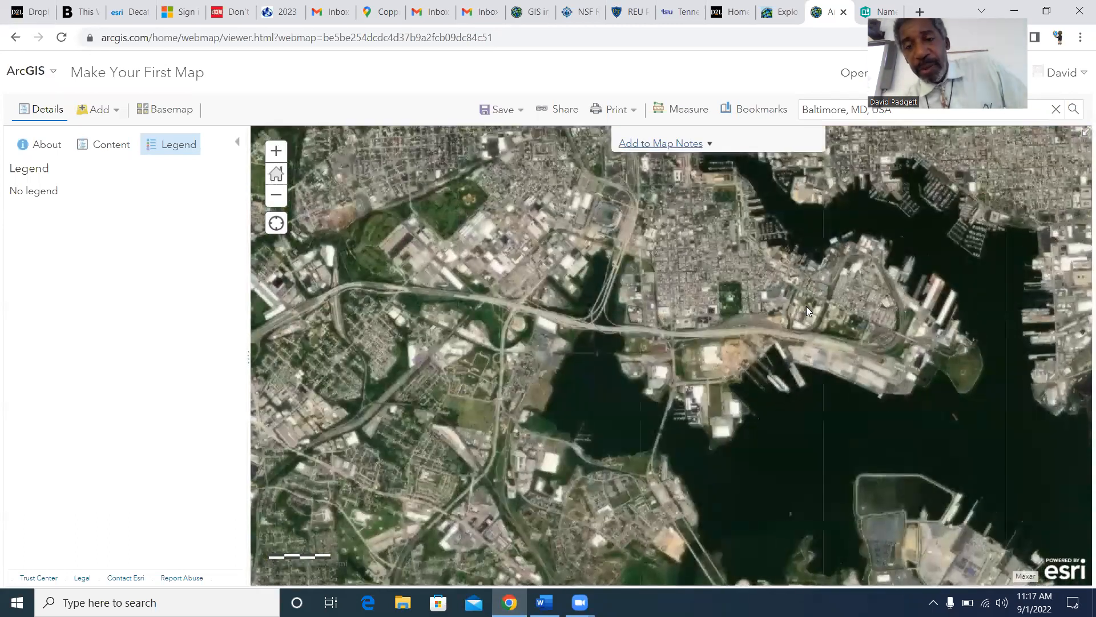
pyautogui.scroll(2, 779, 299)
pyautogui.moveTo(678, 254); pyautogui.dragTo(809, 534)
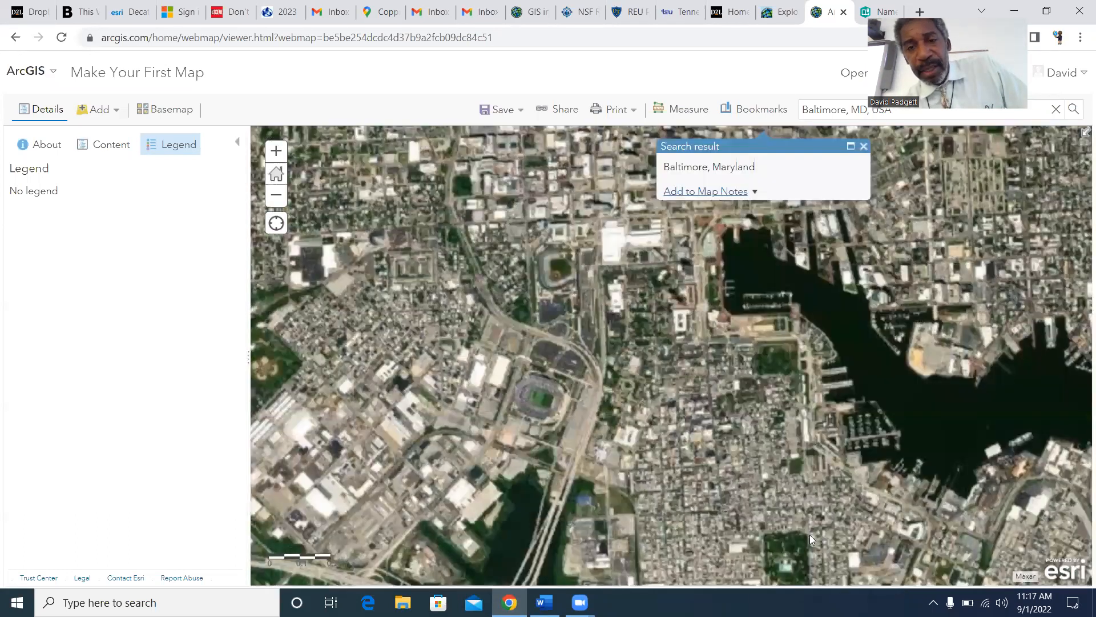
pyautogui.moveTo(627, 318); pyautogui.dragTo(786, 323)
pyautogui.scroll(1, 790, 373)
pyautogui.moveTo(574, 345); pyautogui.dragTo(1065, 237)
pyautogui.scroll(2, 963, 325)
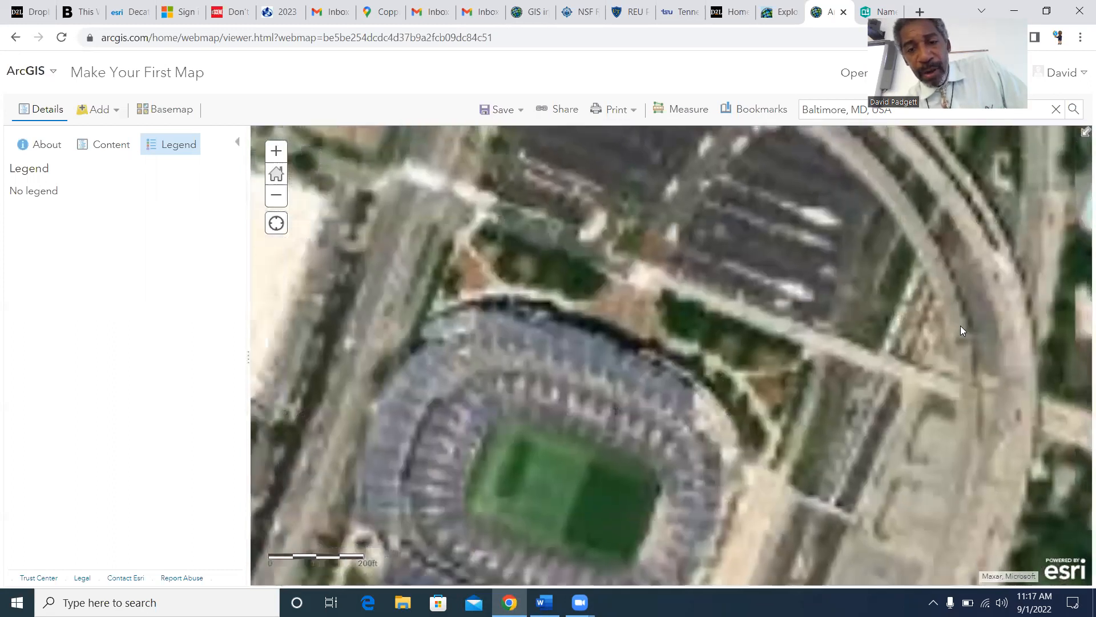
pyautogui.scroll(-3, 961, 325)
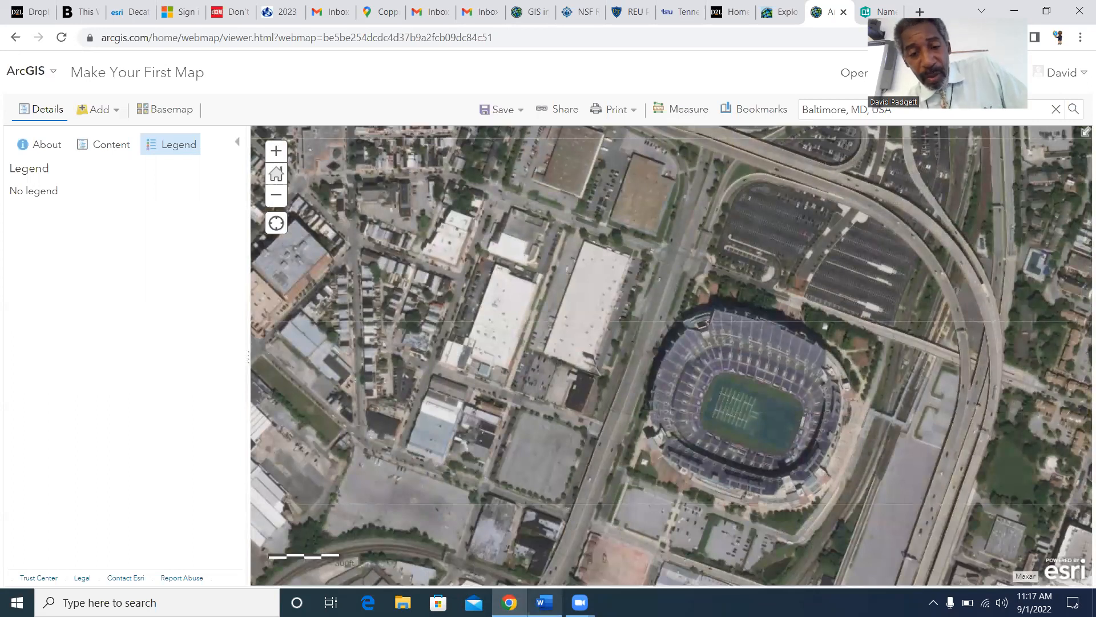
# Step: Return to Word and enter "Ravens Football Stadium," as the first answer to question b
pyautogui.hotkey('alt', 'Tab')
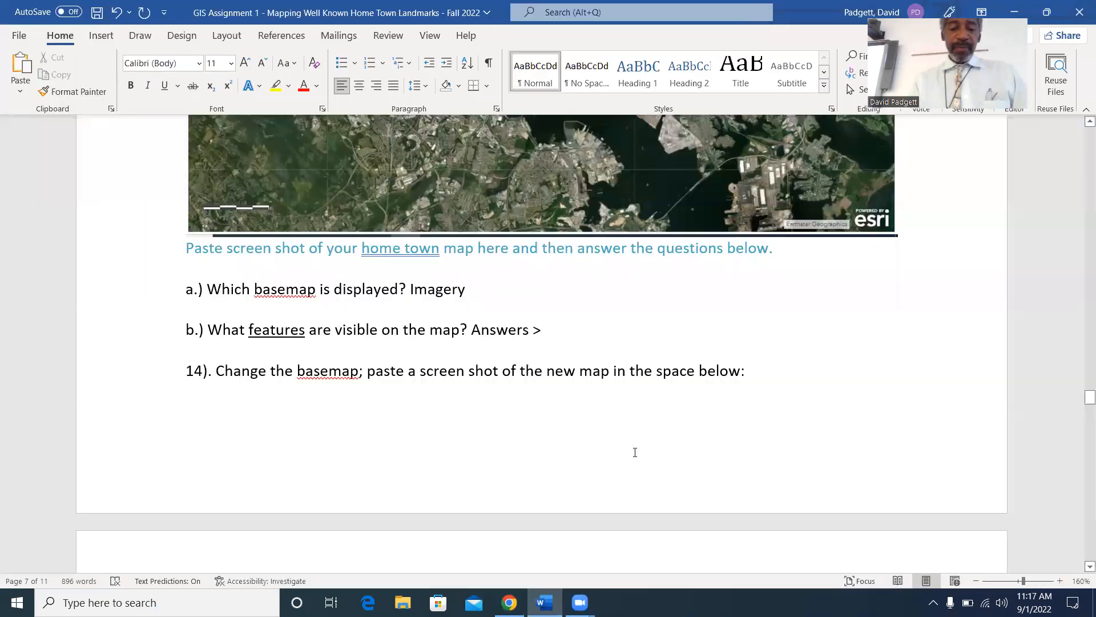
pyautogui.write('Rav')
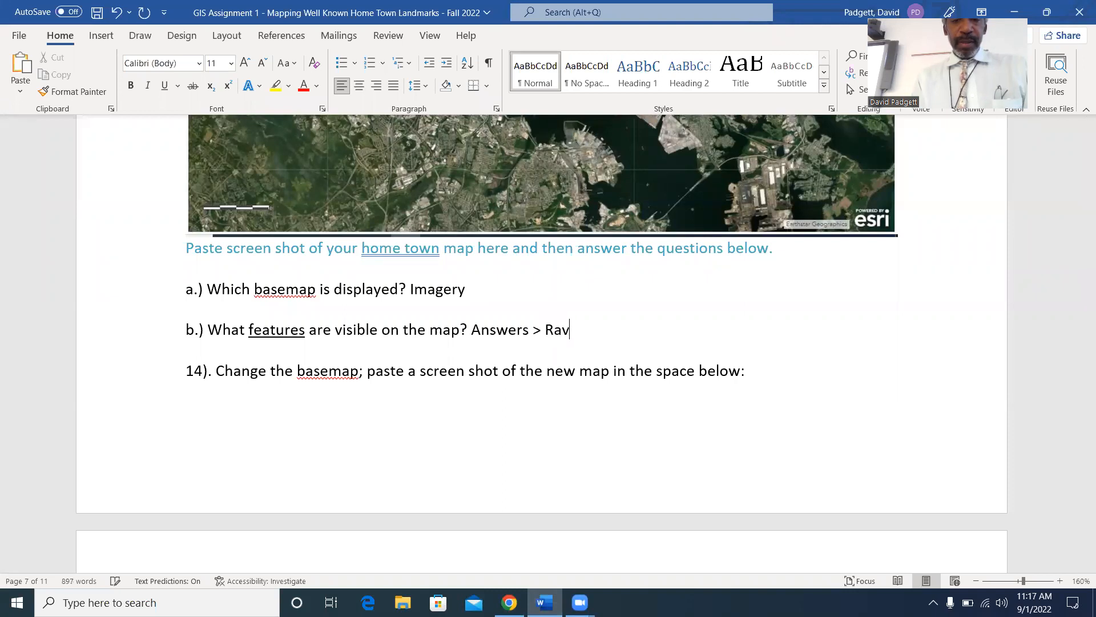
pyautogui.write('ens')
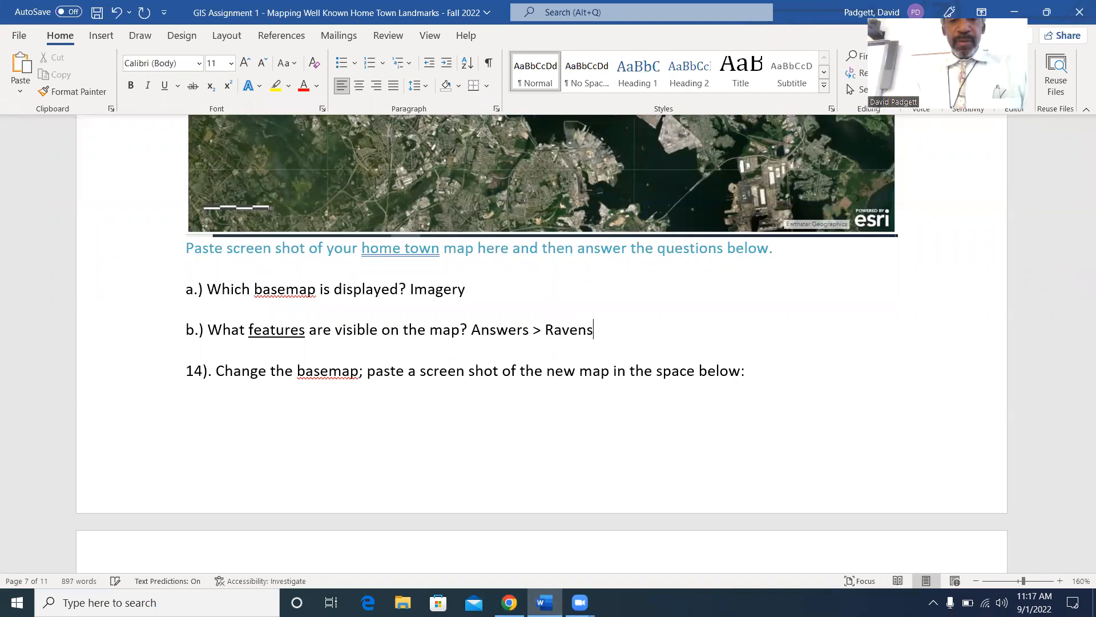
pyautogui.write(' Footba')
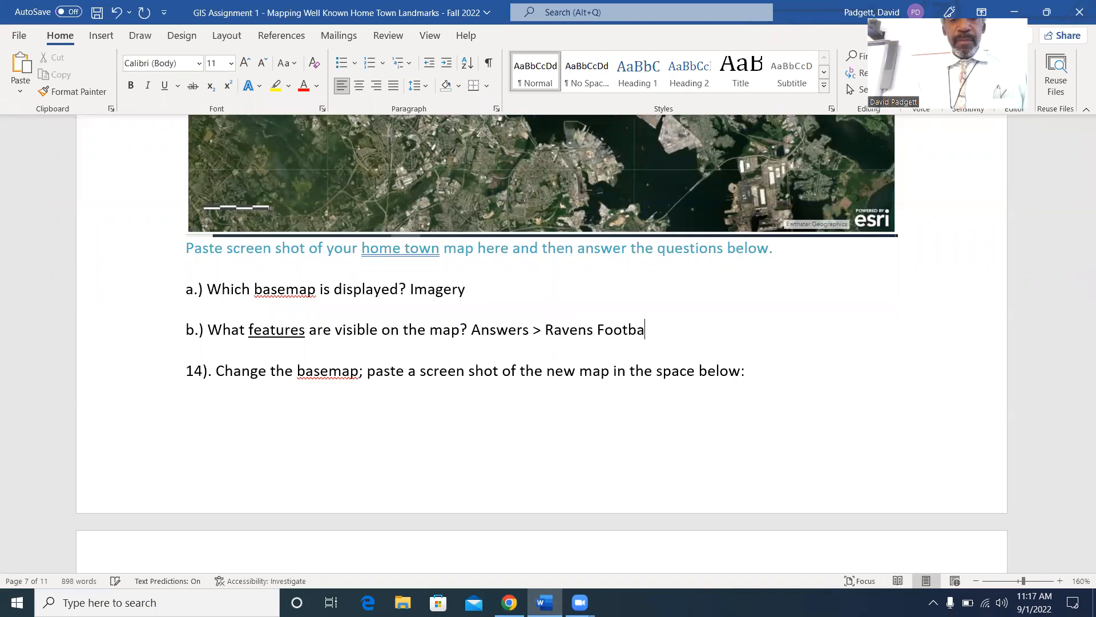
pyautogui.write('ll Stadu')
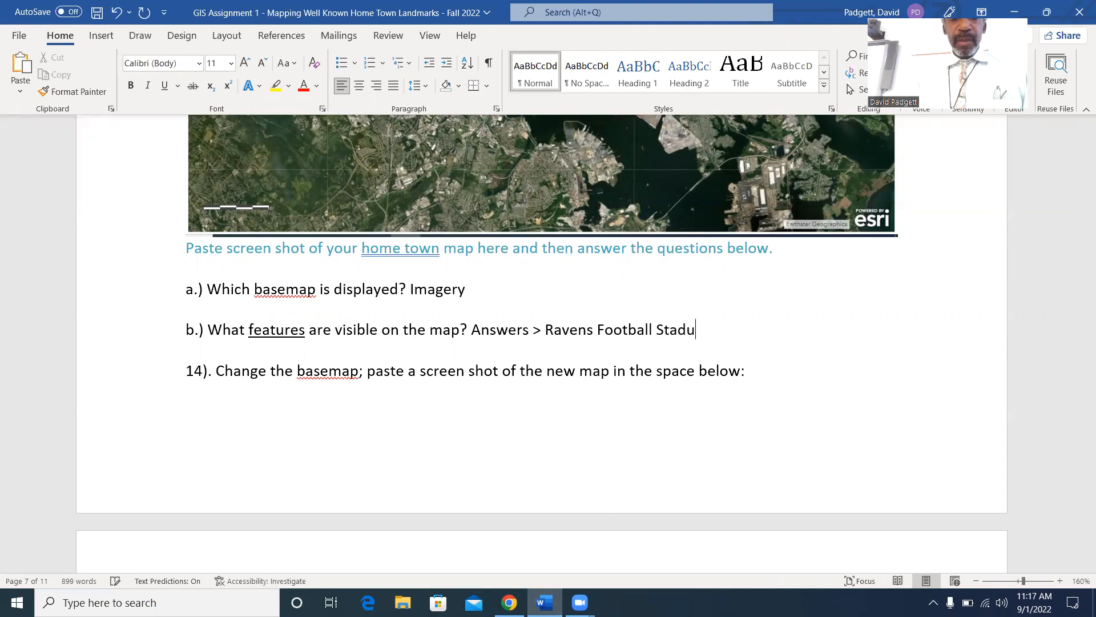
pyautogui.press('BackSpace')
pyautogui.write('i')
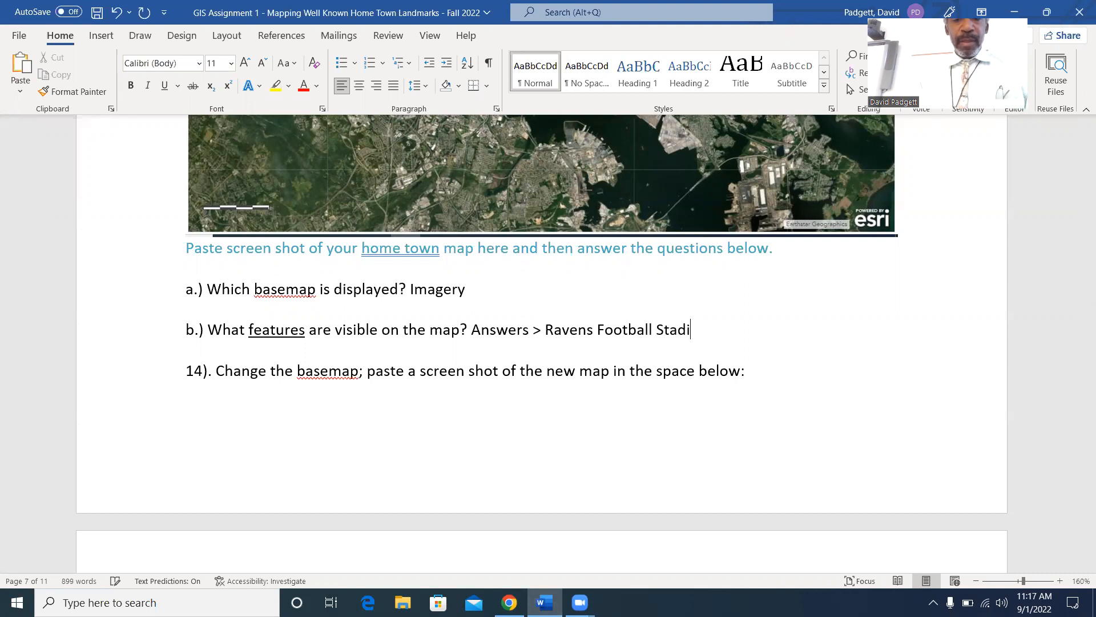
pyautogui.write('um,')
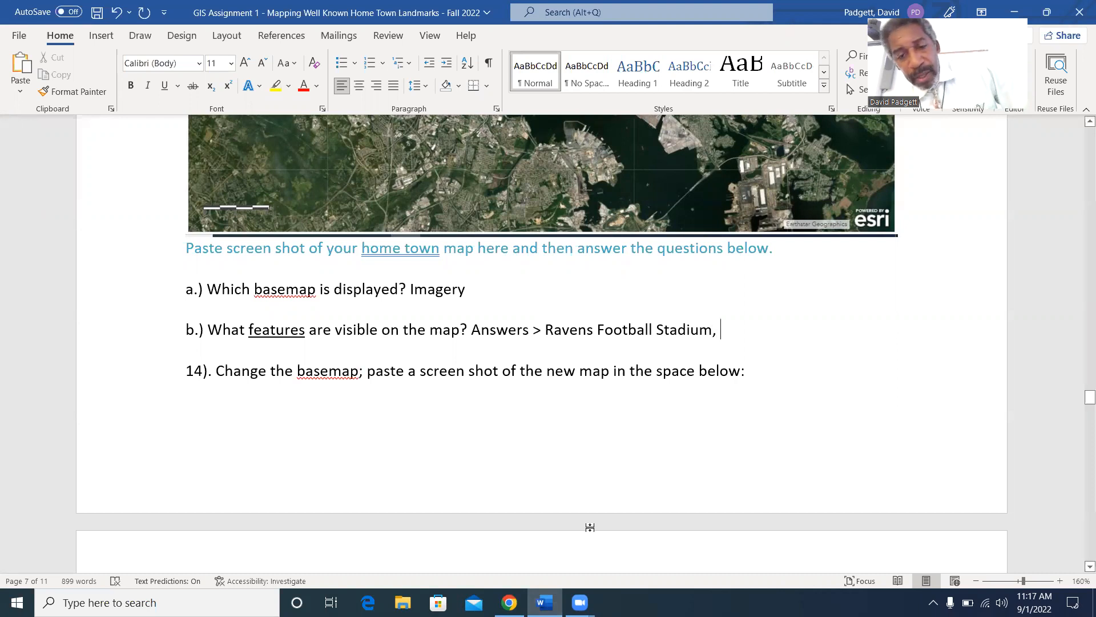
# Step: Check the water southeast of Baltimore on the Chrome map and add "Chesapeake Bay," to question b's answer in Word
pyautogui.click(508, 603)
pyautogui.scroll(-2, 772, 386)
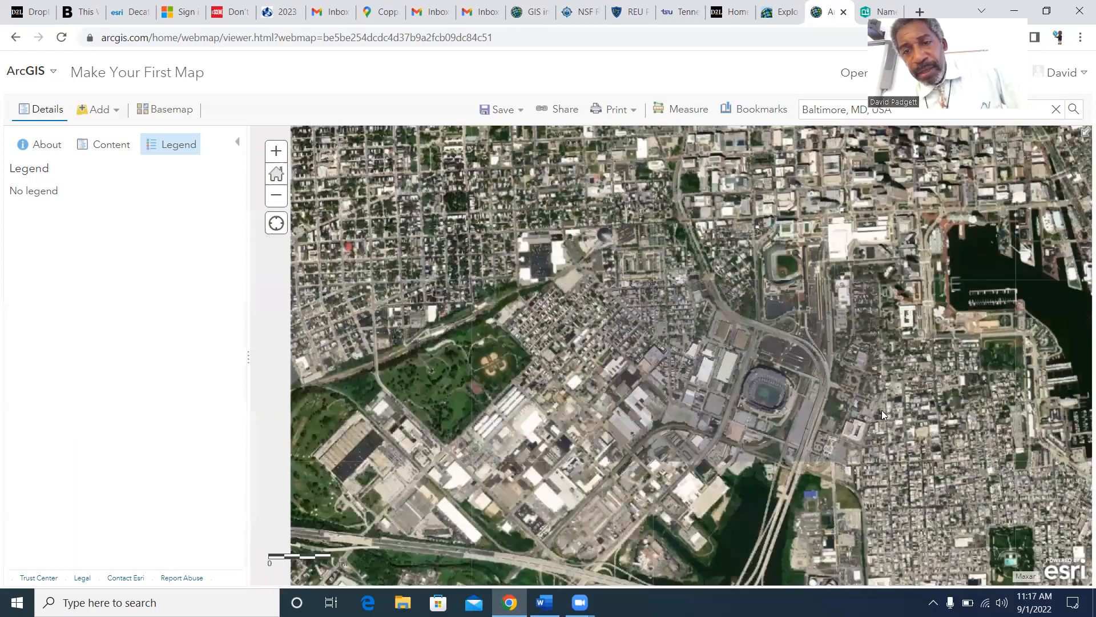
pyautogui.scroll(-2, 882, 409)
pyautogui.moveTo(940, 405); pyautogui.dragTo(765, 220)
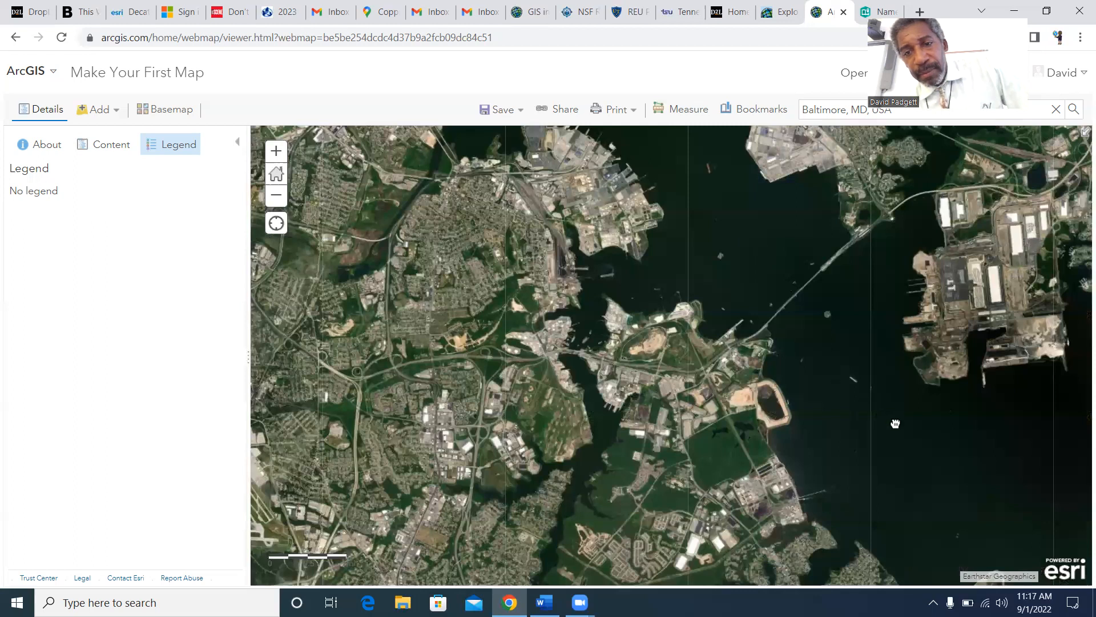
pyautogui.scroll(-2, 891, 420)
pyautogui.moveTo(1079, 329); pyautogui.dragTo(914, 178)
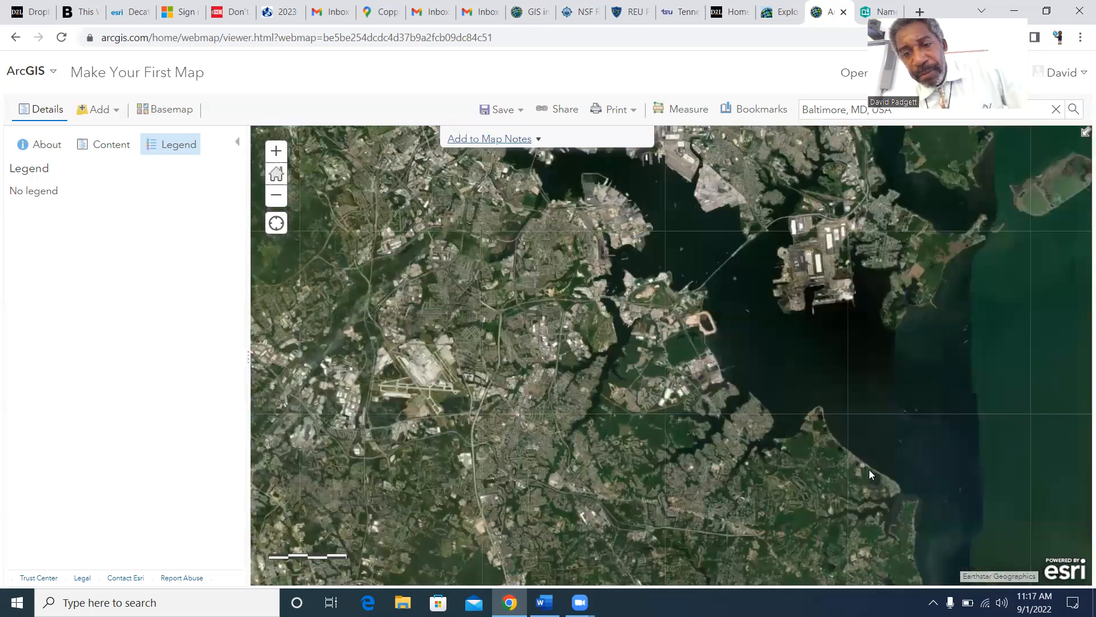
pyautogui.click(547, 601)
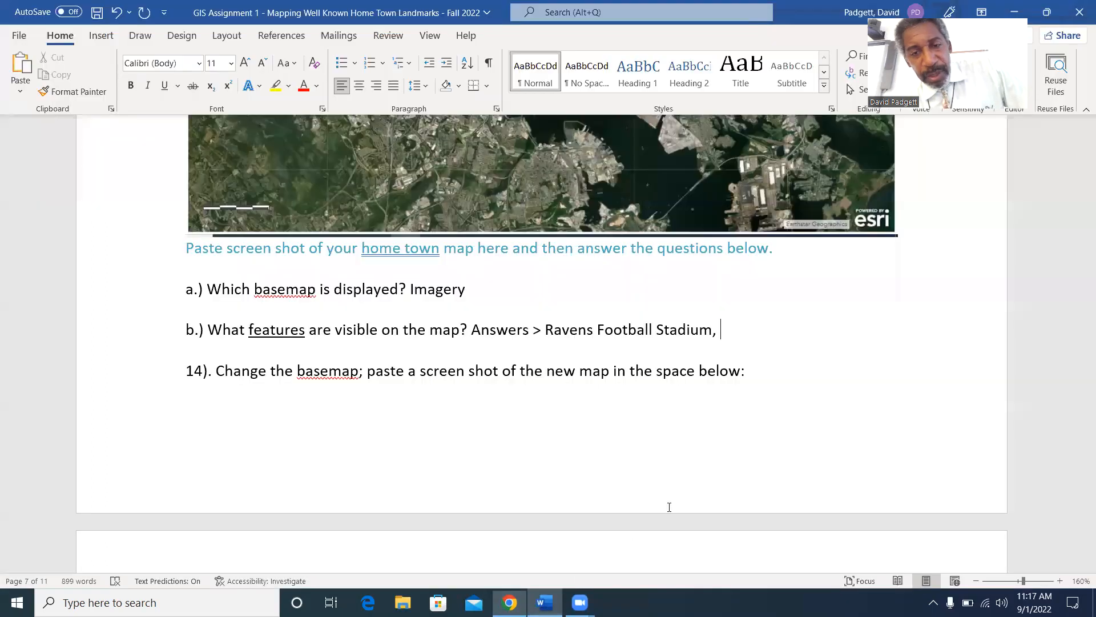
pyautogui.write('C')
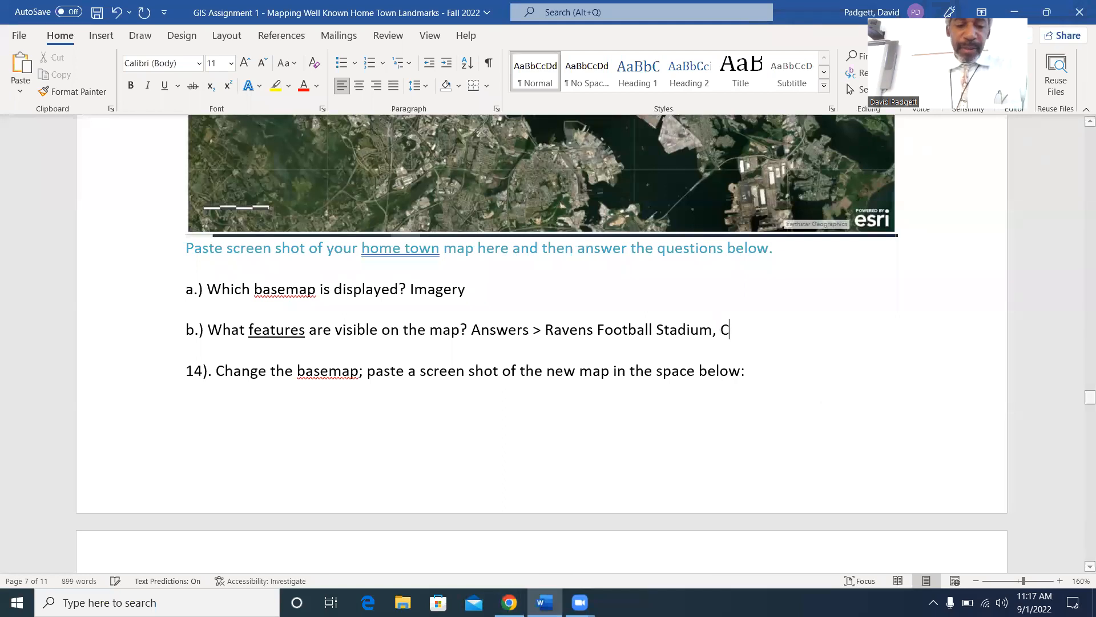
pyautogui.write('hesa')
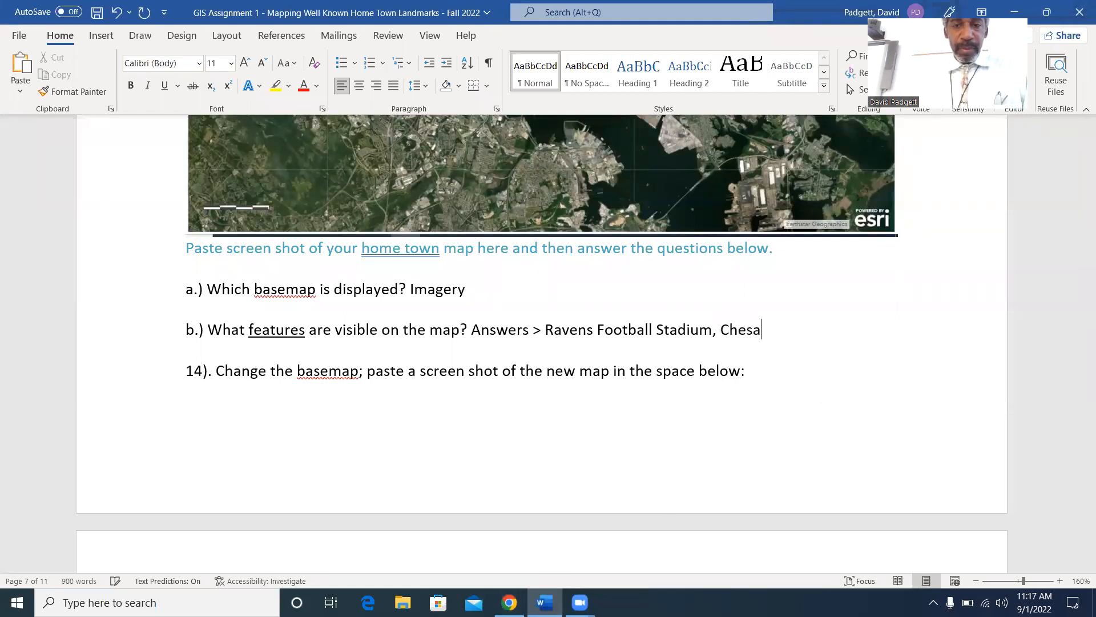
pyautogui.write('peake B')
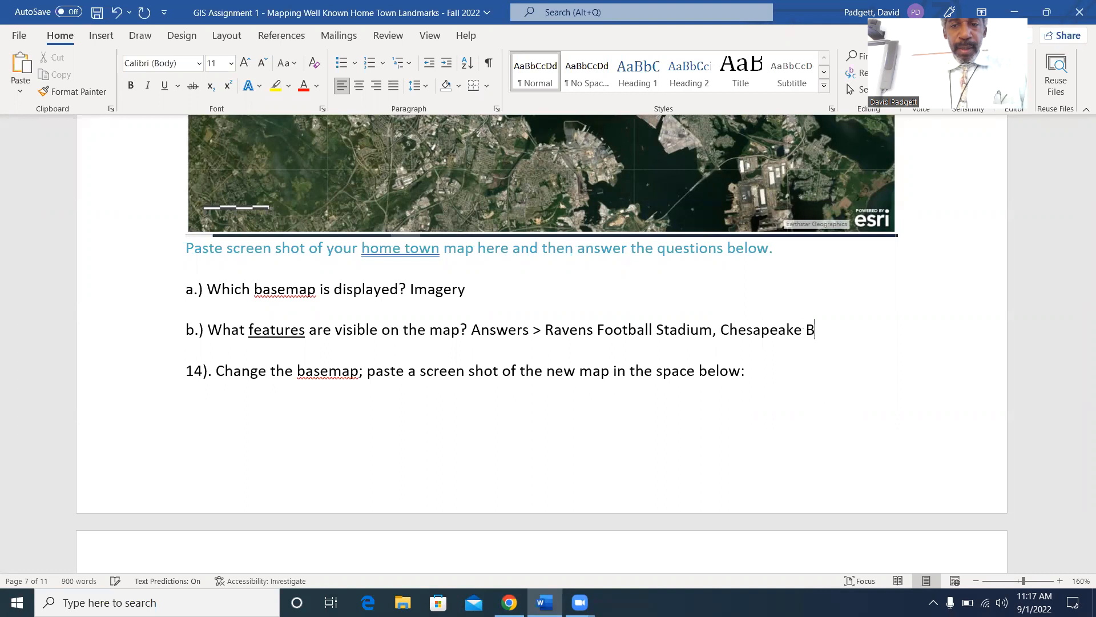
pyautogui.write('ay,')
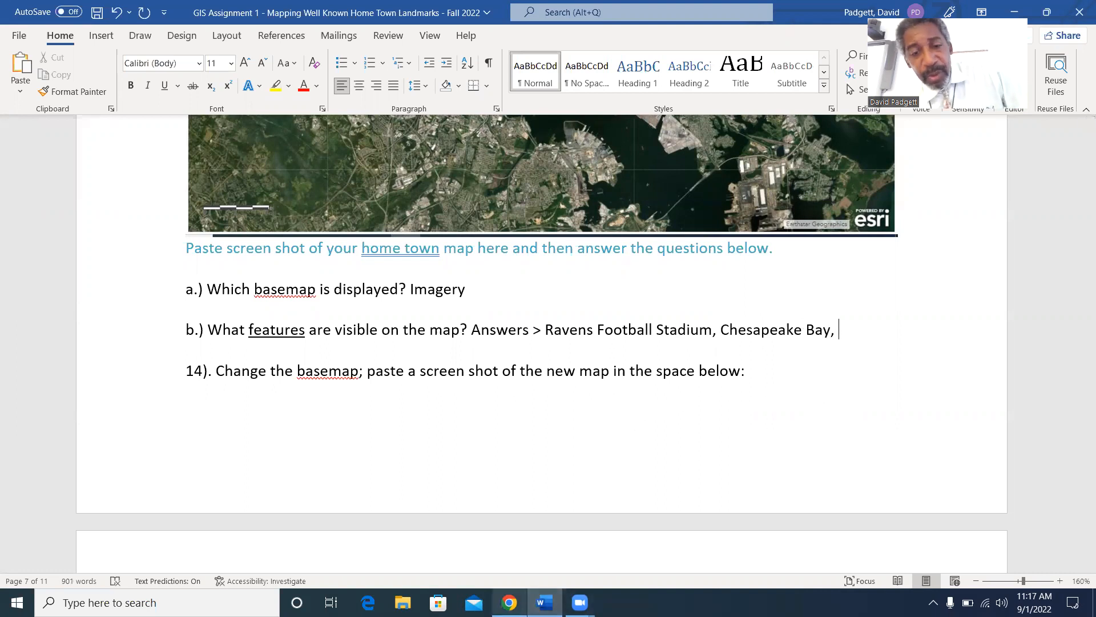
# Step: Locate the star-shaped fort on the harbor peninsula in the Chrome map and add "Fort McHenry" to question b's answer in Word
pyautogui.click(509, 603)
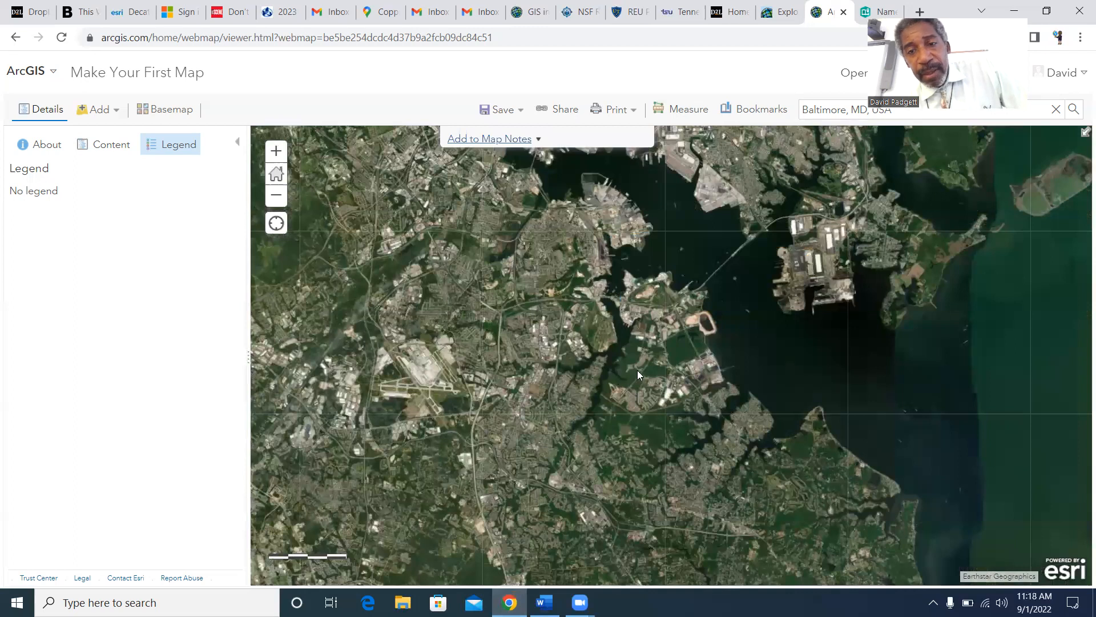
pyautogui.moveTo(719, 354); pyautogui.dragTo(835, 487)
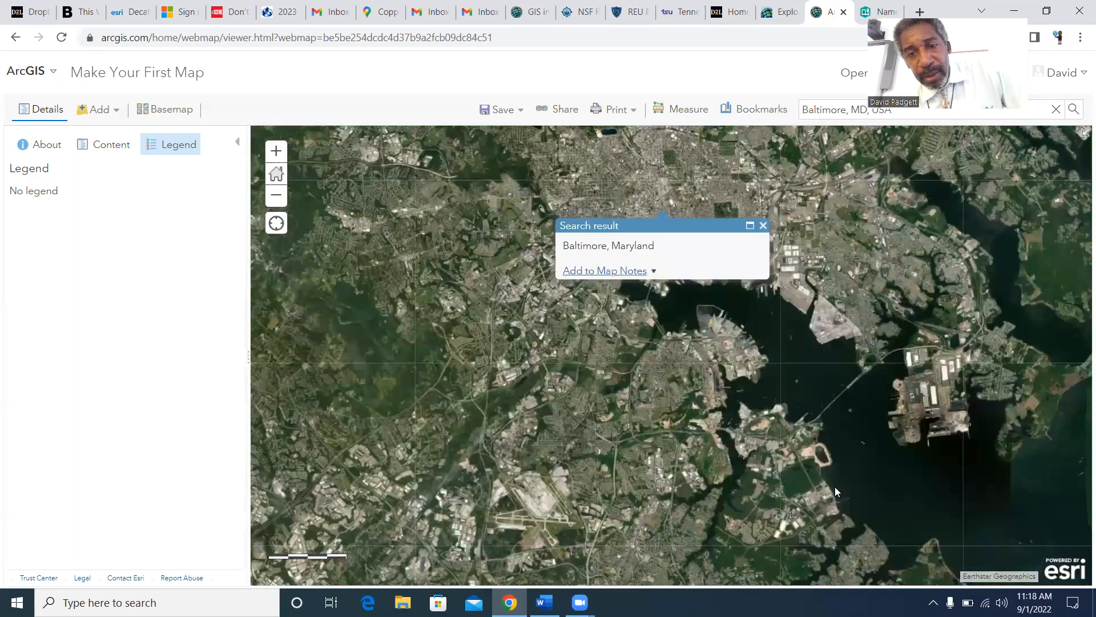
pyautogui.scroll(3, 719, 249)
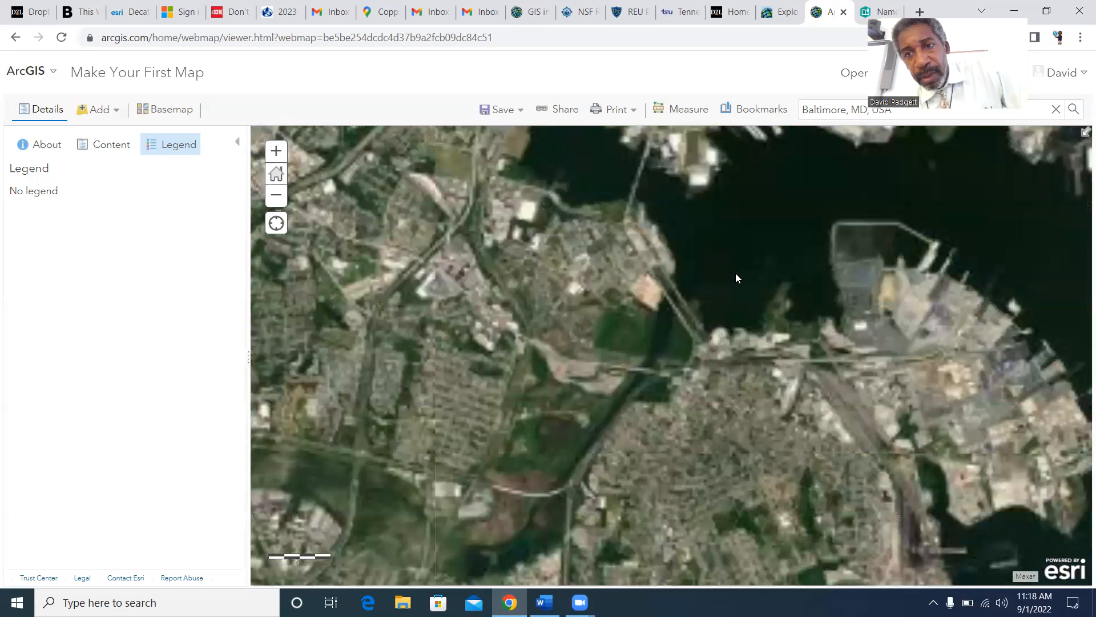
pyautogui.moveTo(775, 184); pyautogui.dragTo(686, 333)
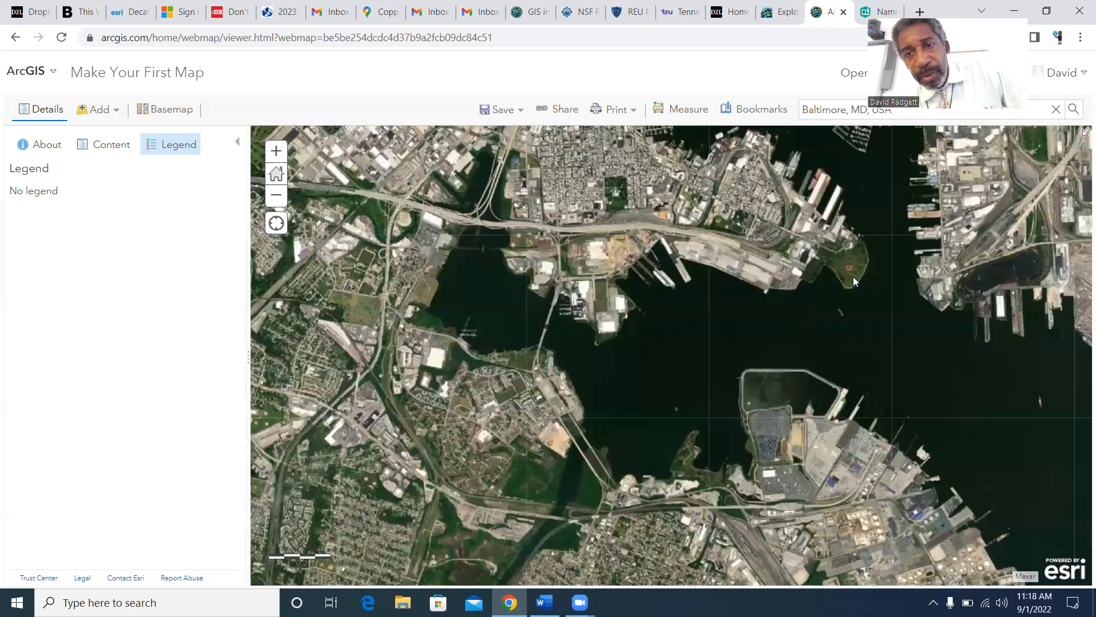
pyautogui.scroll(3, 841, 319)
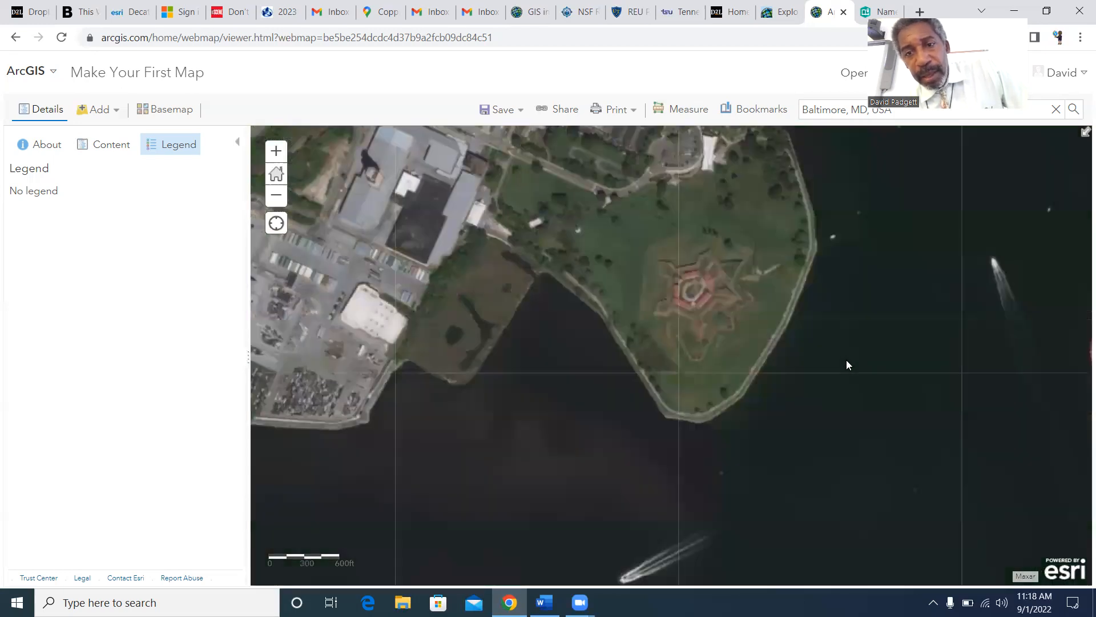
pyautogui.scroll(1, 846, 360)
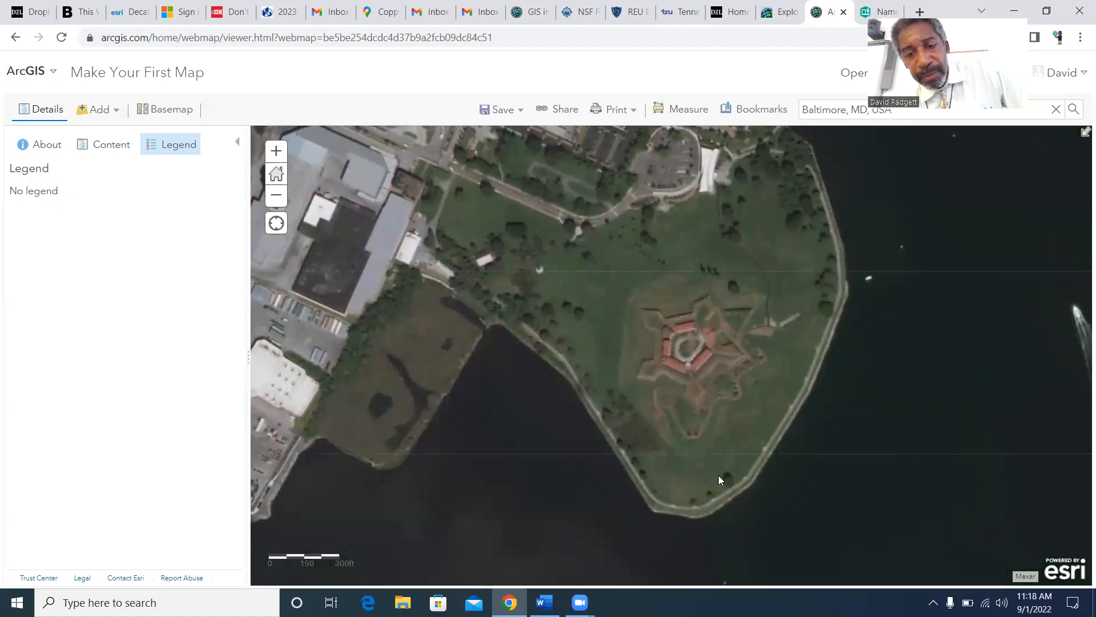
pyautogui.click(544, 602)
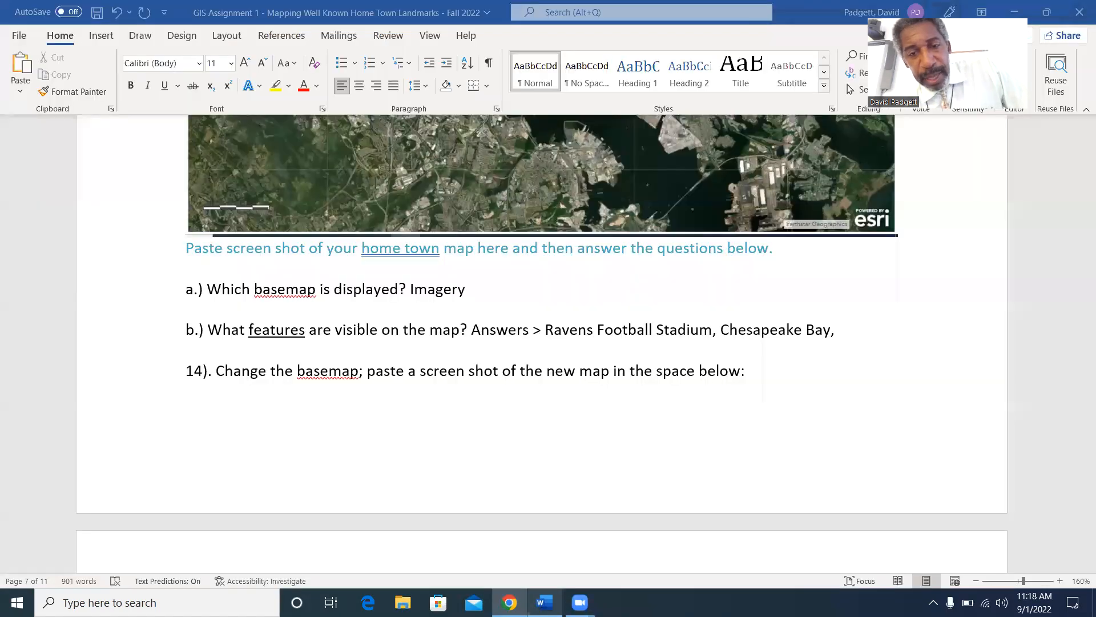
pyautogui.write('Fort McHenry')
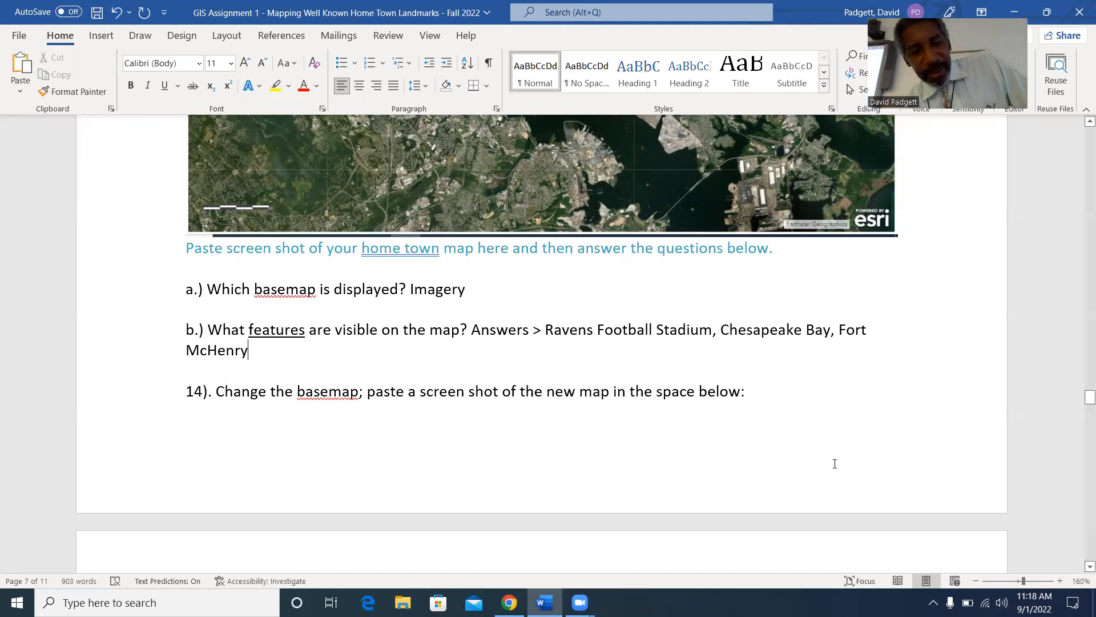
# Step: Review the instructions and basemap questions for items 14 and 15, and return to item 14
pyautogui.scroll(-2, 808, 451)
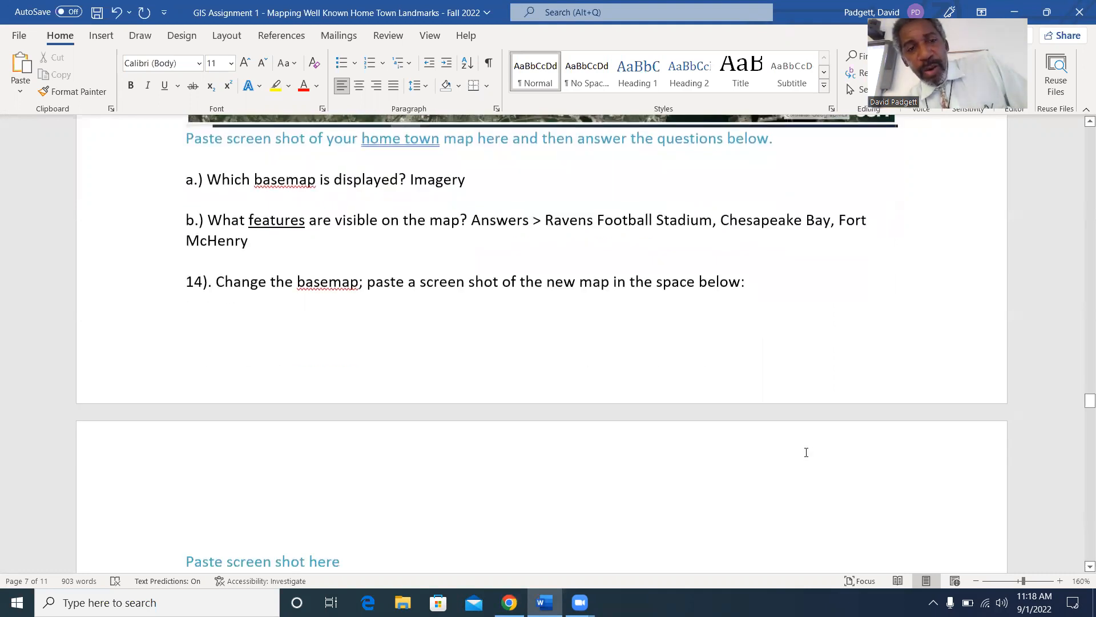
pyautogui.scroll(-1, 806, 452)
pyautogui.scroll(-3, 806, 452)
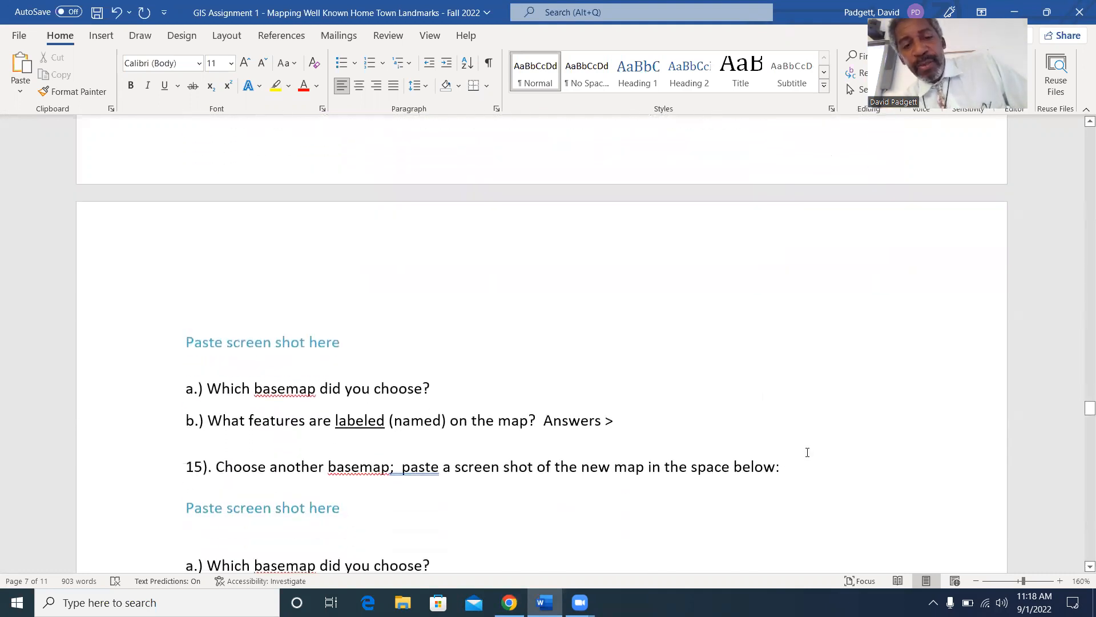
pyautogui.scroll(5, 807, 451)
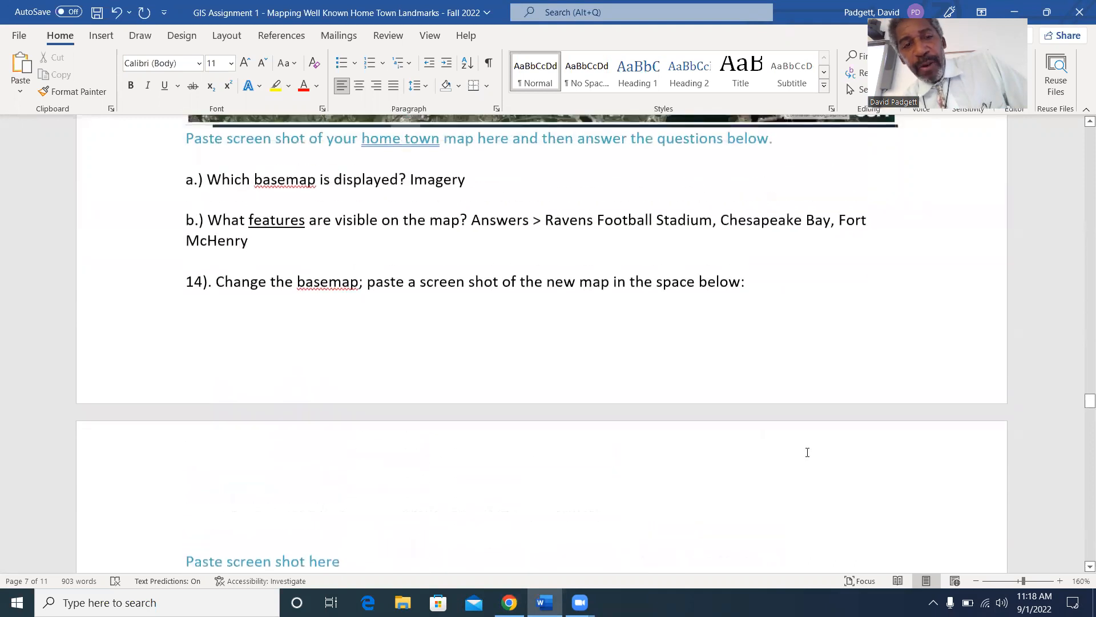
# Step: Switch to the ArcGIS web map in Chrome and change the Baltimore map's basemap to Topographic
pyautogui.scroll(-1, 770, 350)
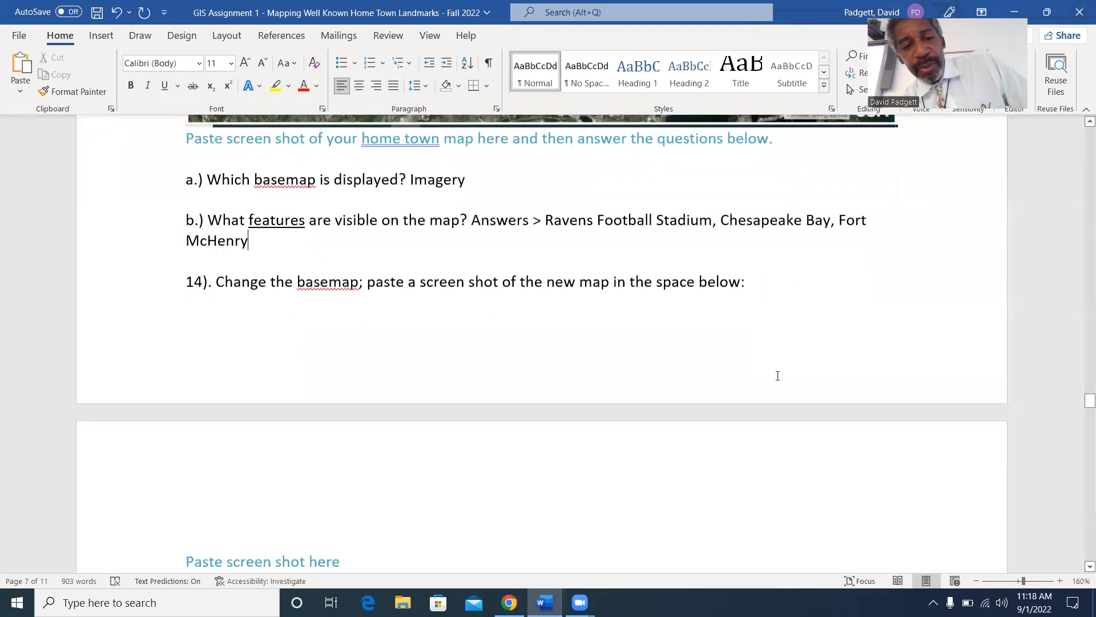
pyautogui.scroll(-1, 779, 375)
pyautogui.scroll(-1, 779, 376)
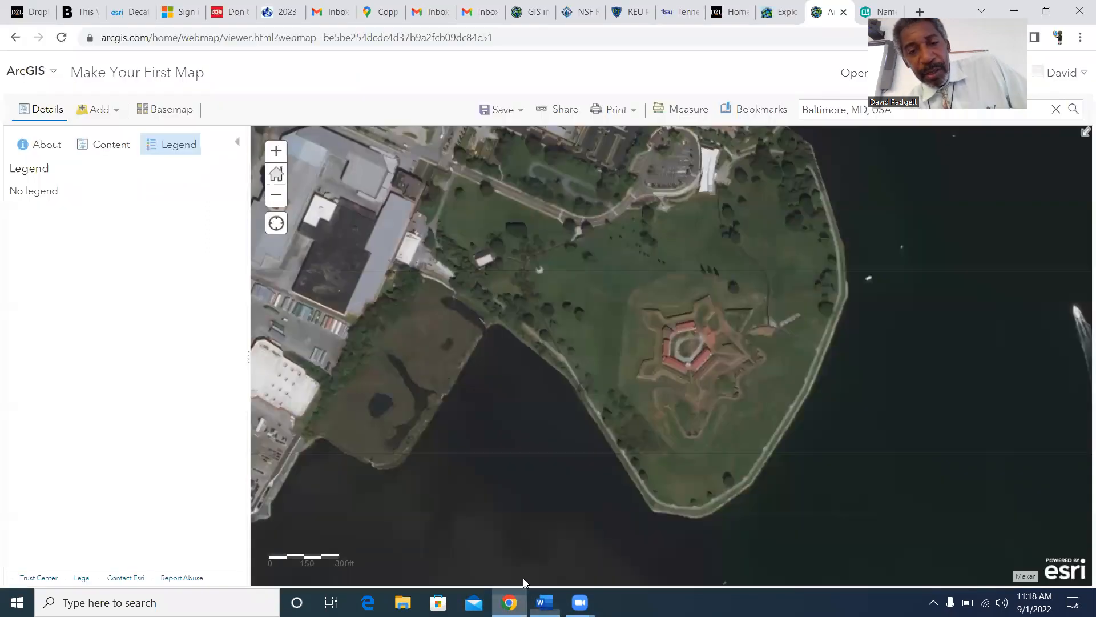
pyautogui.click(509, 601)
pyautogui.scroll(-4, 505, 407)
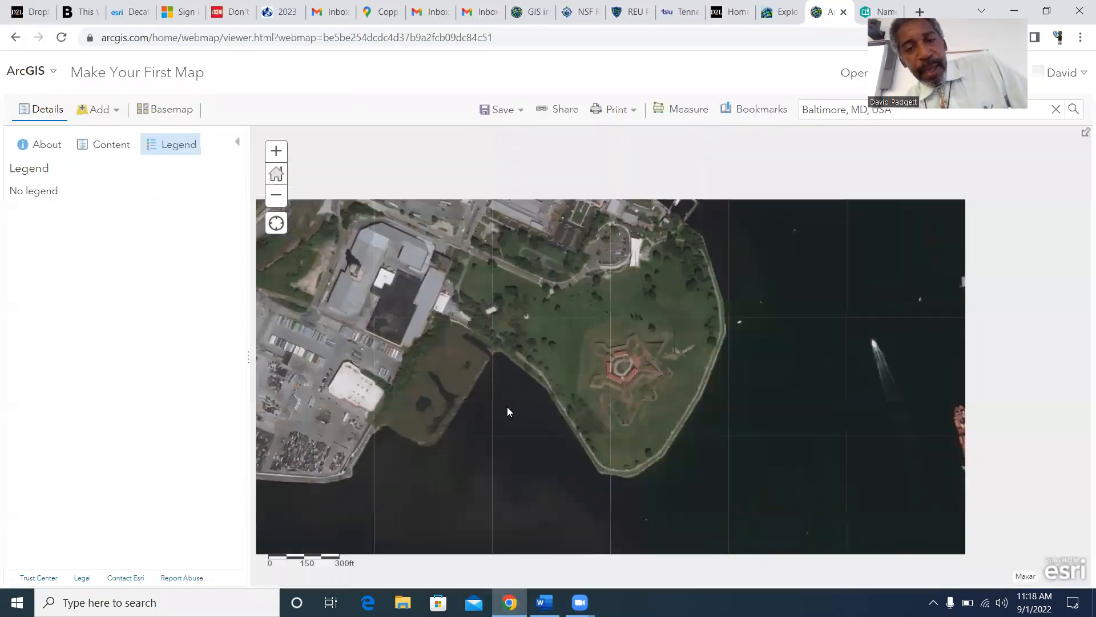
pyautogui.scroll(-1, 517, 391)
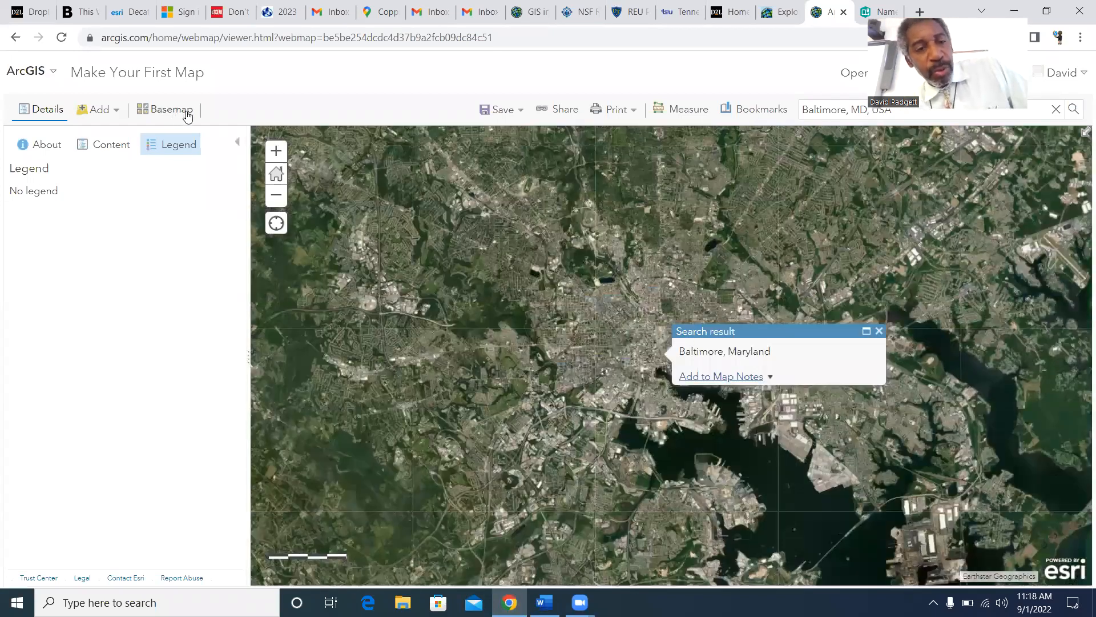
pyautogui.click(181, 113)
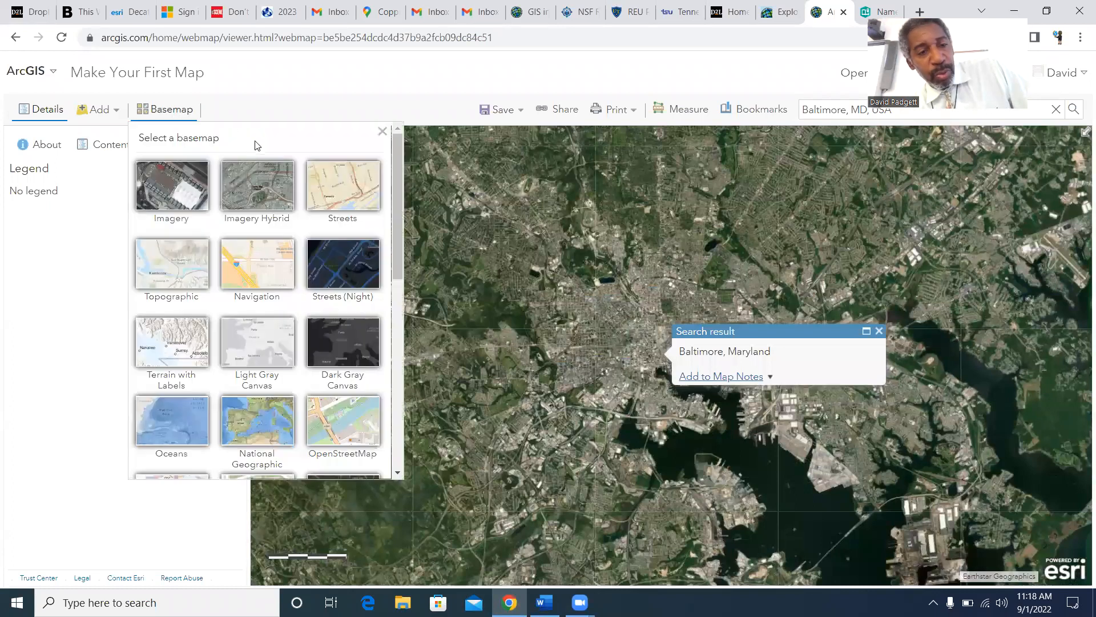
pyautogui.click(171, 264)
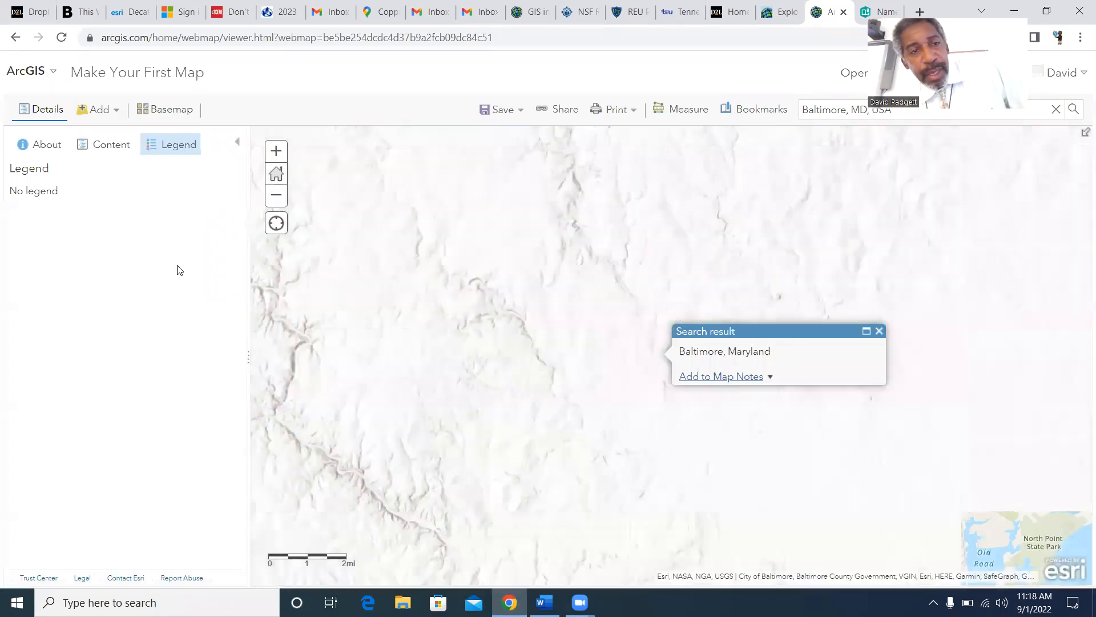
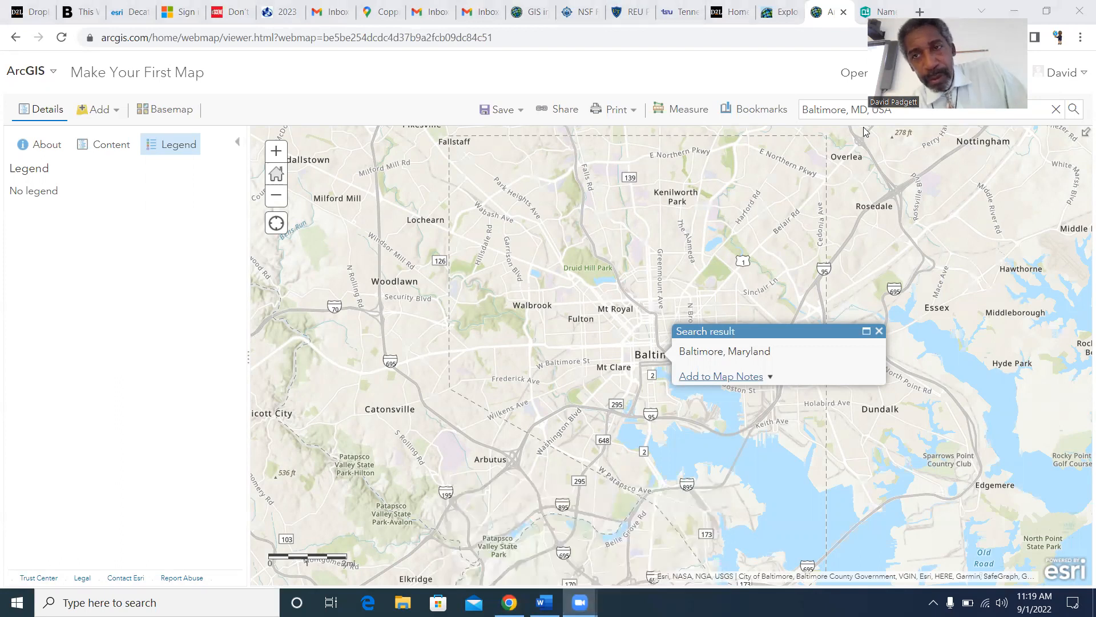
# Step: Return to the Word assignment and answer question 14a about the chosen basemap with "Topographic"
pyautogui.click(916, 18)
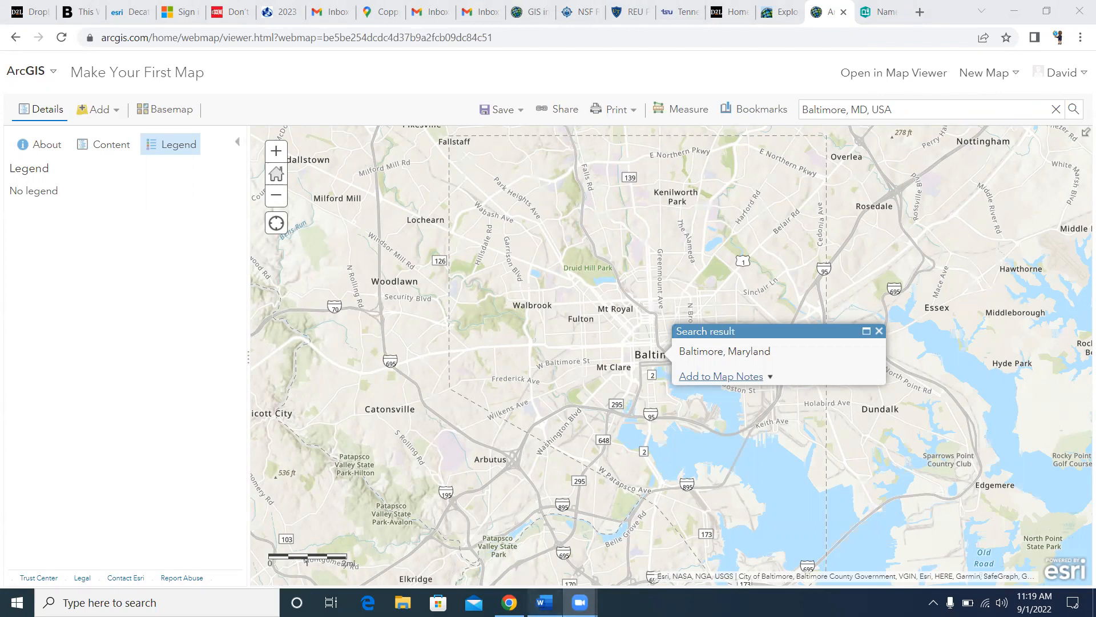
pyautogui.click(545, 603)
pyautogui.click(471, 495)
pyautogui.write('Topographic')
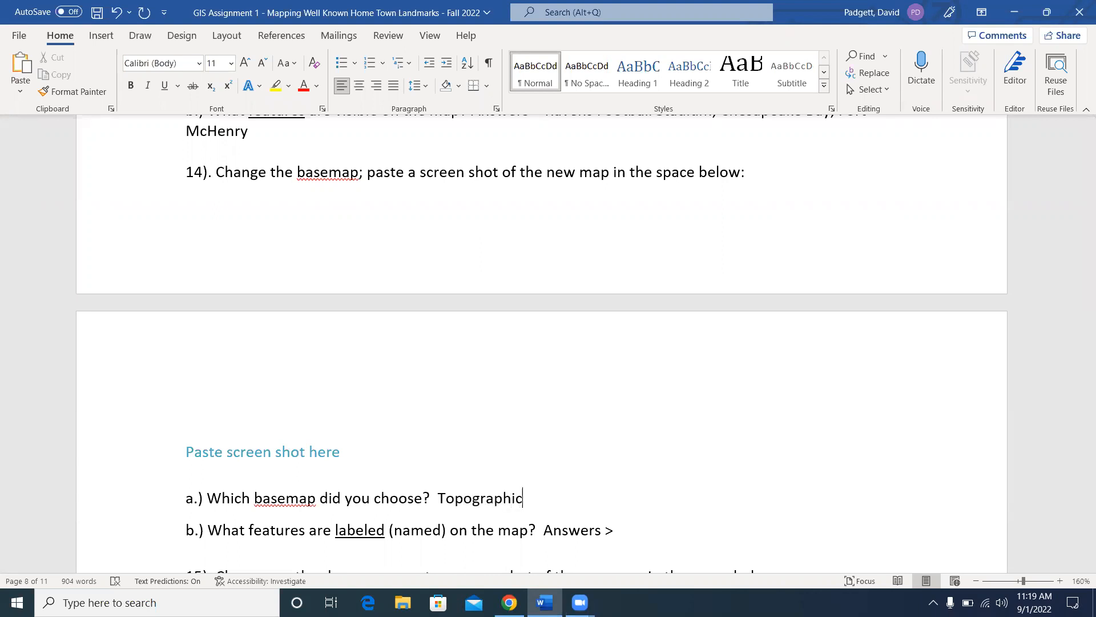
# Step: Locate Gwynns Falls/Leakin Park on the ArcGIS map and enter "Leakin Park," as the first answer to question 14b in Word
pyautogui.scroll(-1, 968, 394)
pyautogui.scroll(-2, 968, 394)
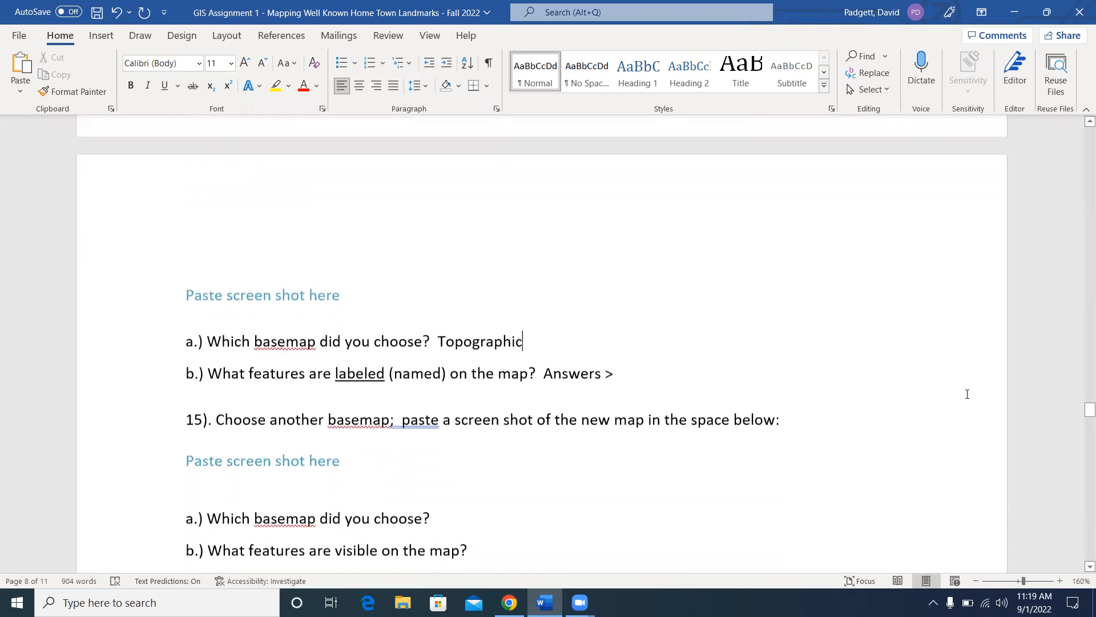
pyautogui.click(644, 364)
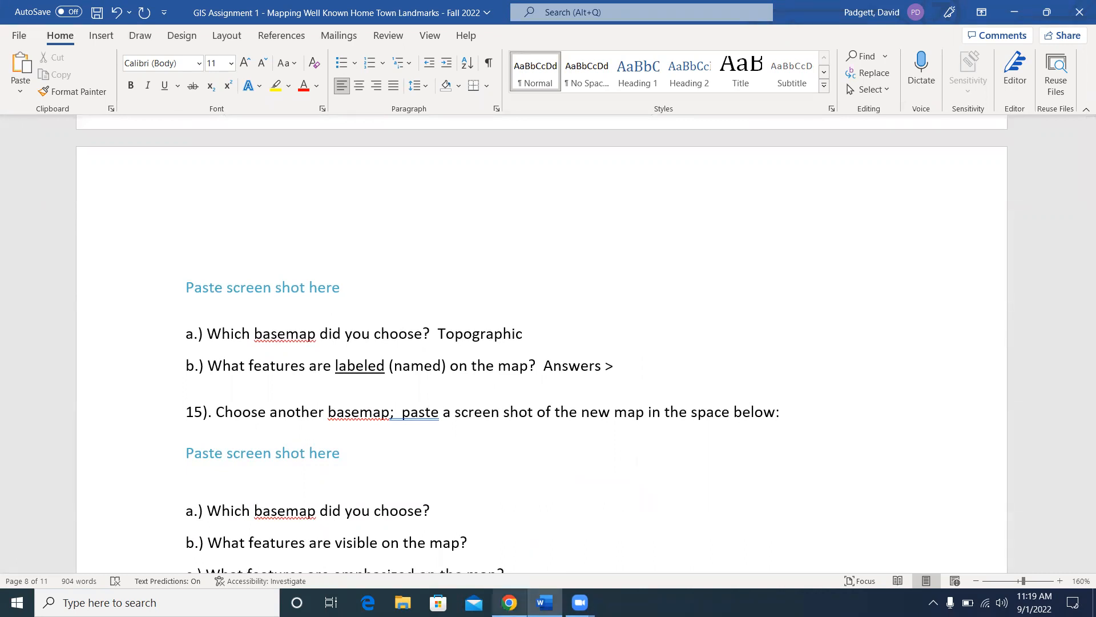
pyautogui.click(509, 602)
pyautogui.click(581, 318)
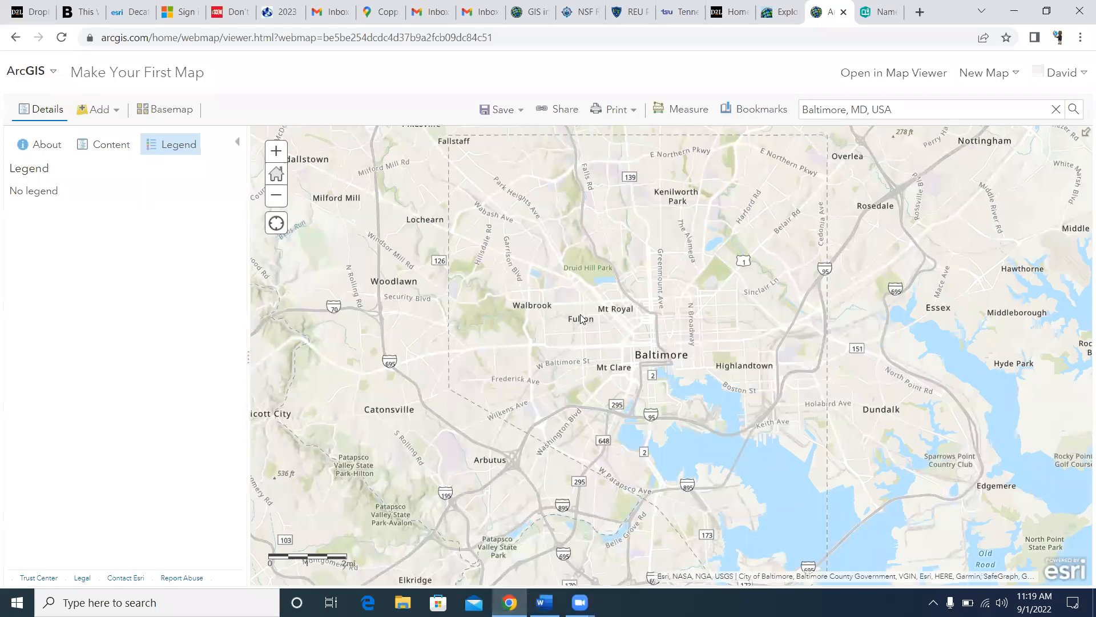
pyautogui.scroll(1, 581, 318)
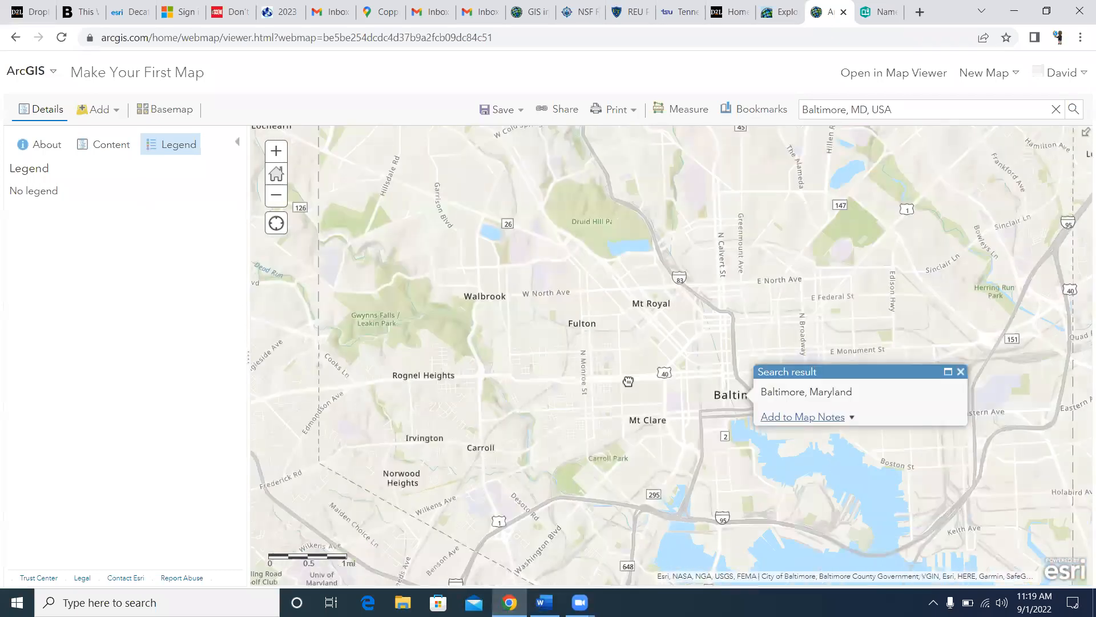
pyautogui.moveTo(628, 381); pyautogui.dragTo(813, 294)
pyautogui.scroll(1, 712, 297)
pyautogui.moveTo(622, 294); pyautogui.dragTo(652, 387)
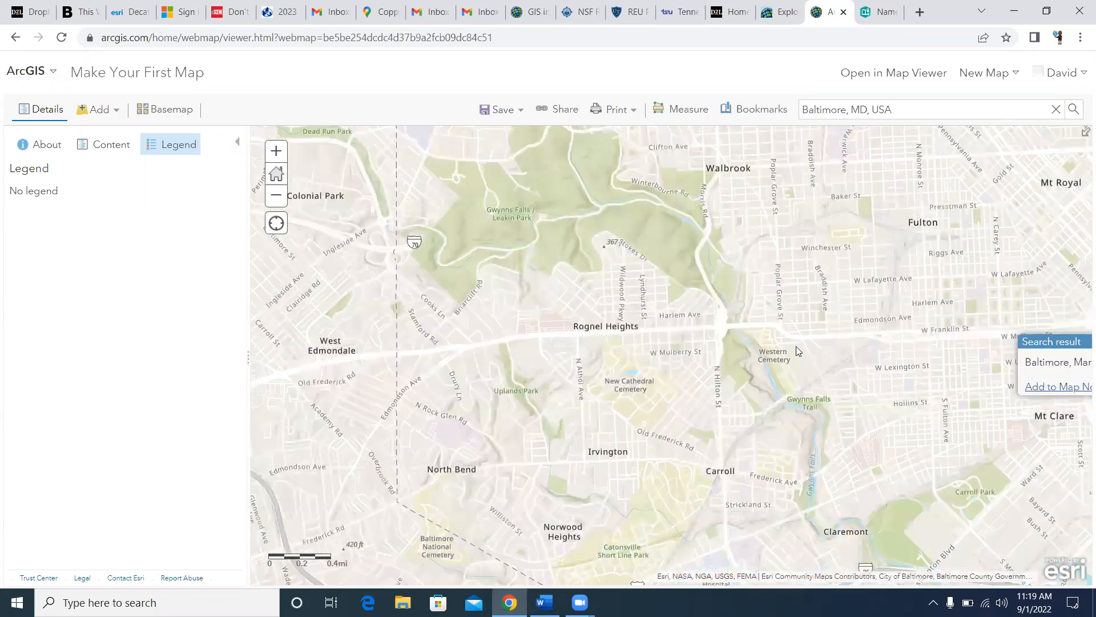
pyautogui.scroll(1, 798, 350)
pyautogui.moveTo(482, 231); pyautogui.dragTo(777, 400)
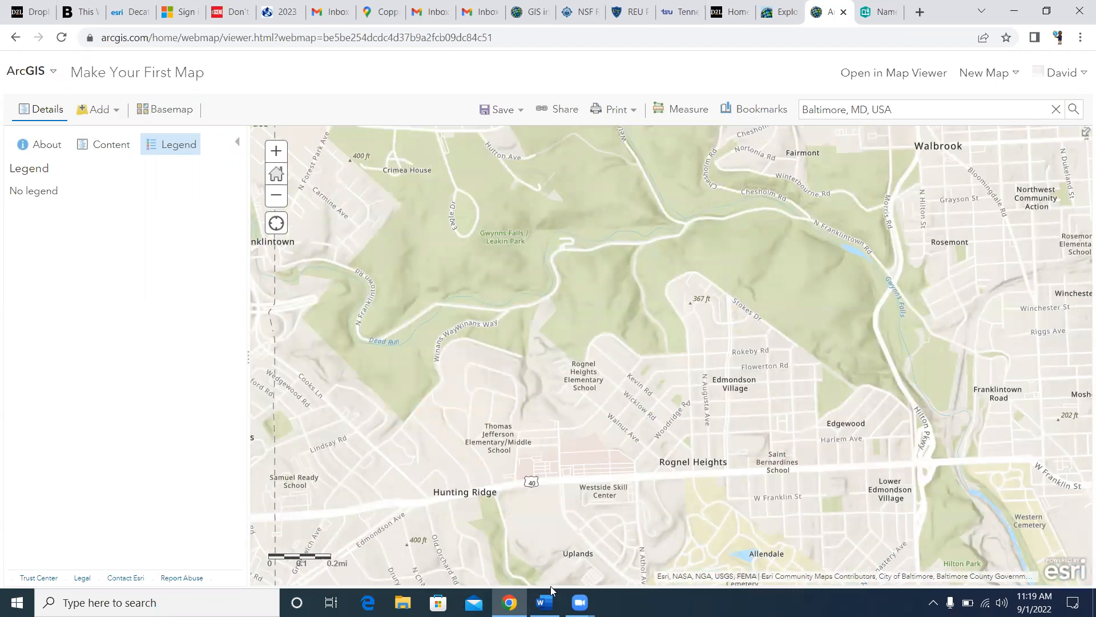
pyautogui.click(544, 602)
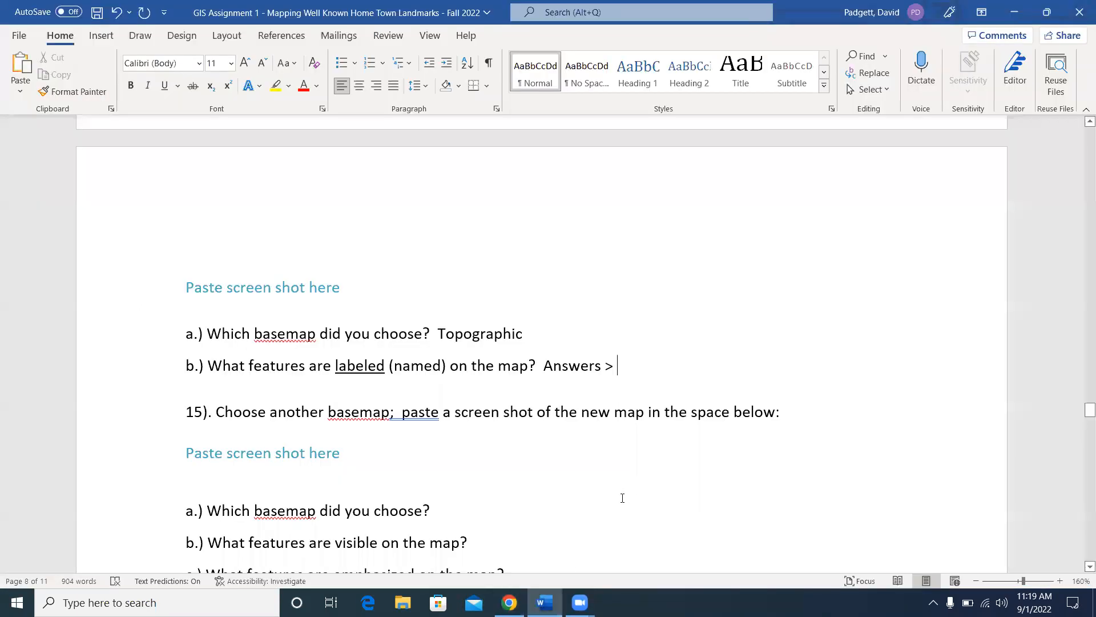
pyautogui.write('Leakin')
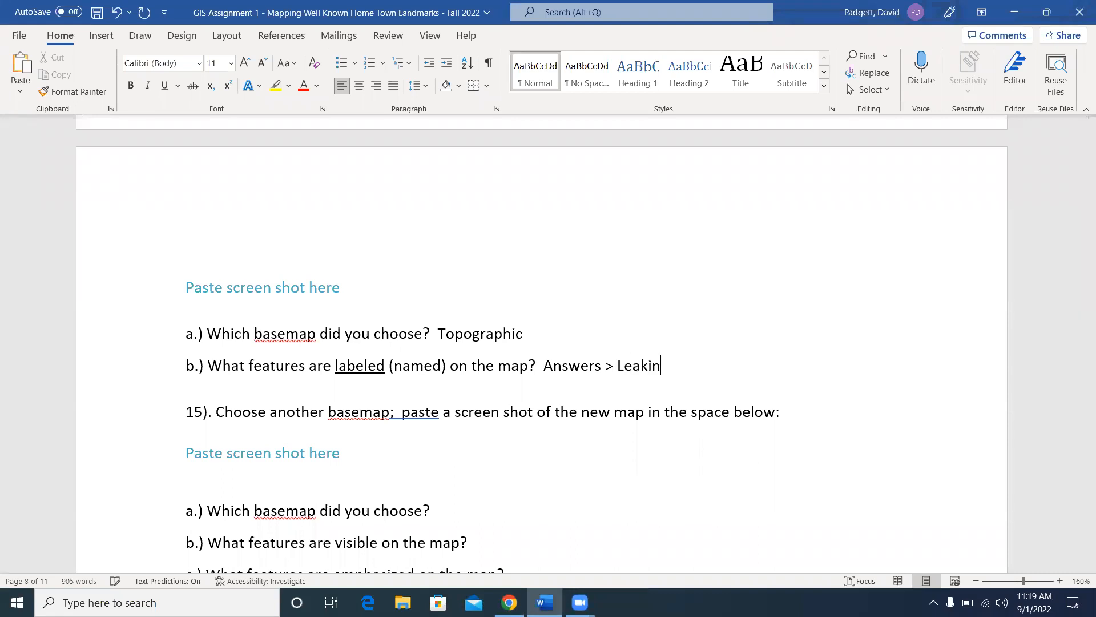
pyautogui.write(' Park,')
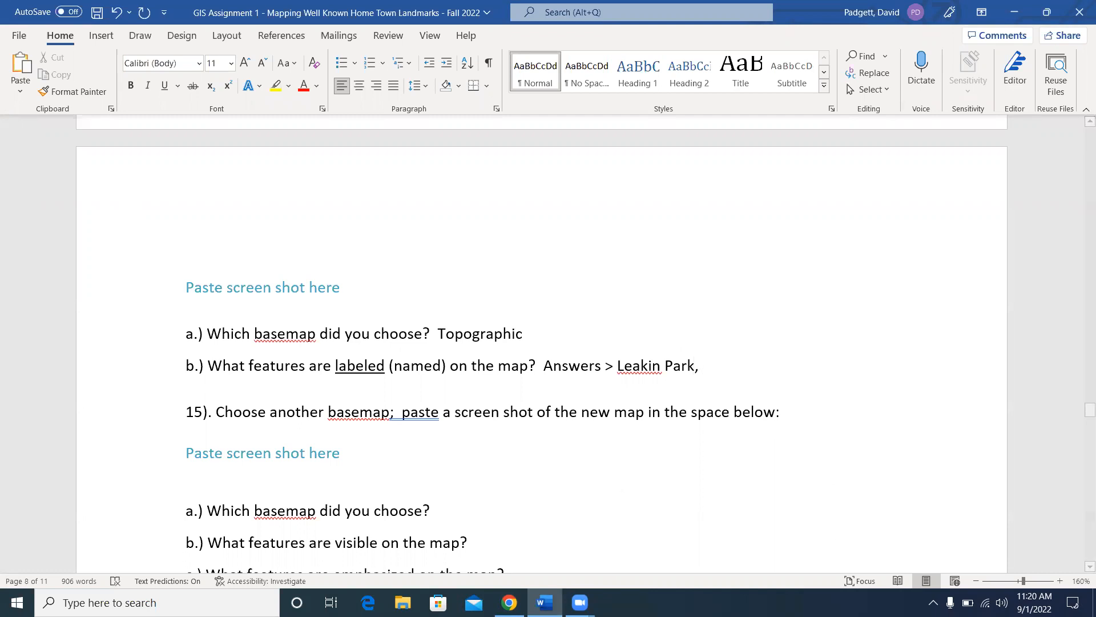
# Step: Find Morgan State University on the ArcGIS map and add "Morgan State University," to the 14b answer in Word
pyautogui.hotkey('alt', 'Tab')
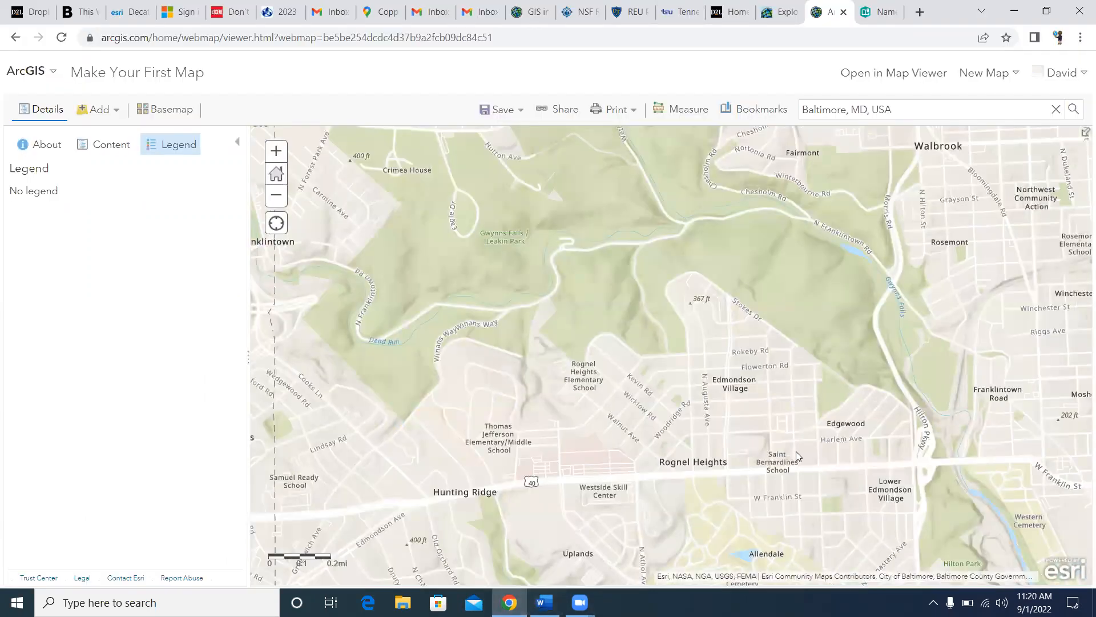
pyautogui.moveTo(860, 435); pyautogui.dragTo(754, 385)
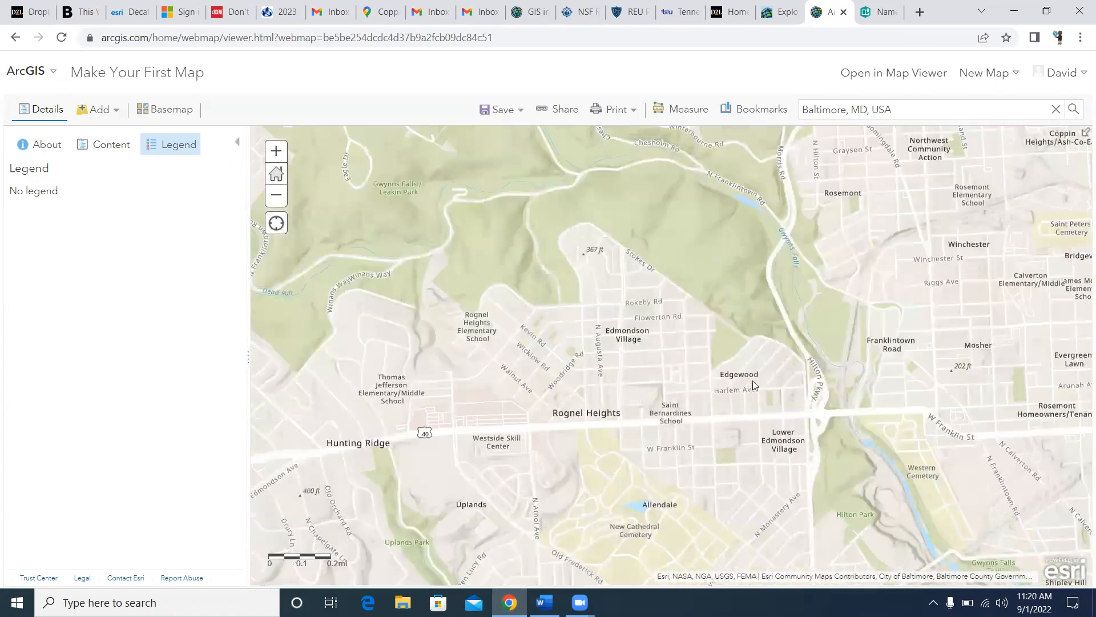
pyautogui.scroll(-1, 775, 381)
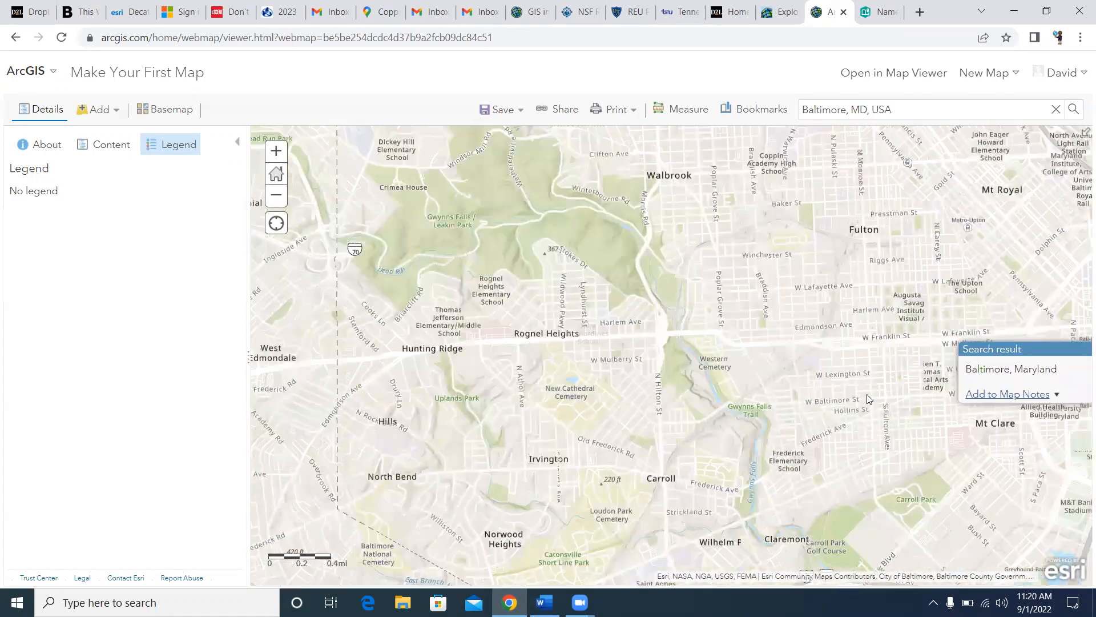
pyautogui.moveTo(657, 358); pyautogui.dragTo(487, 511)
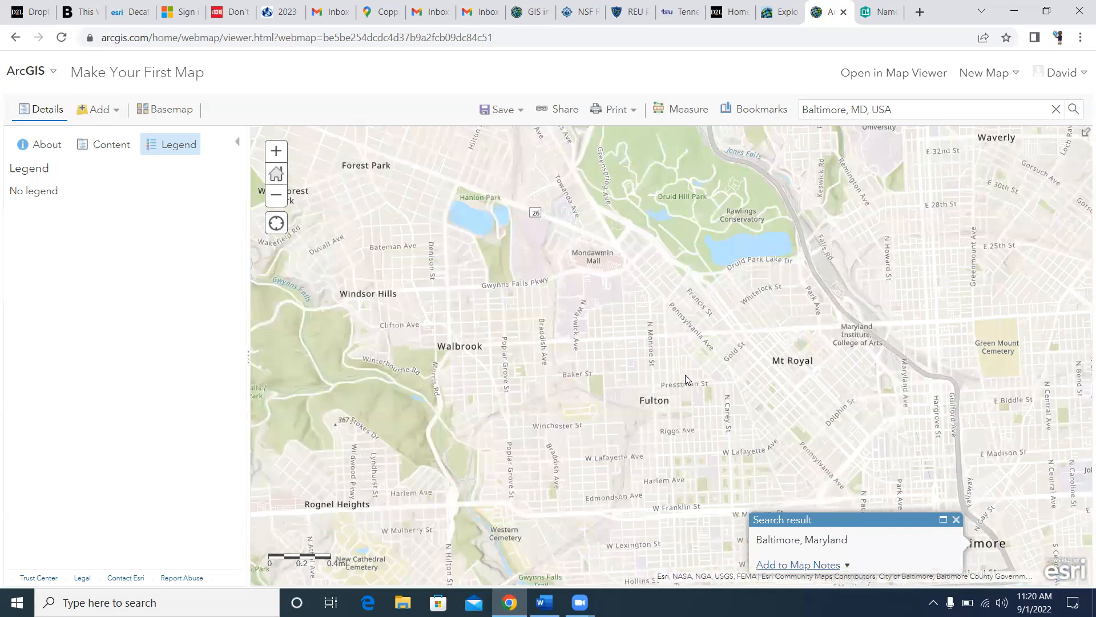
pyautogui.moveTo(738, 393); pyautogui.dragTo(603, 485)
pyautogui.moveTo(793, 277); pyautogui.dragTo(579, 451)
pyautogui.scroll(1, 813, 298)
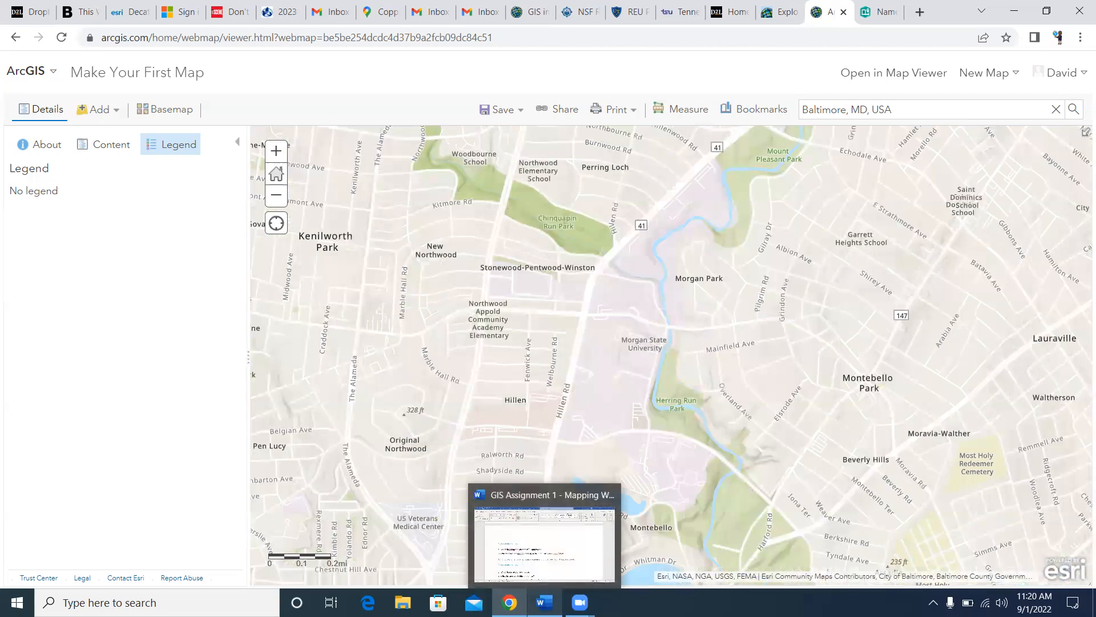
pyautogui.click(591, 502)
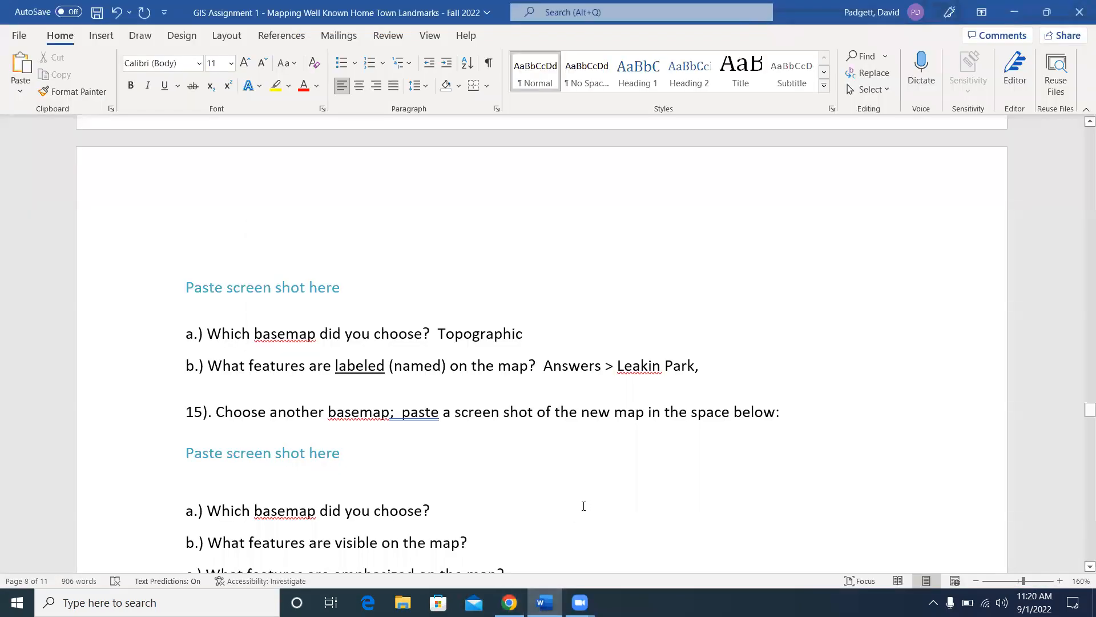
pyautogui.write('Morgan ')
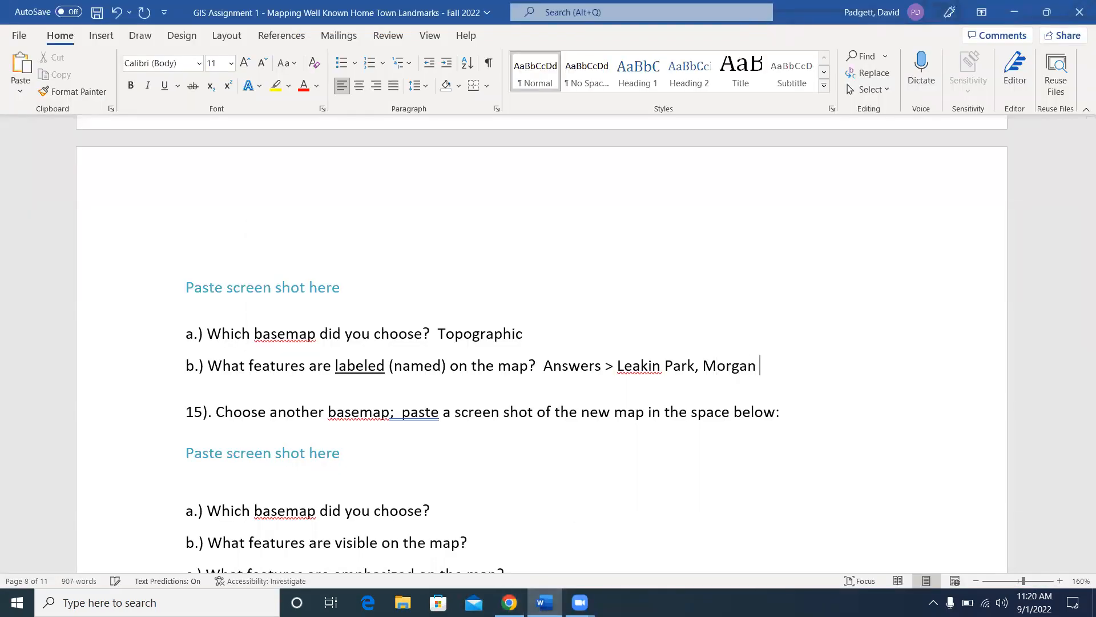
pyautogui.write('State Universit')
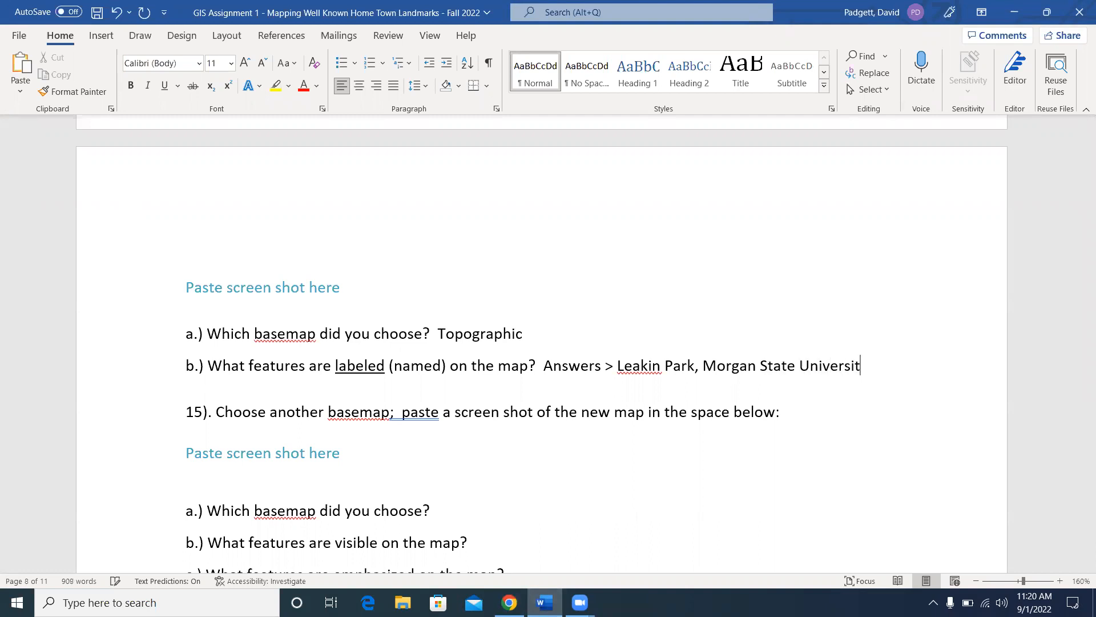
pyautogui.write('y,')
# Step: Find the lake south of Morgan State University on the ArcGIS map and add "Lake Montabello" to the 14b answer in Word
pyautogui.click(510, 602)
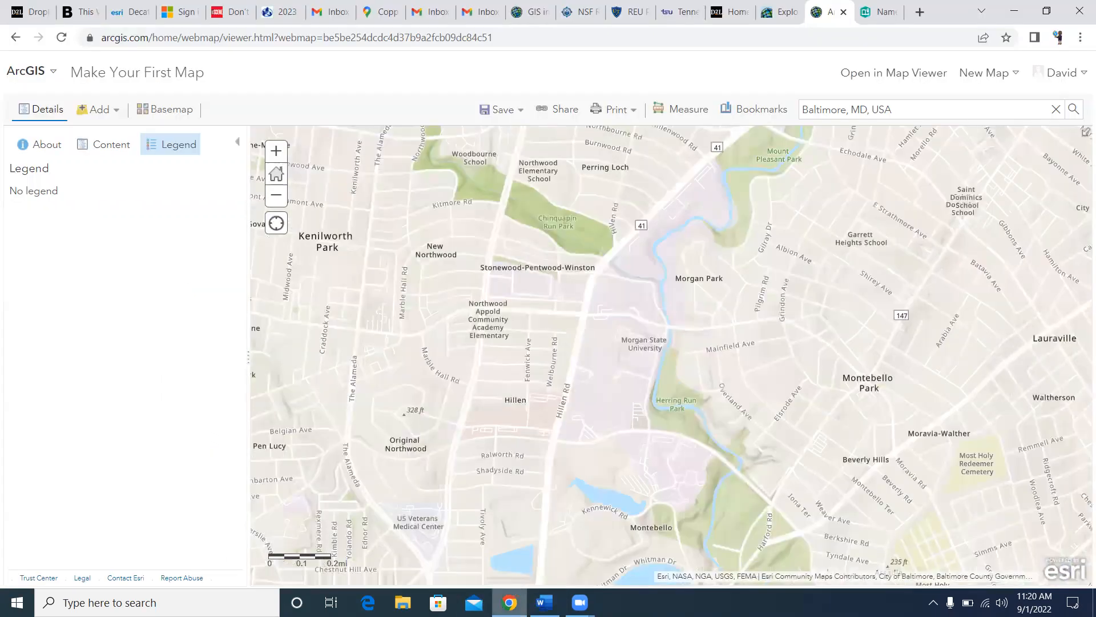
pyautogui.moveTo(813, 491); pyautogui.dragTo(768, 371)
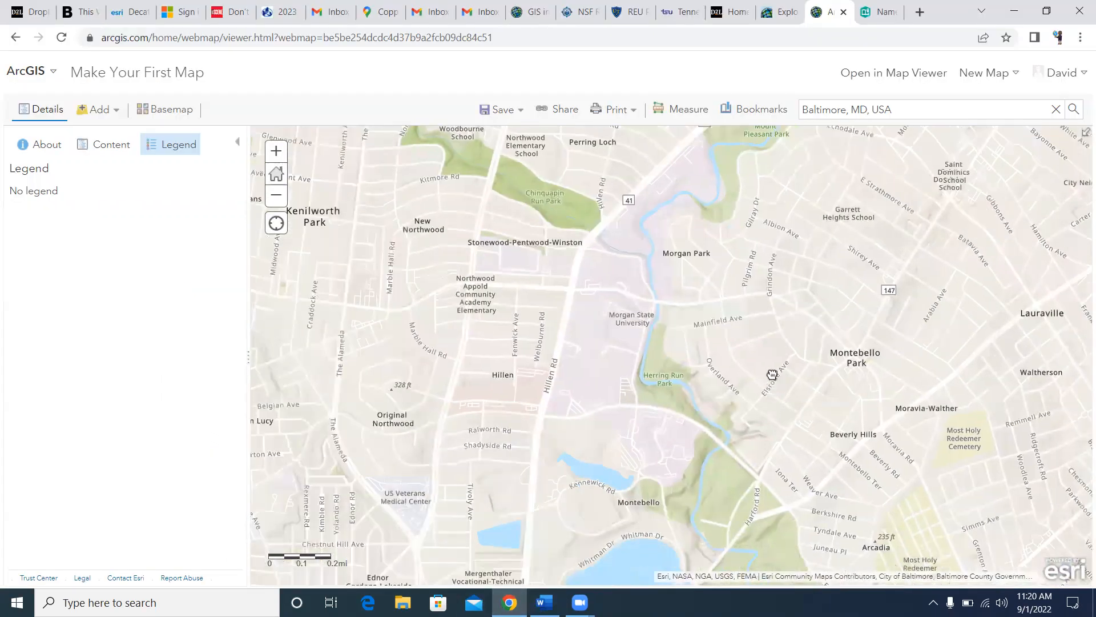
pyautogui.scroll(1, 548, 477)
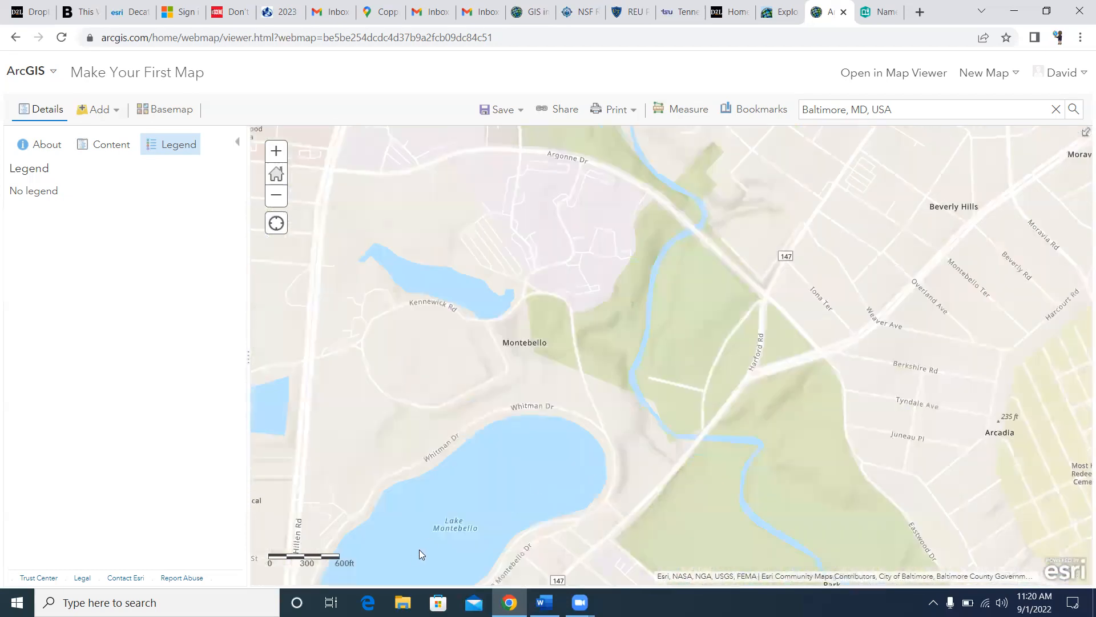
pyautogui.click(549, 596)
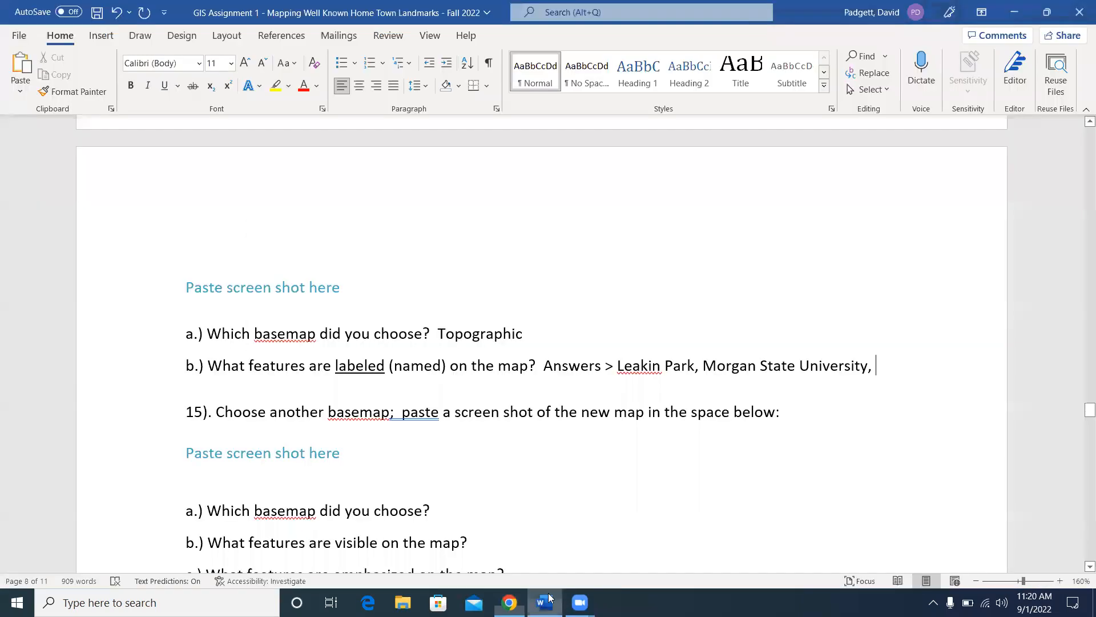
pyautogui.write('Lake Montabello')
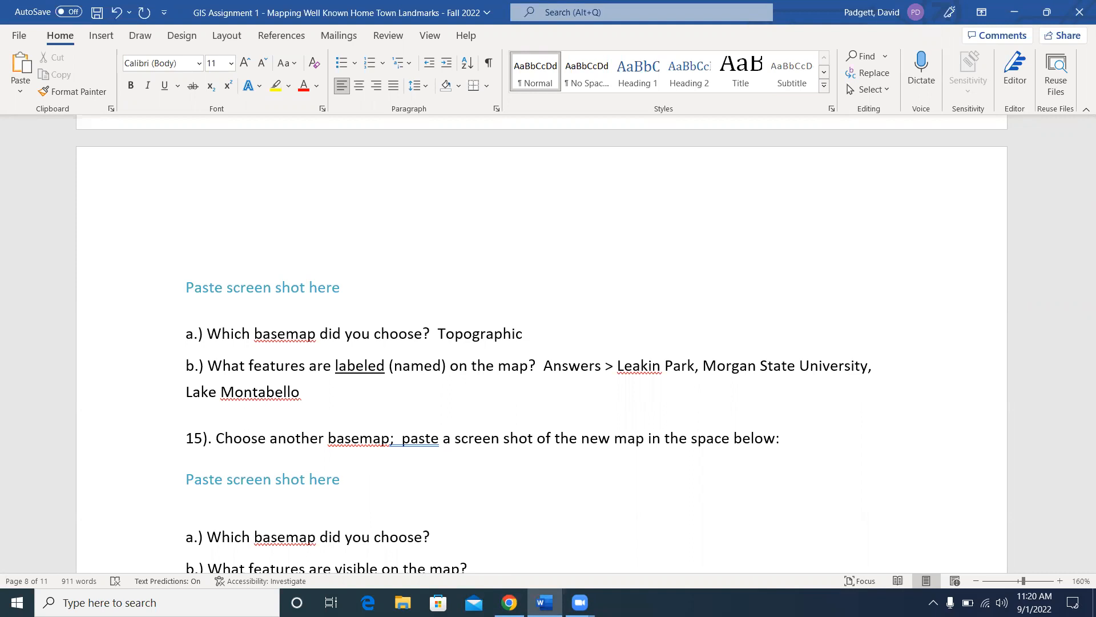
# Step: Check the lake's spelling on the ArcGIS map and correct its name in the 14b answer to "Lake Montebello"
pyautogui.hotkey('alt', 'Tab')
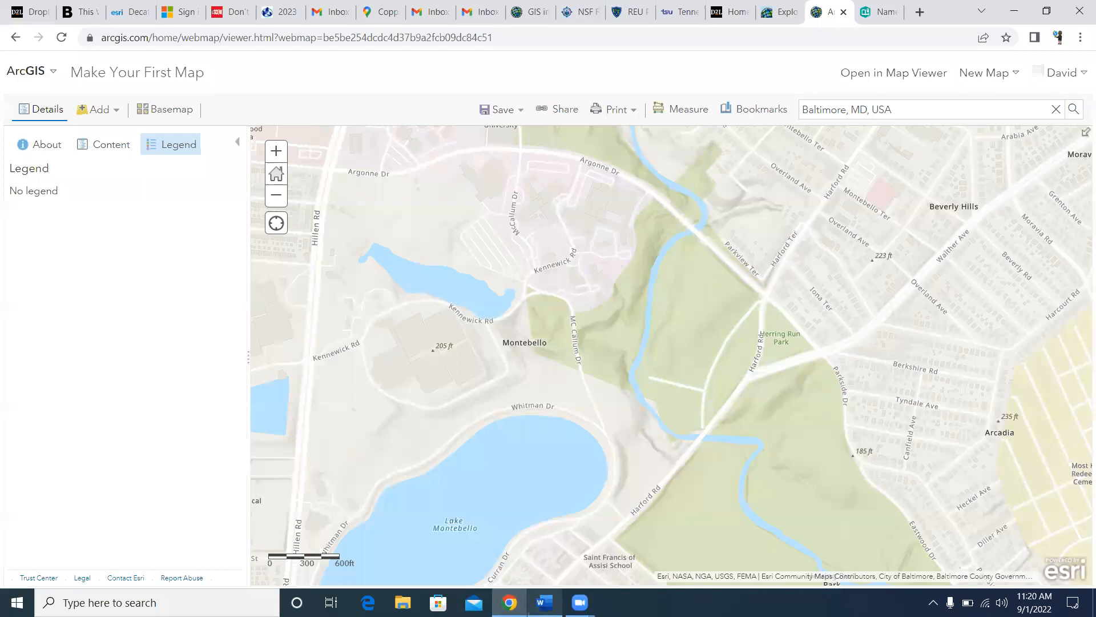
pyautogui.hotkey('alt', 'Tab')
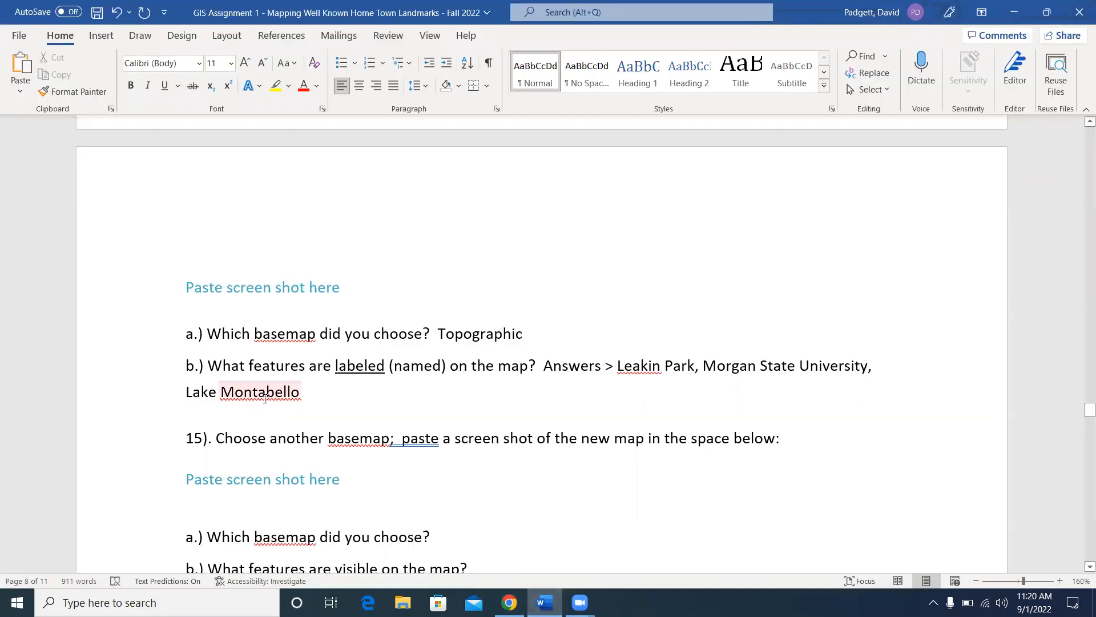
pyautogui.press('BackSpace')
pyautogui.write('e')
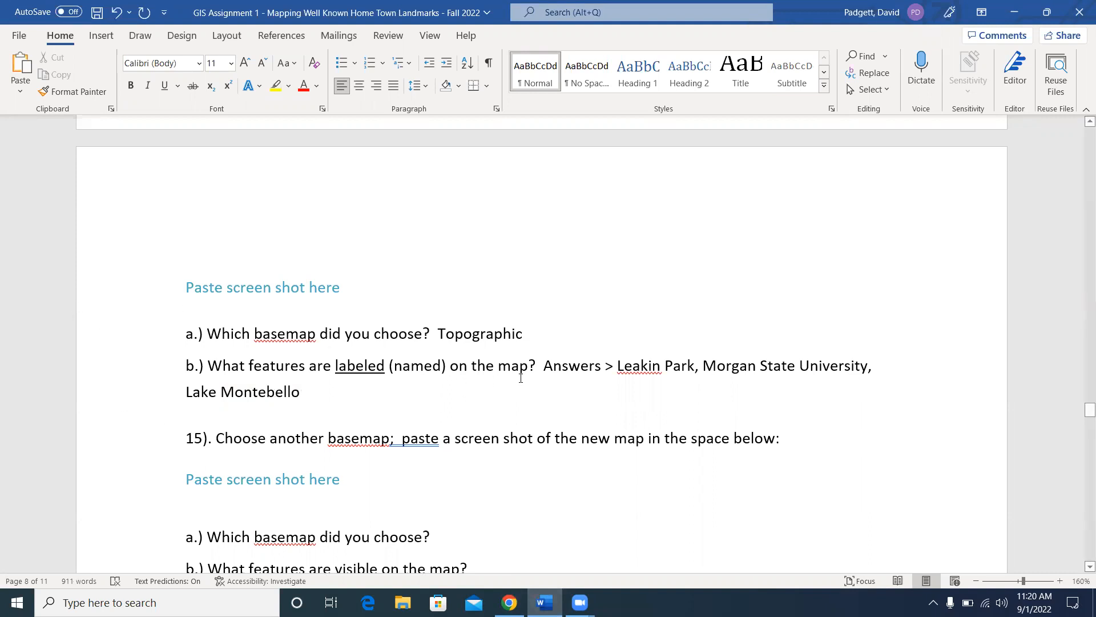
pyautogui.scroll(-1, 798, 442)
pyautogui.scroll(-1, 798, 442)
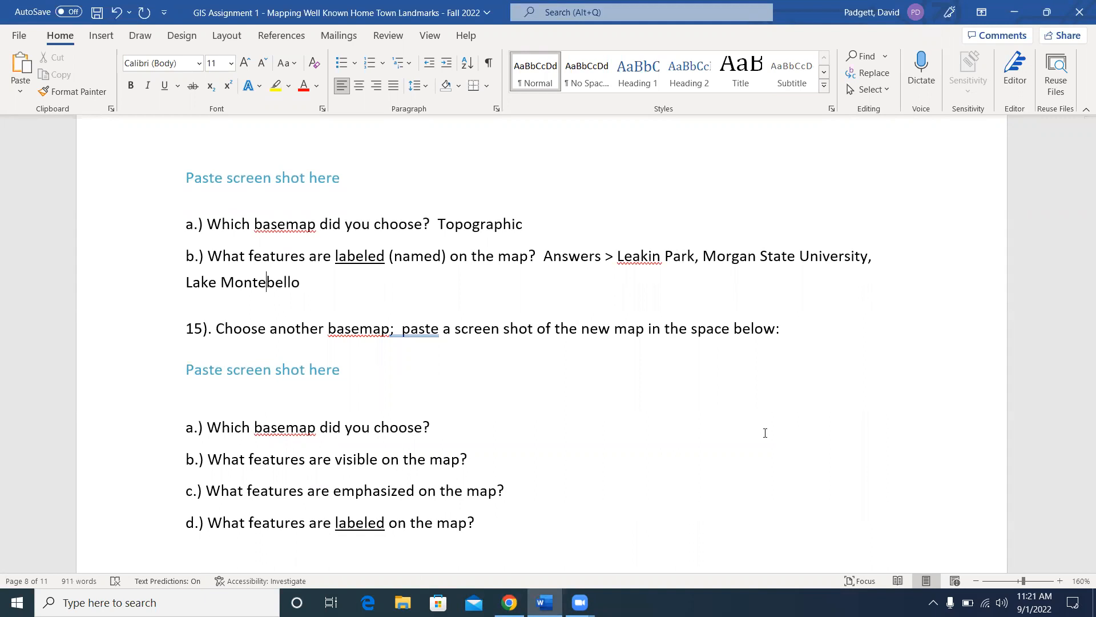
# Step: Frame all of Baltimore on the topographic ArcGIS map and paste a screenshot of it above question 14a in the Word document
pyautogui.scroll(3, 765, 432)
pyautogui.click(205, 292)
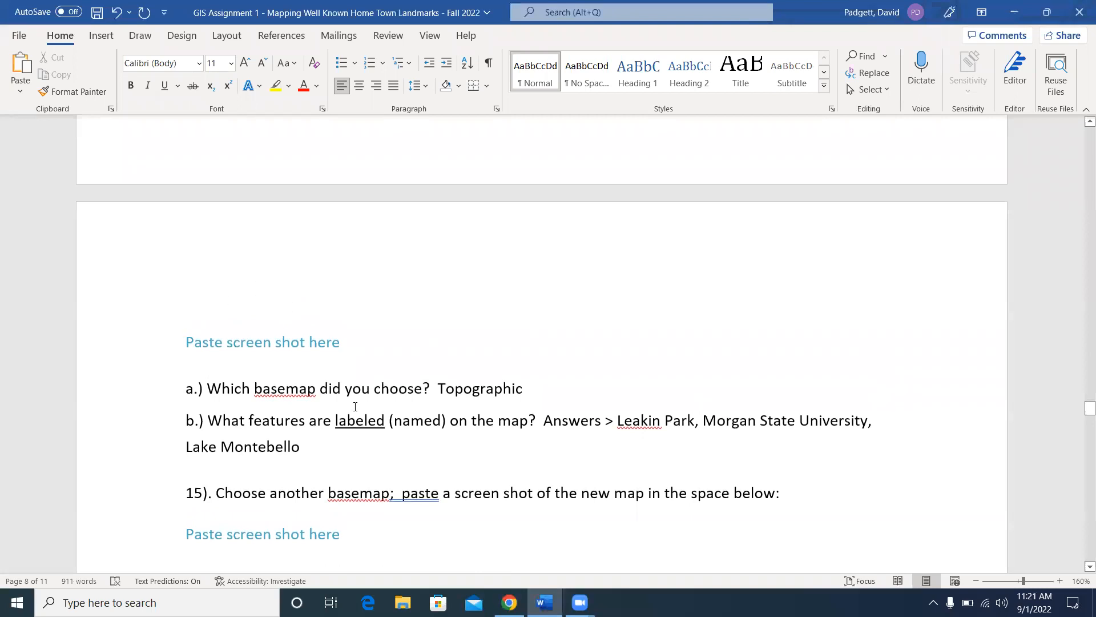
pyautogui.hotkey('alt', 'Tab')
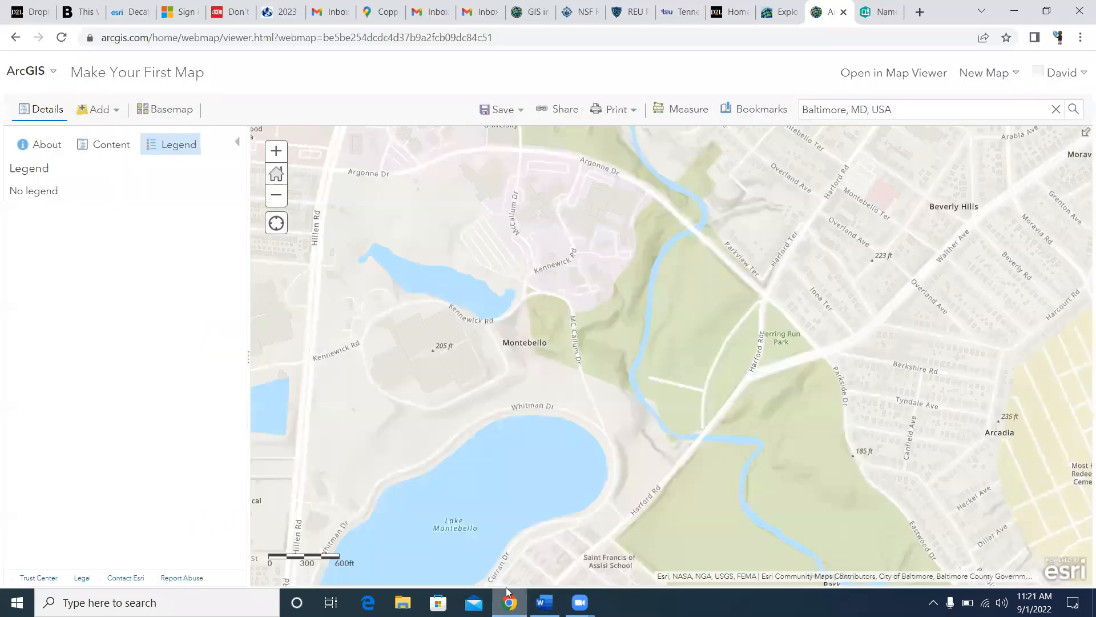
pyautogui.scroll(-2, 529, 344)
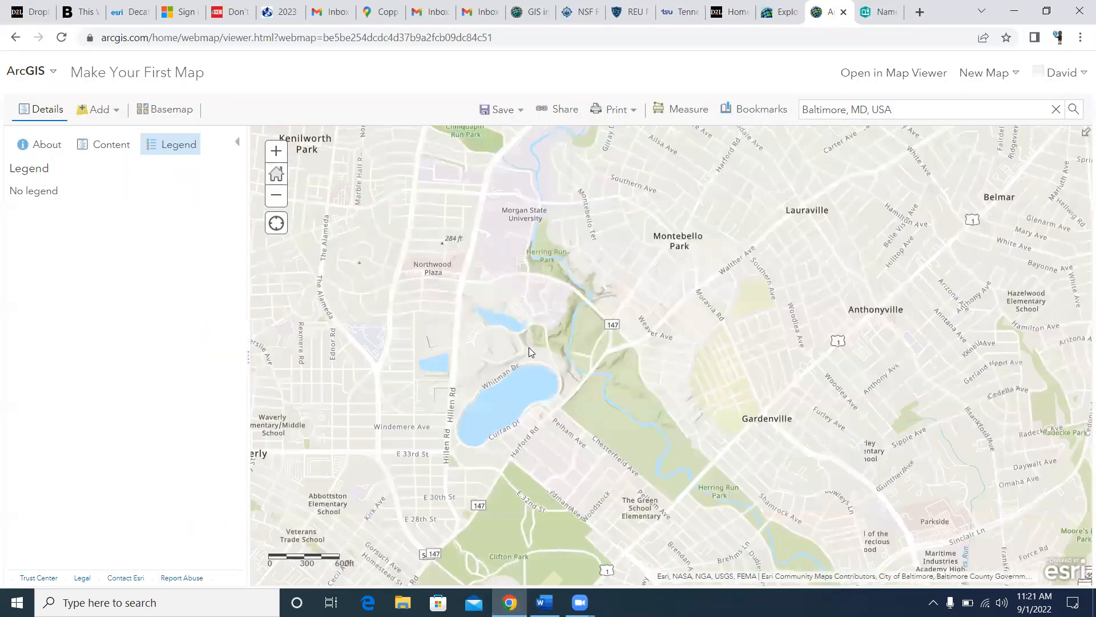
pyautogui.scroll(-3, 529, 345)
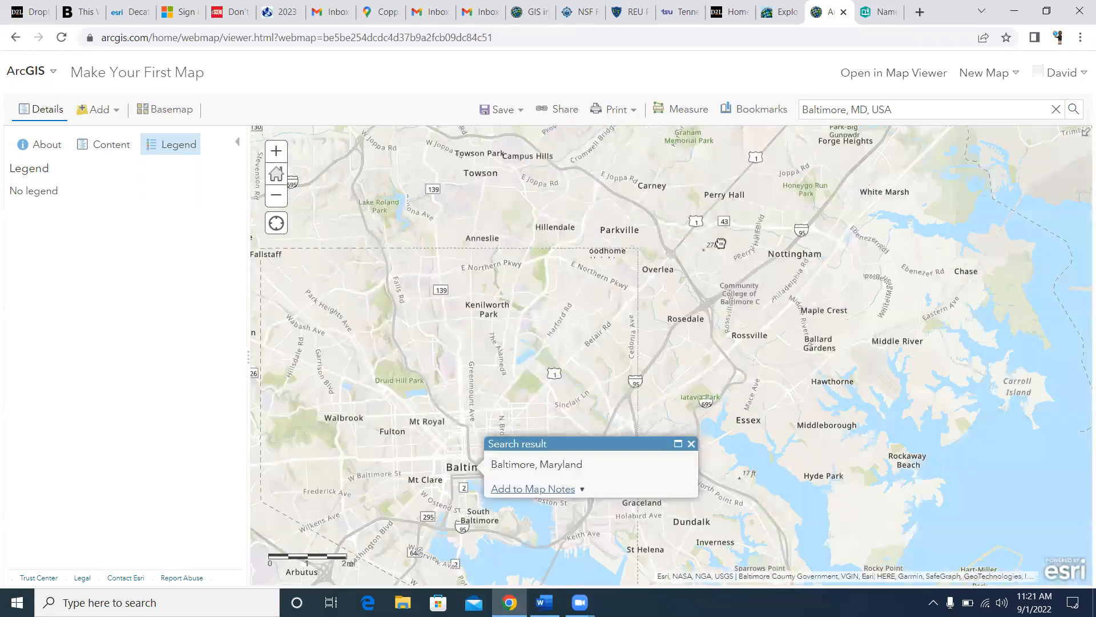
pyautogui.moveTo(426, 348); pyautogui.dragTo(628, 238)
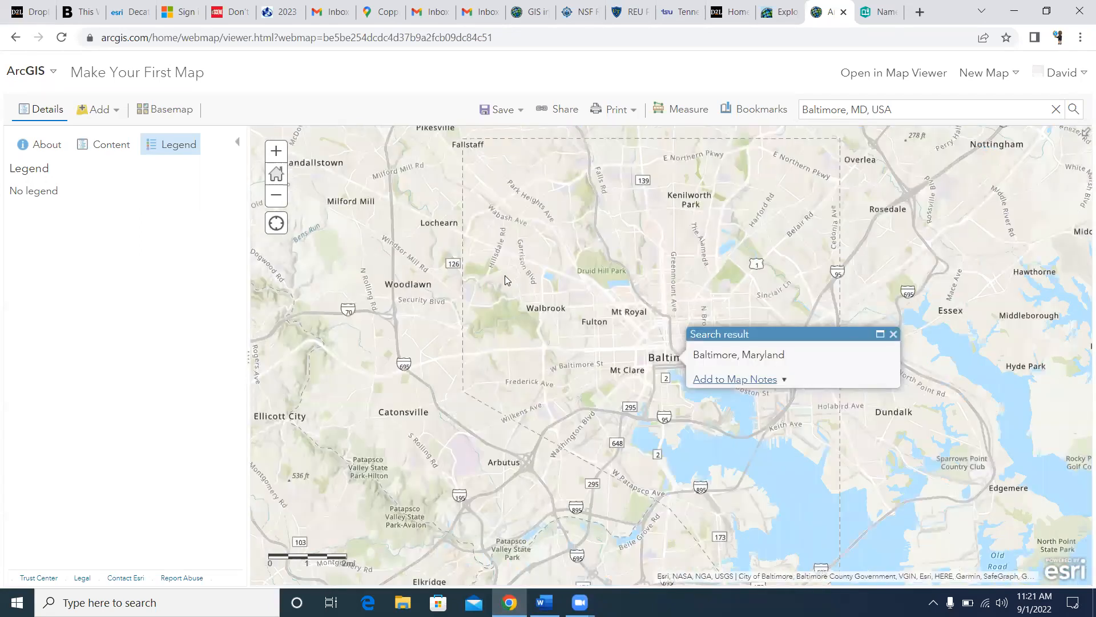
pyautogui.click(545, 602)
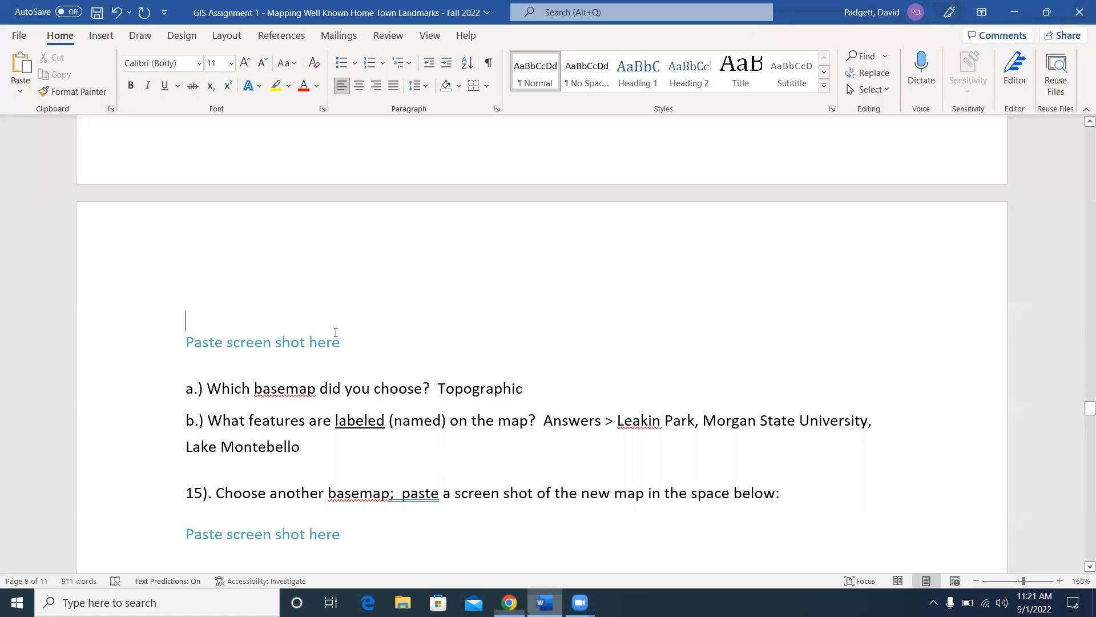
pyautogui.click(21, 65)
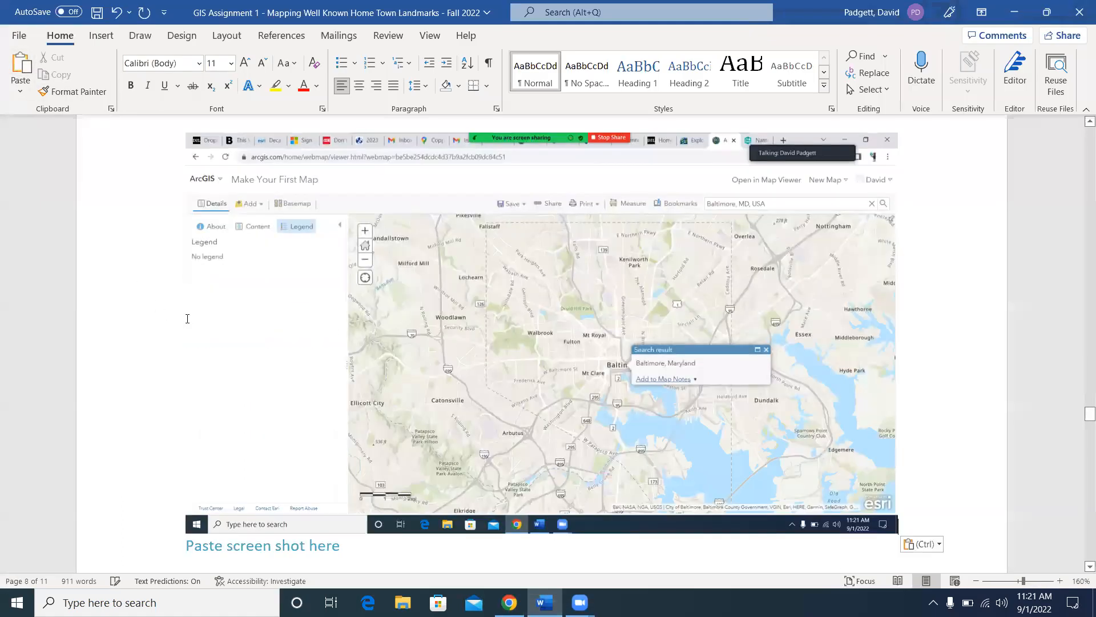
# Step: Look over the pasted screenshot and read through questions 15 to 17 of the assignment
pyautogui.scroll(-4, 229, 335)
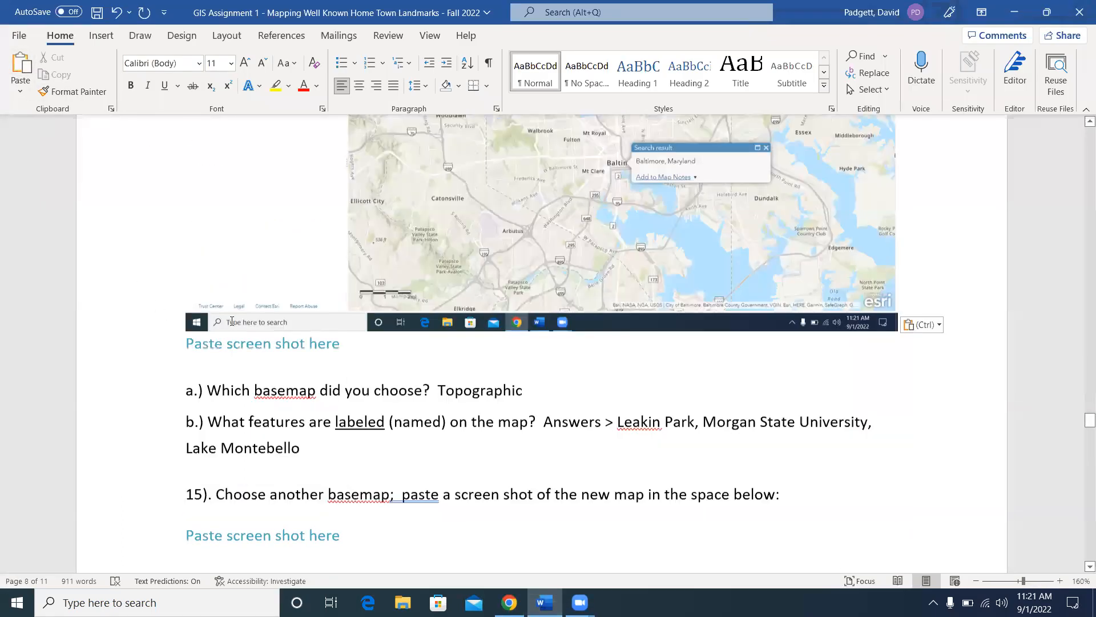
pyautogui.scroll(8, 230, 323)
pyautogui.scroll(2, 232, 320)
pyautogui.scroll(-10, 531, 324)
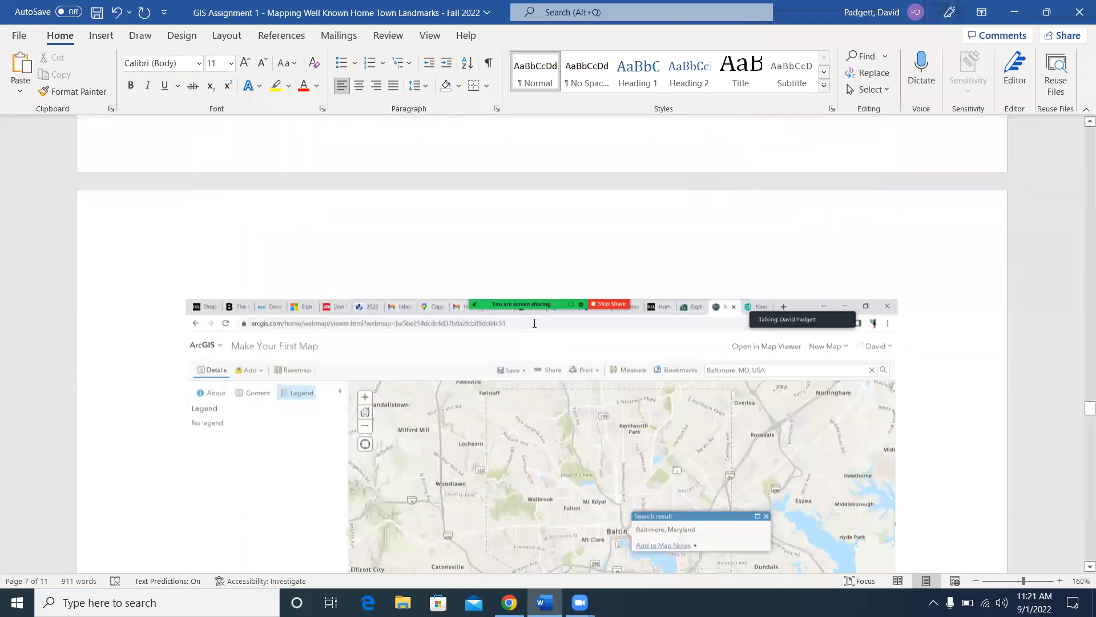
pyautogui.scroll(-3, 536, 321)
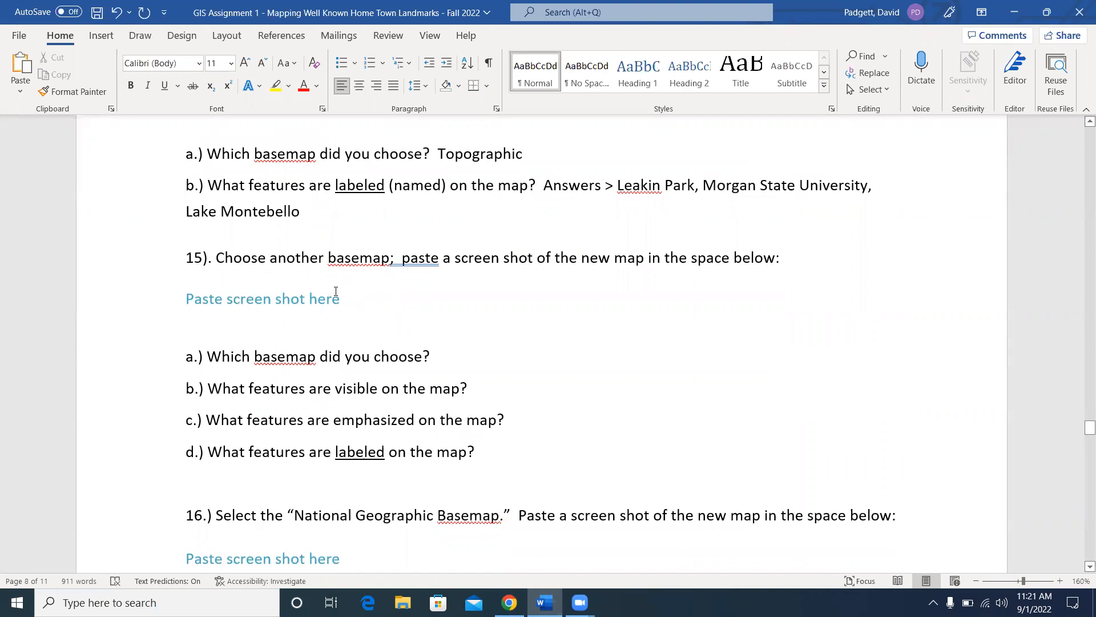
pyautogui.scroll(-1, 499, 335)
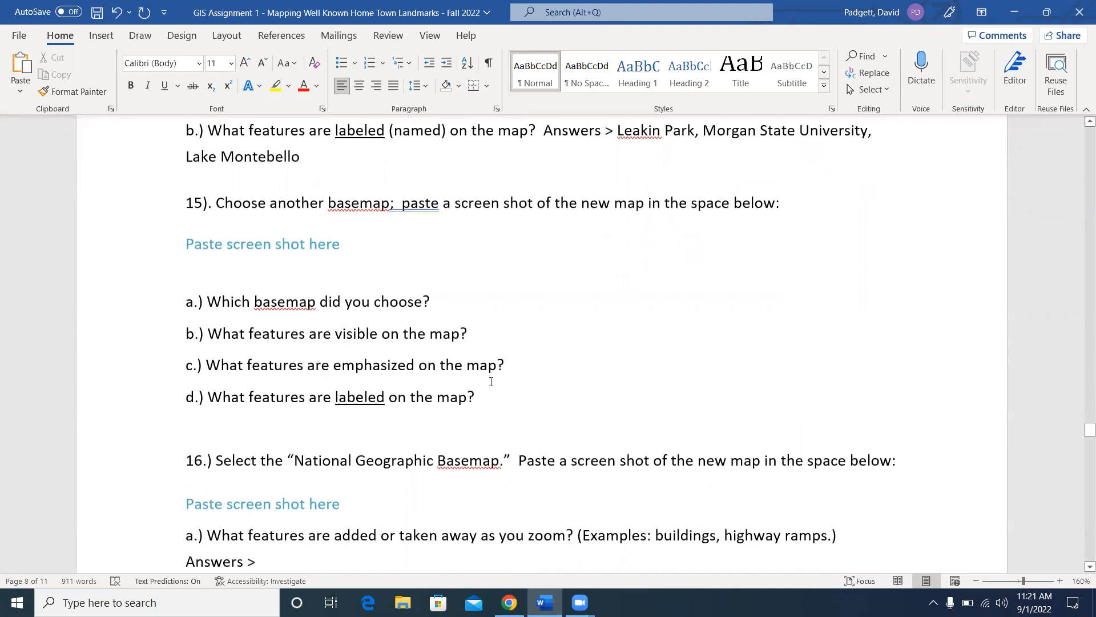
pyautogui.scroll(-4, 609, 325)
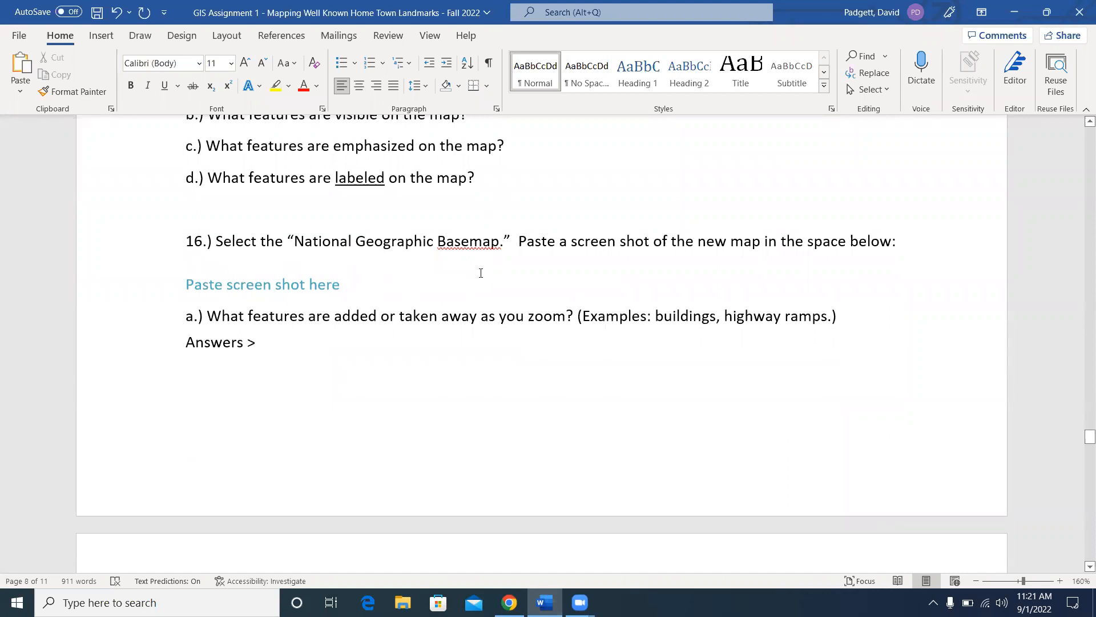
pyautogui.scroll(-7, 502, 311)
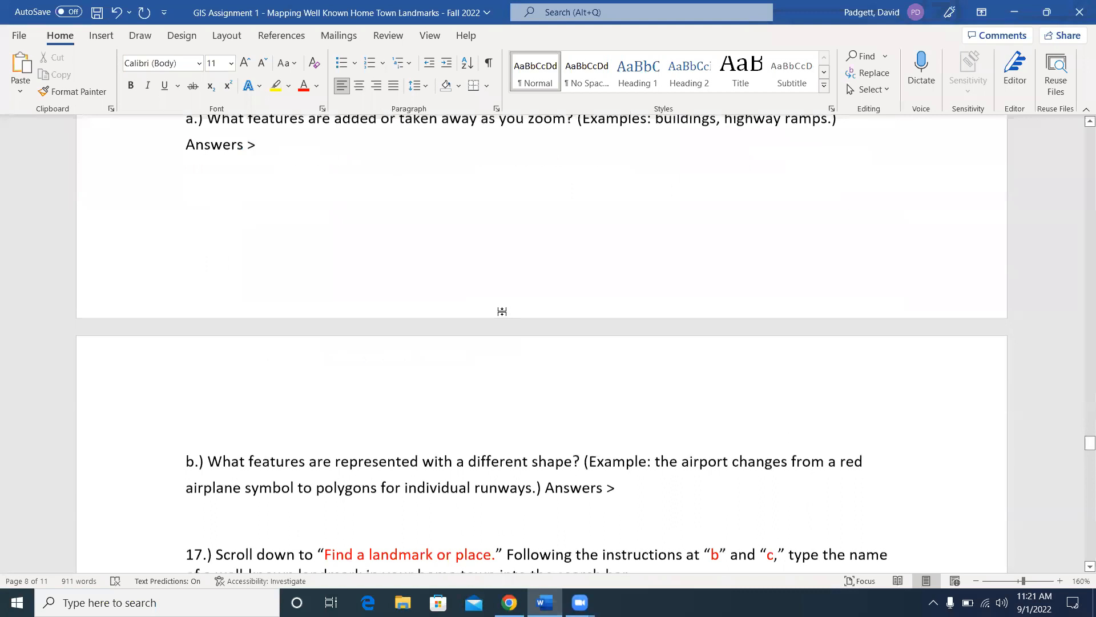
pyautogui.scroll(-4, 510, 303)
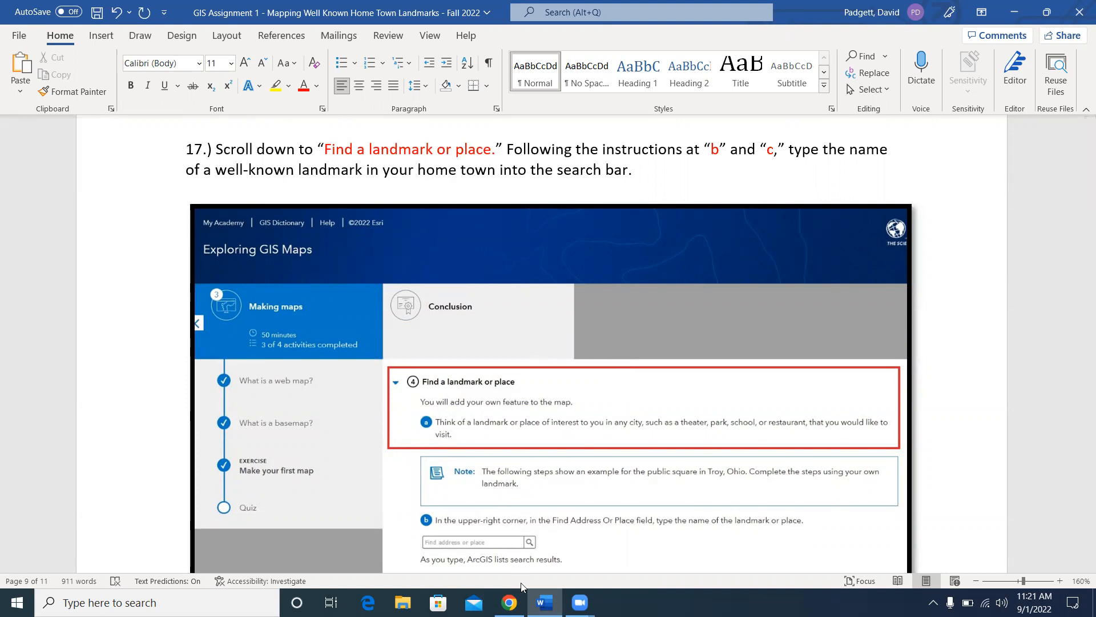
# Step: Switch to the Exploring GIS Maps course in Chrome and read exercise step 4, "Find a landmark or place", alongside question 17
pyautogui.click(510, 602)
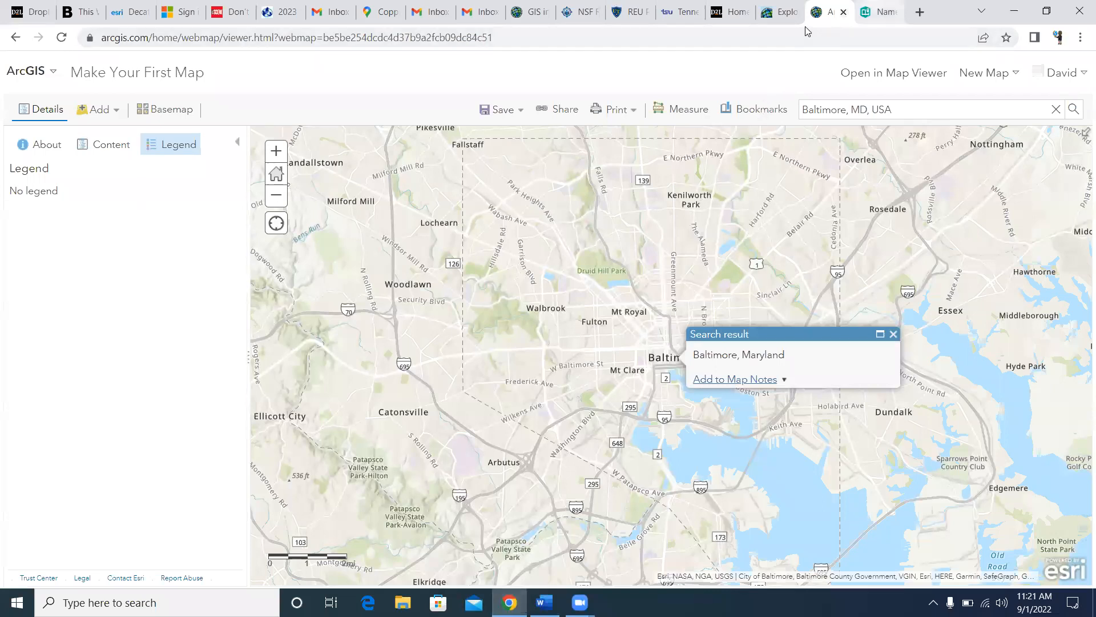
pyautogui.hotkey('ctrl', 'shift', 'Tab')
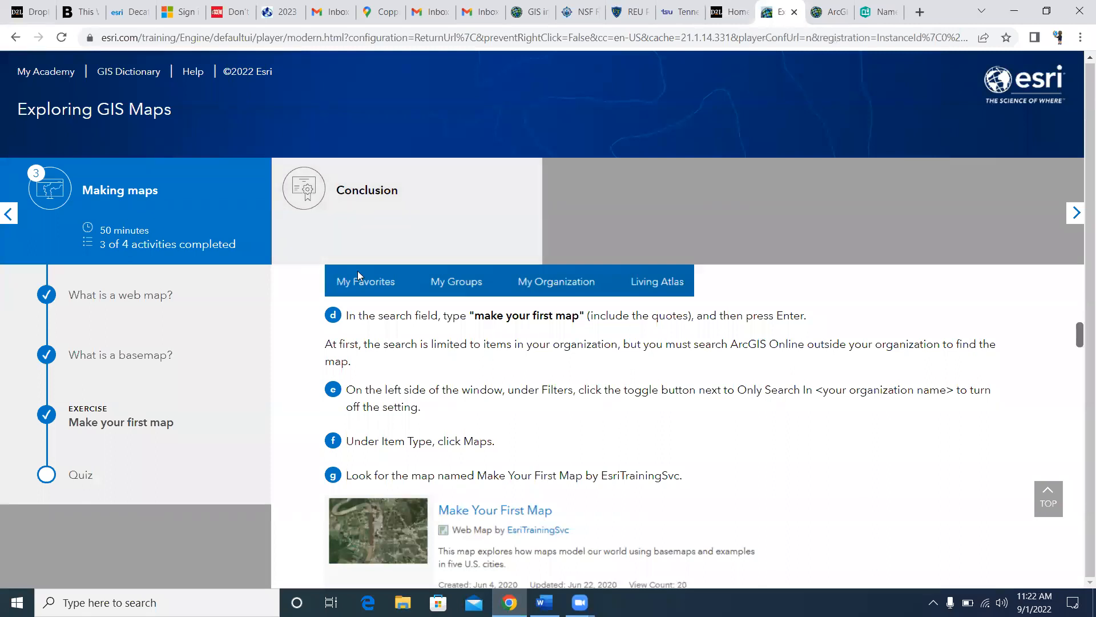
pyautogui.scroll(-5, 302, 304)
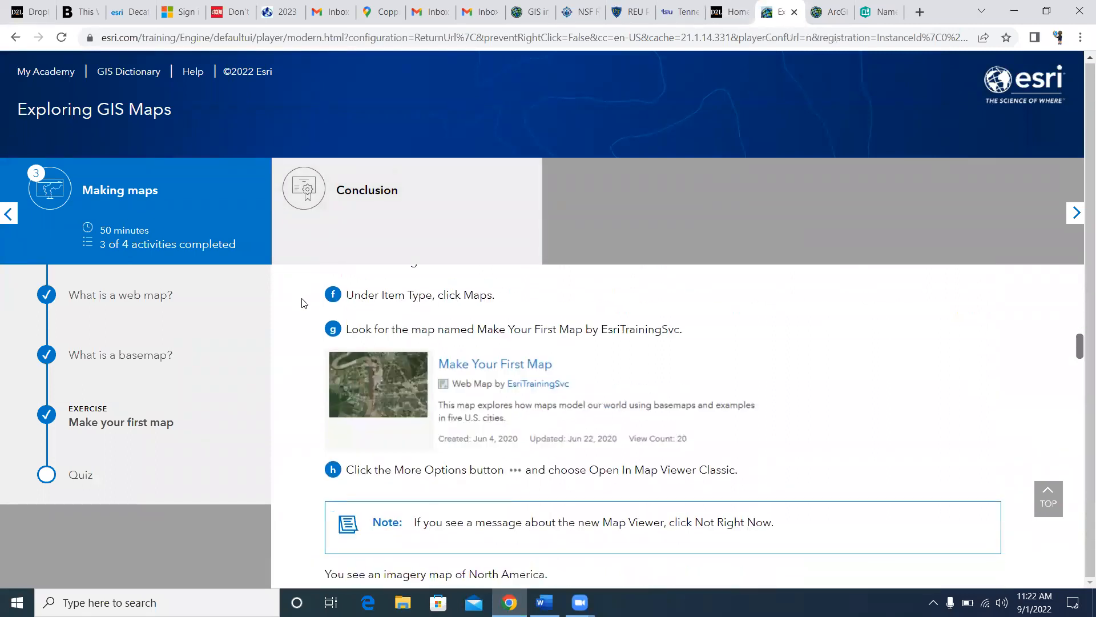
pyautogui.scroll(-1, 304, 303)
pyautogui.scroll(-10, 305, 303)
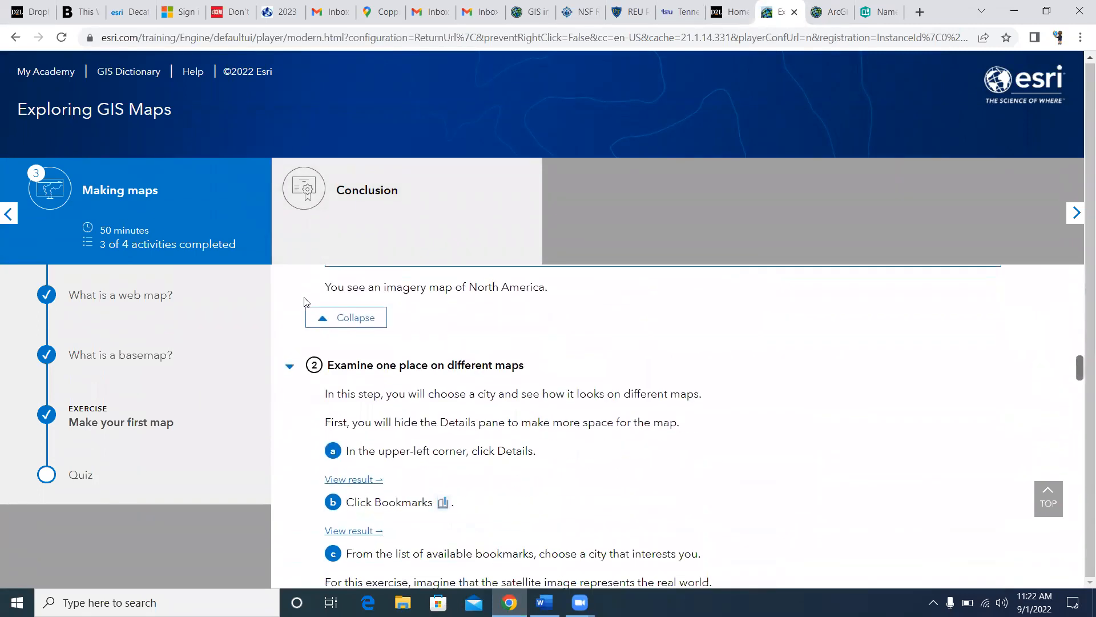
pyautogui.scroll(-8, 309, 301)
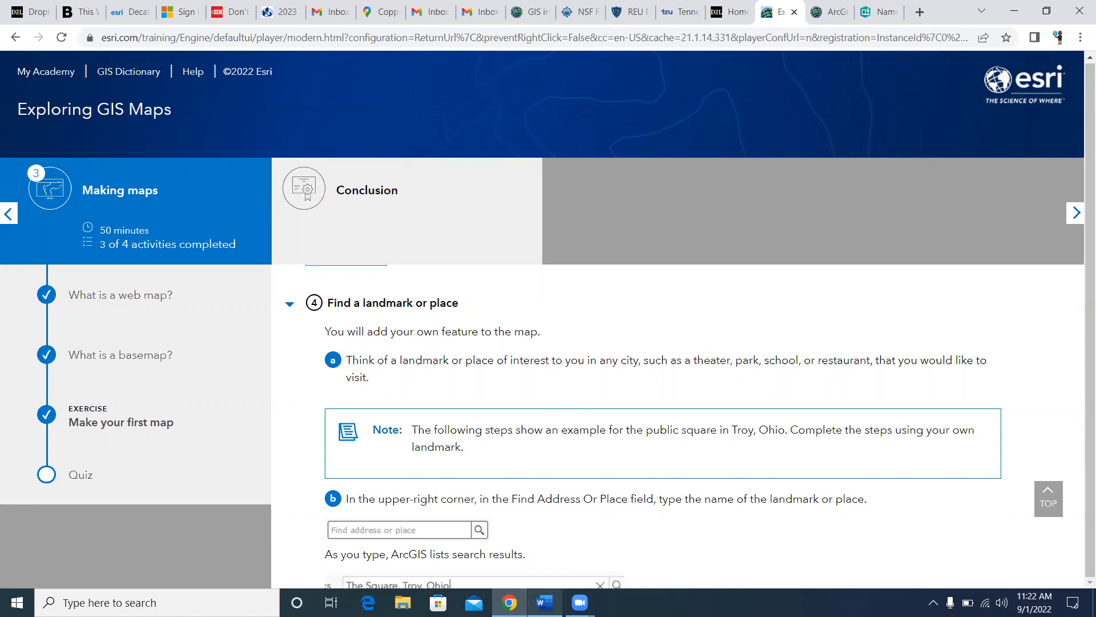
pyautogui.click(545, 603)
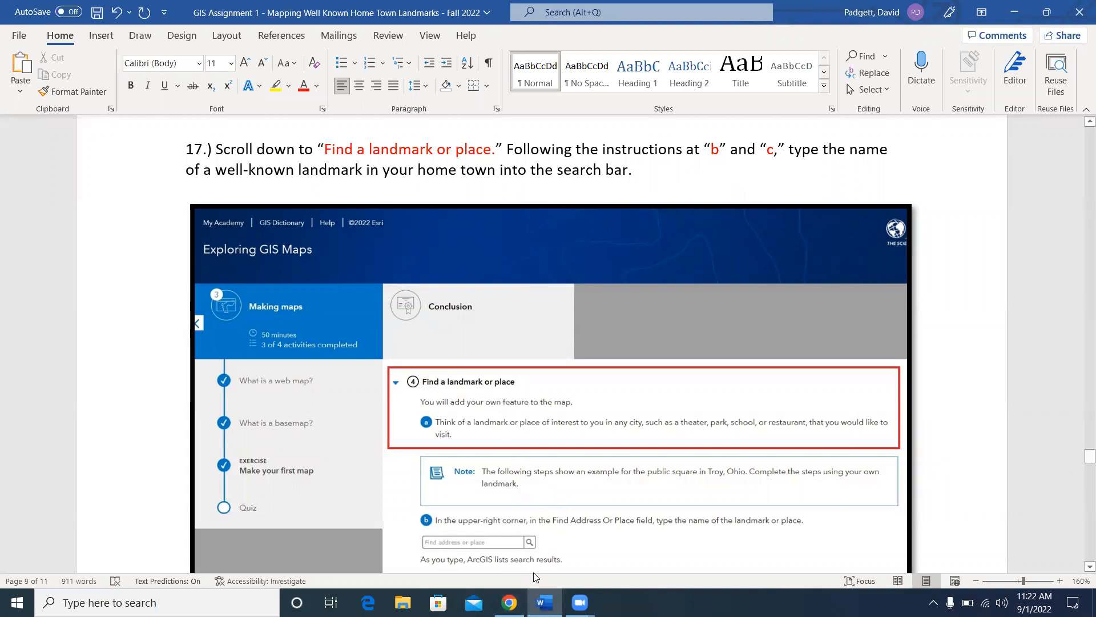
pyautogui.click(510, 602)
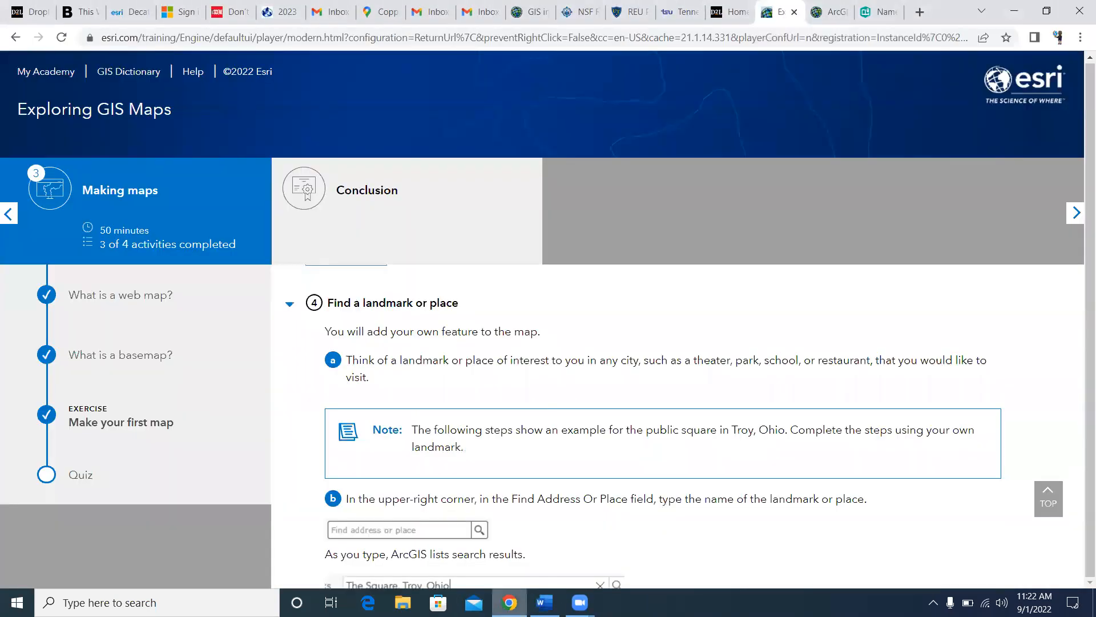
pyautogui.scroll(-3, 558, 401)
pyautogui.scroll(2, 565, 405)
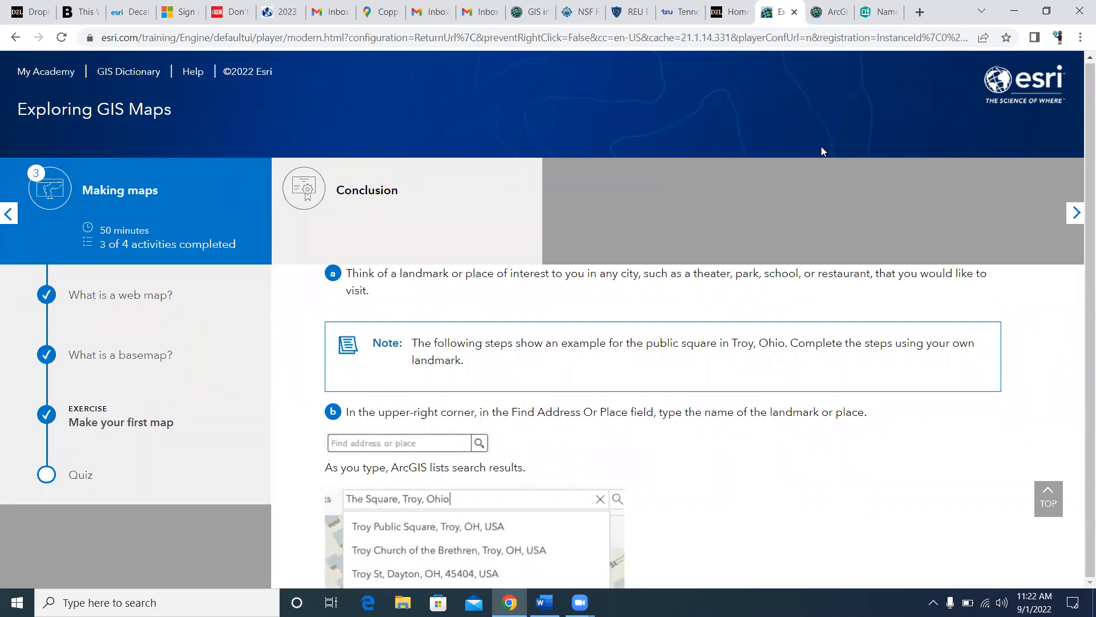
# Step: Replace the Baltimore search on the ArcGIS map with "Coppin State U" and go to the suggested Coppin State University
pyautogui.click(830, 23)
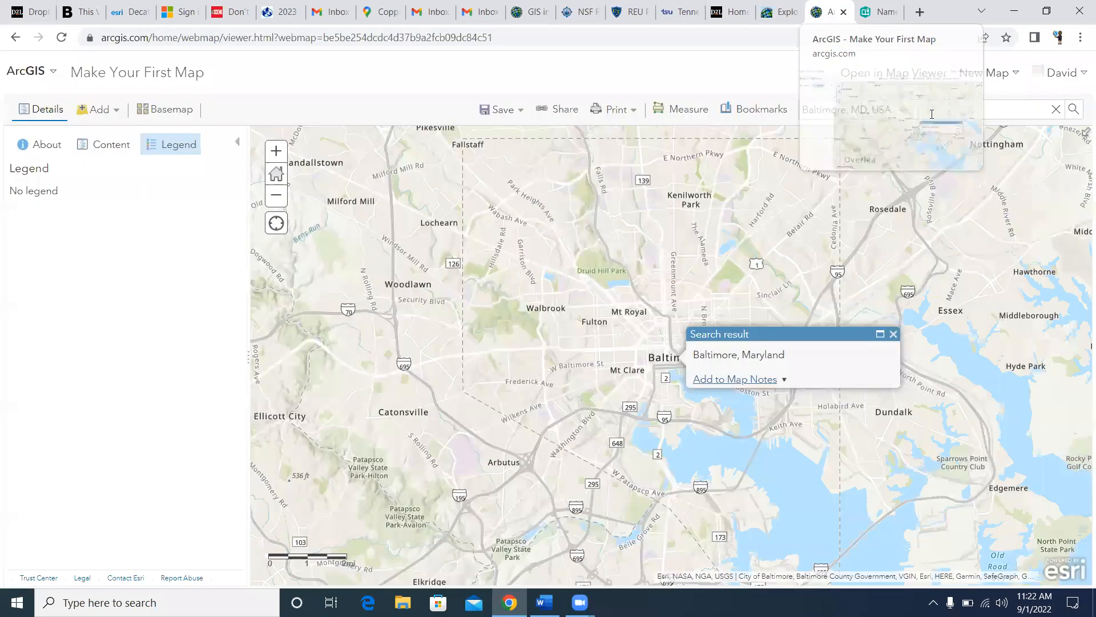
pyautogui.press('BackSpace')
pyautogui.press('BackSpace')
pyautogui.press('BackSpace')
pyautogui.press('BackSpace')
pyautogui.press('BackSpace')
pyautogui.press('BackSpace')
pyautogui.press('BackSpace')
pyautogui.press('BackSpace')
pyautogui.press('BackSpace')
pyautogui.press('BackSpace')
pyautogui.press('BackSpace')
pyautogui.press('BackSpace')
pyautogui.press('BackSpace')
pyautogui.press('BackSpace')
pyautogui.press('BackSpace')
pyautogui.press('BackSpace')
pyautogui.press('BackSpace')
pyautogui.press('BackSpace')
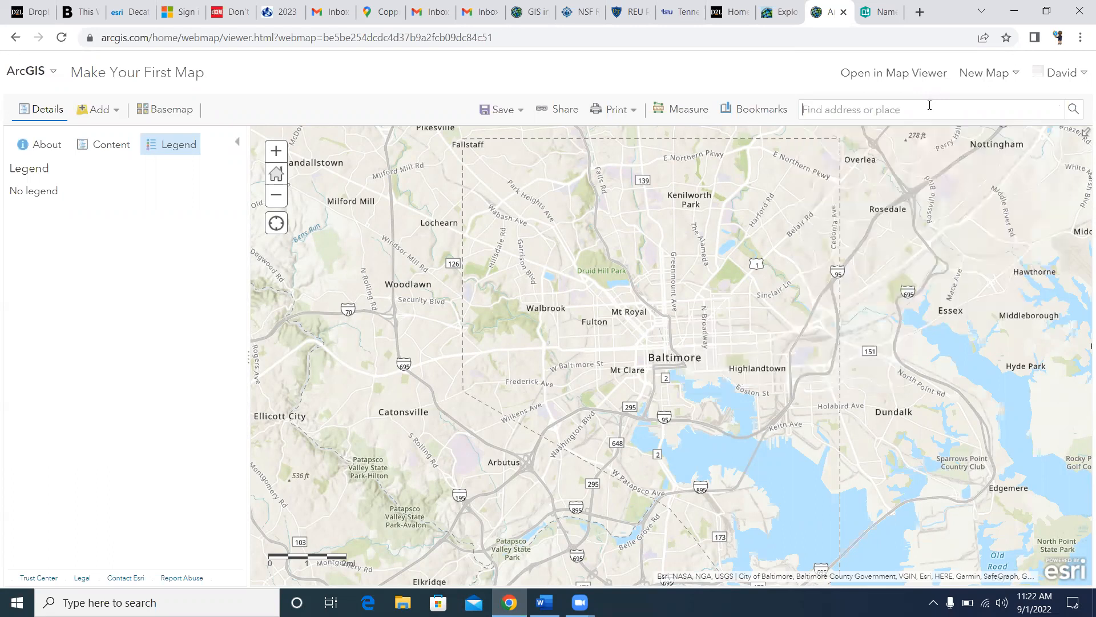
pyautogui.write('Coppin Stat')
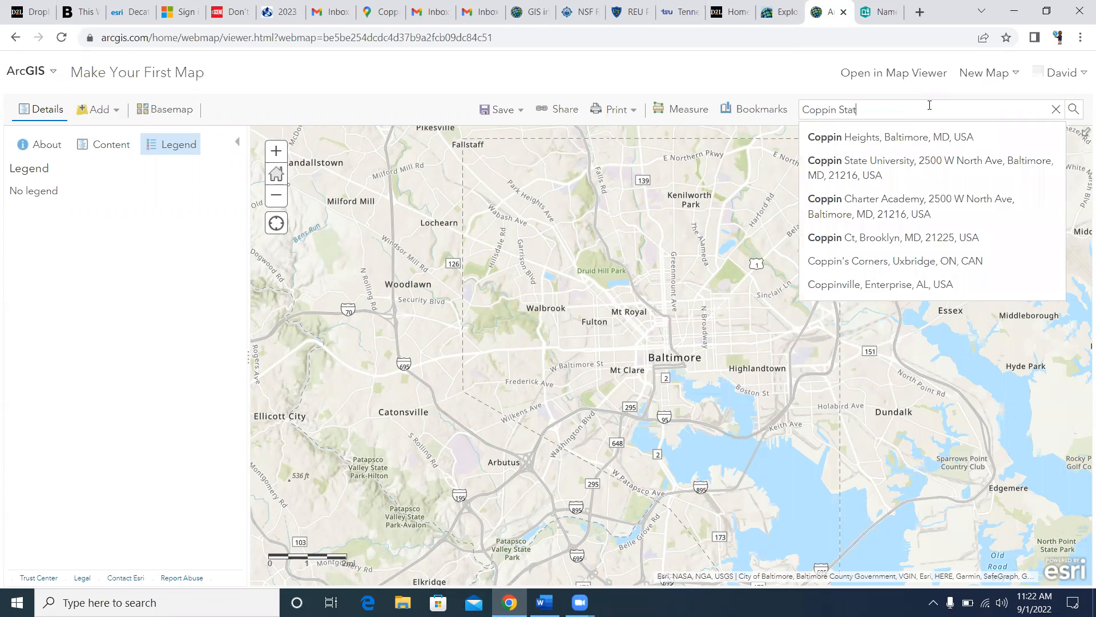
pyautogui.write('e U')
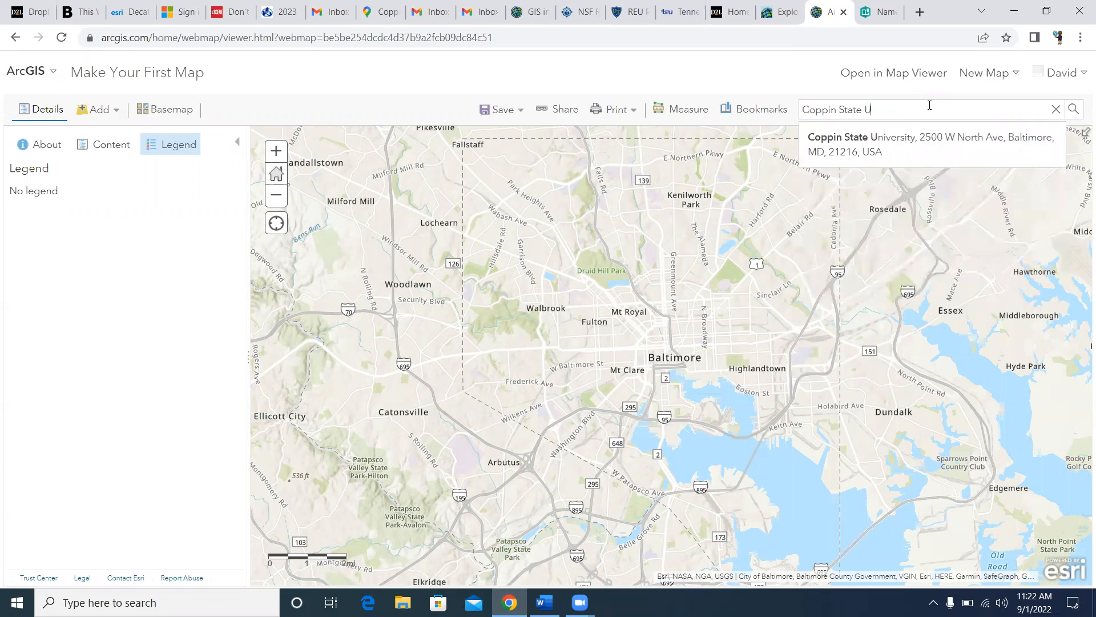
pyautogui.click(902, 143)
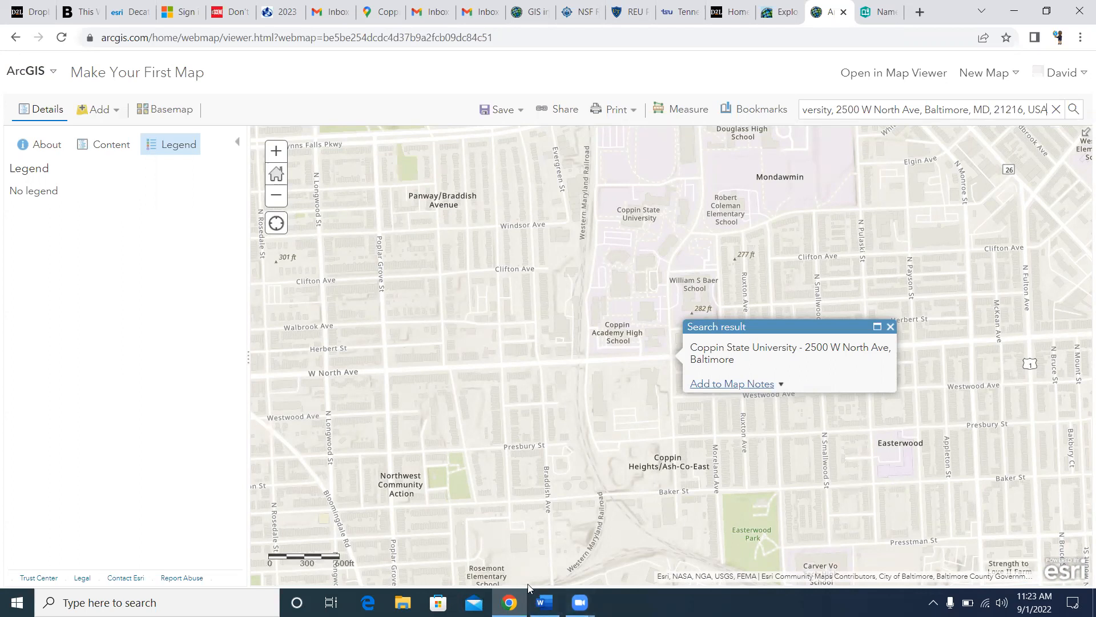
# Step: Enter "Coppin State University" in Word as the answer to question 18a about the well-known landmark
pyautogui.click(545, 601)
pyautogui.scroll(-5, 754, 514)
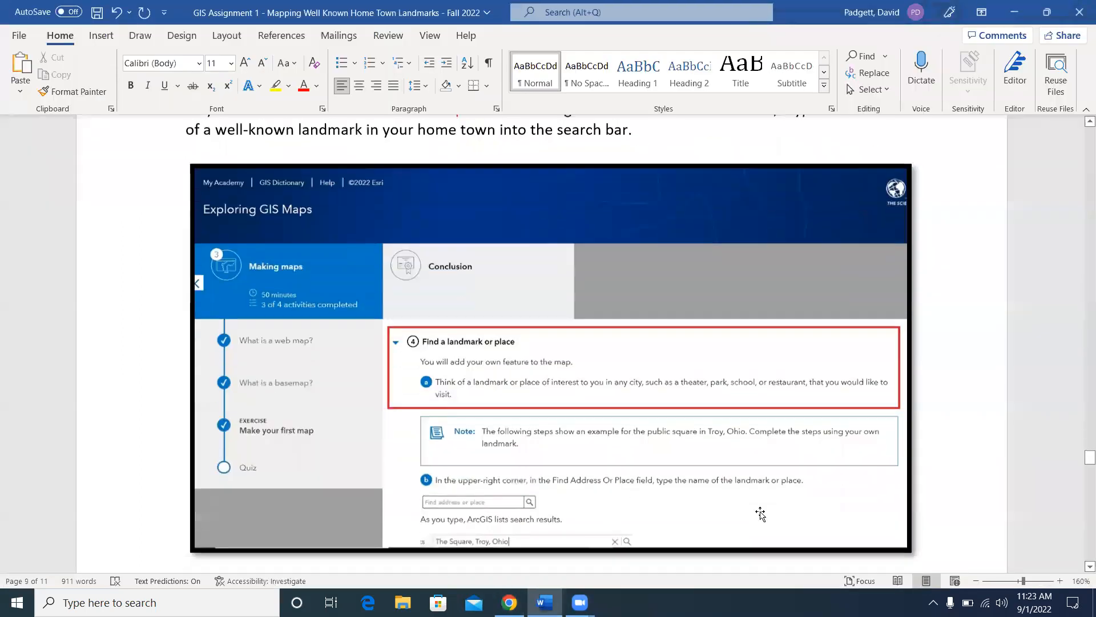
pyautogui.scroll(-7, 762, 511)
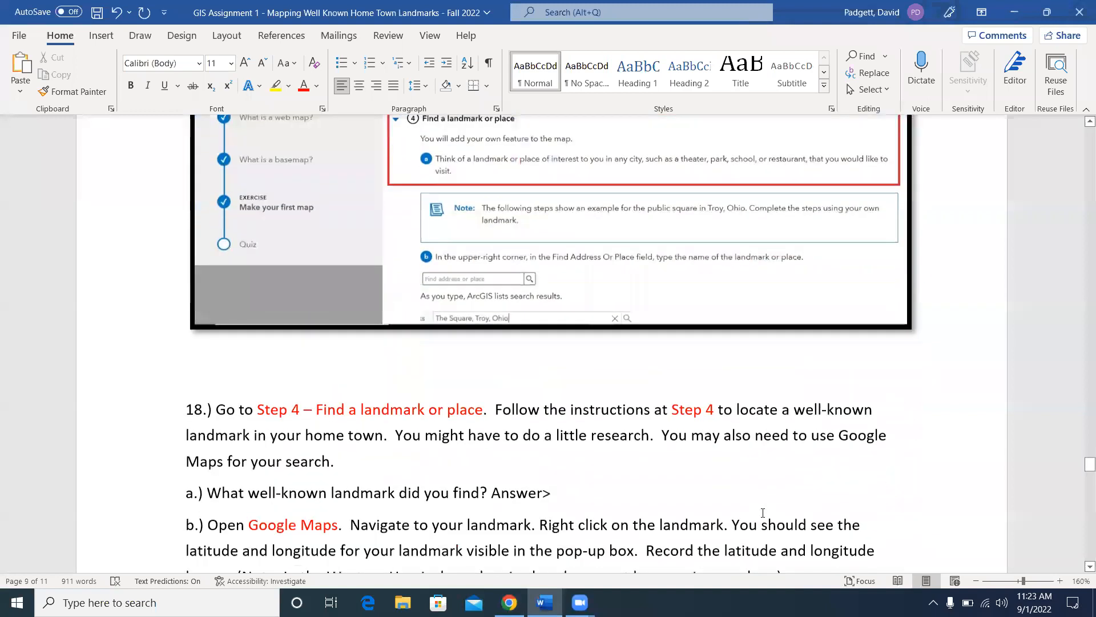
pyautogui.scroll(-1, 763, 512)
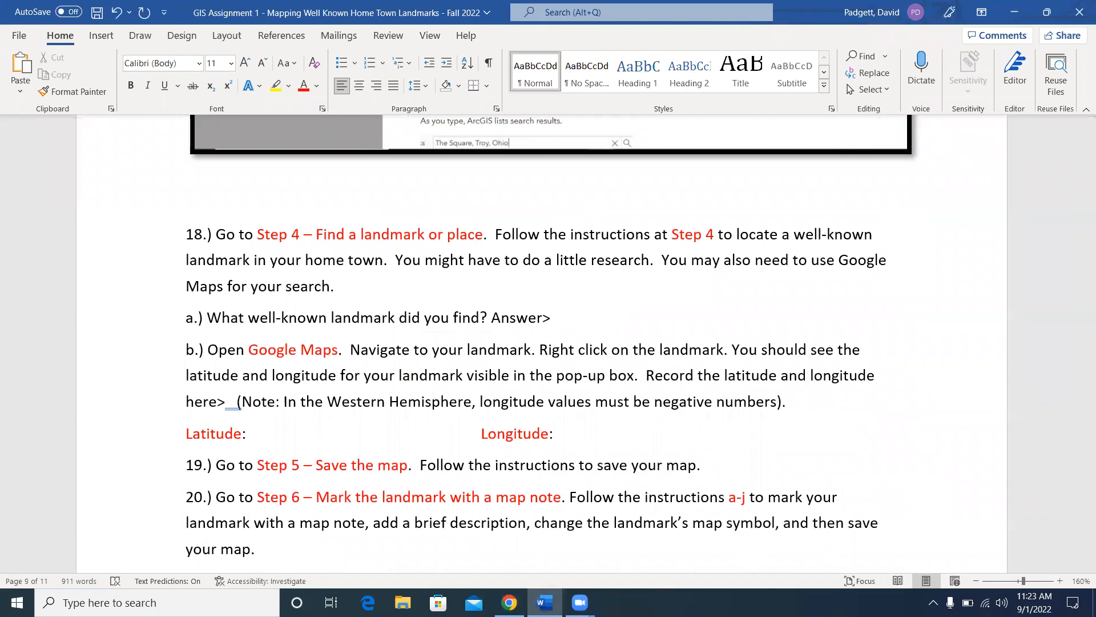
pyautogui.write('Coppin State University')
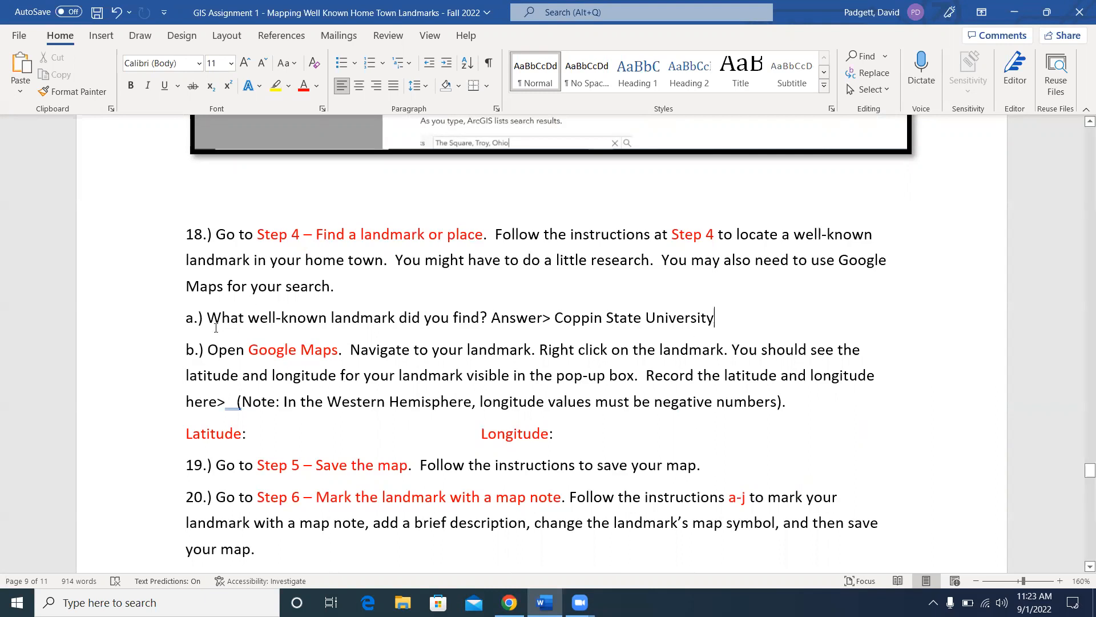
# Step: Switch to the Gmail inbox in Chrome and open Google Maps from its Google apps
pyautogui.click(508, 601)
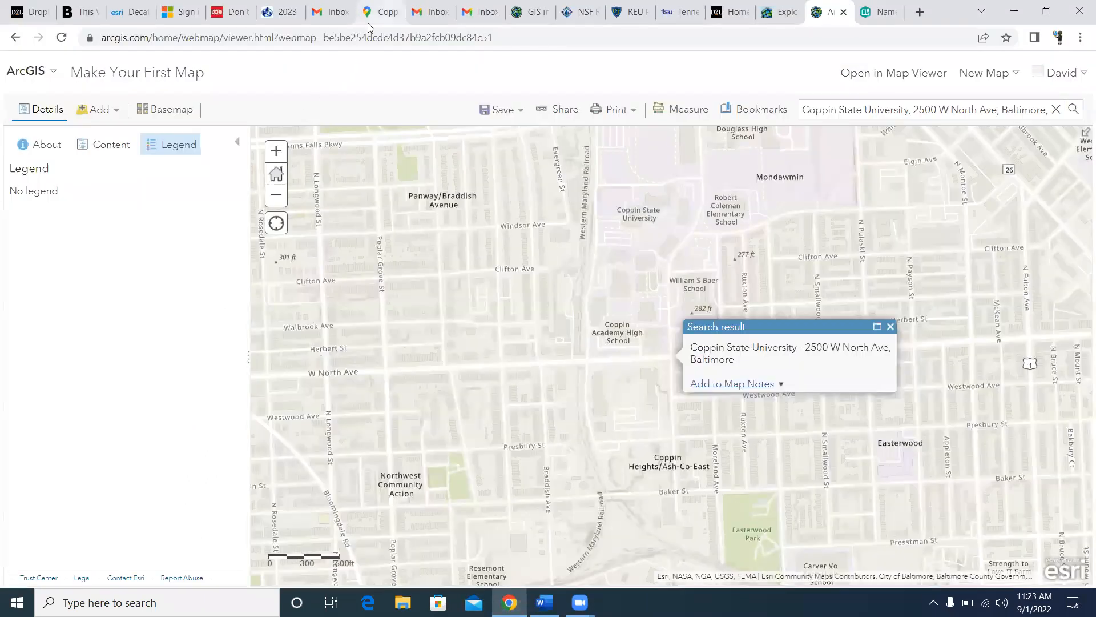
pyautogui.click(352, 16)
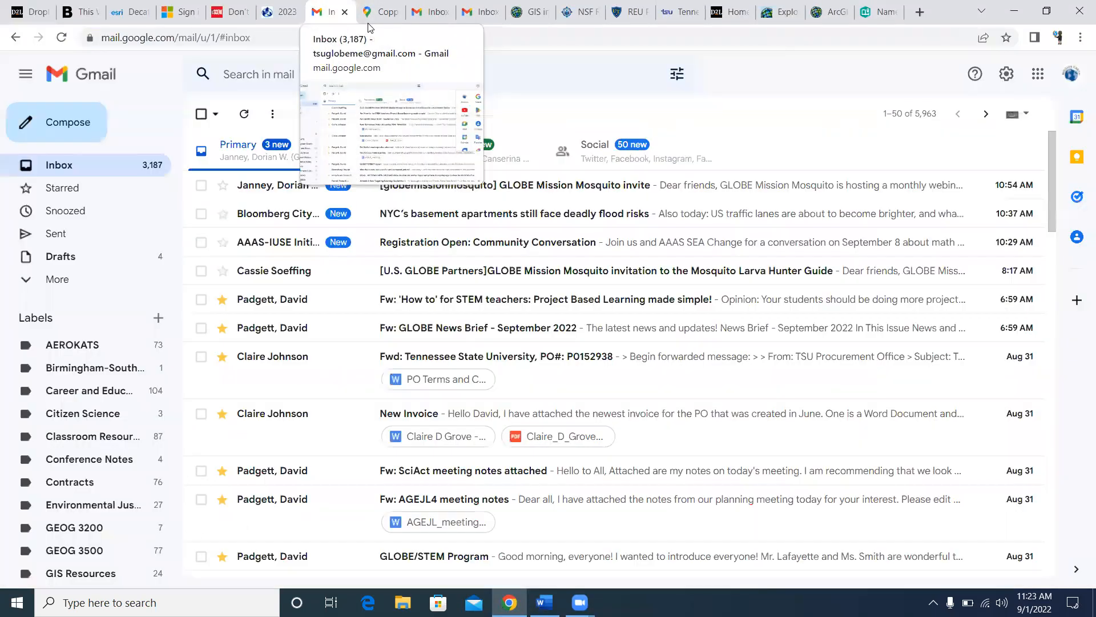
pyautogui.click(1039, 75)
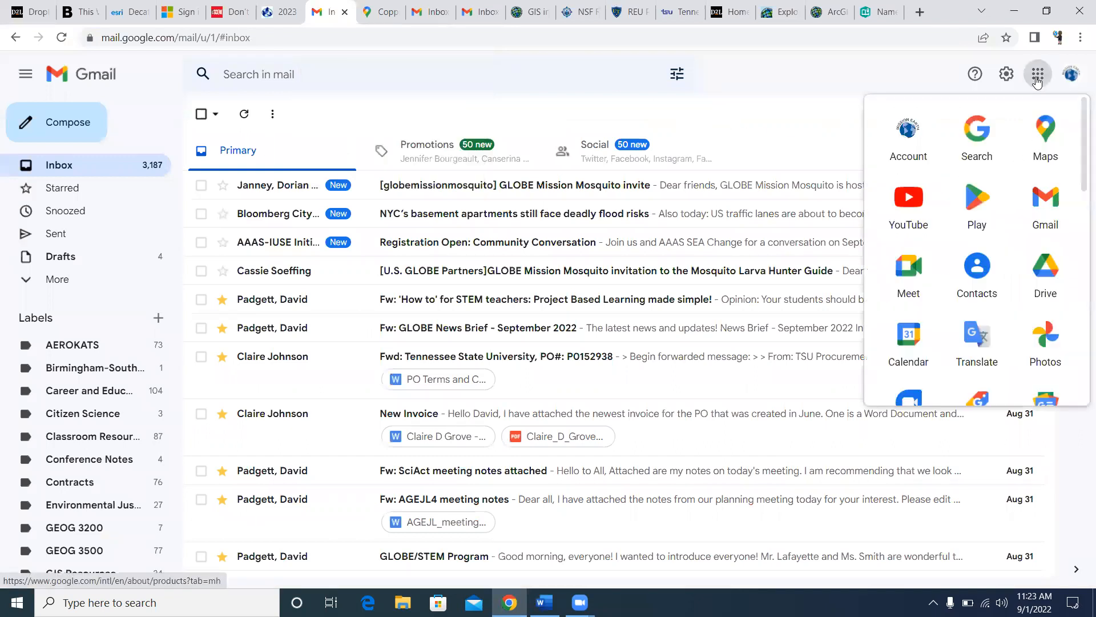
pyautogui.click(1046, 132)
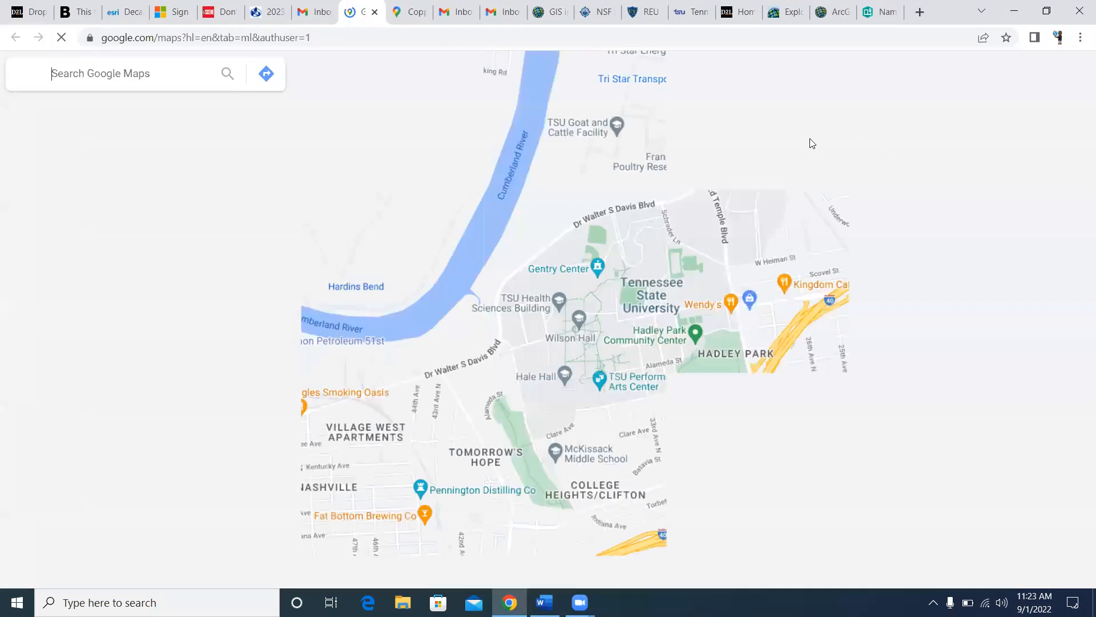
# Step: Find Coppin State University in Google Maps and bring up the coordinates of a point on its campus for question 18b
pyautogui.click(179, 72)
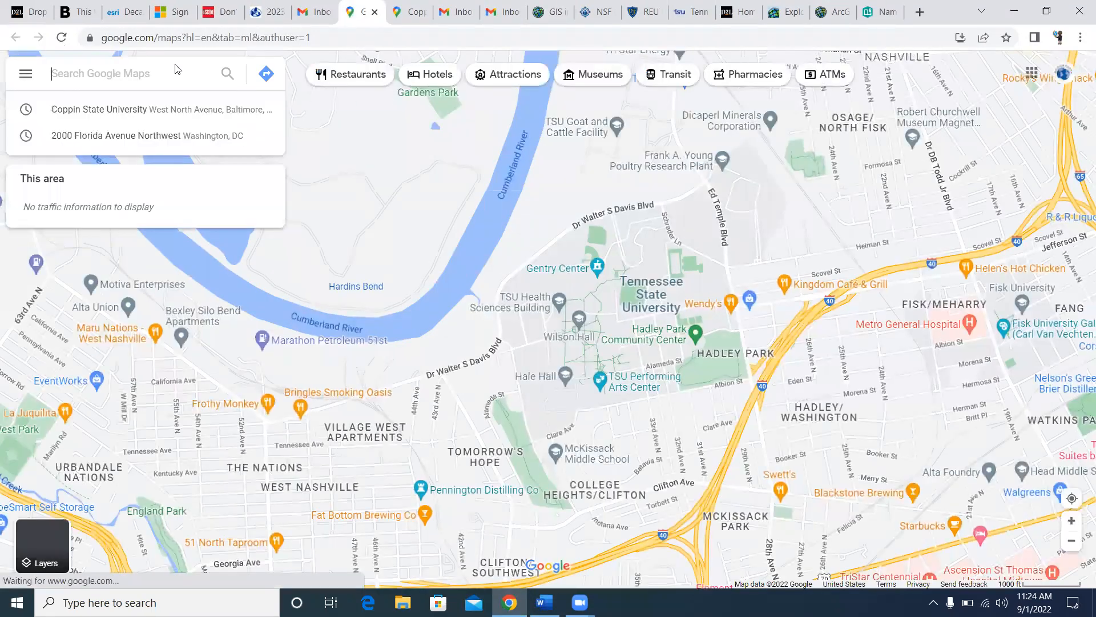
pyautogui.click(154, 113)
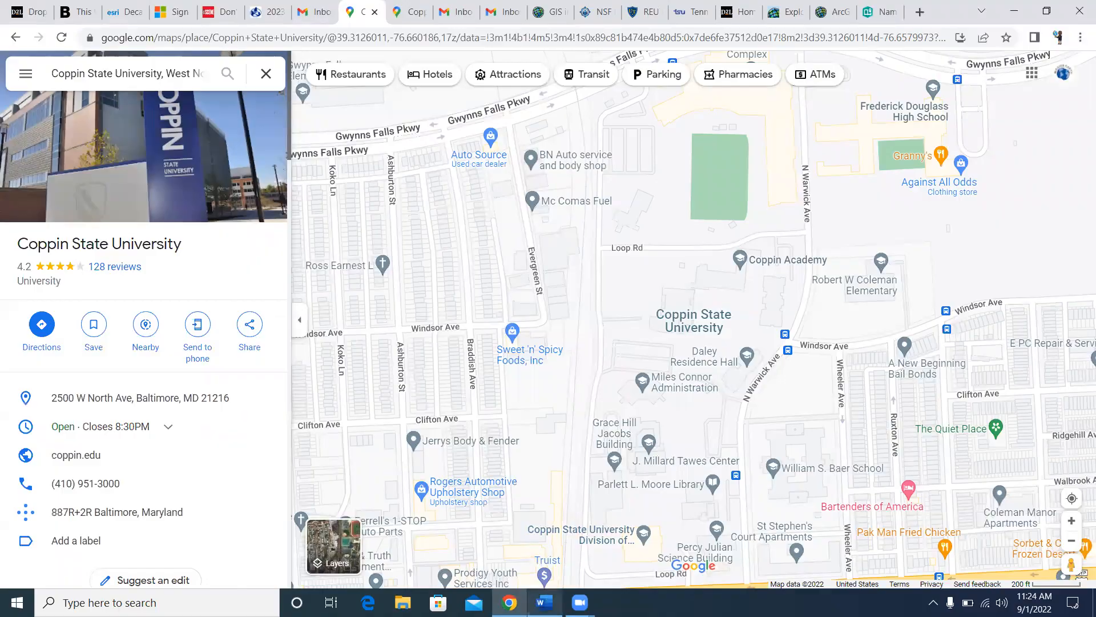
pyautogui.click(545, 602)
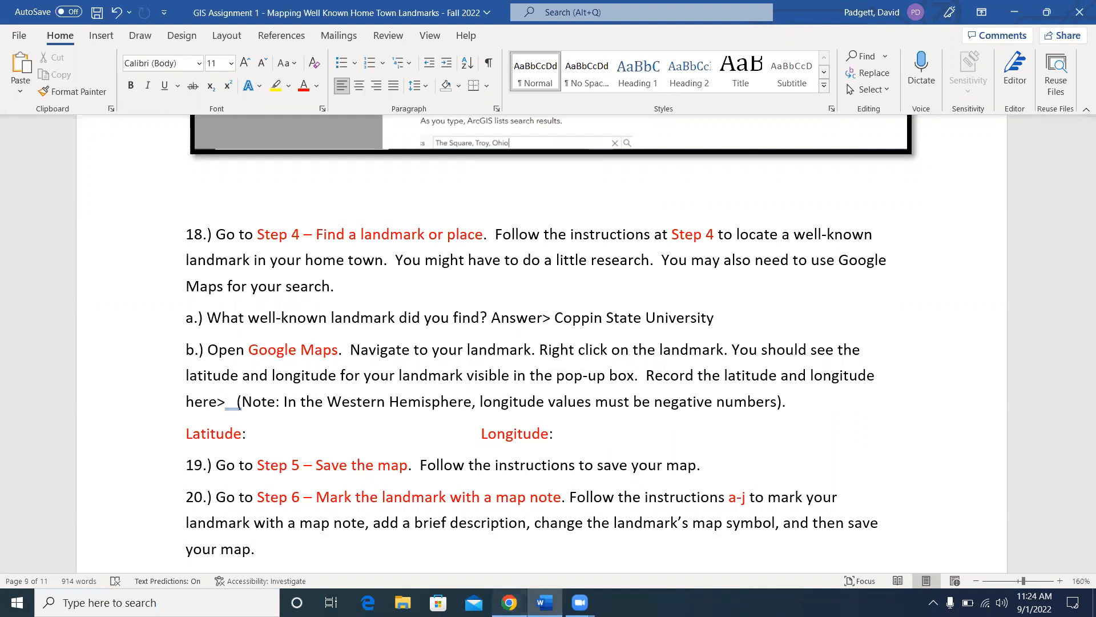
pyautogui.click(509, 602)
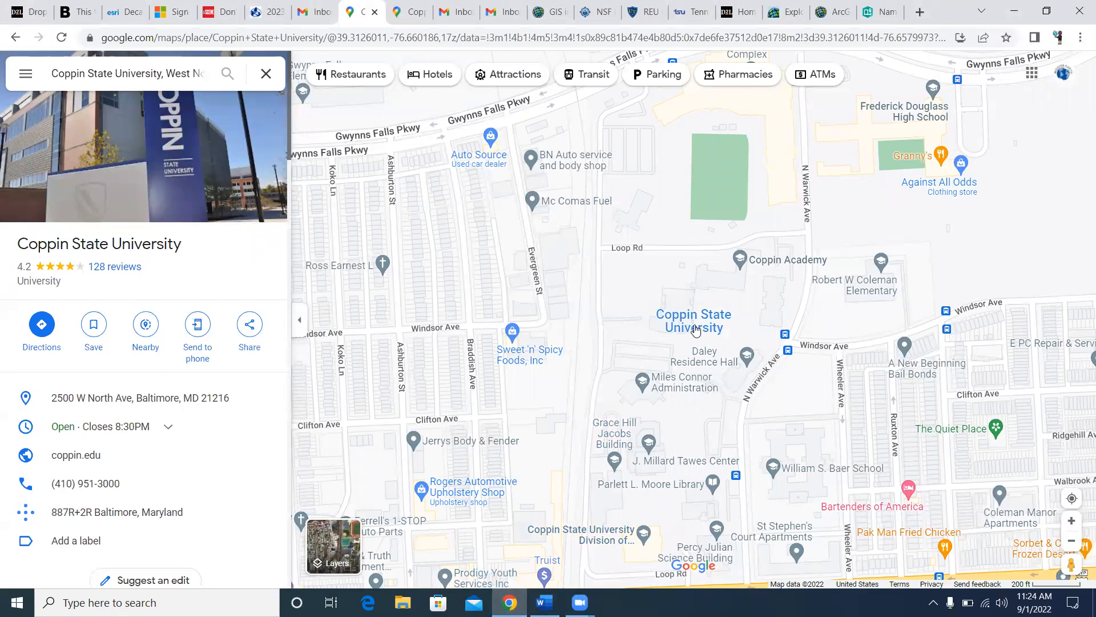
pyautogui.moveTo(678, 325)
pyautogui.rightClick(658, 264)
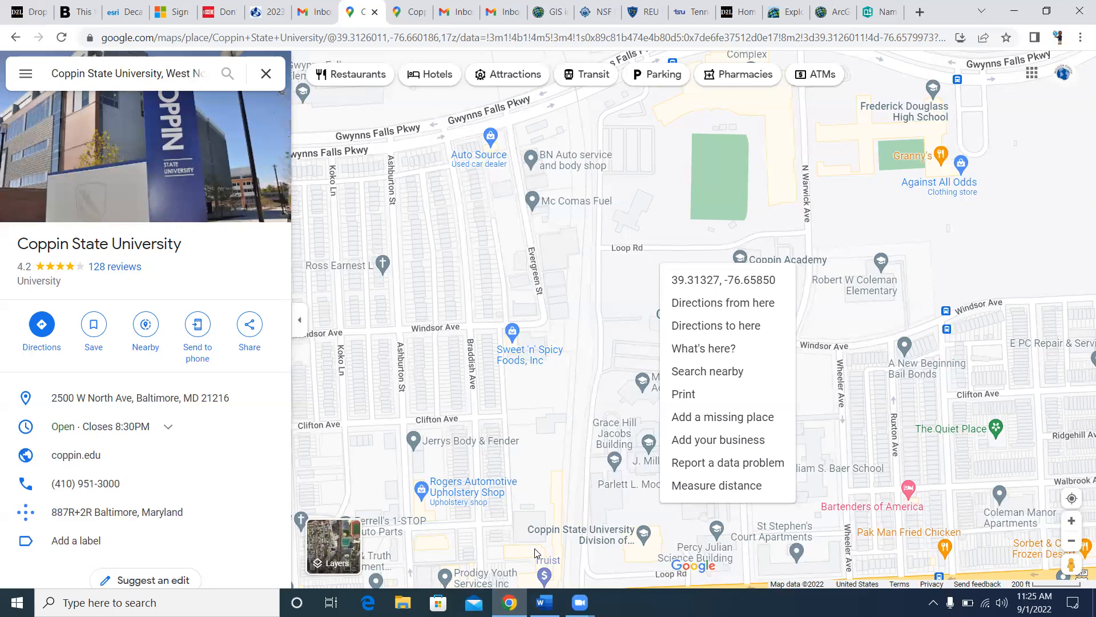
# Step: Record latitude 39.31327 and longitude -76.65850 in Word as the answer to question 18b
pyautogui.click(545, 603)
pyautogui.click(274, 436)
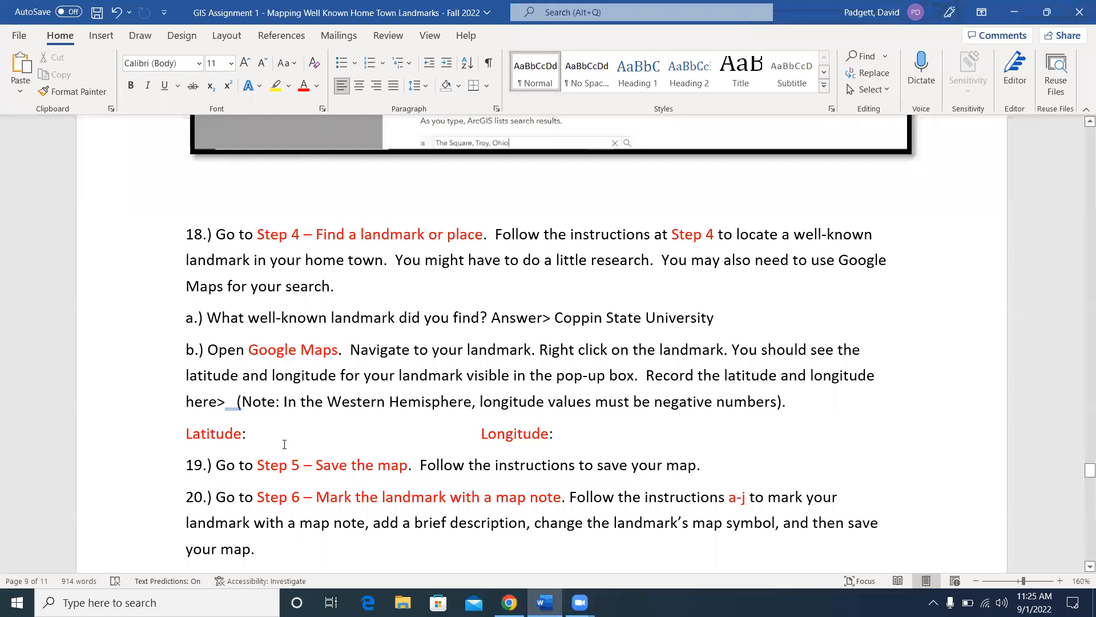
pyautogui.write('39')
pyautogui.write('.31')
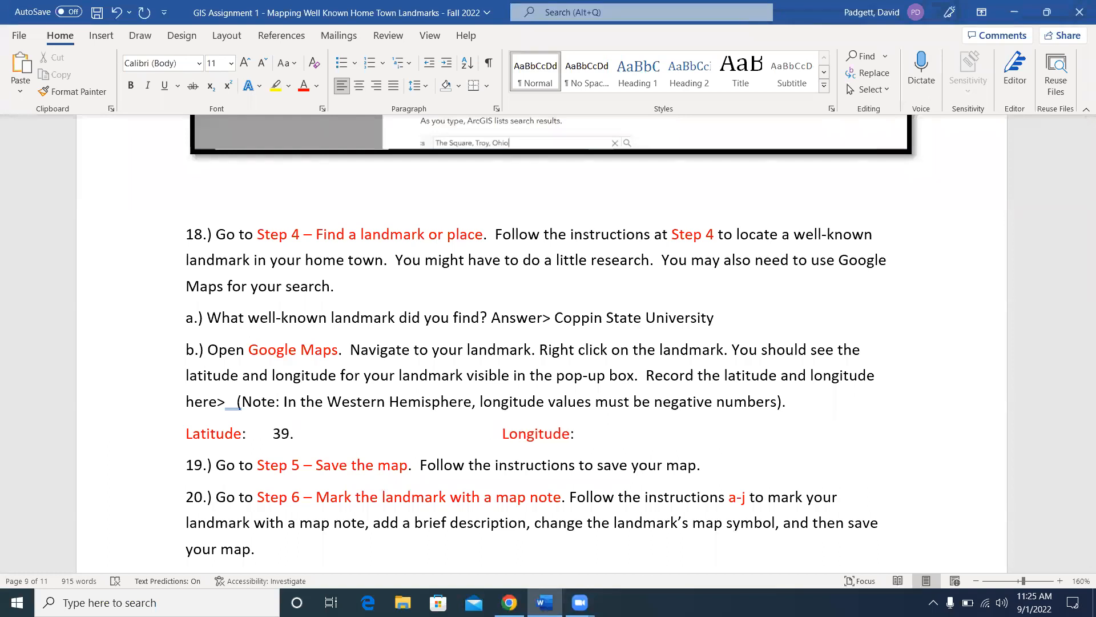
pyautogui.write('32')
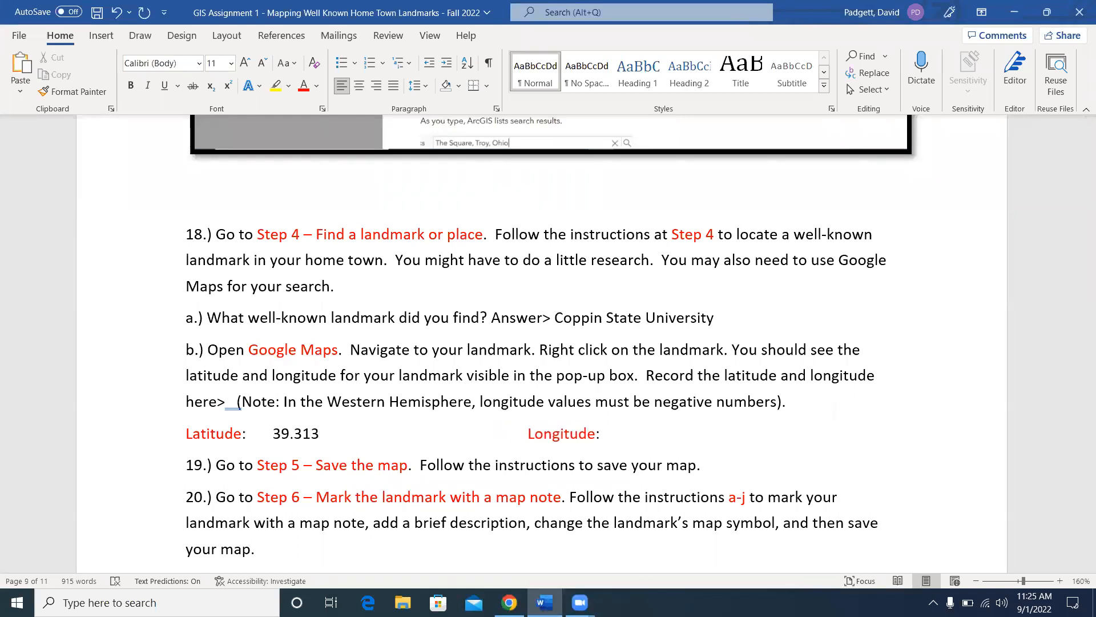
pyautogui.write('7')
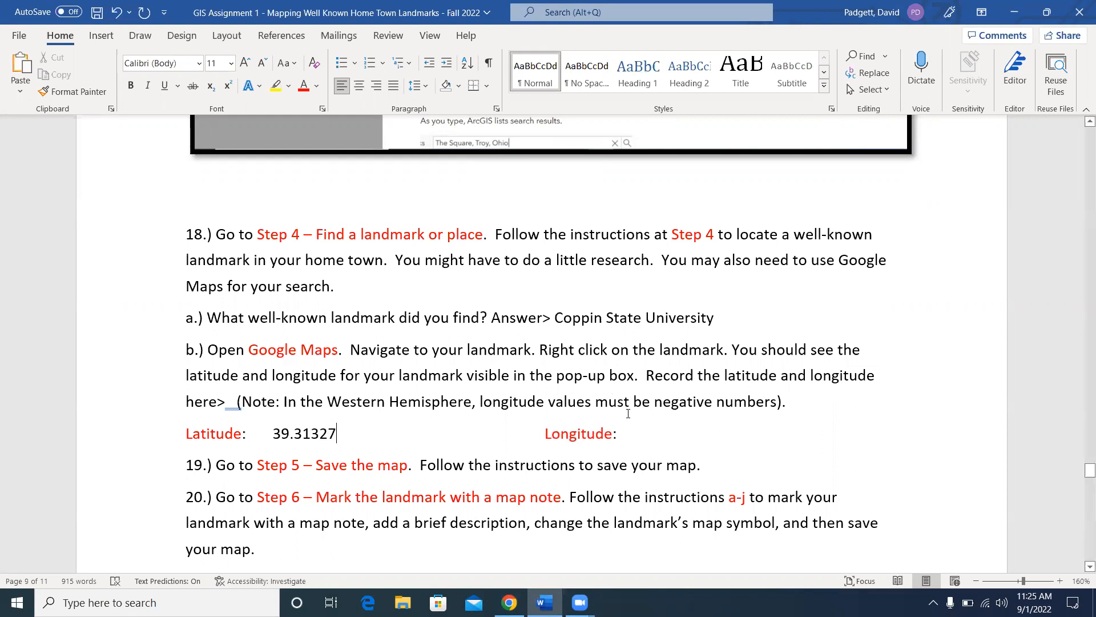
pyautogui.click(651, 433)
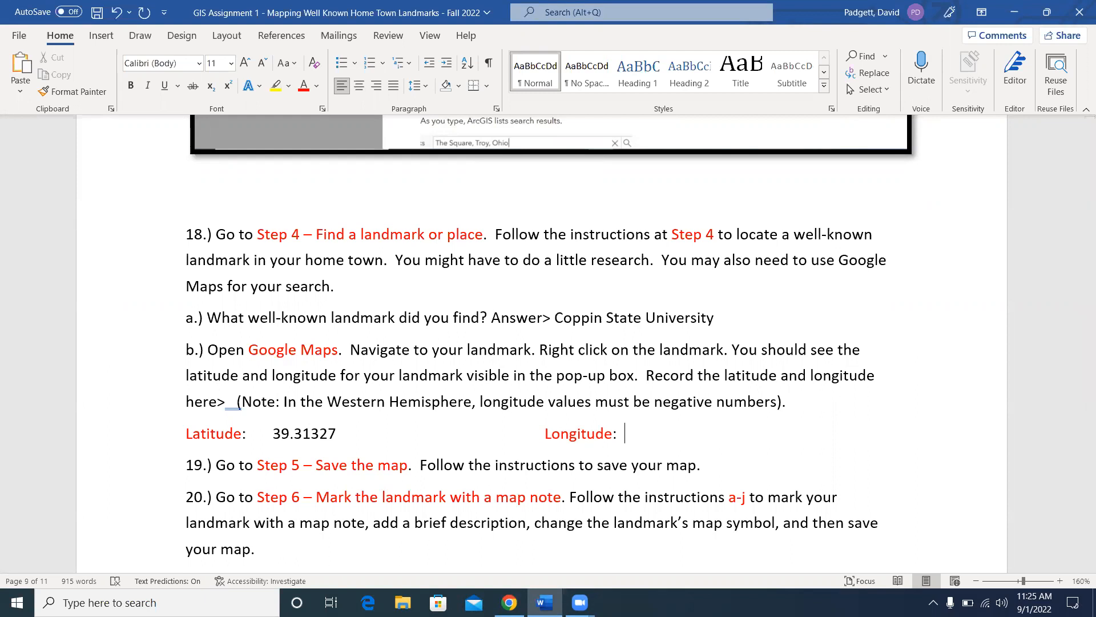
pyautogui.write('-76.65850')
# Step: Check questions 19 and 20 in Word, then save a copy of the ArcGIS map titled "Make Your First Map-Copy DAP 004"
pyautogui.scroll(-2, 782, 436)
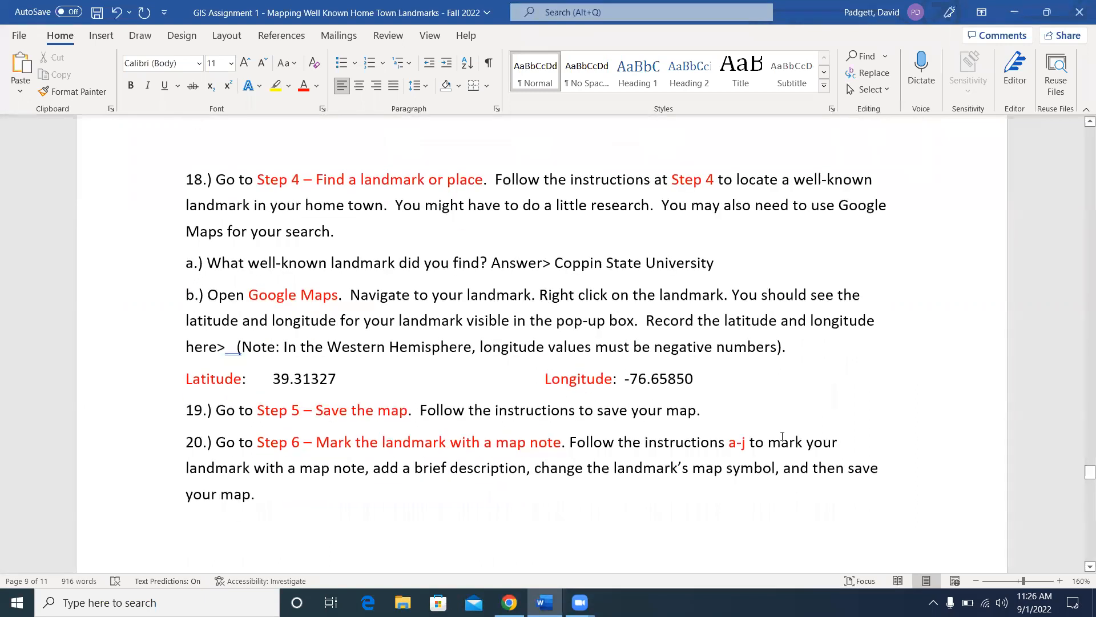
pyautogui.scroll(-5, 781, 436)
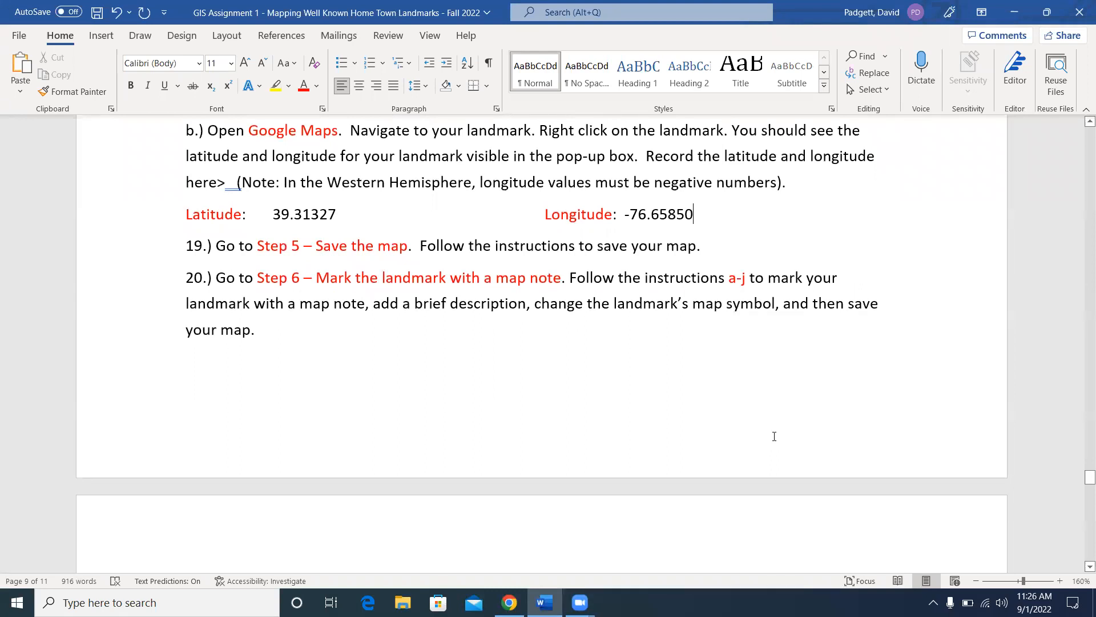
pyautogui.click(510, 602)
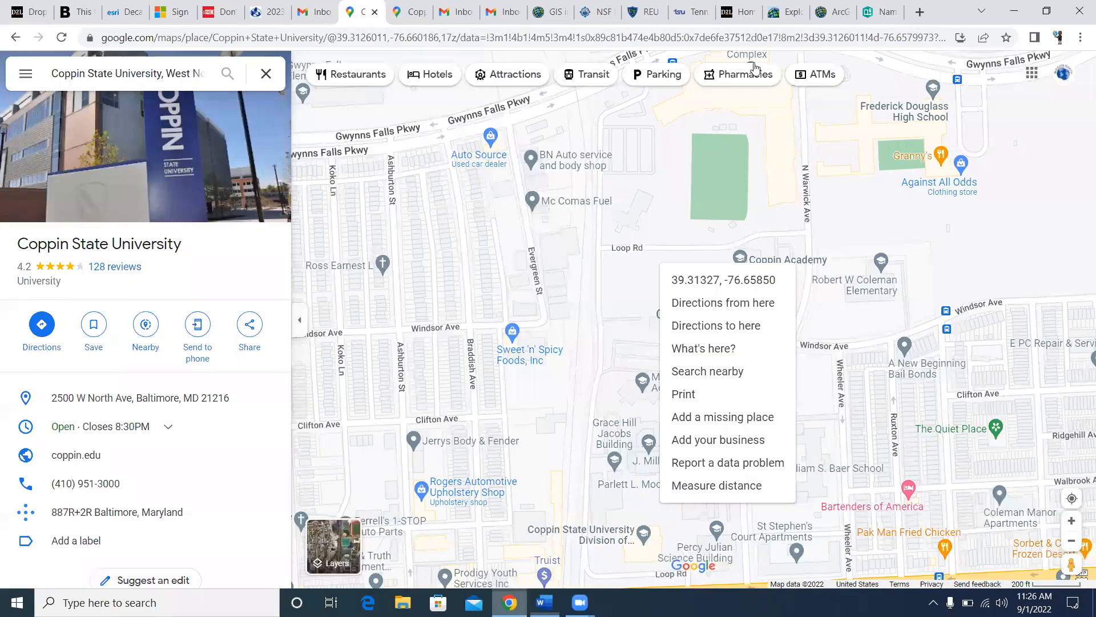
pyautogui.click(833, 12)
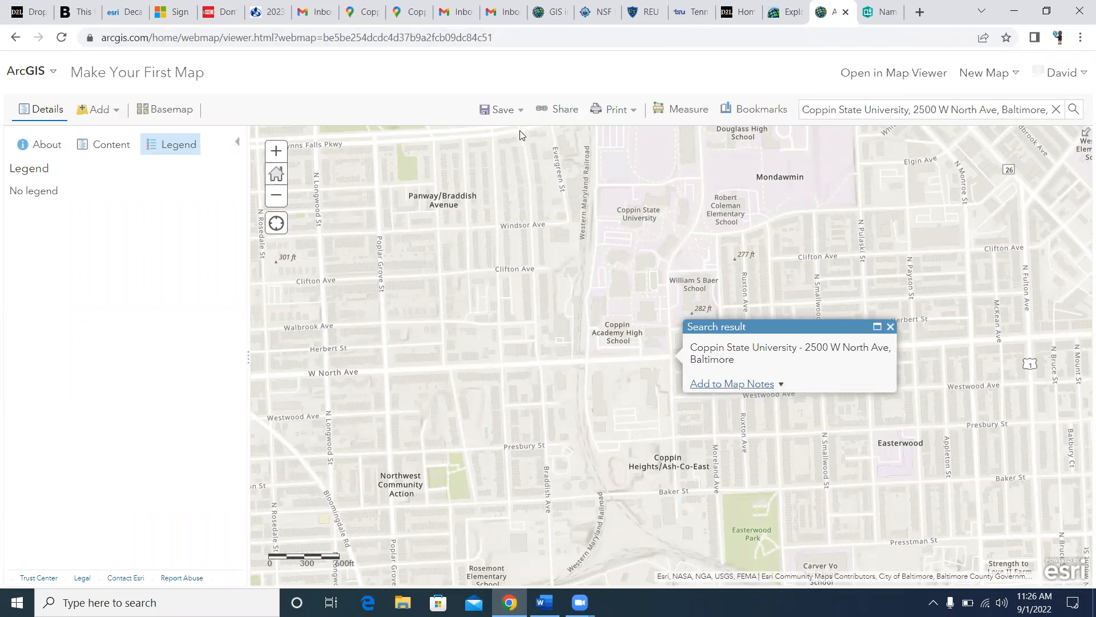
pyautogui.click(501, 114)
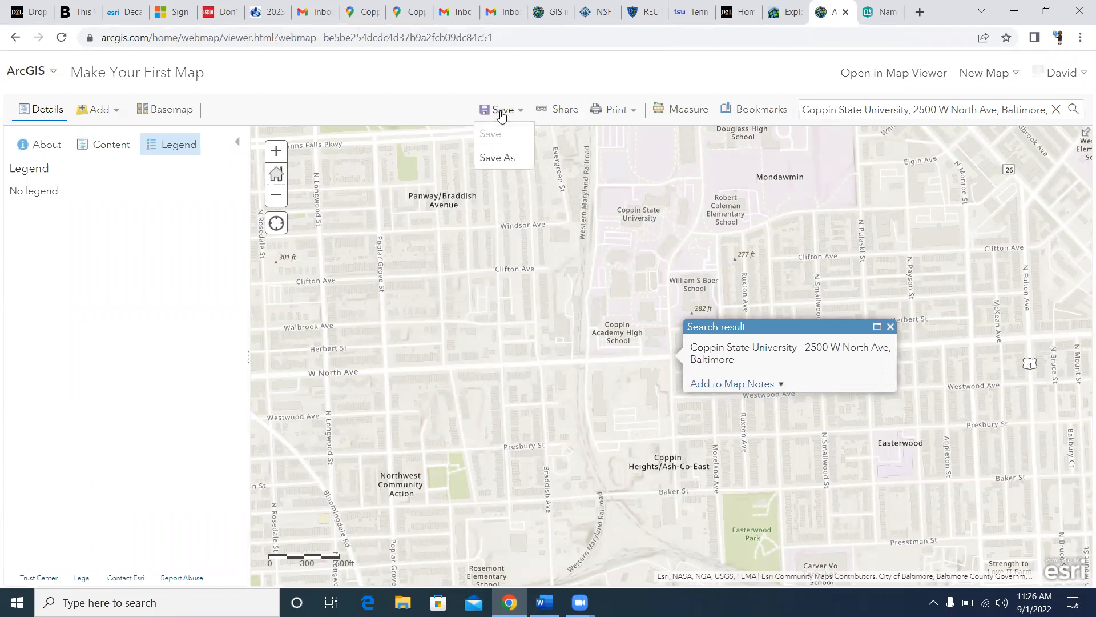
pyautogui.click(495, 160)
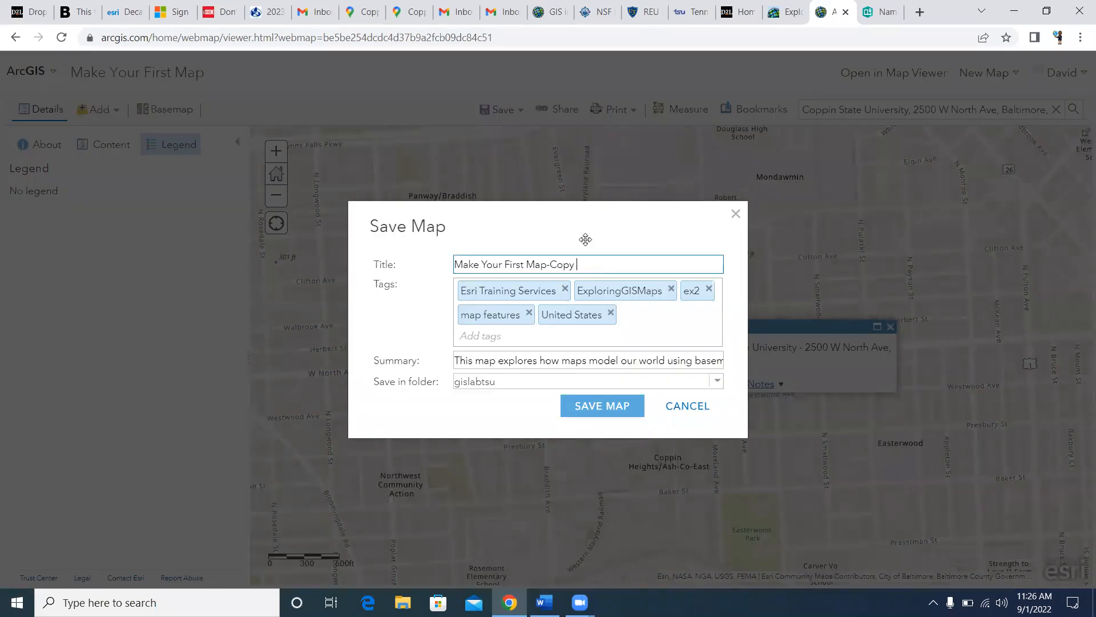
pyautogui.write('DAP 004')
pyautogui.click(593, 404)
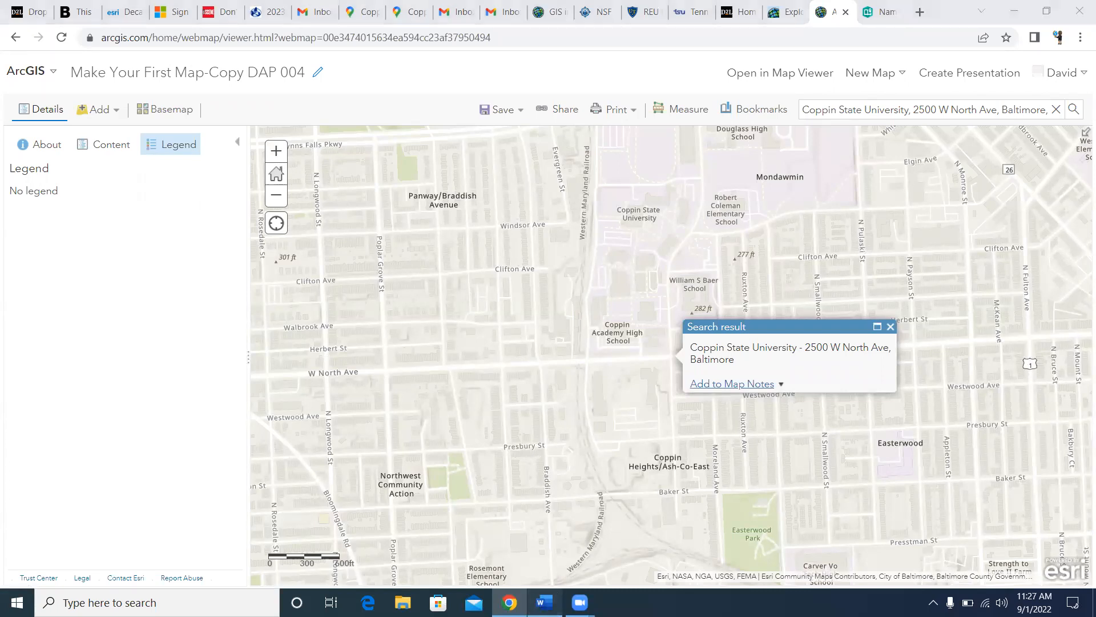
# Step: Read question 20 in Word and locate exercise step 6, "Mark the landmark with a map note", in the Exploring GIS Maps course
pyautogui.click(544, 603)
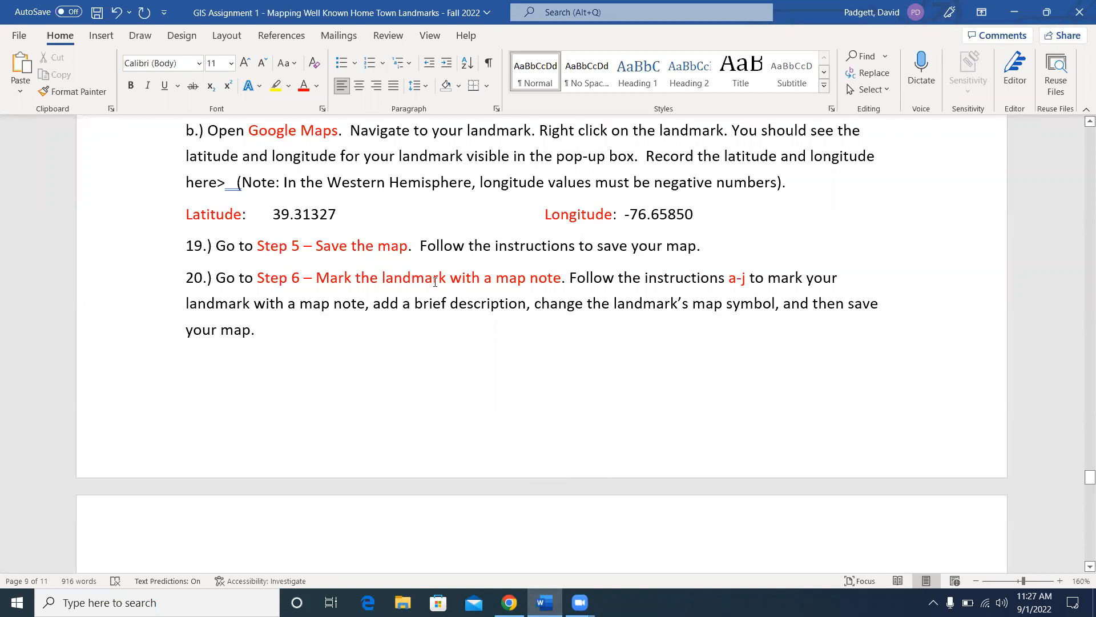
pyautogui.scroll(-1, 435, 282)
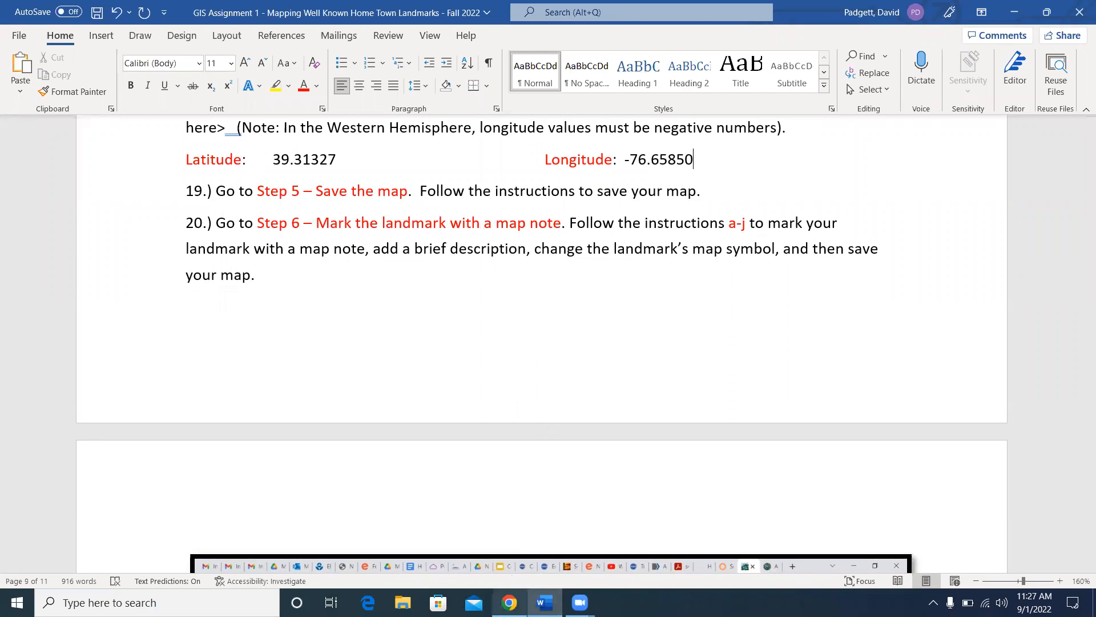
pyautogui.click(509, 602)
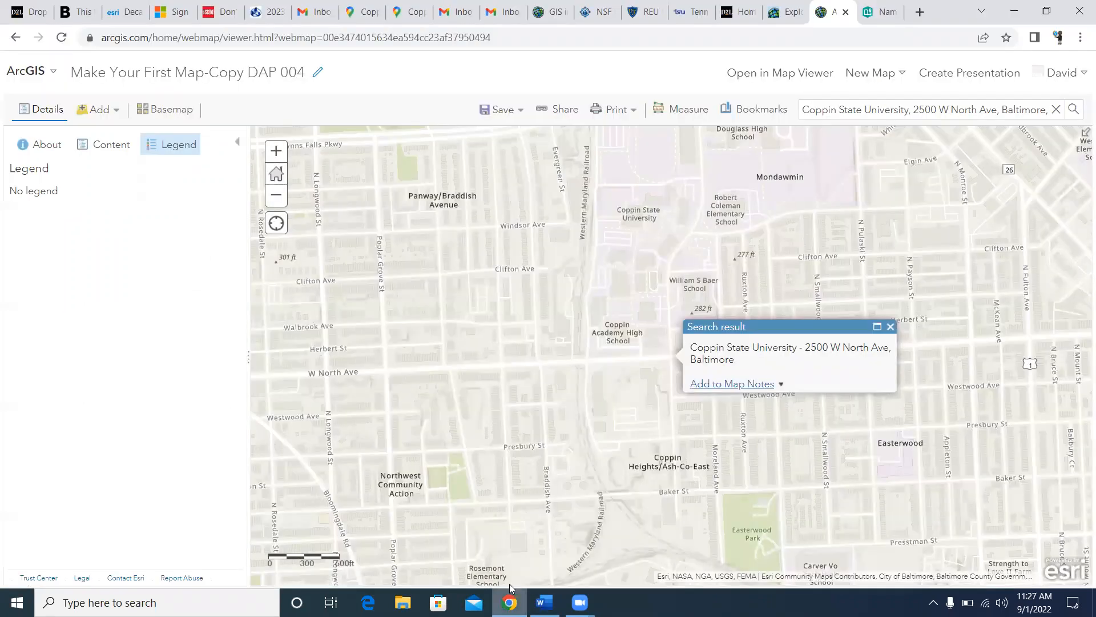
pyautogui.click(783, 12)
pyautogui.scroll(-3, 589, 346)
pyautogui.scroll(-8, 589, 345)
pyautogui.scroll(-5, 594, 345)
pyautogui.scroll(-2, 594, 345)
pyautogui.scroll(3, 749, 374)
pyautogui.scroll(-2, 750, 374)
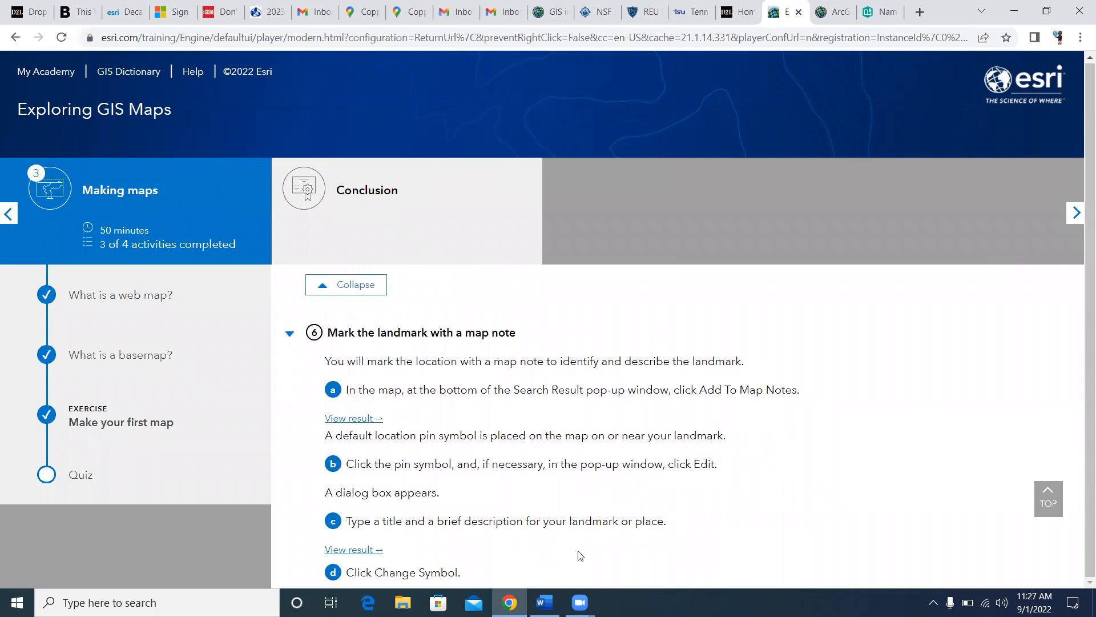
# Step: Review the step 6 screenshot and question 21 in Word, and return to the course's map note instructions in Chrome
pyautogui.click(544, 602)
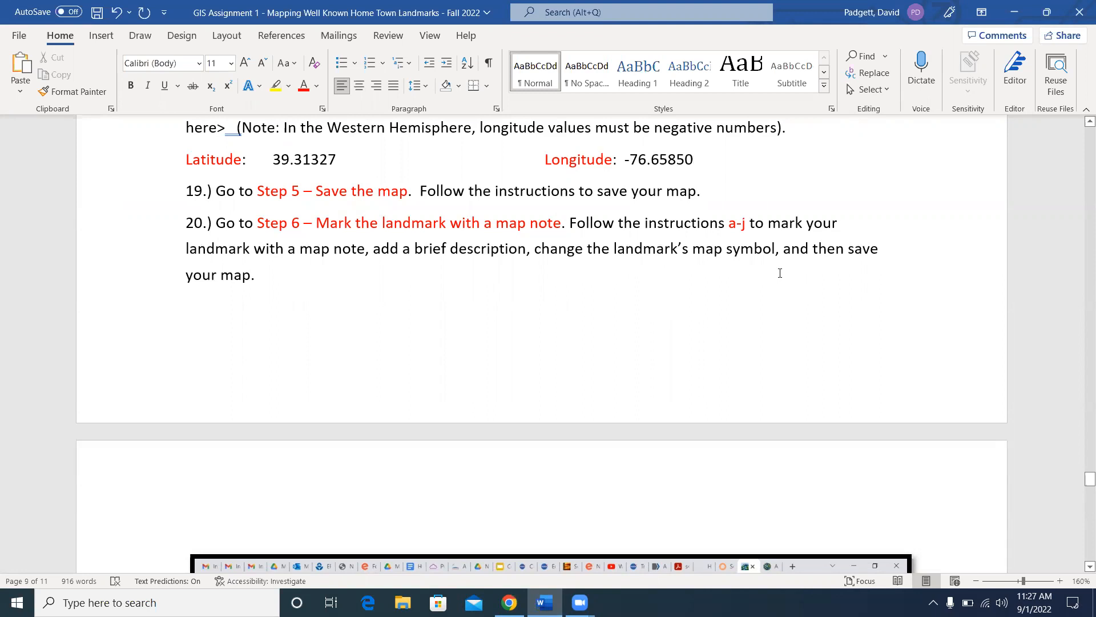
pyautogui.scroll(-8, 779, 275)
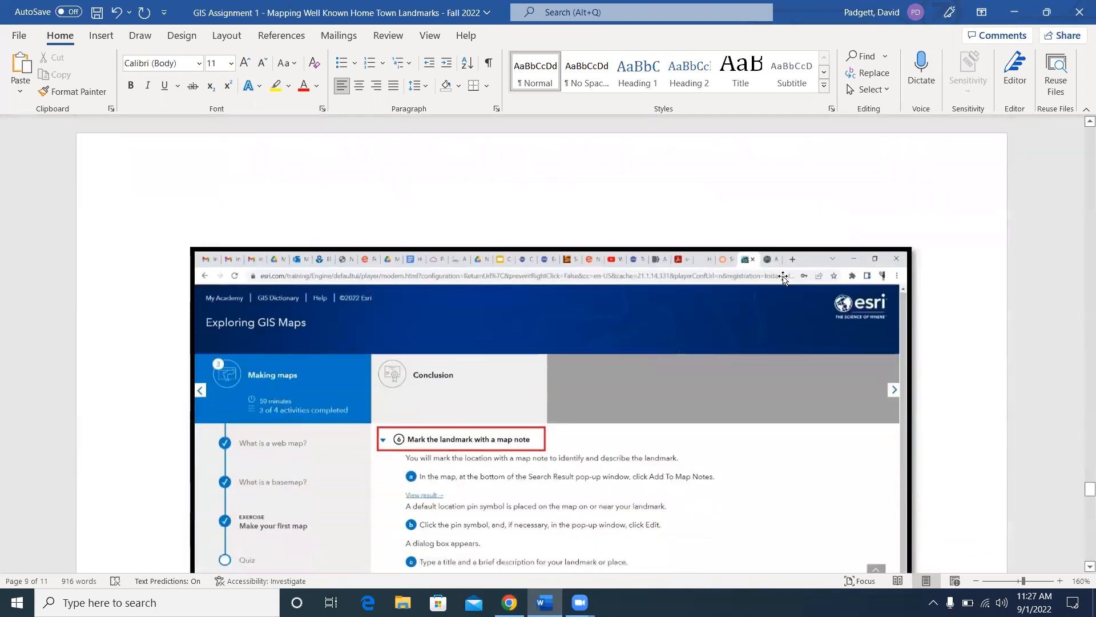
pyautogui.scroll(-2, 784, 276)
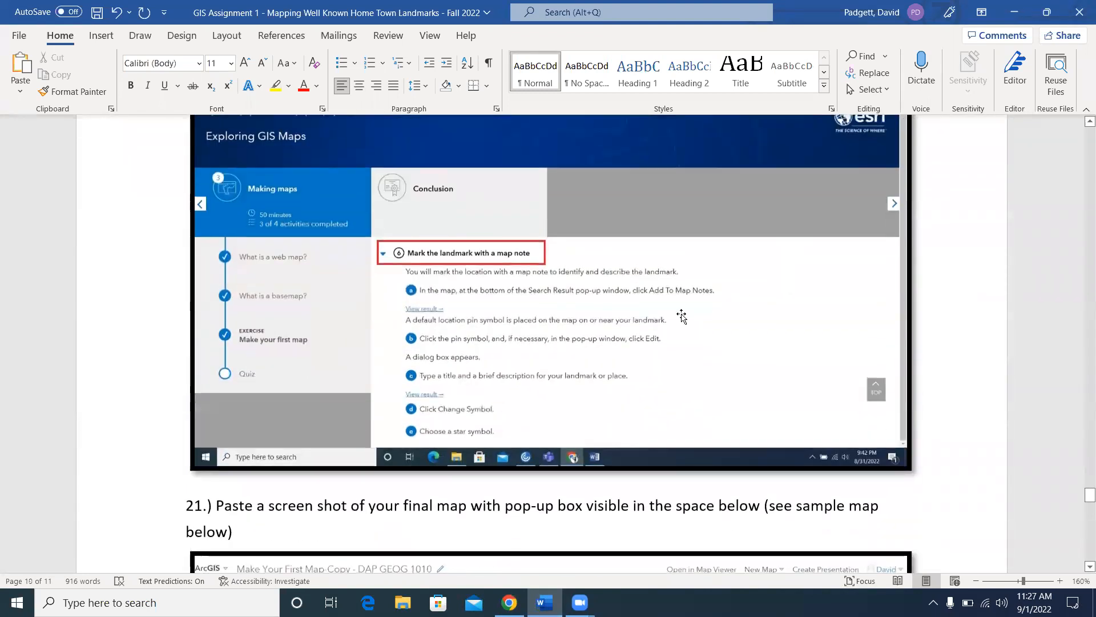
pyautogui.click(510, 602)
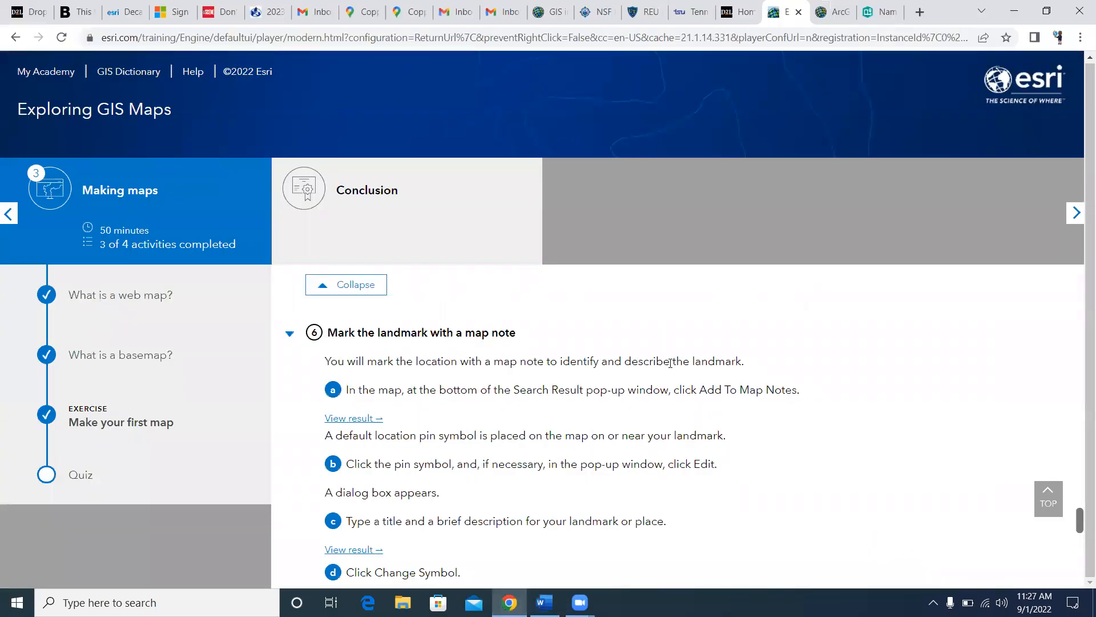
pyautogui.scroll(-1, 853, 356)
pyautogui.scroll(1, 853, 357)
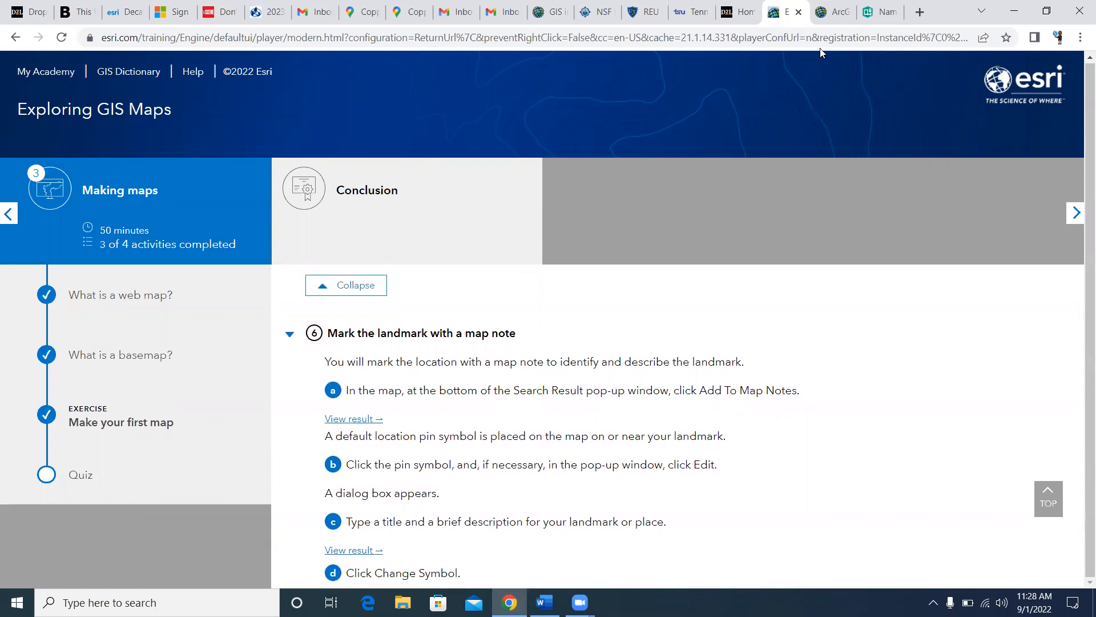
# Step: Add the Coppin State University search result to Map Notes and open its pin for editing, following course substeps a and b
pyautogui.click(833, 22)
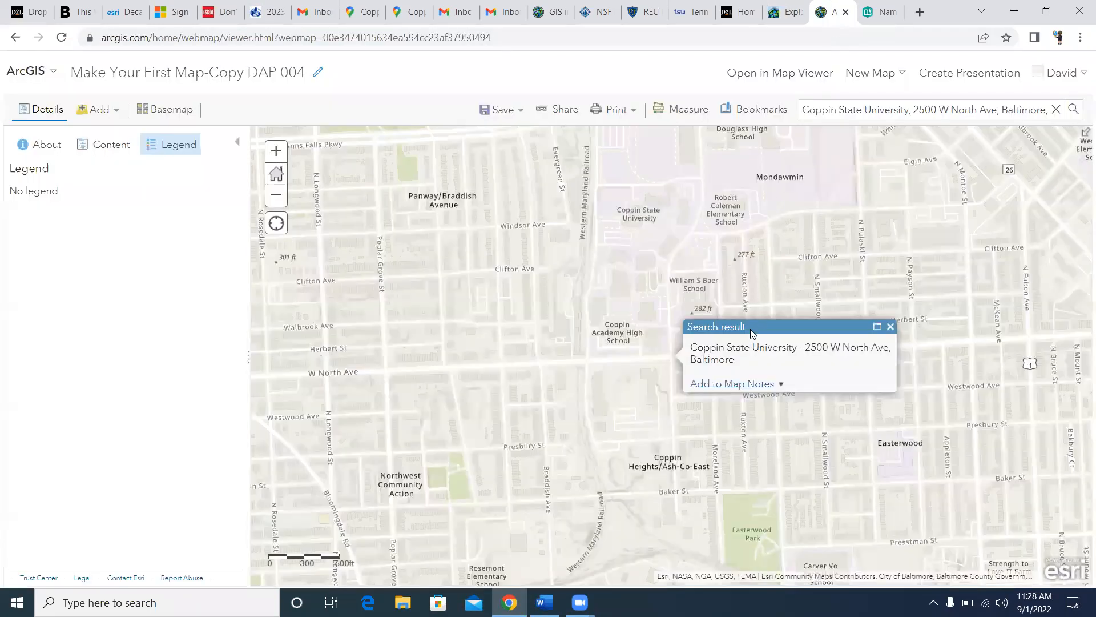
pyautogui.click(739, 385)
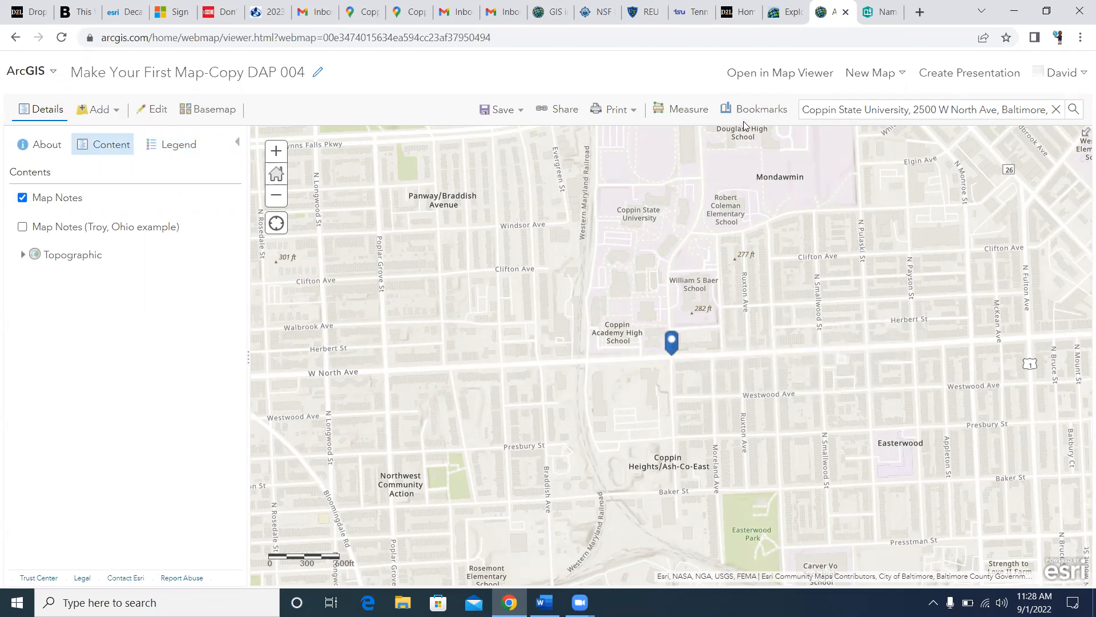
pyautogui.click(789, 23)
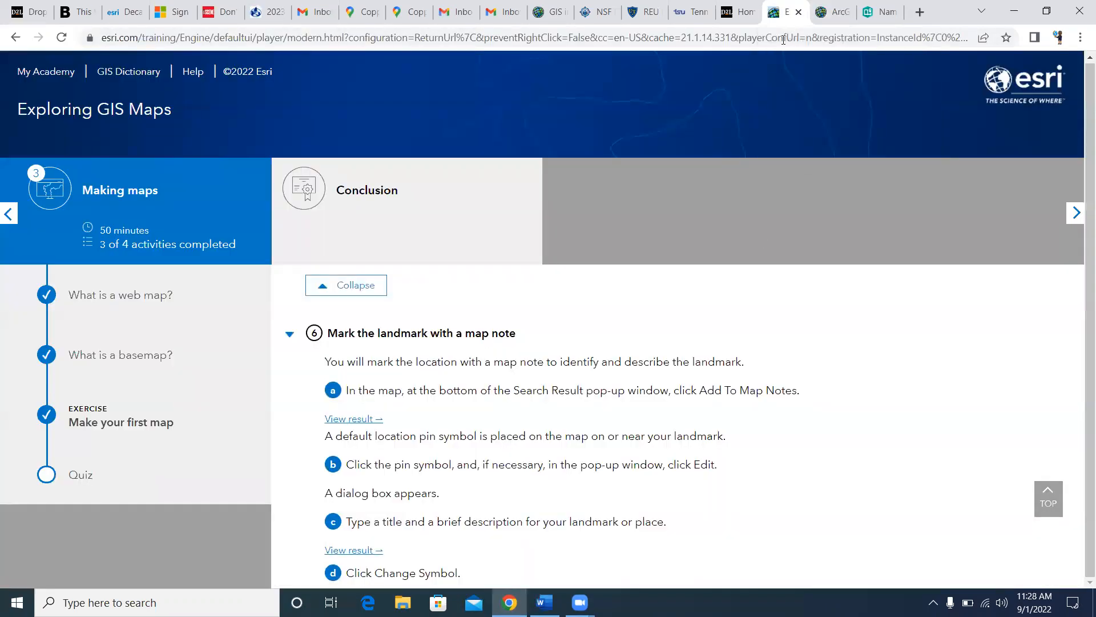
pyautogui.scroll(-2, 802, 447)
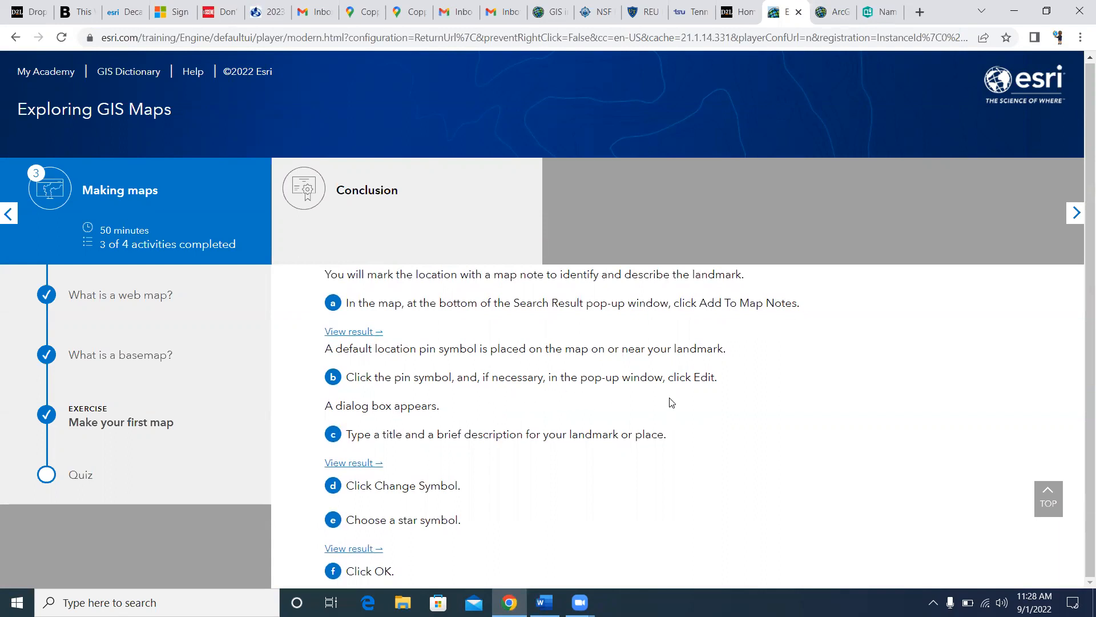
pyautogui.click(833, 12)
pyautogui.click(676, 346)
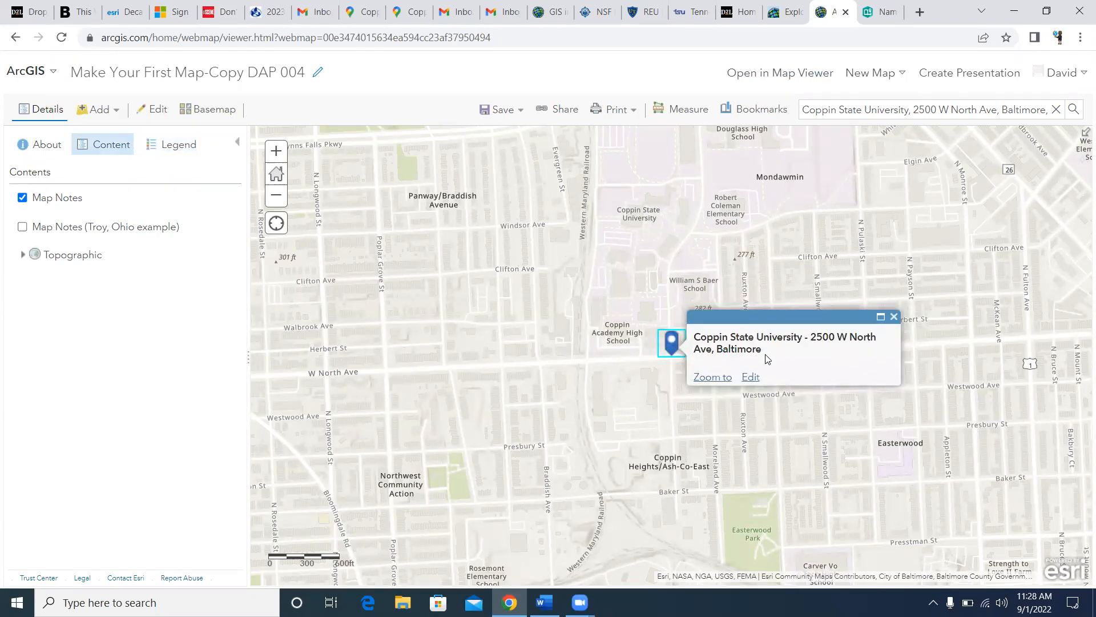
pyautogui.click(748, 378)
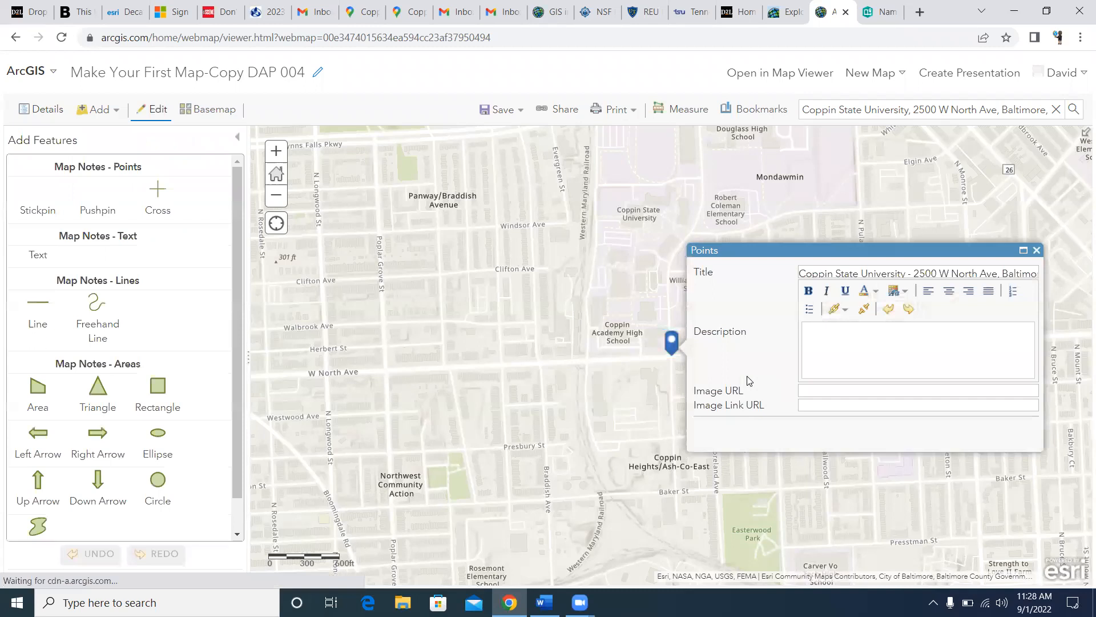
# Step: Read the course substeps on the note's title, description and star symbol, and return to the pin's edit form in ArcGIS
pyautogui.click(788, 14)
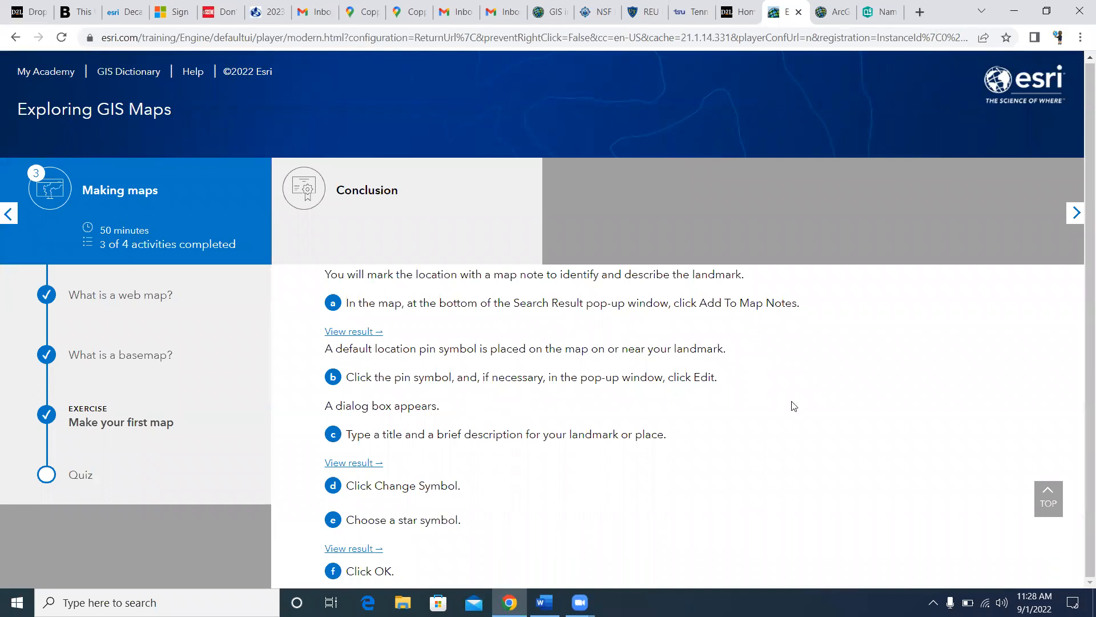
pyautogui.scroll(-3, 791, 403)
pyautogui.scroll(2, 792, 400)
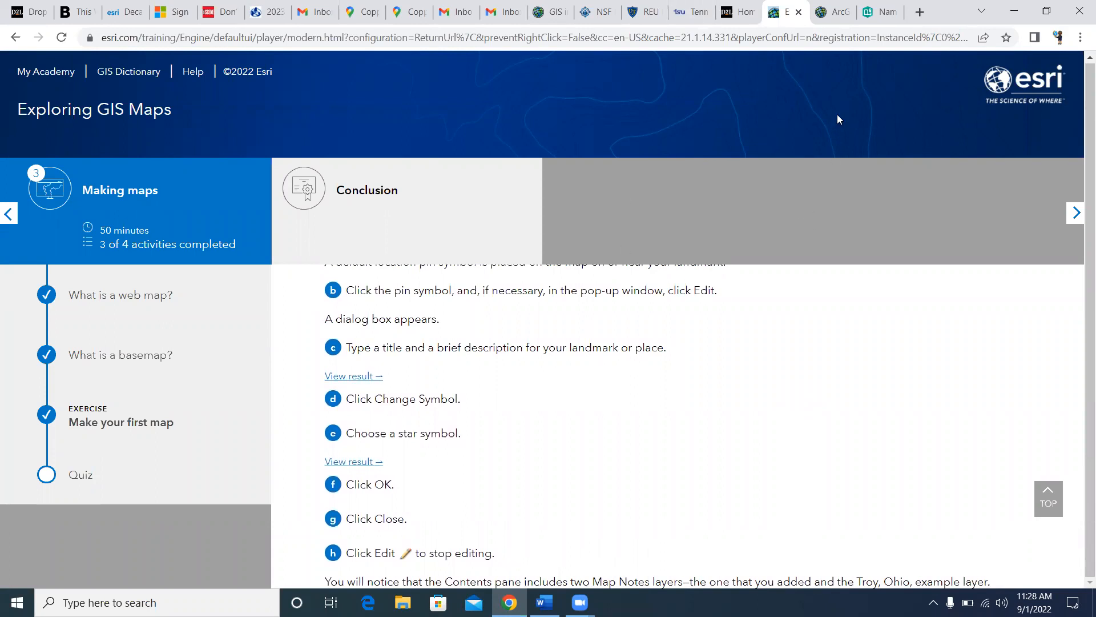
pyautogui.click(829, 11)
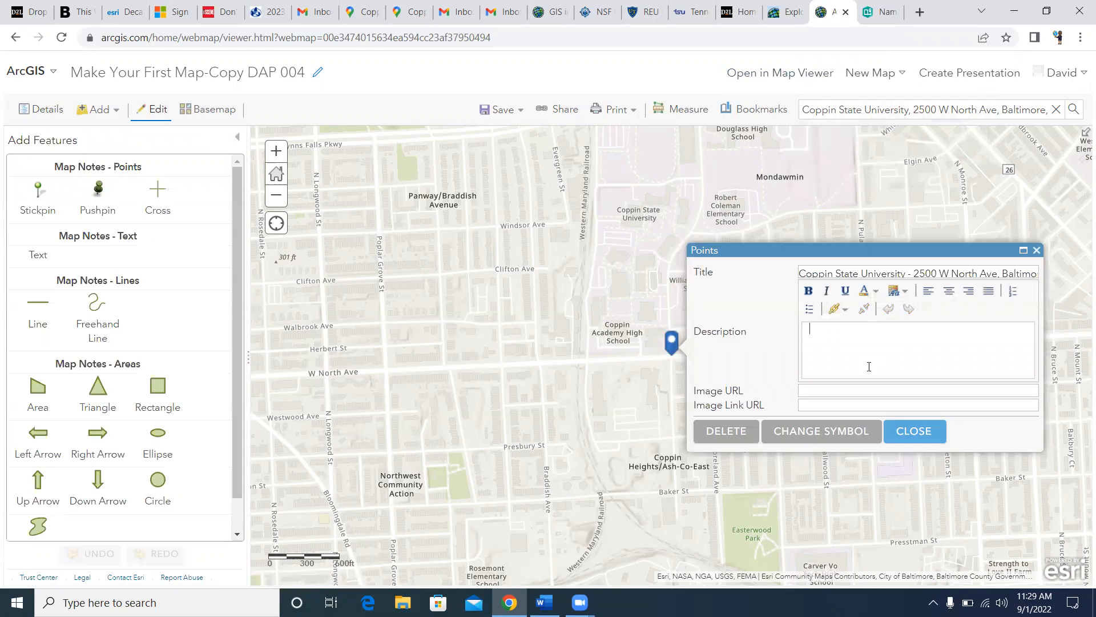
# Step: Start the map note's description with "Coppin State University is a HBCU located in Baltimore, Maryland. It started as a teachers' college."
pyautogui.write('Copping')
pyautogui.press('BackSpace')
pyautogui.write('Stalt')
pyautogui.write('te Univer')
pyautogui.write('i')
pyautogui.press('BackSpace')
pyautogui.write('sity is a HBCU located in Baltimore,')
pyautogui.press('BackSpace')
pyautogui.write(', Mary')
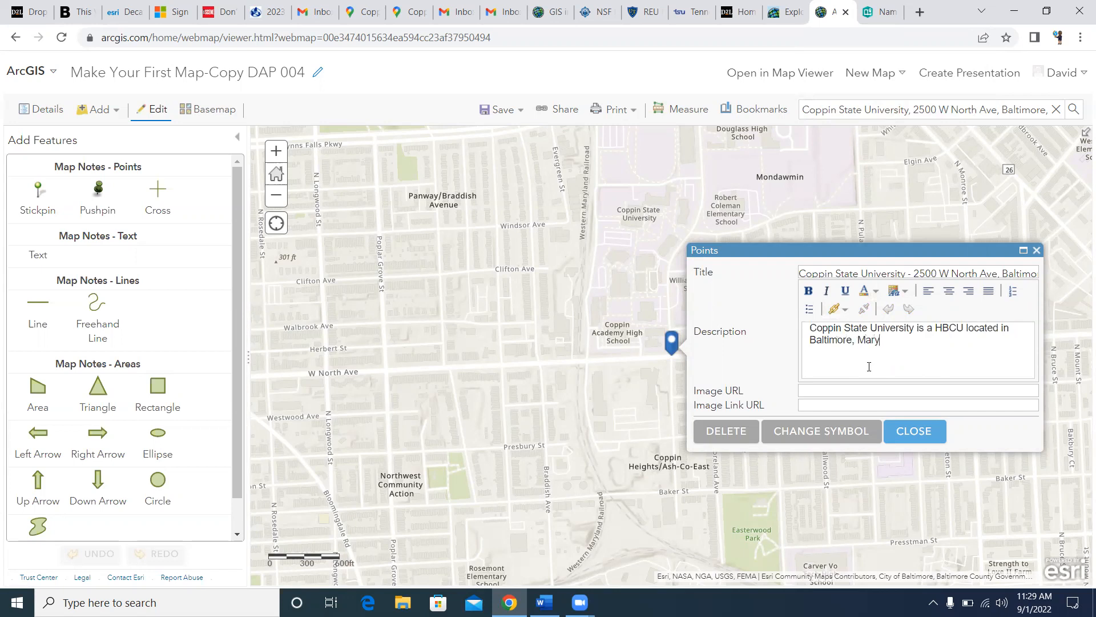
pyautogui.write('land.  It started as a teacher')
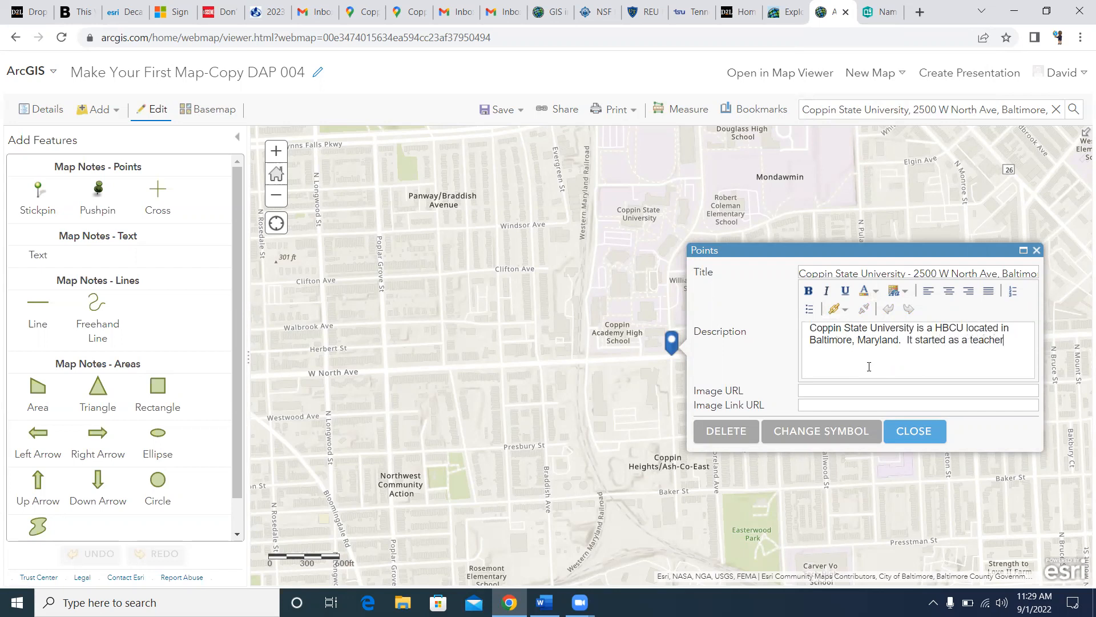
pyautogui.write("s' colleg")
pyautogui.write('e.  F')
# Step: Continue the description with "Fun fact - Coppin's basketball coach is Juan Dixon, the husband of Robin Dixon who is among the stars on the reality show RHOP."
pyautogui.write('un fact ')
pyautogui.write('-')
pyautogui.write('Coppin')
pyautogui.write("'s bas")
pyautogui.write('ketbal')
pyautogui.write('l coa')
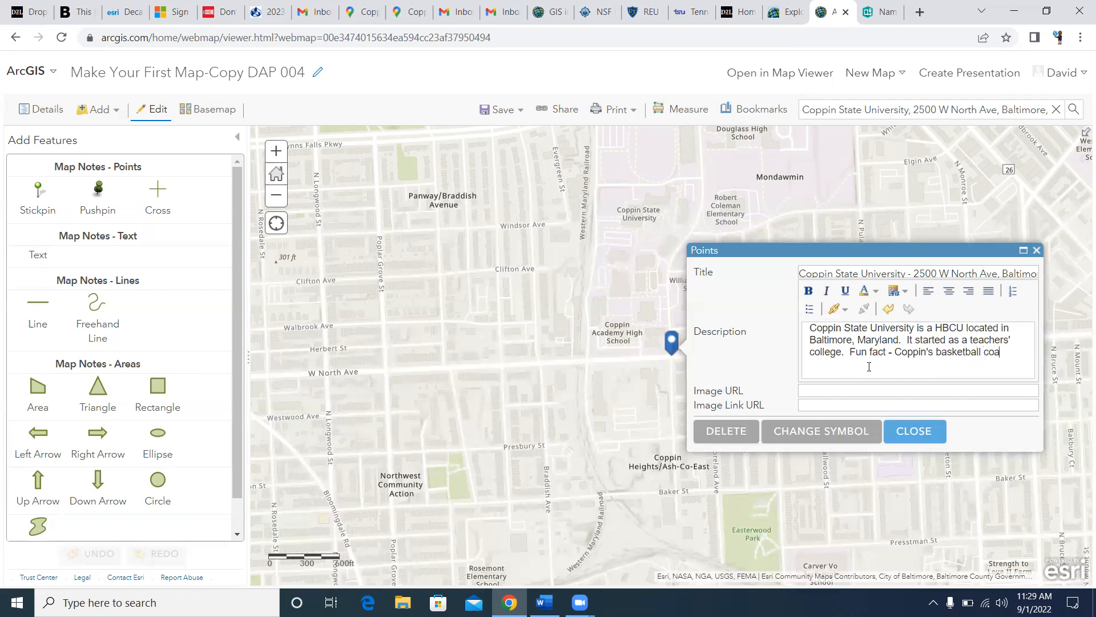
pyautogui.write('ch is Juan ')
pyautogui.write('Dixon, ')
pyautogui.write('the hu')
pyautogui.write('sband ')
pyautogui.write('o')
pyautogui.write('f Robin ')
pyautogui.write('Dixon ')
pyautogui.write('who is ')
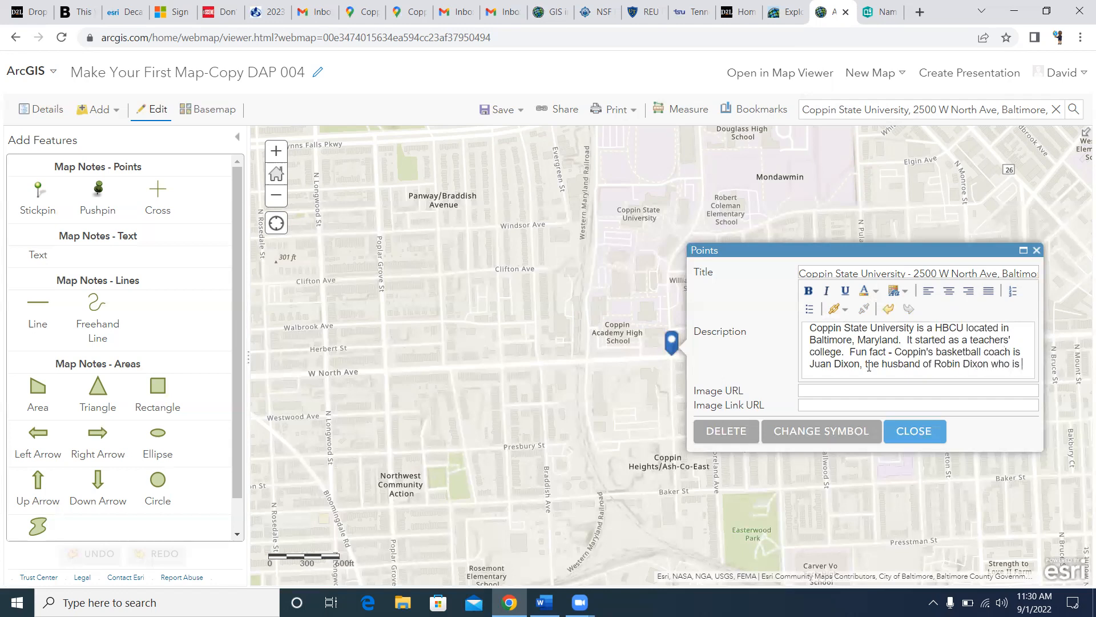
pyautogui.write('a')
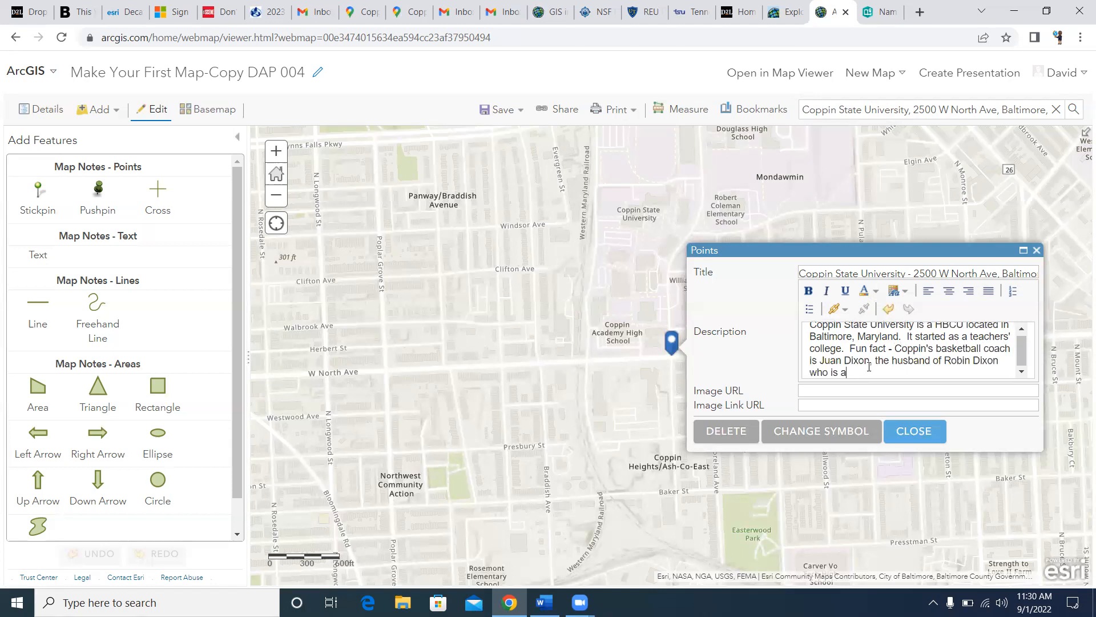
pyautogui.write('mong the stars on the realt')
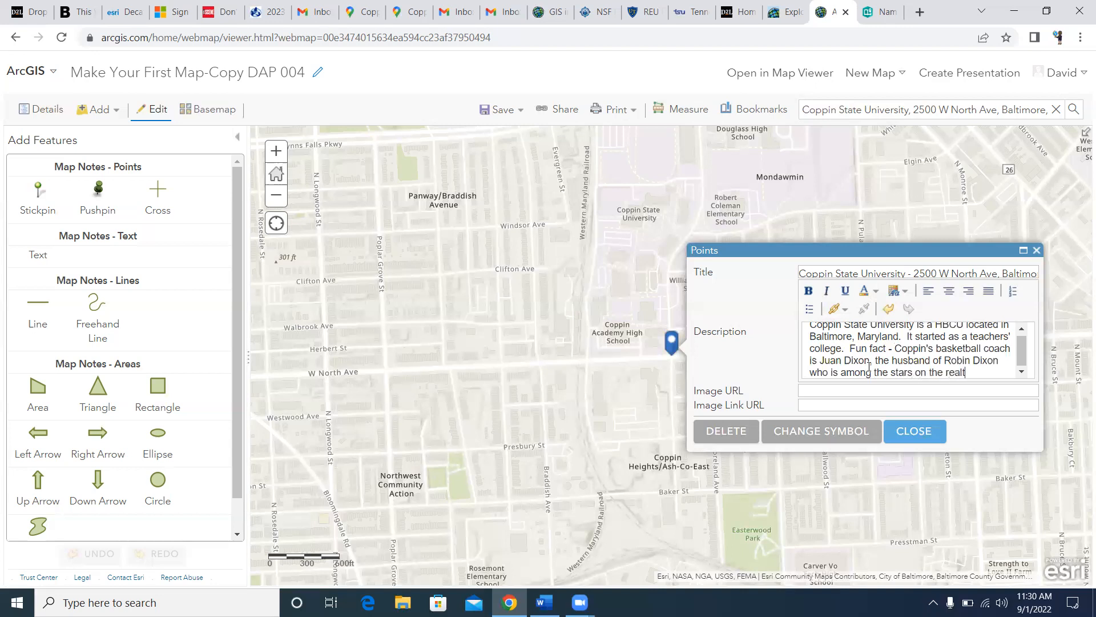
pyautogui.write('ty show RHOP.')
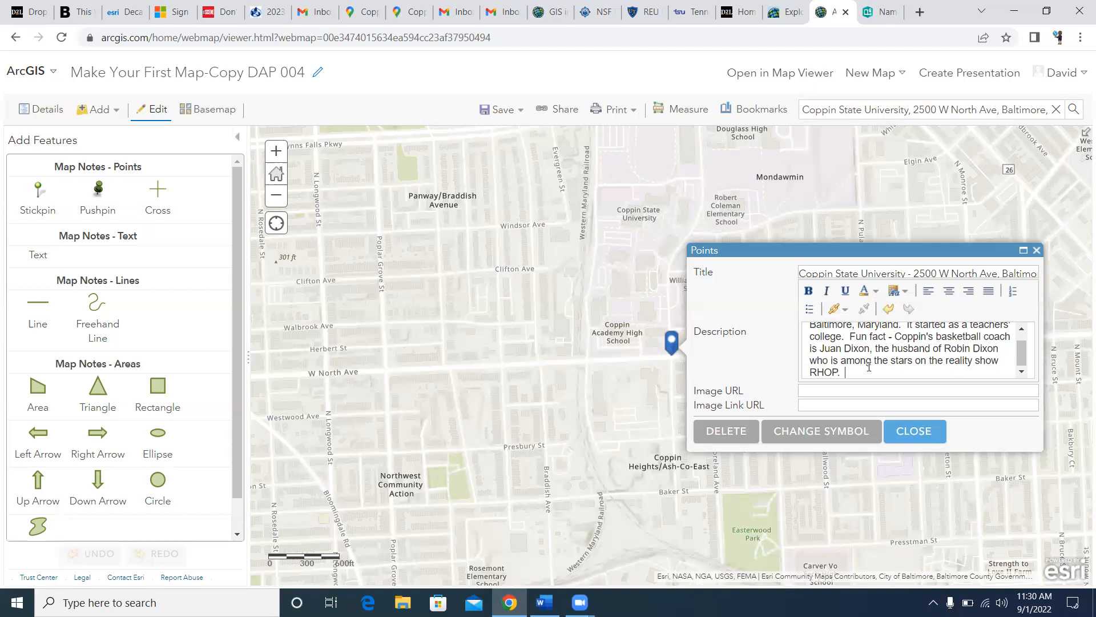
# Step: End the description by stating that Coppin is also the alma mater for the instructor's mother, and check the course's substeps on changing the symbol
pyautogui.write('Coppin is also the alma mater for Dr. Pade')
pyautogui.write("ett's mother.")
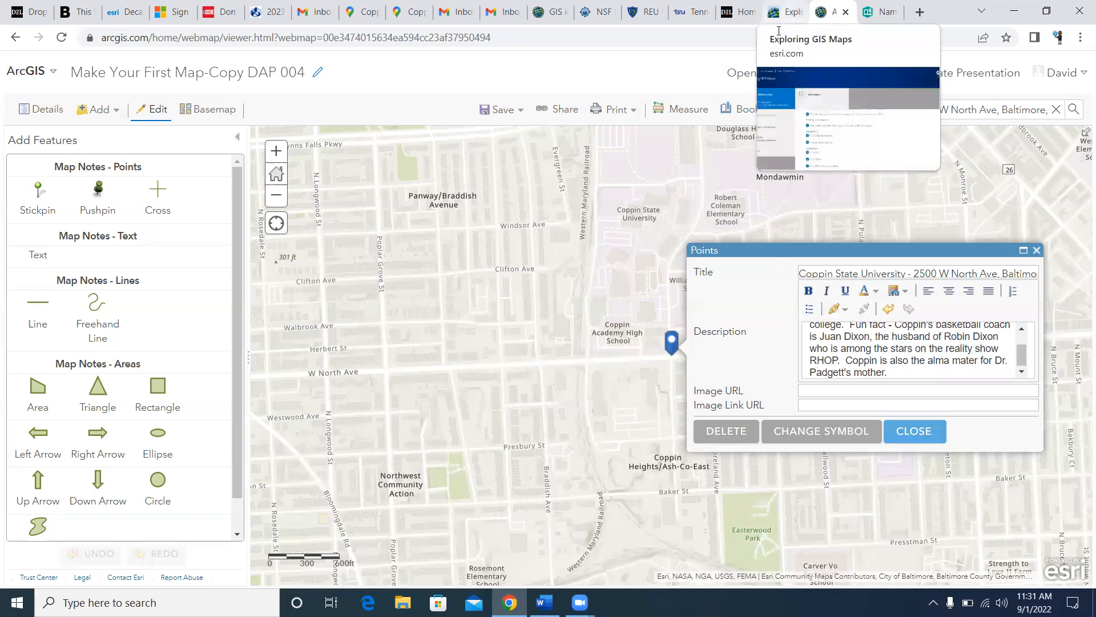
pyautogui.click(785, 11)
pyautogui.scroll(-1, 662, 396)
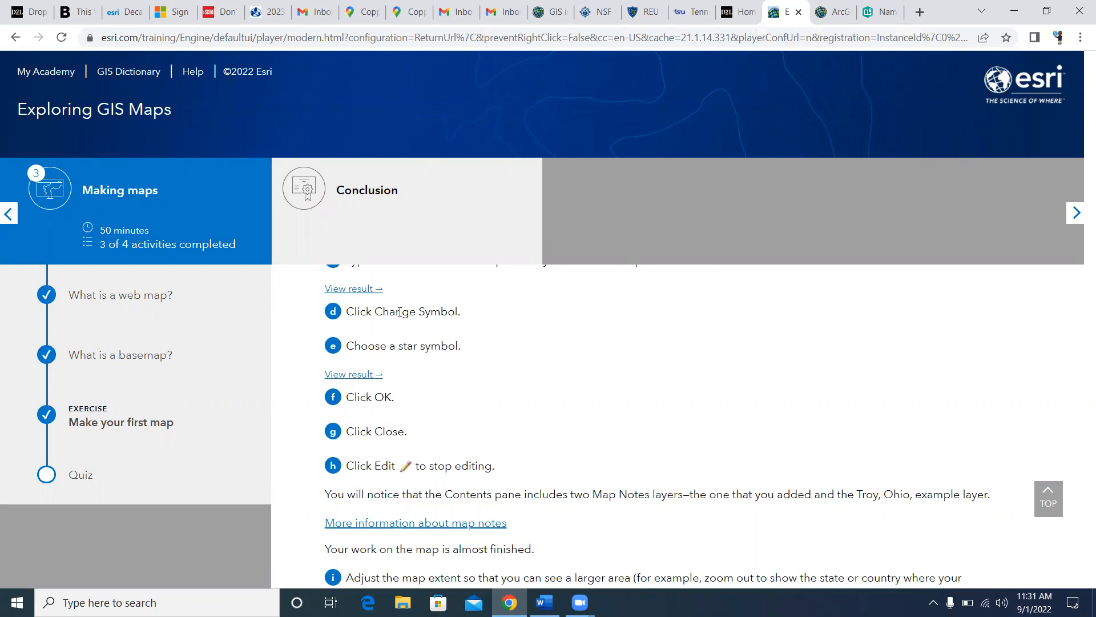
pyautogui.scroll(3, 498, 359)
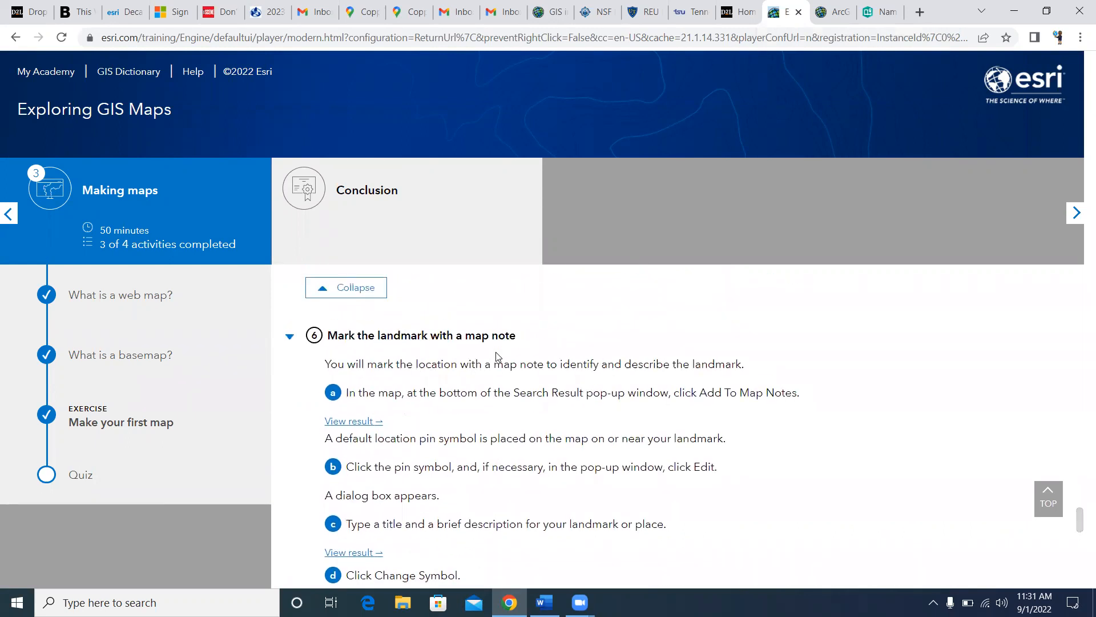
pyautogui.scroll(-3, 496, 355)
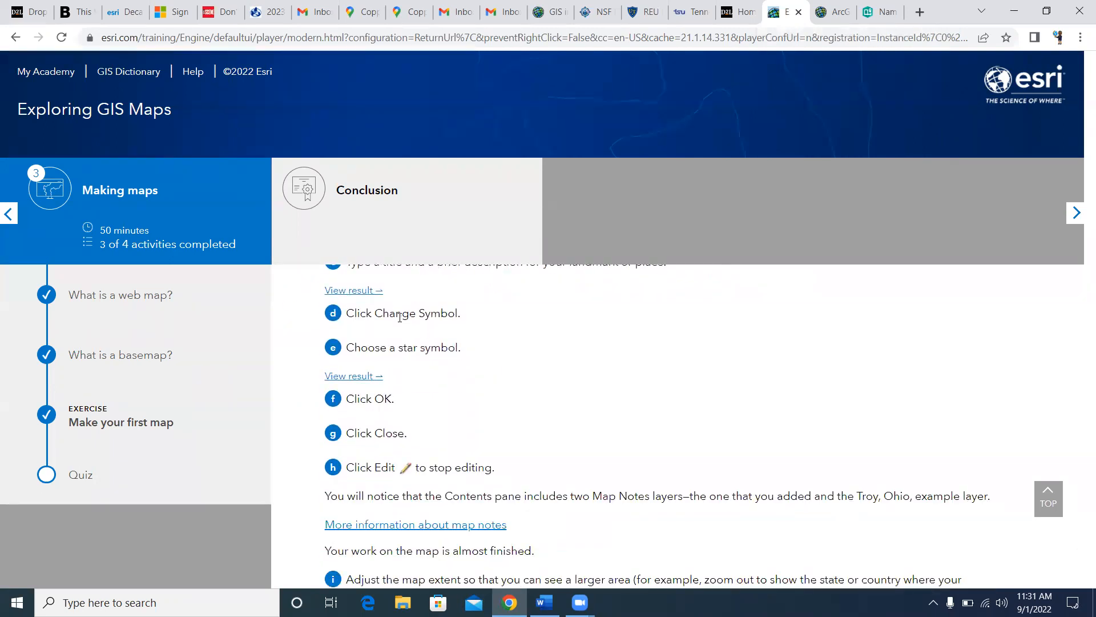
pyautogui.click(831, 13)
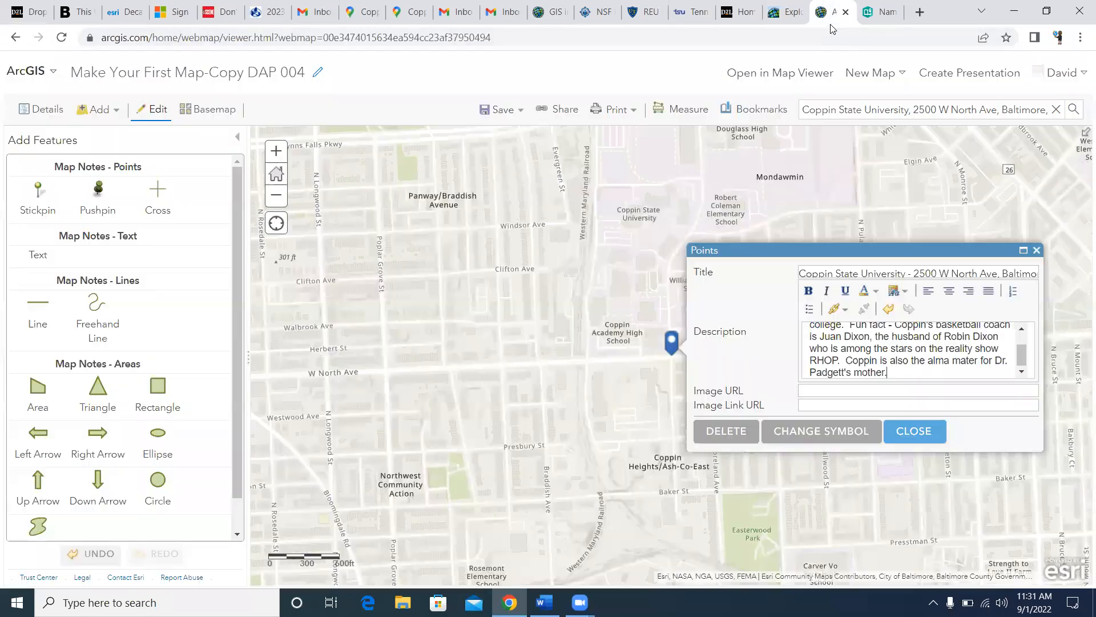
# Step: Change the map note's symbol from the pin to the red star in the Shapes set
pyautogui.click(820, 432)
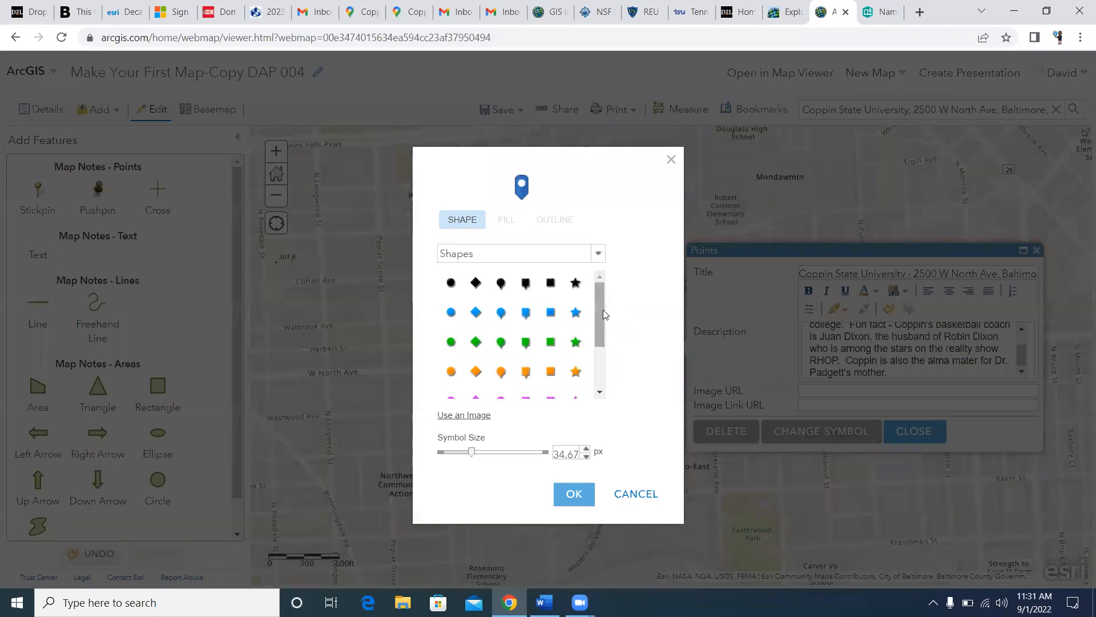
pyautogui.moveTo(598, 316); pyautogui.dragTo(594, 349)
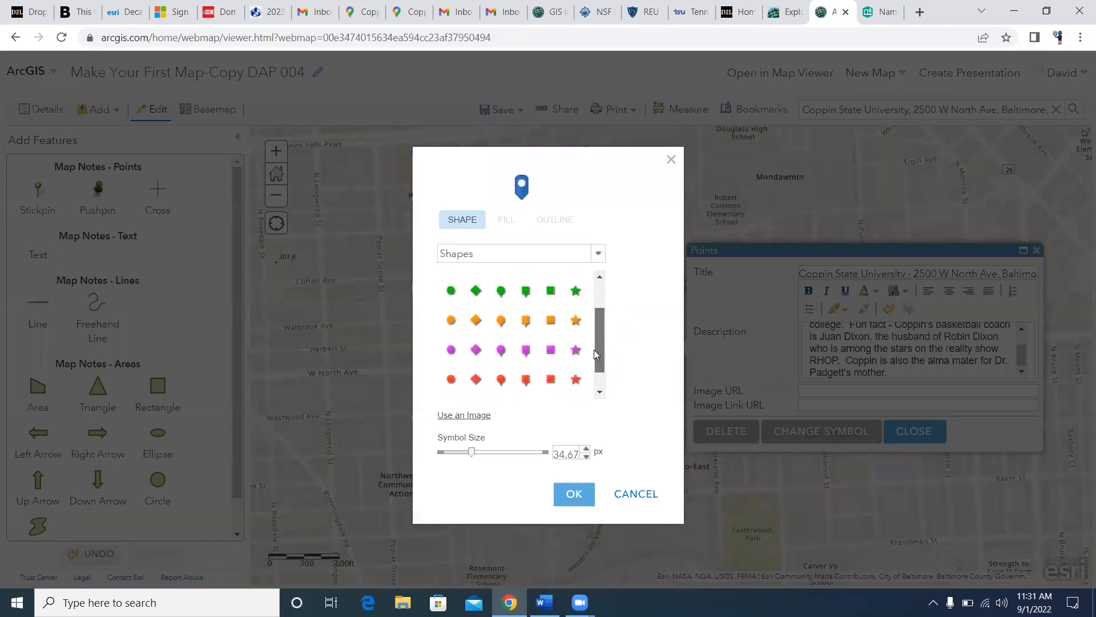
pyautogui.click(577, 365)
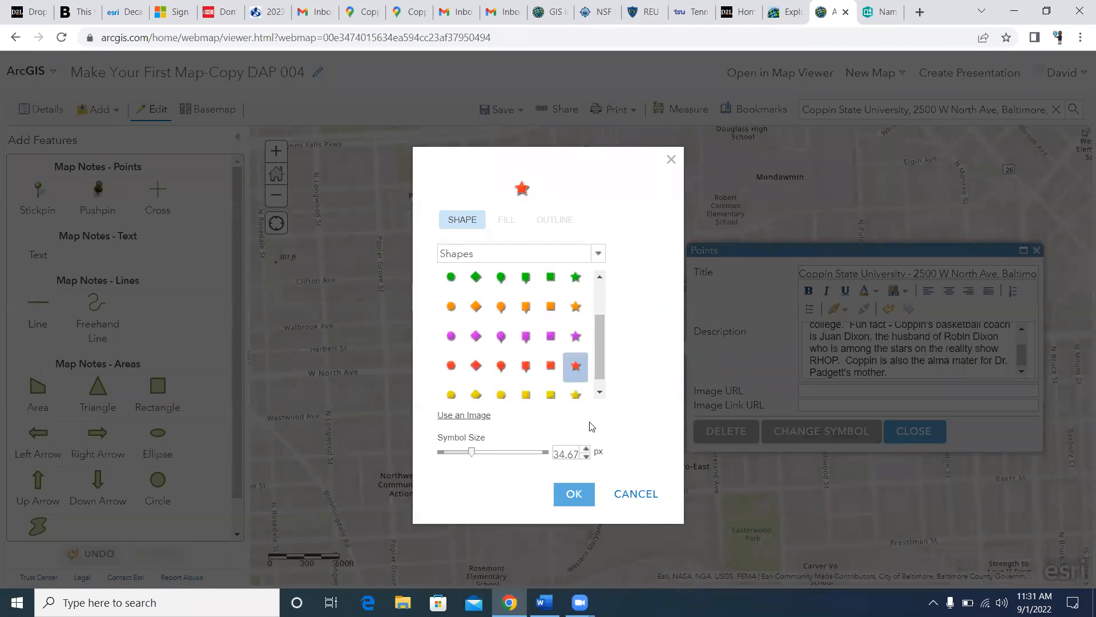
# Step: Set the star's symbol size to 46.67 px, check the available symbol sets, and apply the new symbol to the note
pyautogui.click(587, 448)
pyautogui.click(586, 448)
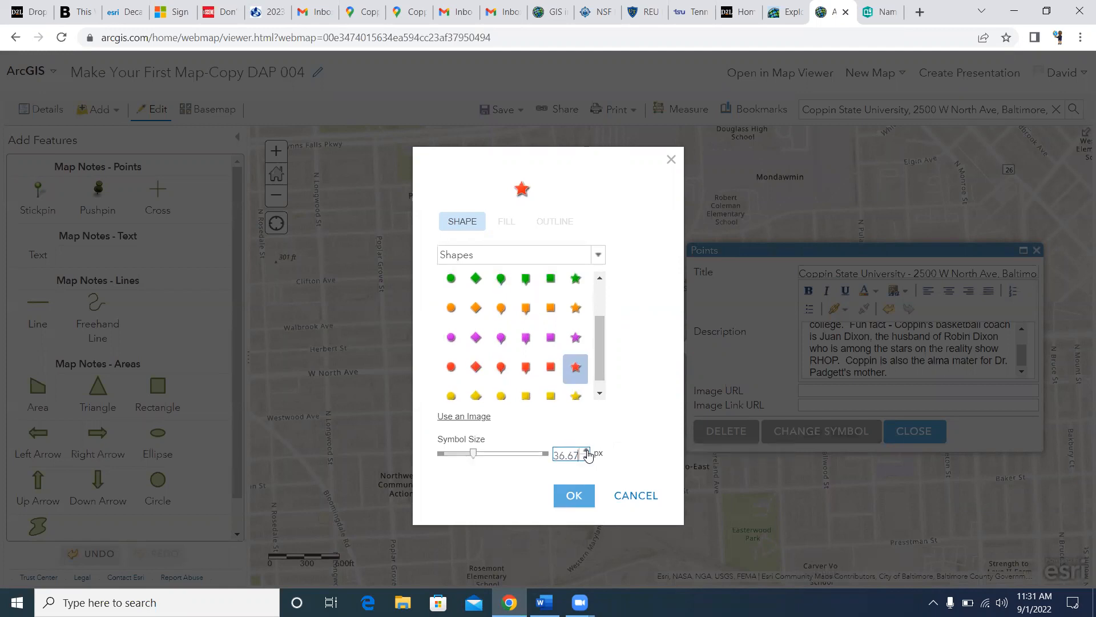
pyautogui.click(587, 450)
pyautogui.doubleClick(586, 450)
pyautogui.doubleClick(587, 452)
pyautogui.doubleClick(587, 453)
pyautogui.doubleClick(587, 455)
pyautogui.click(587, 457)
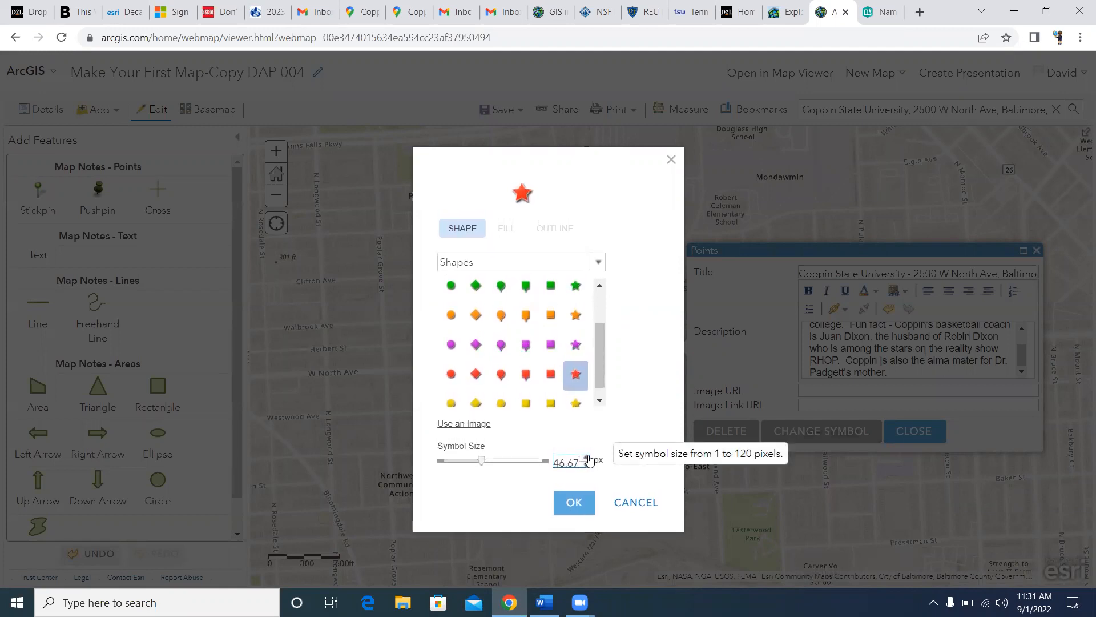
pyautogui.click(598, 263)
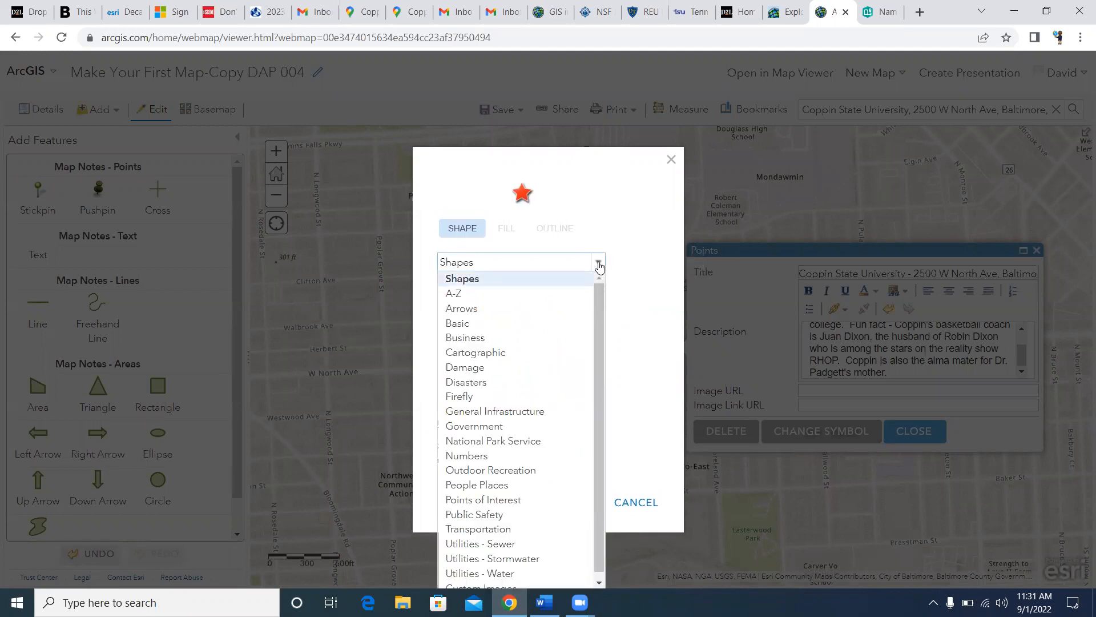
pyautogui.click(600, 266)
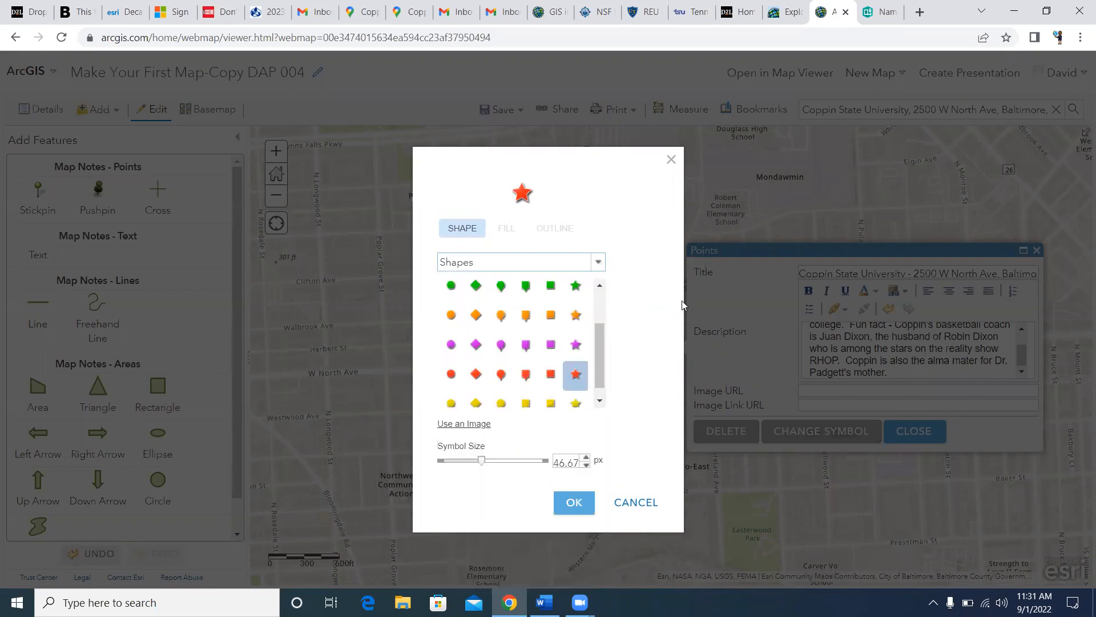
pyautogui.click(573, 502)
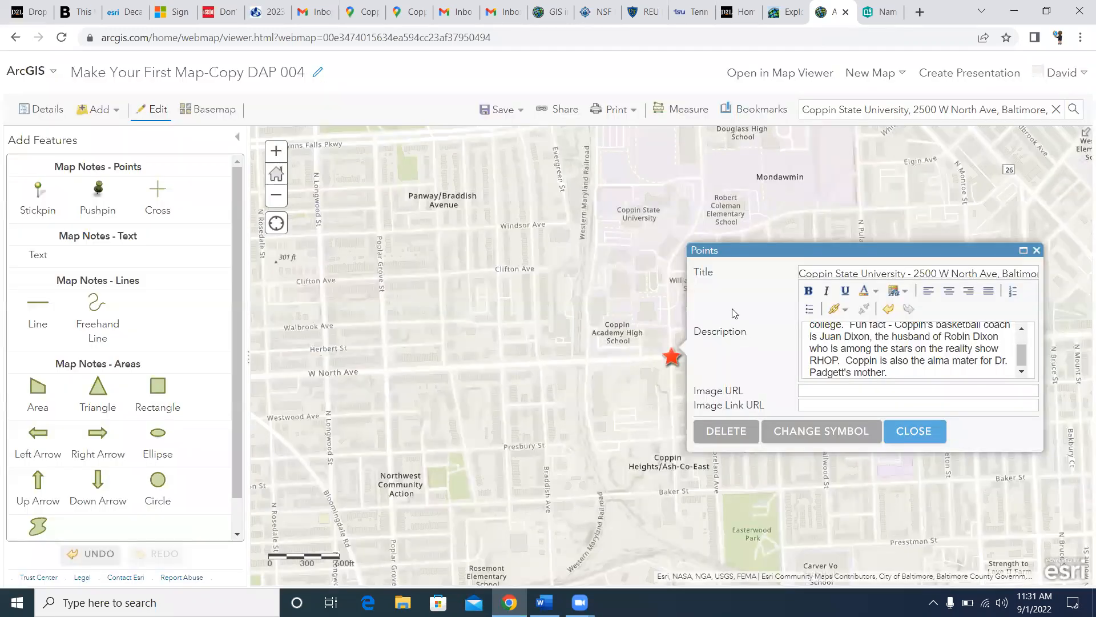
# Step: Close the map note's edit form and save the map
pyautogui.click(913, 432)
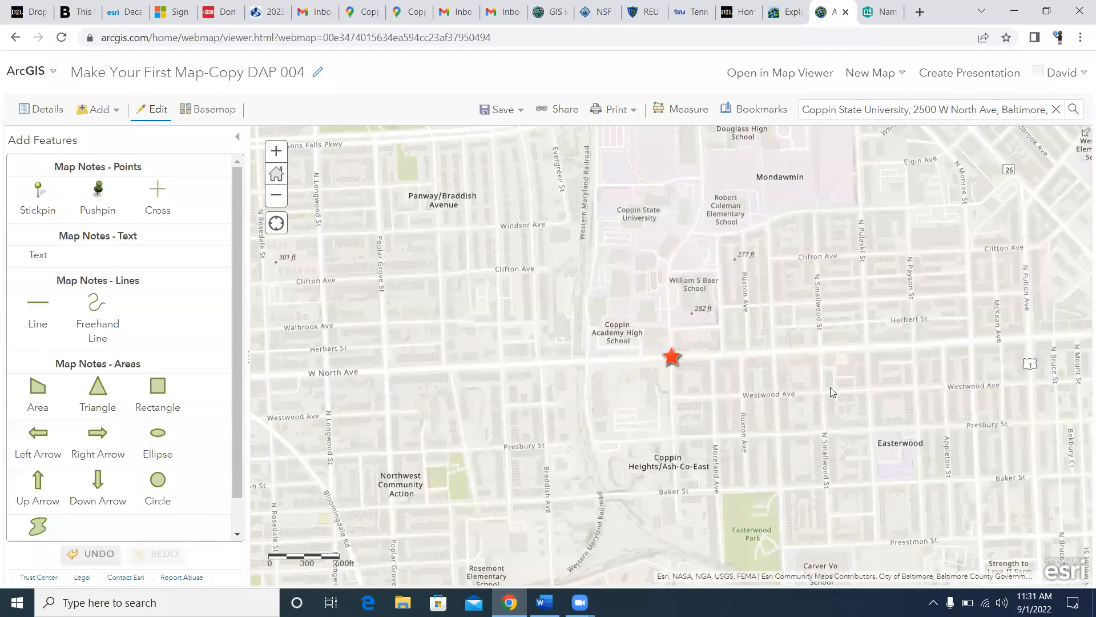
pyautogui.click(502, 109)
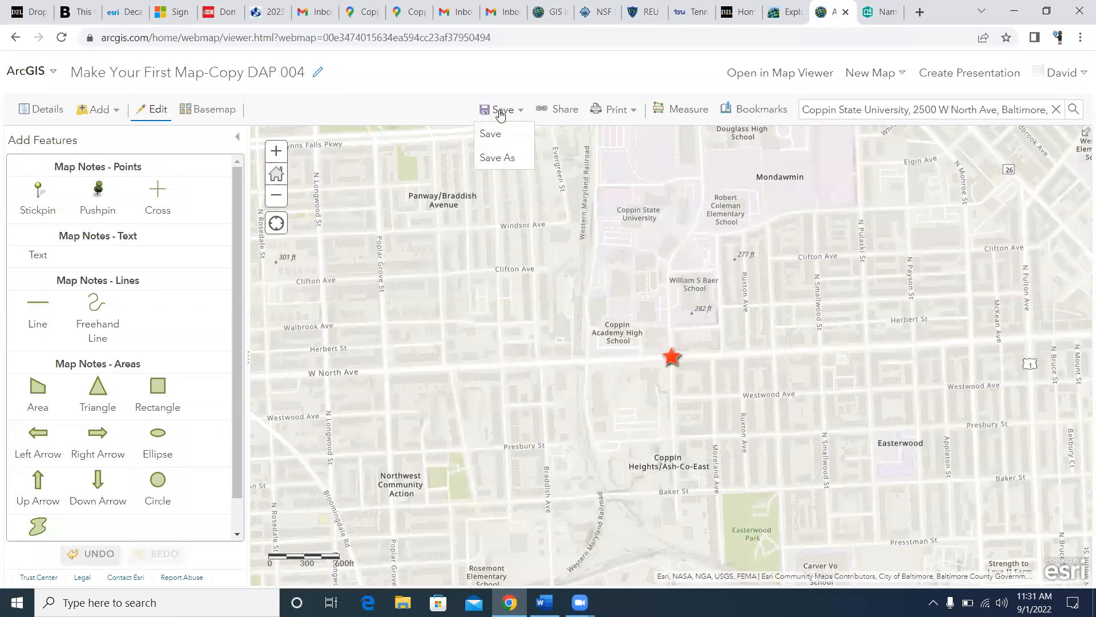
pyautogui.click(498, 133)
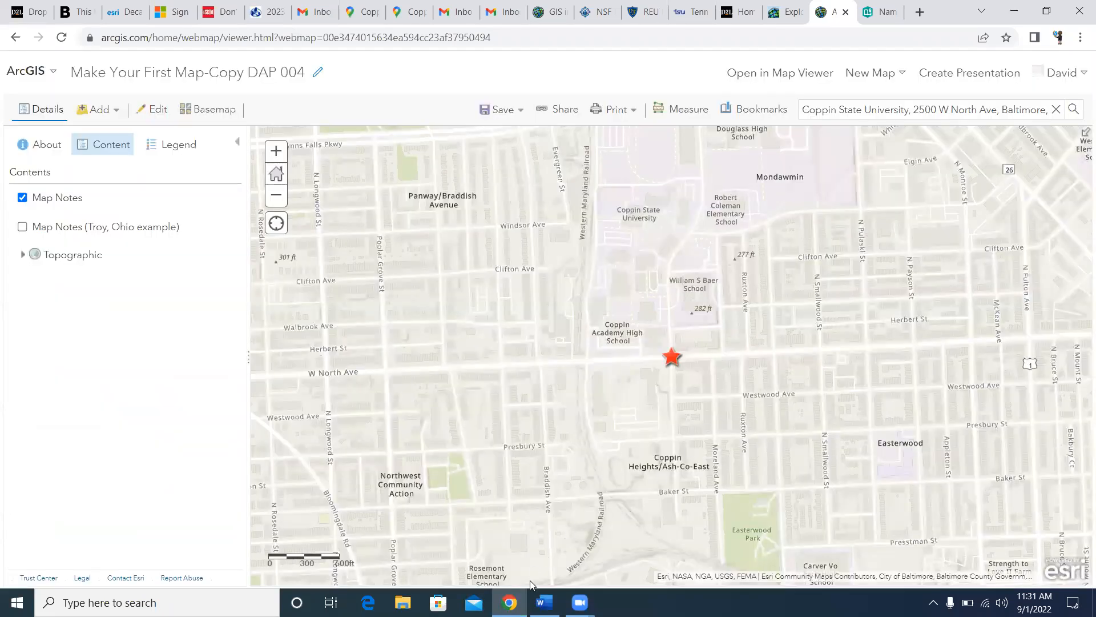
# Step: Review question 21 in Word and its sample map to see how the final map's screenshot with pop-up should look
pyautogui.click(545, 603)
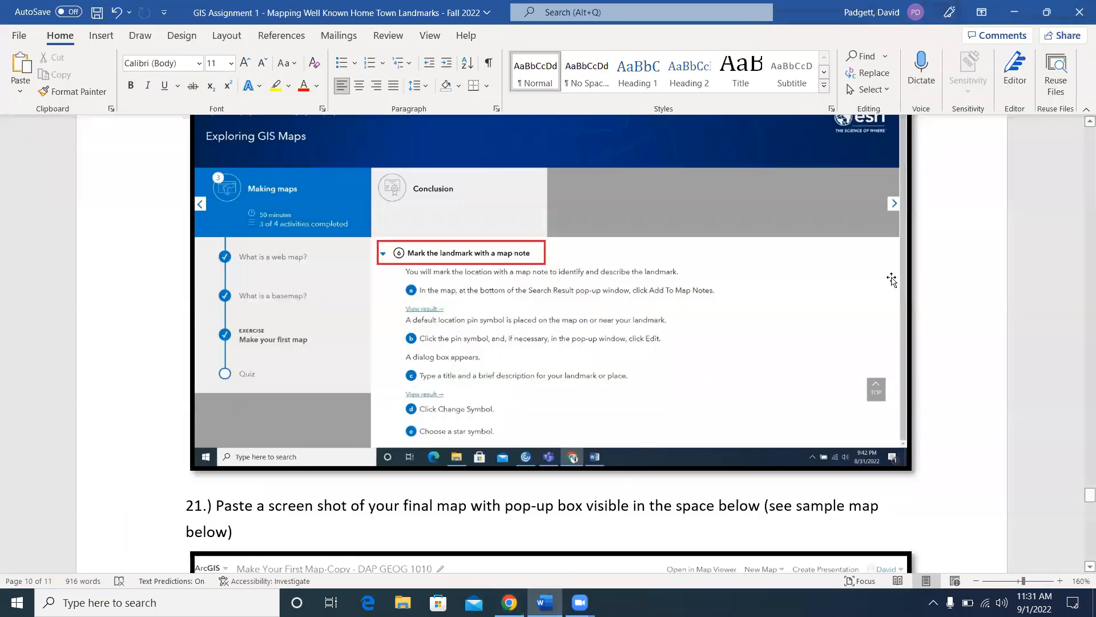
pyautogui.scroll(-6, 891, 281)
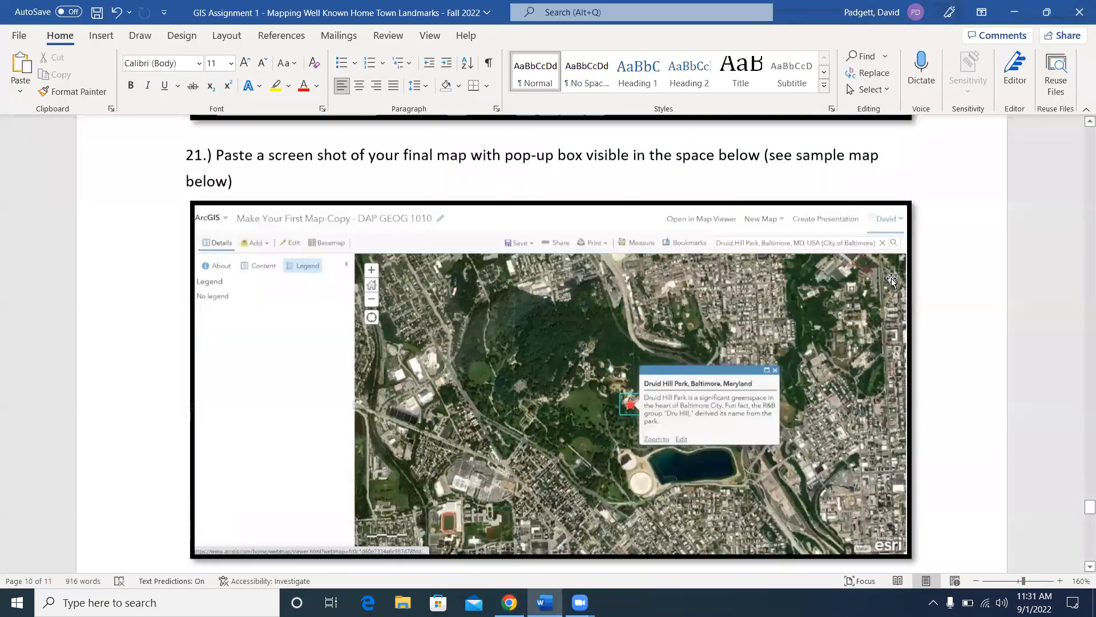
pyautogui.scroll(-1, 950, 299)
pyautogui.scroll(2, 950, 298)
pyautogui.scroll(-1, 951, 297)
pyautogui.scroll(-1, 952, 297)
pyautogui.scroll(5, 951, 297)
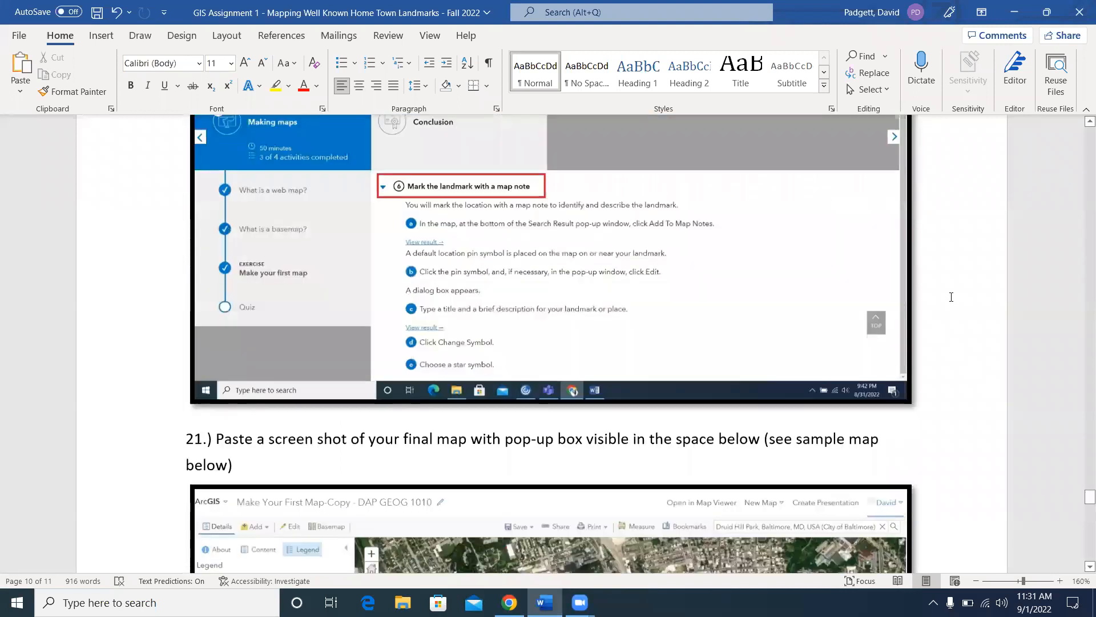
pyautogui.scroll(-5, 951, 297)
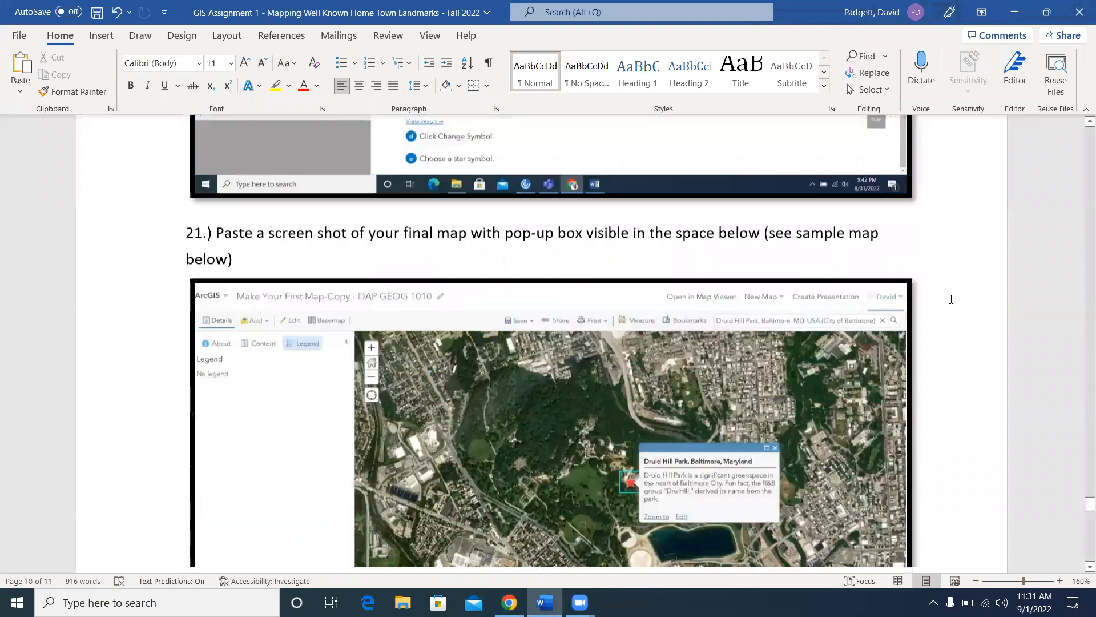
pyautogui.scroll(-1, 952, 299)
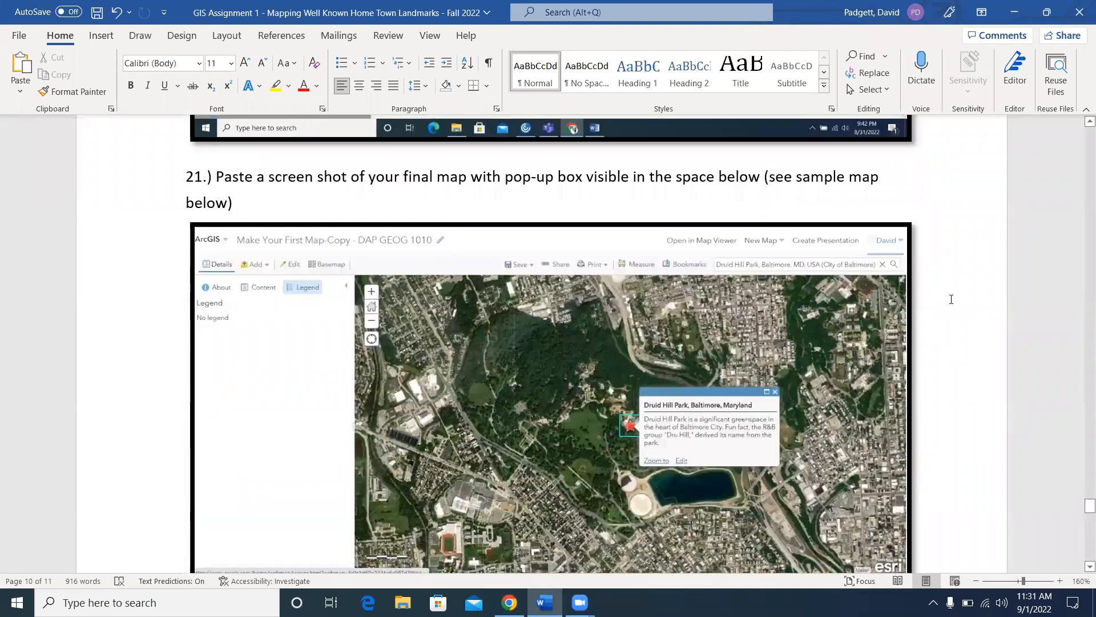
pyautogui.scroll(-1, 951, 299)
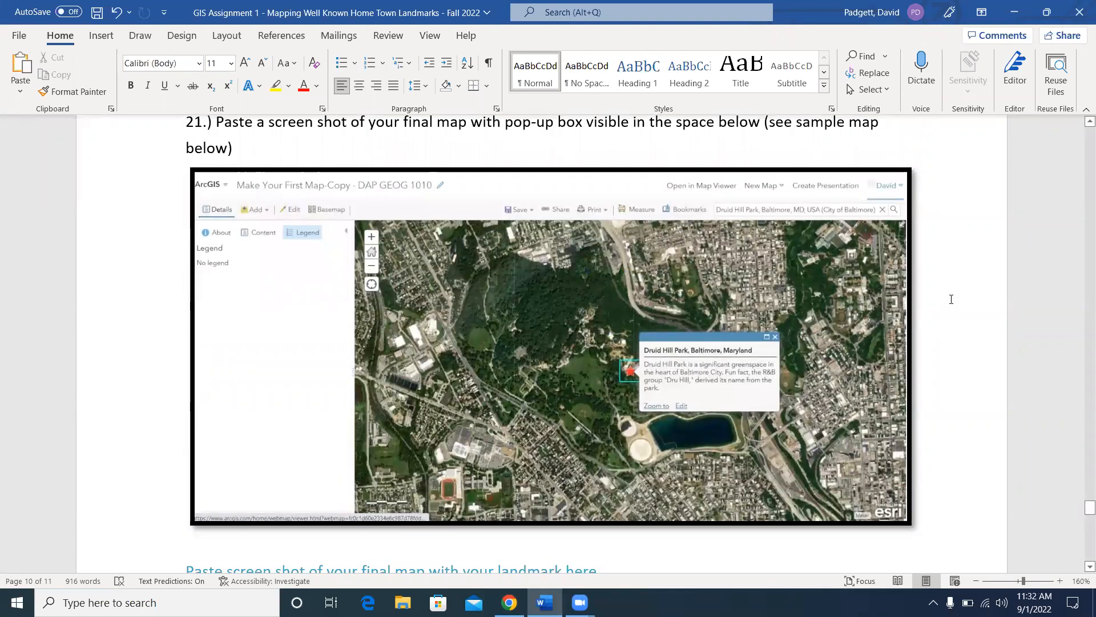
pyautogui.scroll(1, 952, 299)
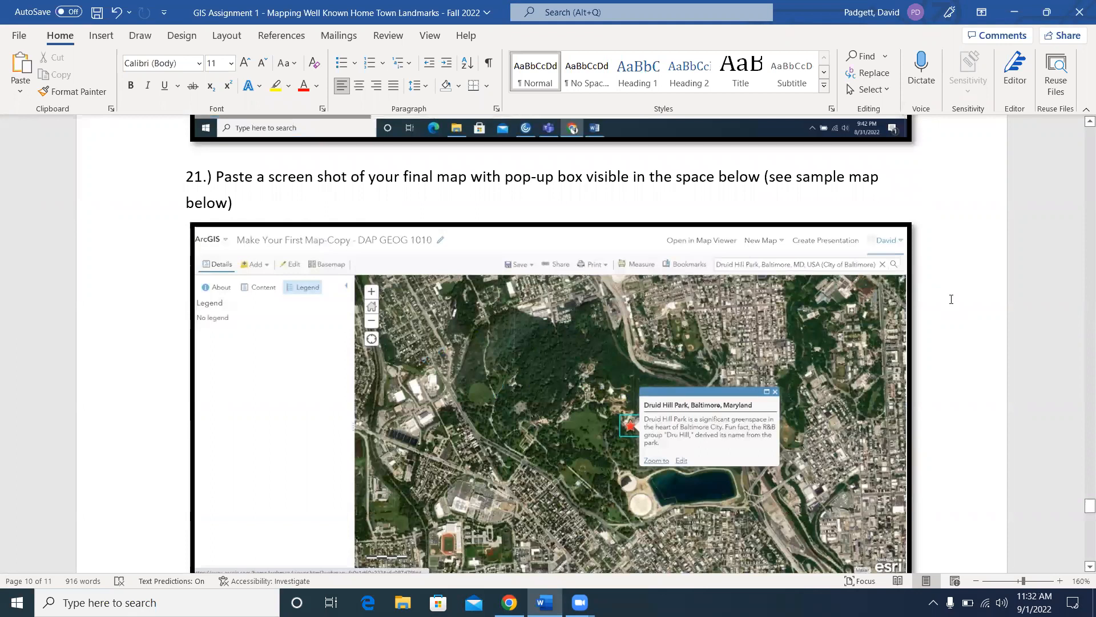
pyautogui.scroll(-4, 951, 299)
pyautogui.scroll(3, 951, 299)
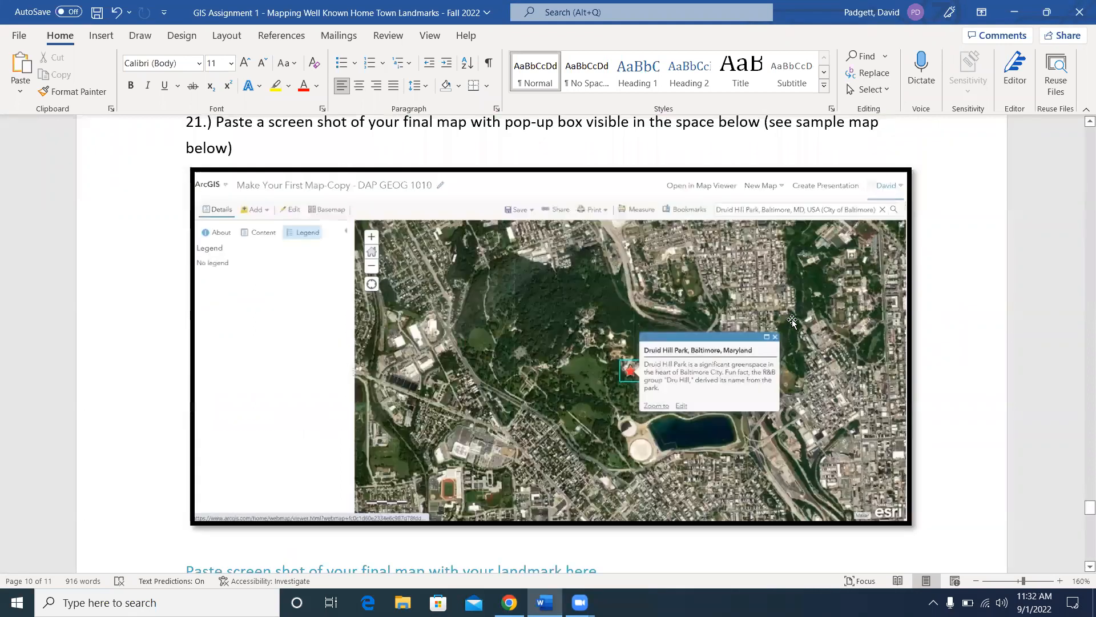
# Step: Return to the ArcGIS map in Chrome and display the pop-up of the Coppin State University star
pyautogui.click(510, 602)
pyautogui.click(786, 12)
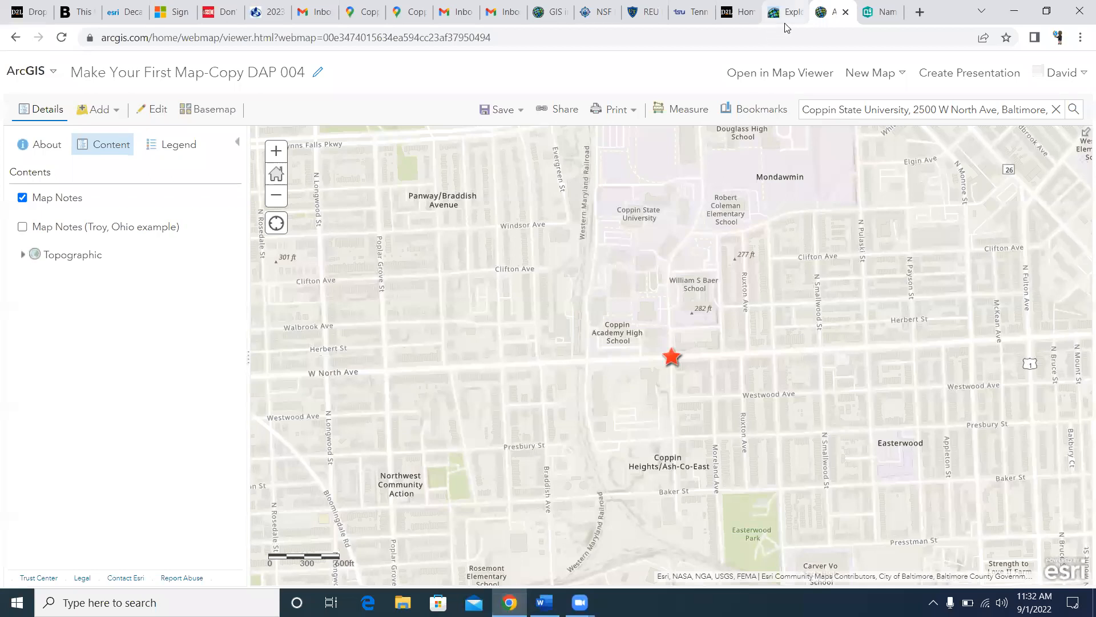
pyautogui.click(833, 12)
pyautogui.scroll(-1, 738, 328)
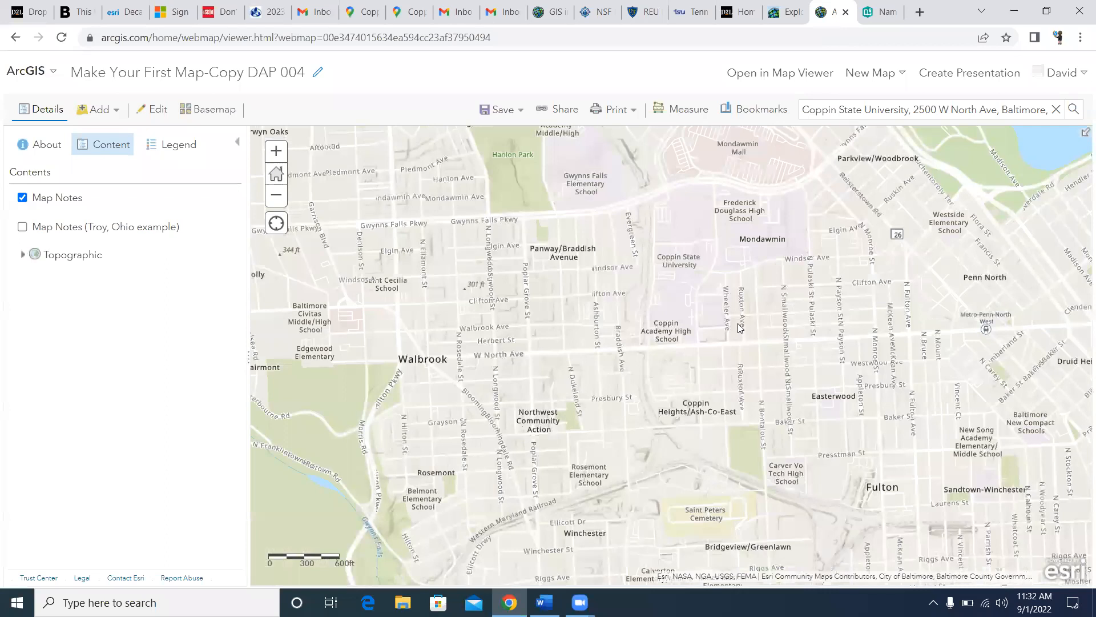
pyautogui.scroll(1, 698, 347)
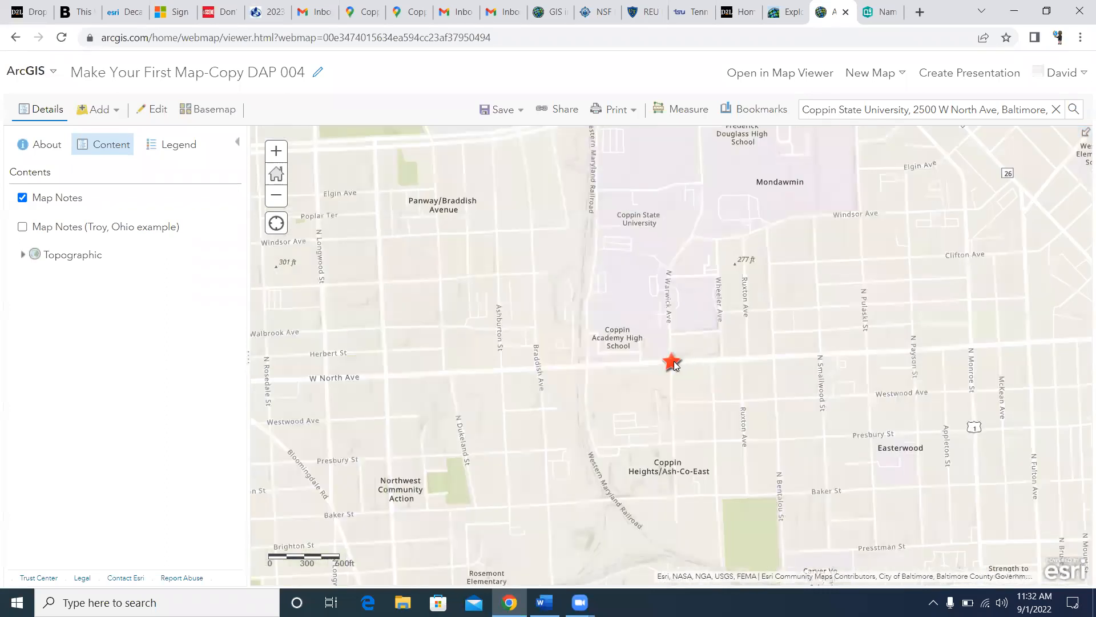
pyautogui.click(674, 364)
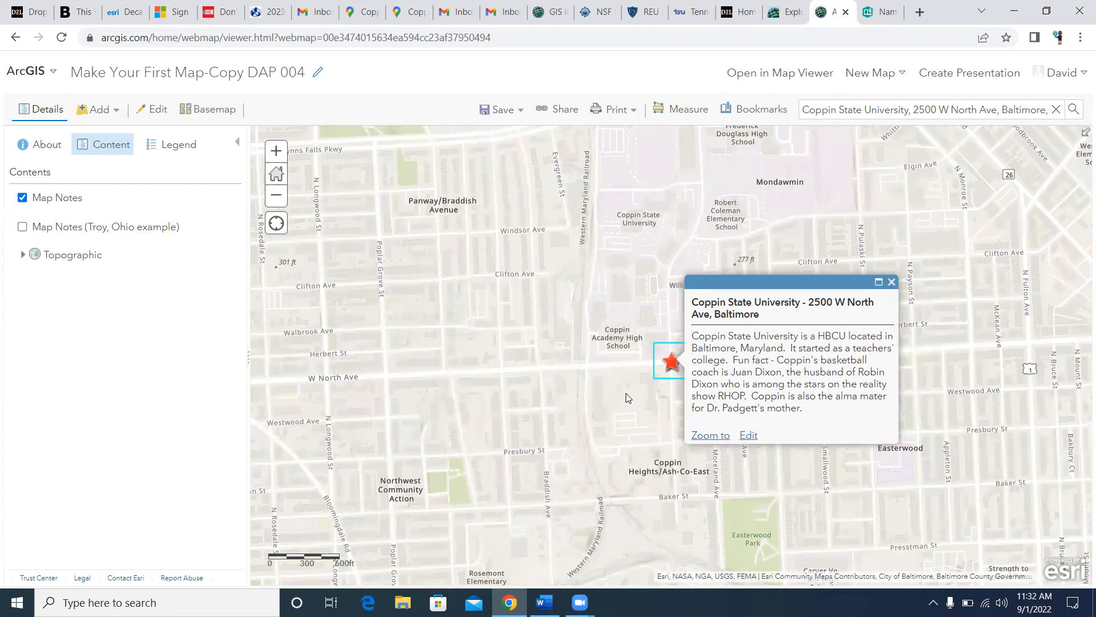
# Step: Show the ArcGIS map's legend, then switch to Word and paste the map screenshot on a new line above question 21's blue placeholder text
pyautogui.click(168, 149)
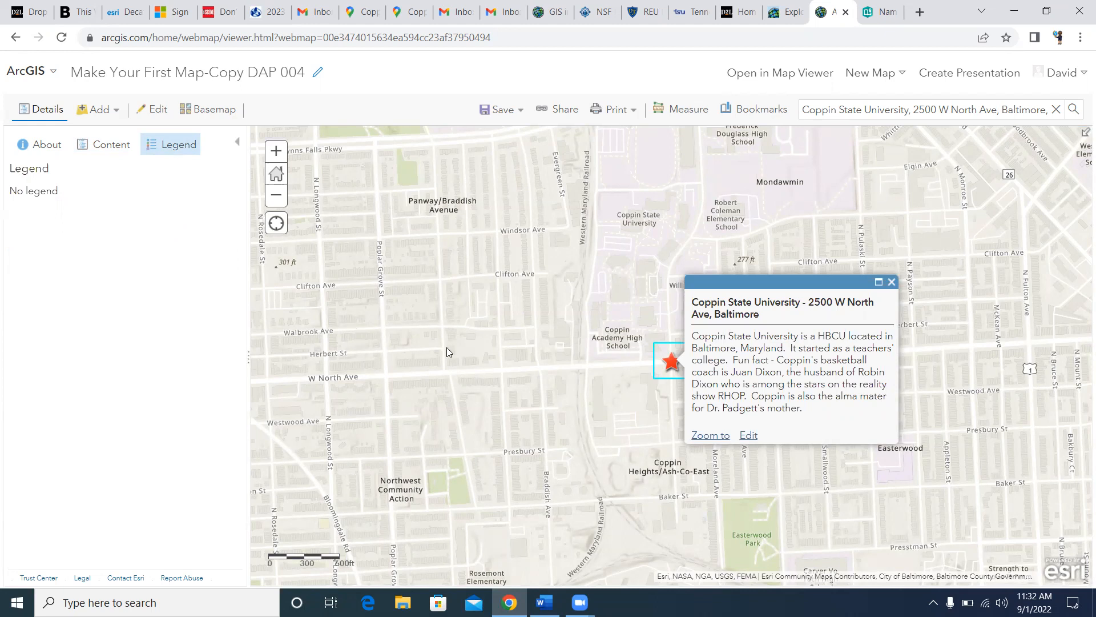
pyautogui.click(544, 602)
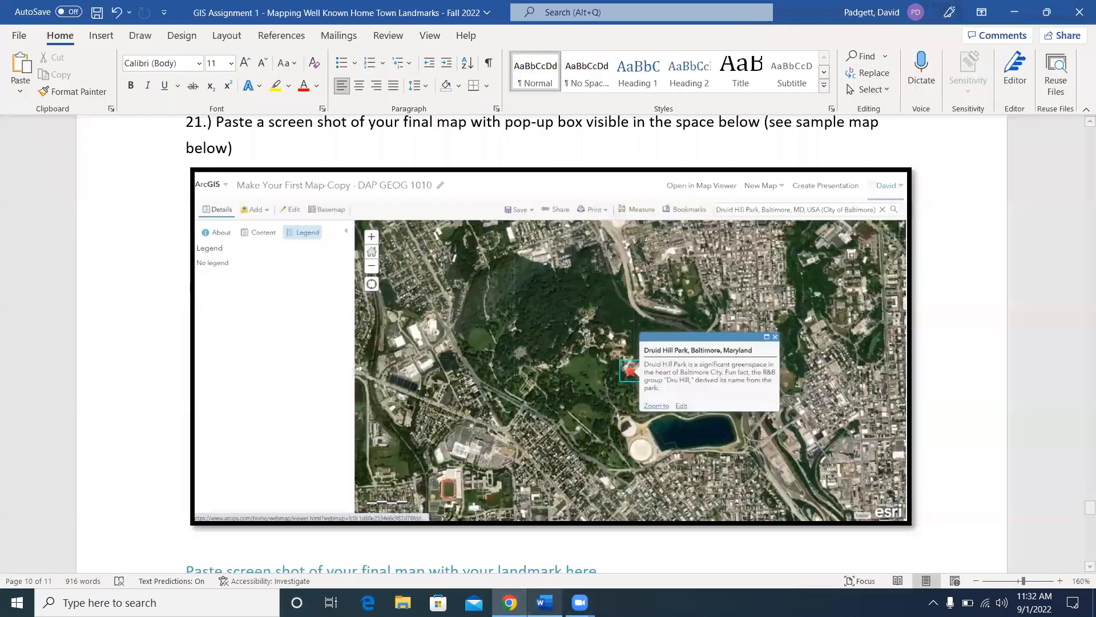
pyautogui.scroll(-2, 221, 497)
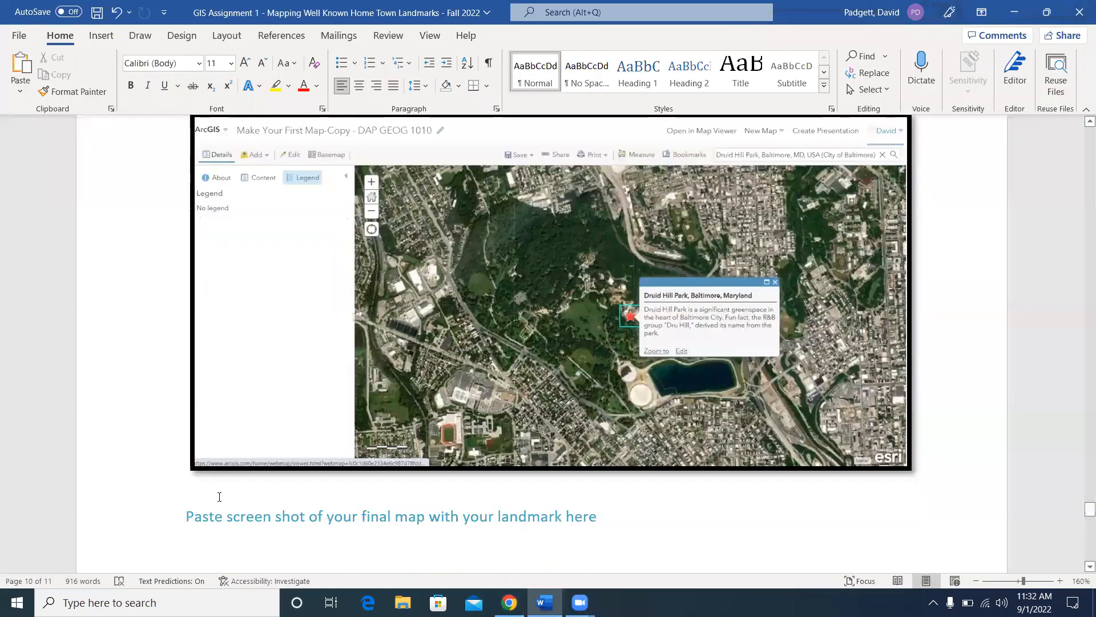
pyautogui.click(189, 516)
pyautogui.press('Return')
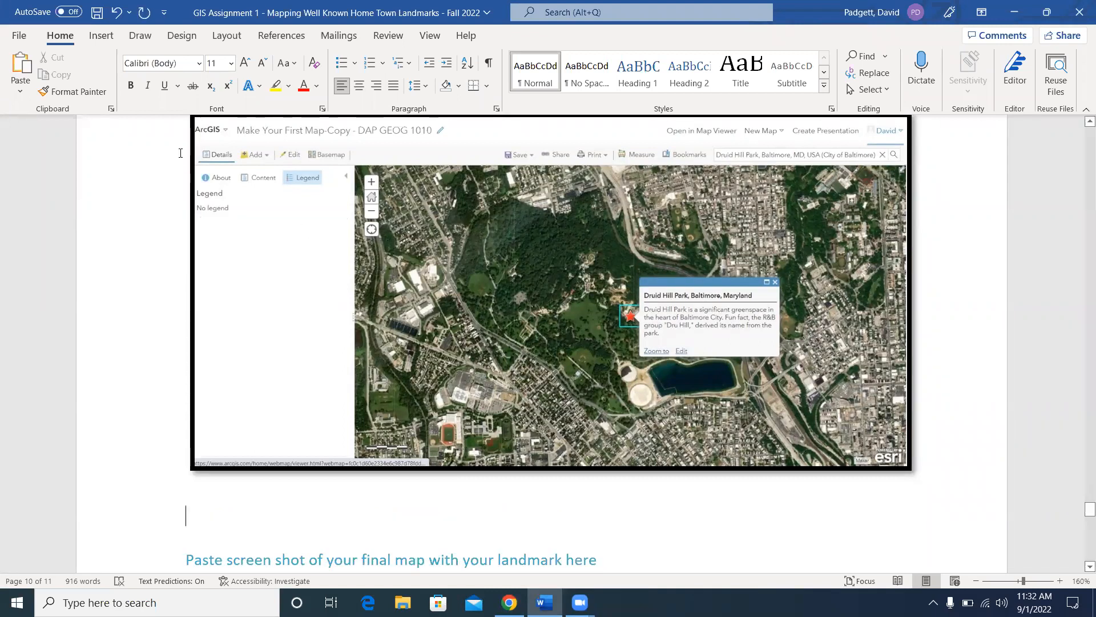
pyautogui.click(21, 64)
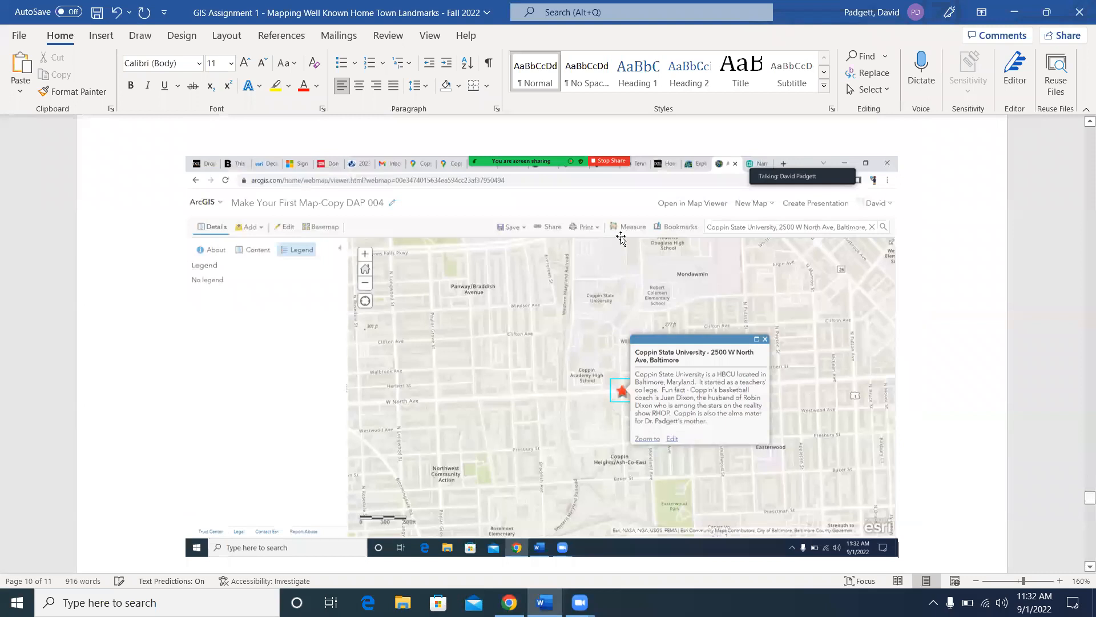
# Step: Review the pasted map screenshot and question 22's instructions for sharing the saved map and pasting its link
pyautogui.scroll(-1, 856, 277)
pyautogui.scroll(-3, 942, 270)
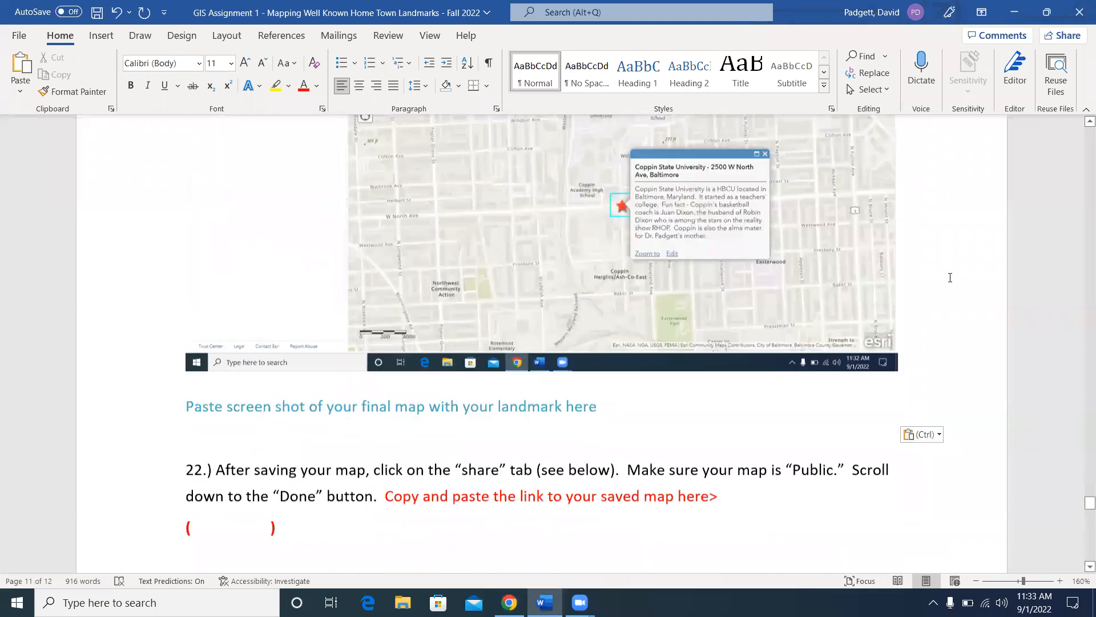
pyautogui.scroll(-4, 950, 278)
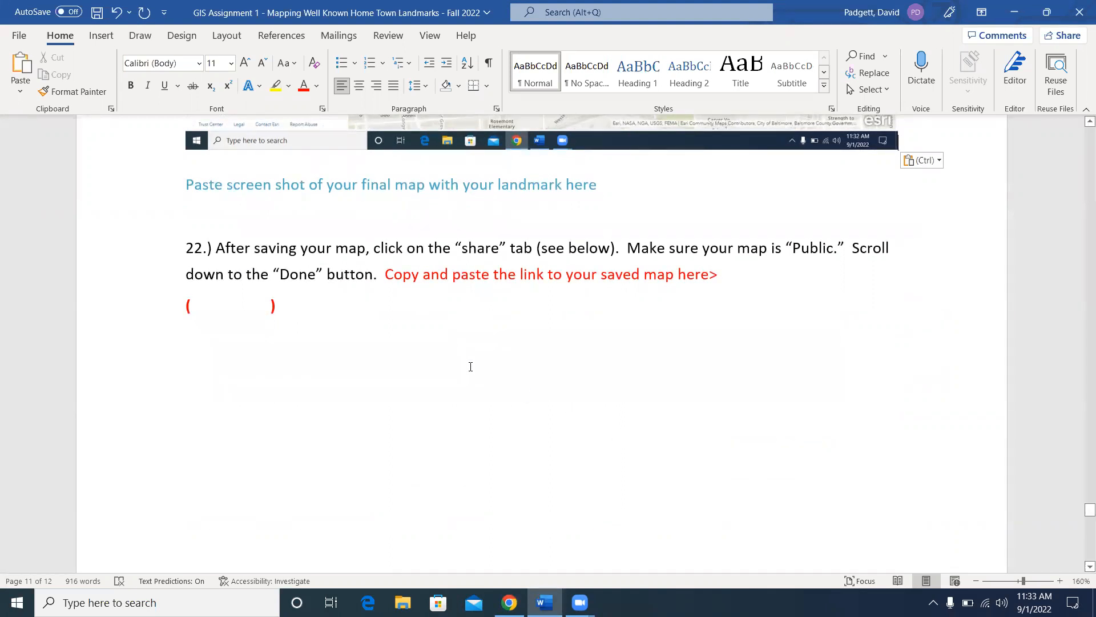
pyautogui.click(509, 603)
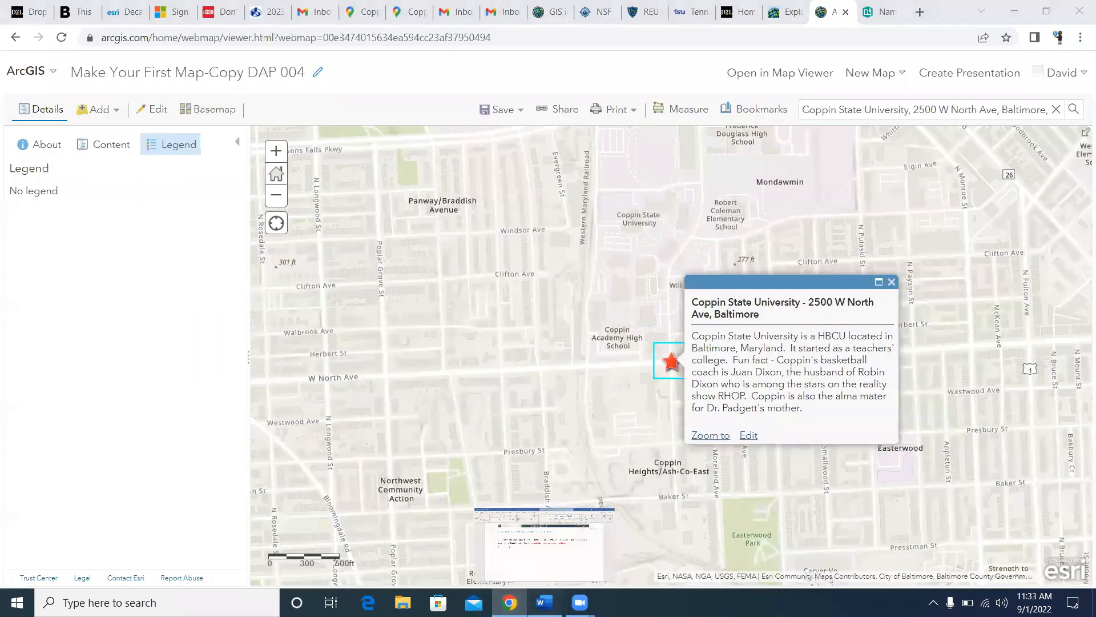
pyautogui.click(544, 603)
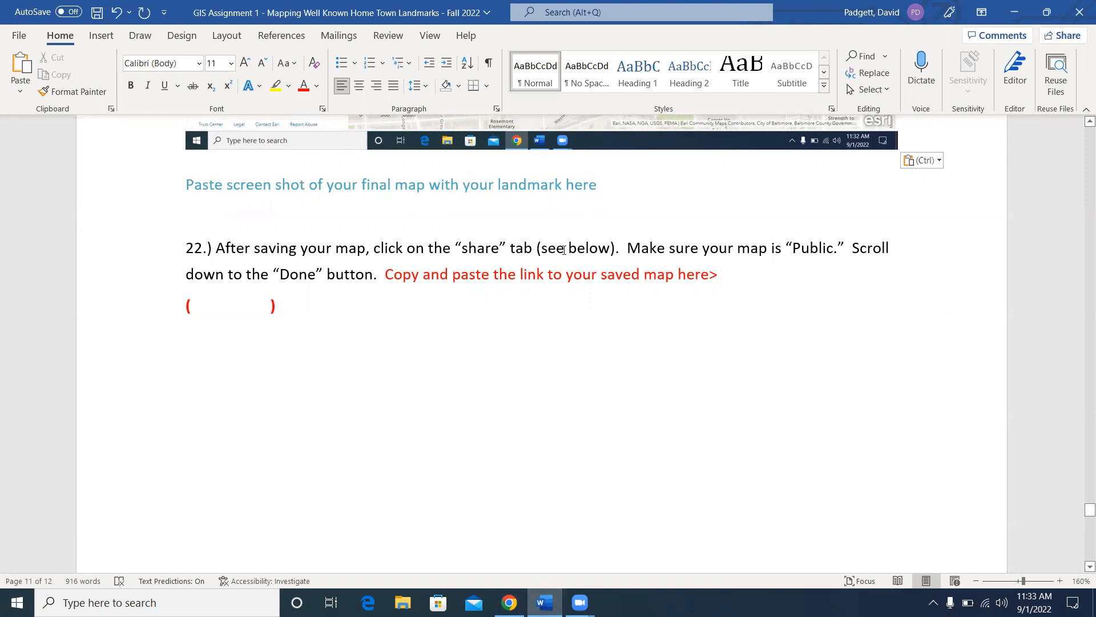
pyautogui.scroll(-5, 717, 347)
pyautogui.scroll(-3, 717, 348)
pyautogui.scroll(6, 717, 349)
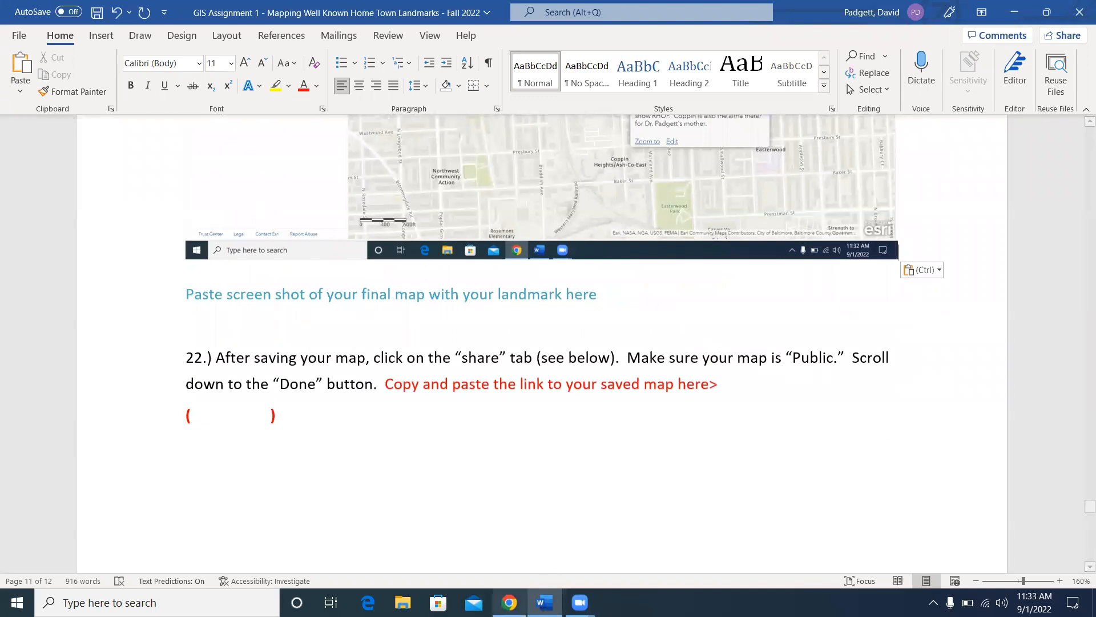
# Step: Switch to the ArcGIS map in Chrome and share it with Everyone (public)
pyautogui.click(510, 603)
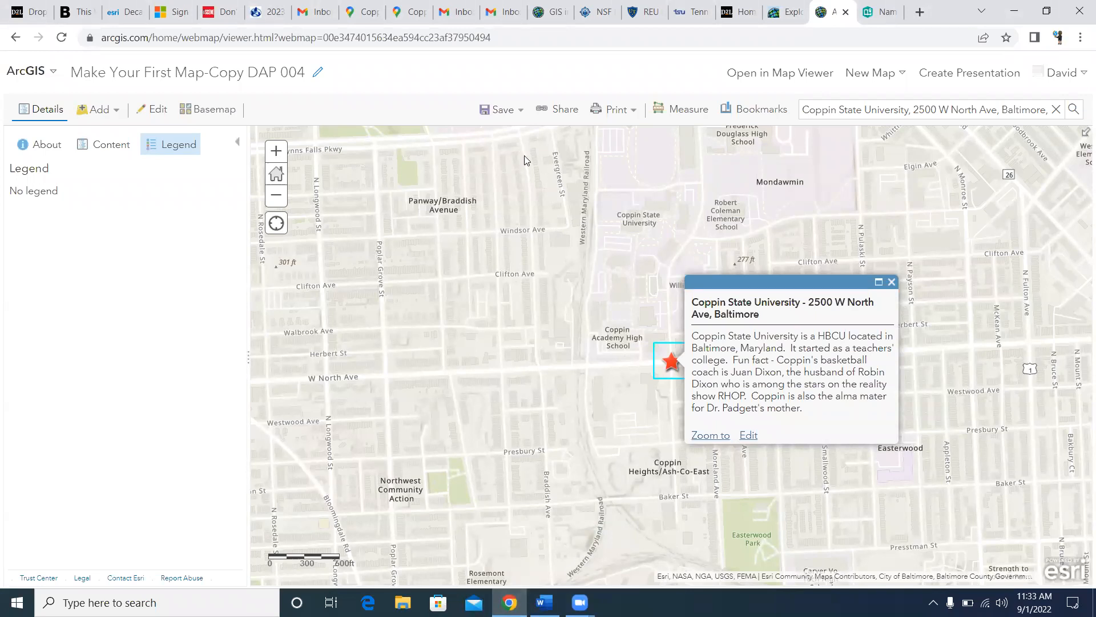
pyautogui.click(561, 112)
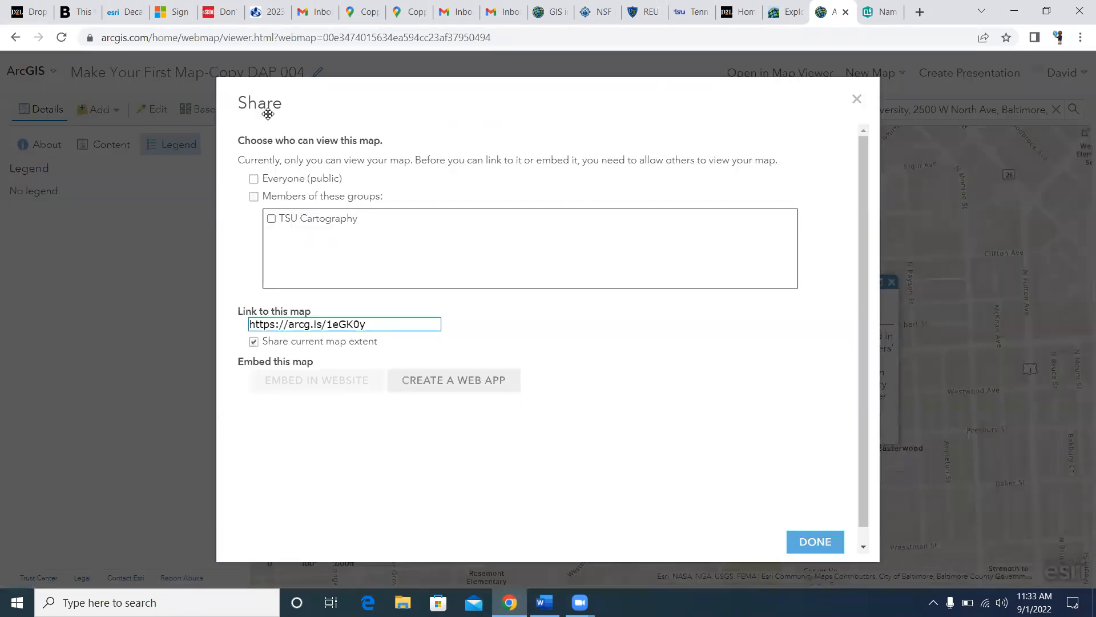
pyautogui.click(256, 180)
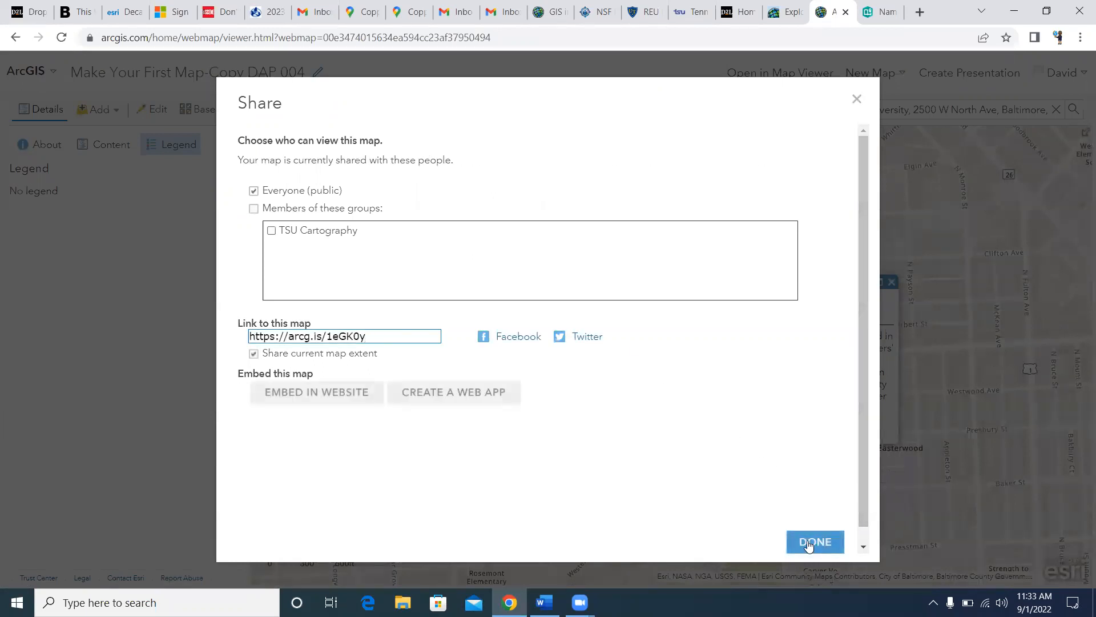
pyautogui.click(808, 543)
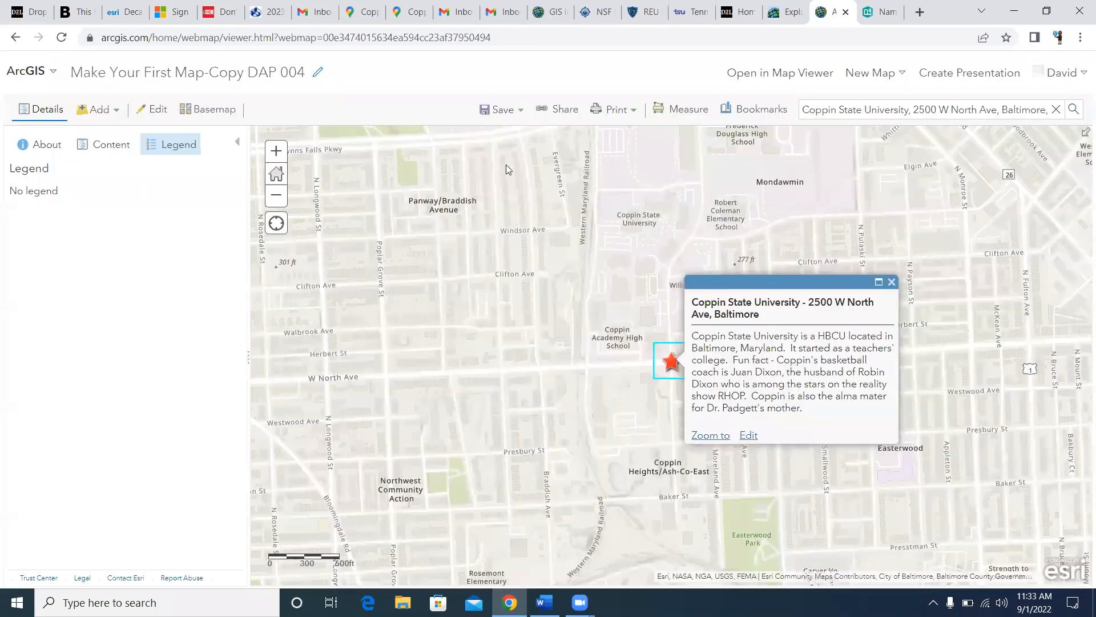
# Step: Reopen the map's sharing settings and copy the link to this map
pyautogui.click(557, 108)
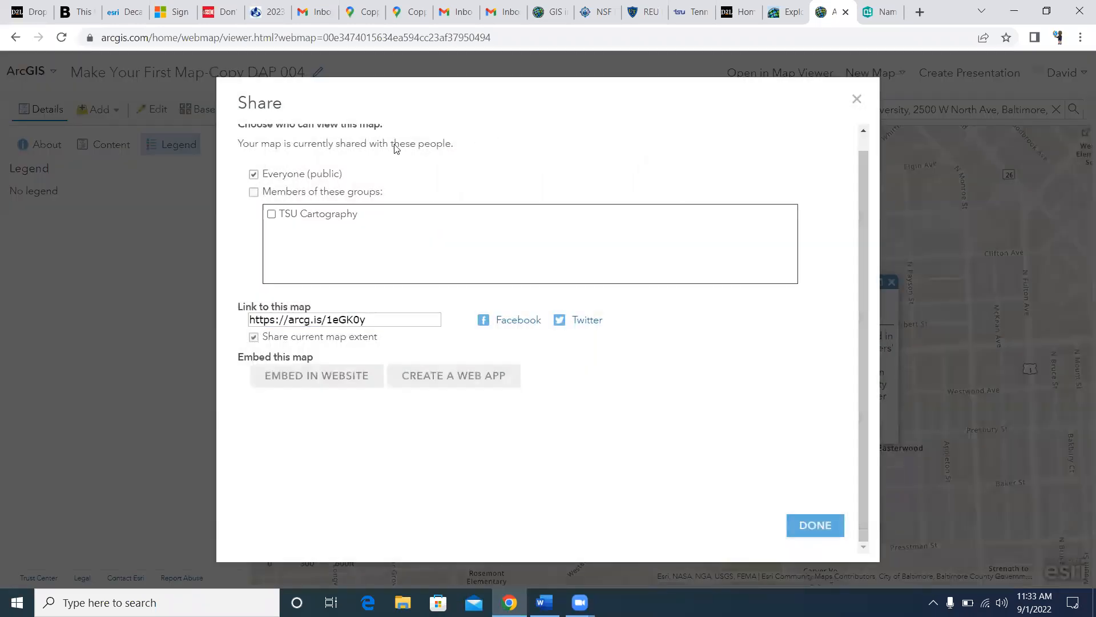
pyautogui.click(385, 318)
pyautogui.moveTo(385, 318); pyautogui.dragTo(250, 321)
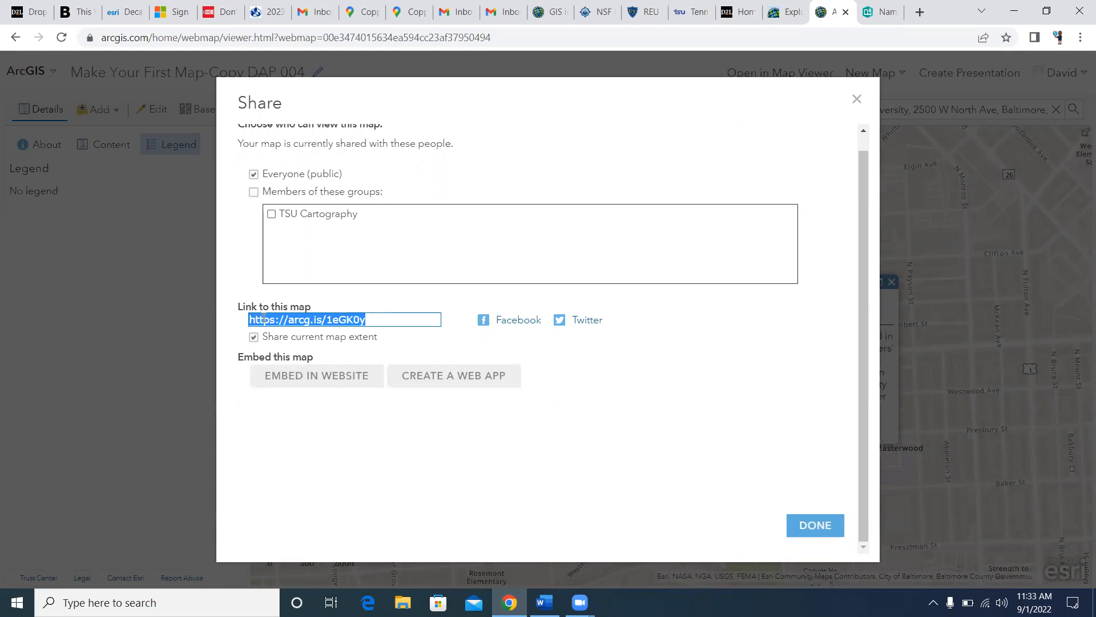
pyautogui.rightClick(335, 321)
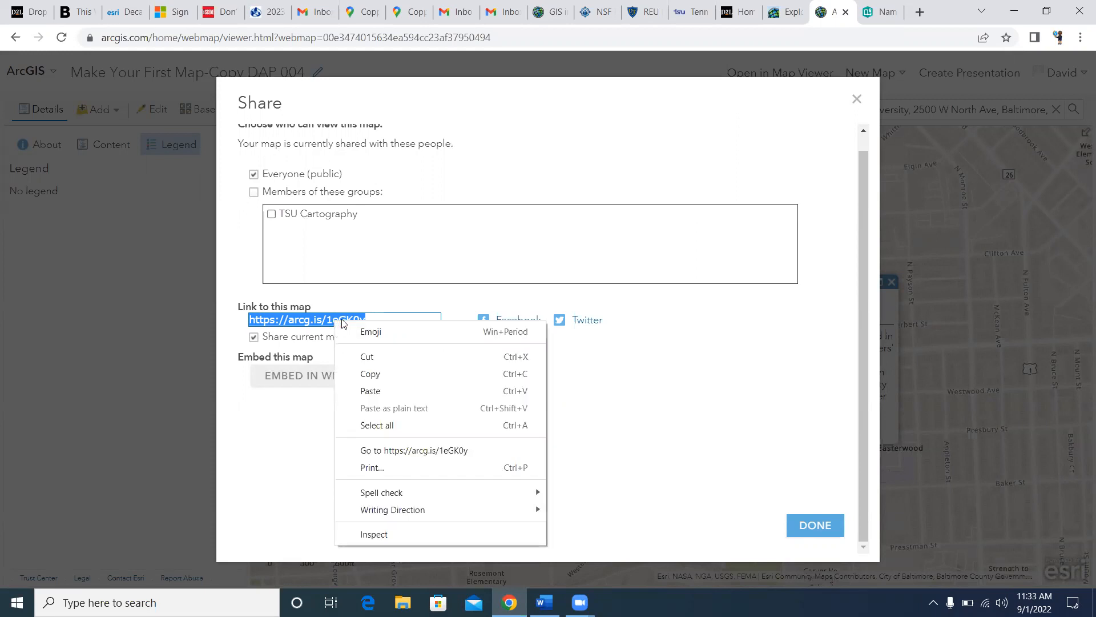
pyautogui.click(371, 374)
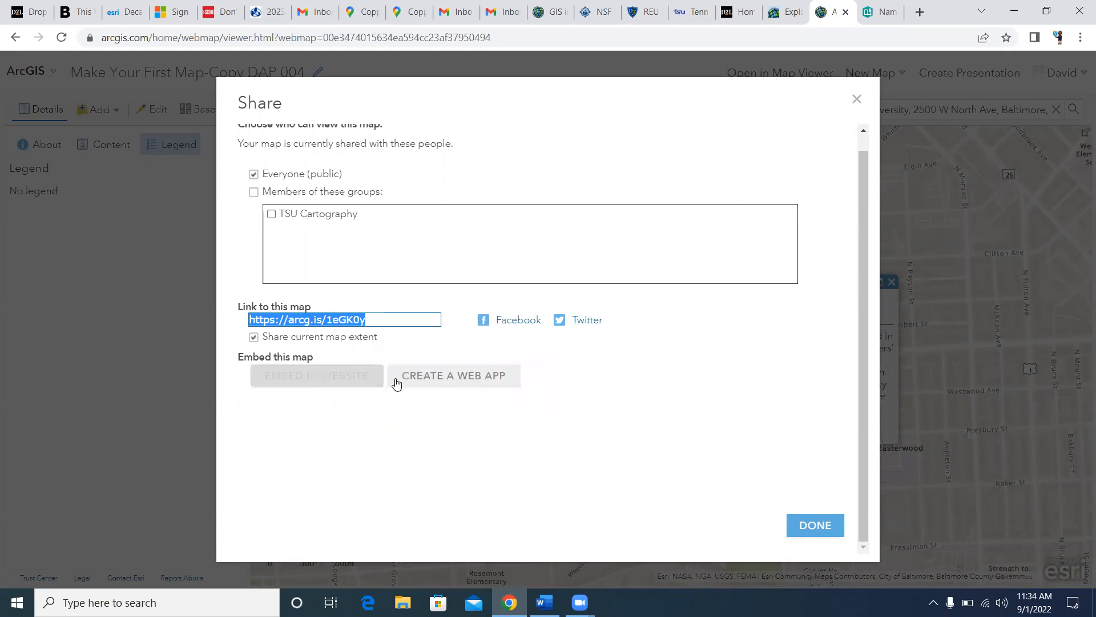
pyautogui.click(544, 603)
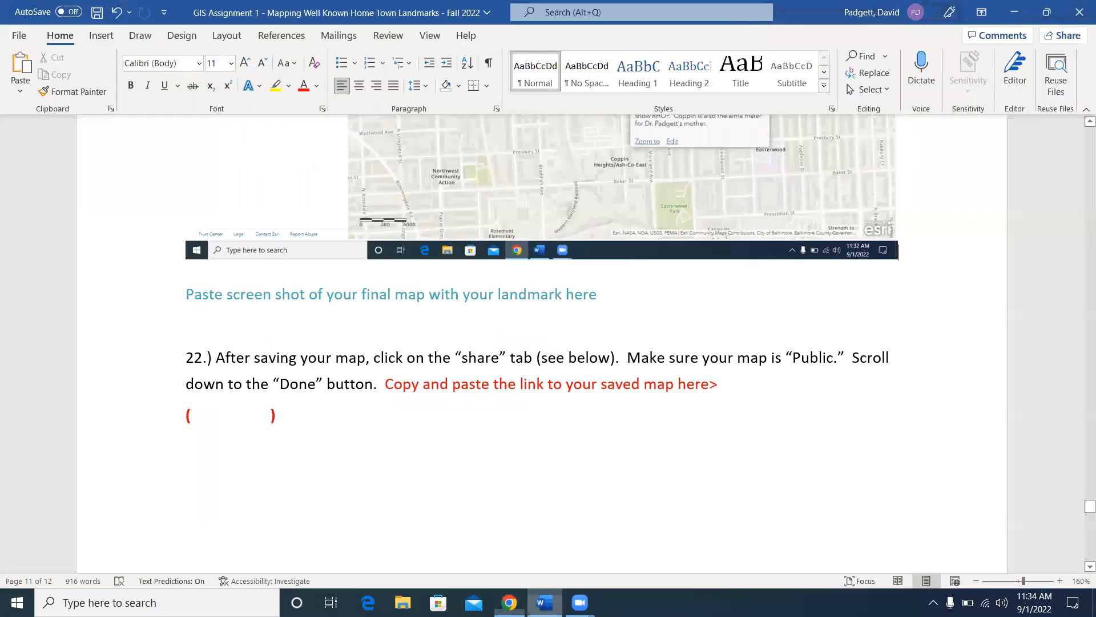
pyautogui.click(203, 415)
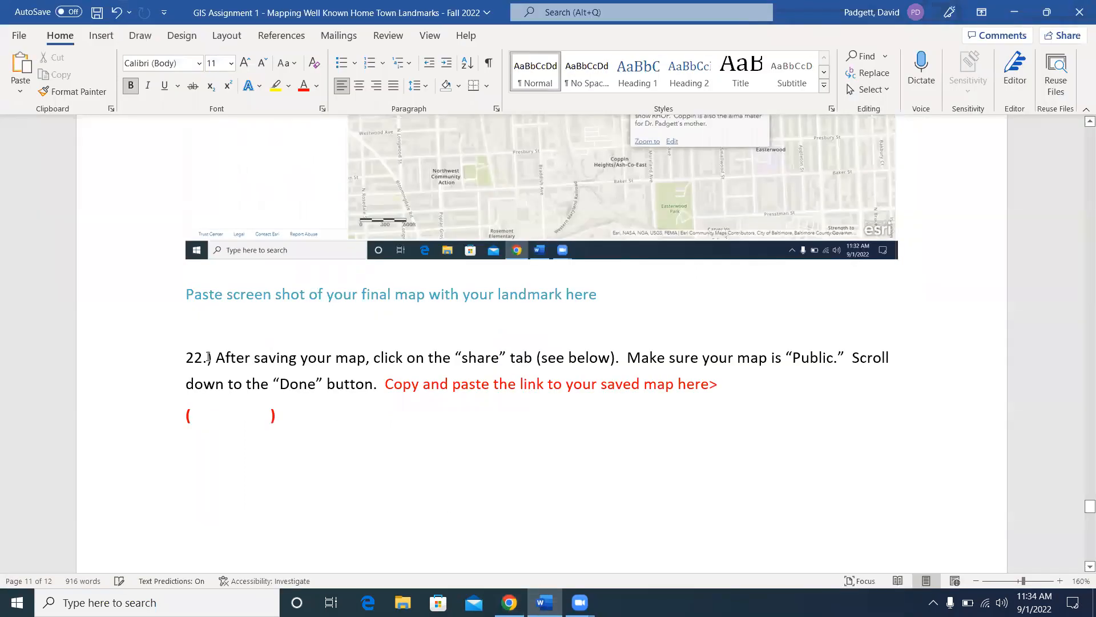
pyautogui.click(21, 63)
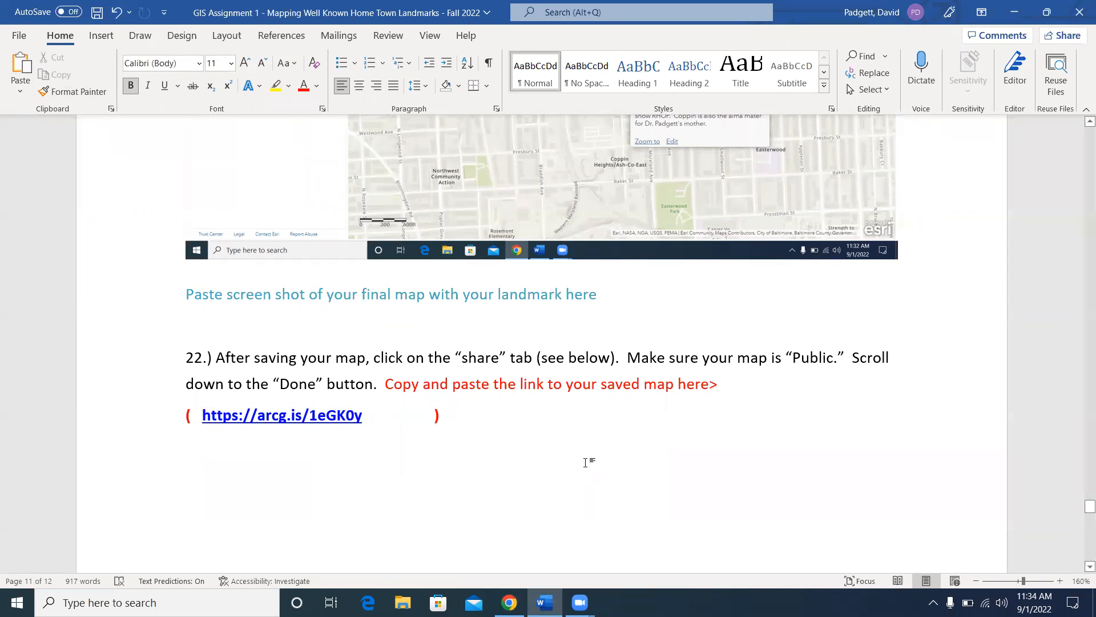
pyautogui.scroll(-2, 586, 462)
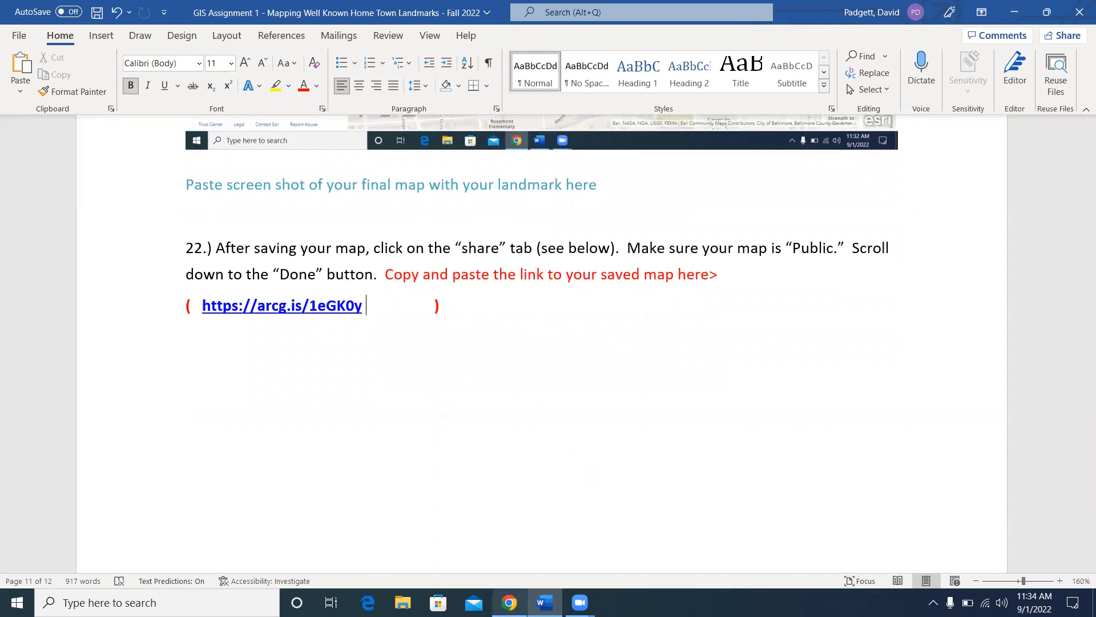
pyautogui.click(510, 602)
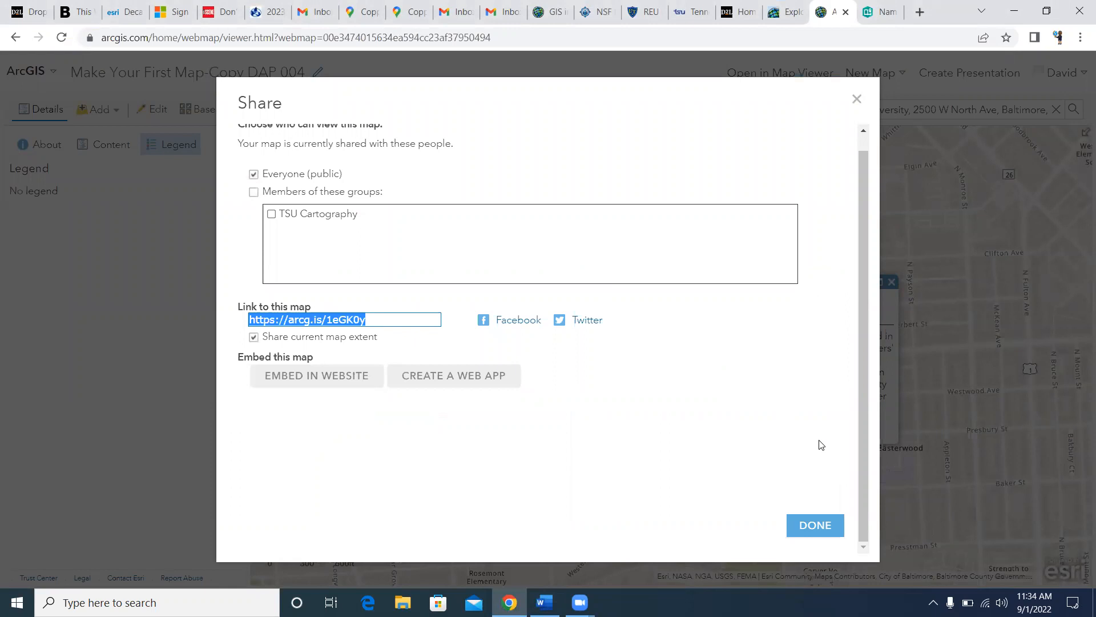
pyautogui.click(809, 527)
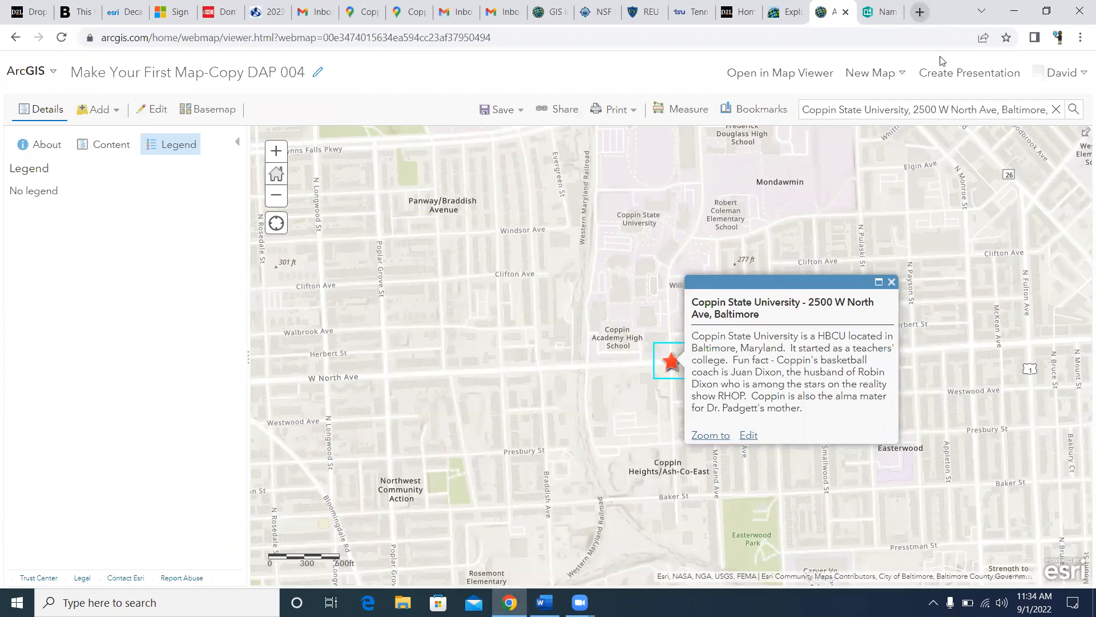
# Step: Search Google in a new browser tab for "university of toledo reu" and open the REU Program UToledo Lake Erie Center page
pyautogui.click(919, 12)
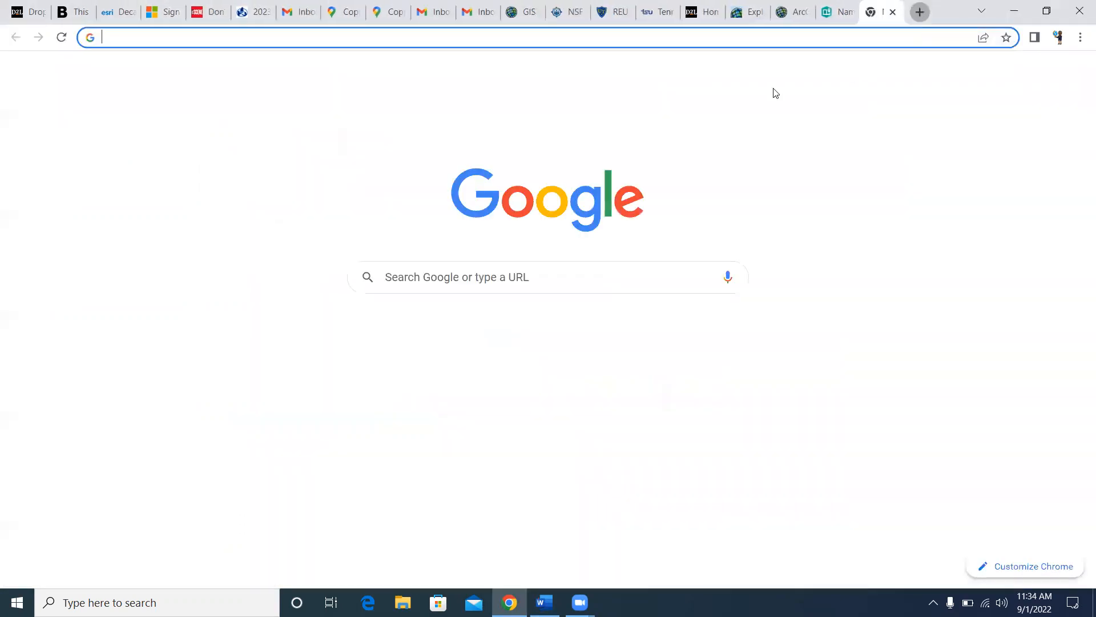
pyautogui.click(539, 273)
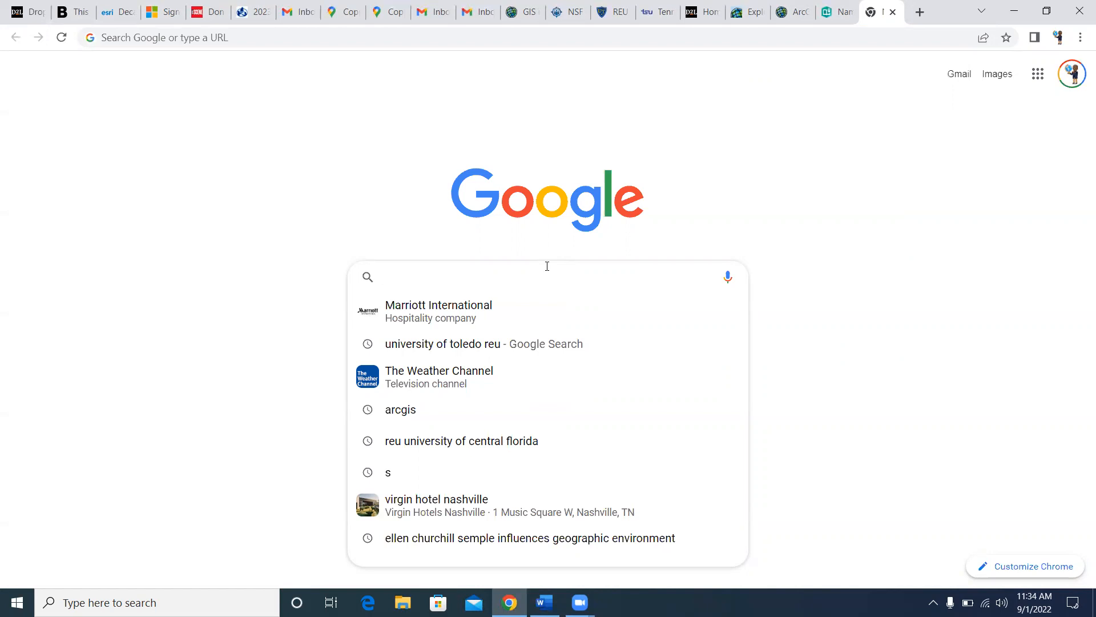
pyautogui.write('u')
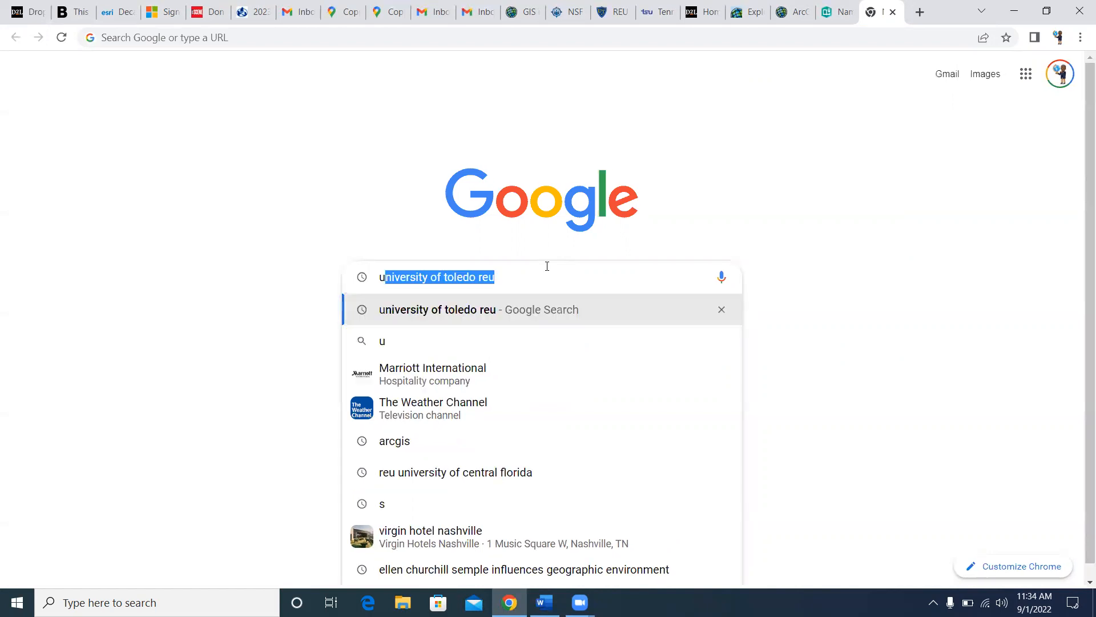
pyautogui.write('ni')
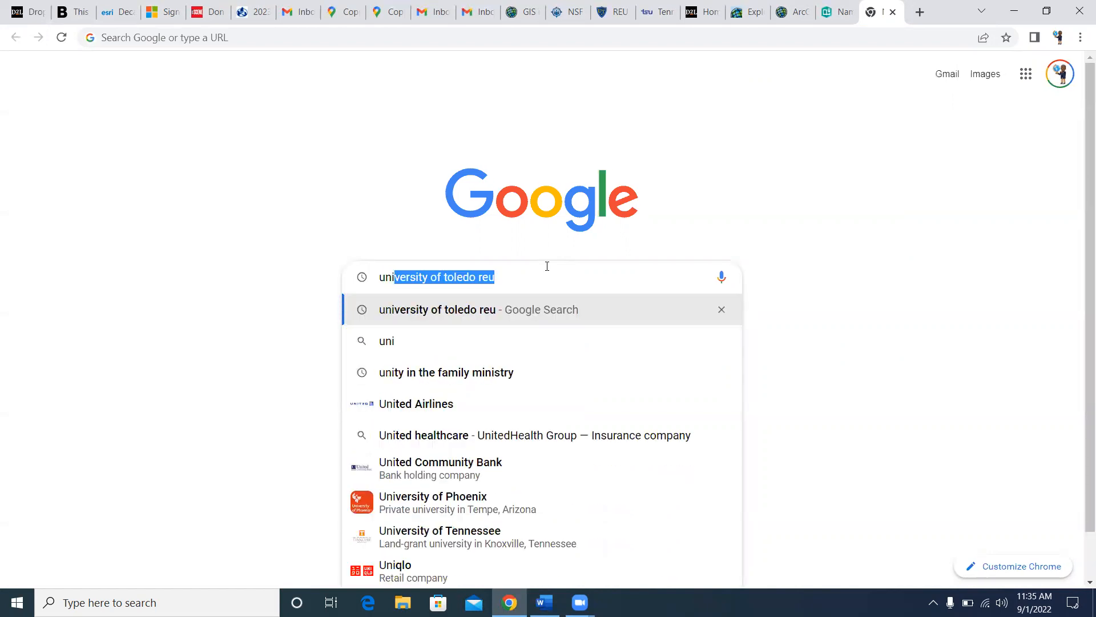
pyautogui.press('Return')
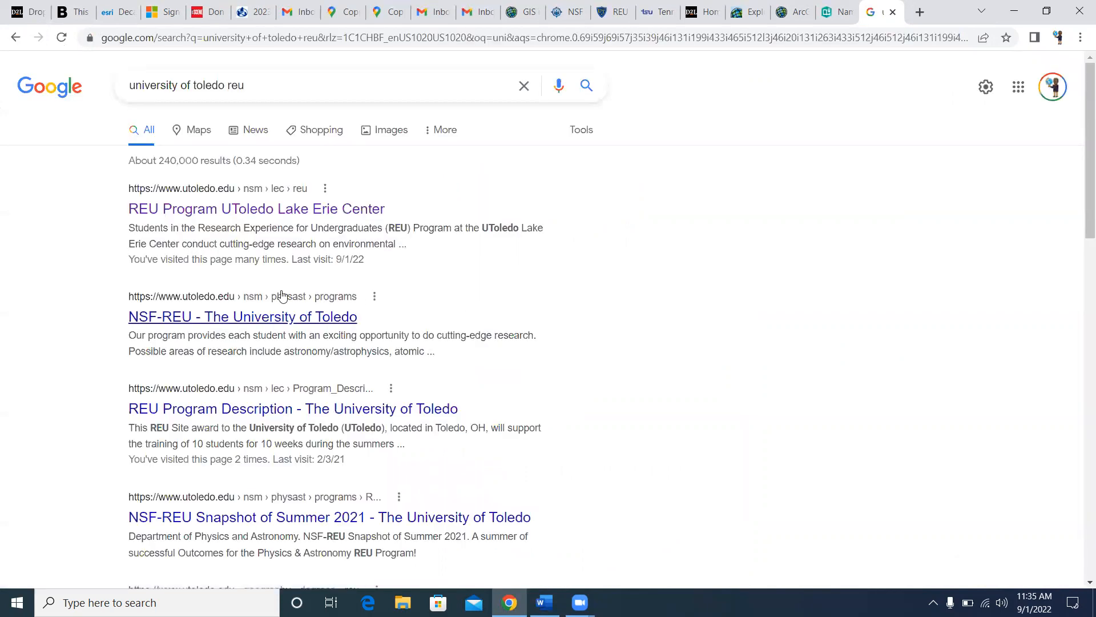
pyautogui.click(248, 206)
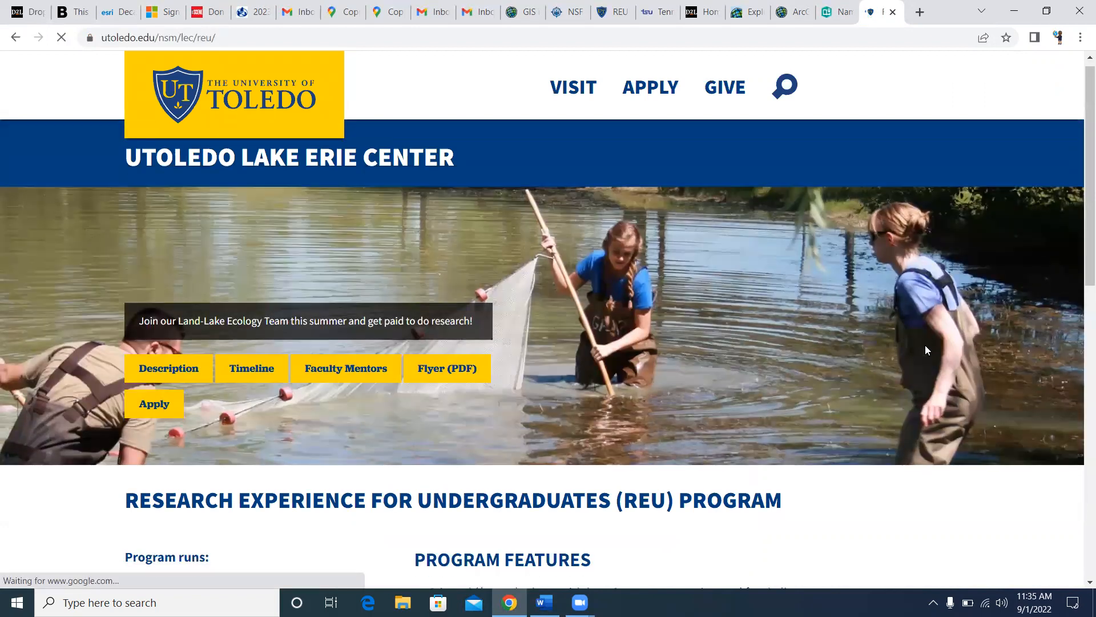
# Step: Read the REU program page for its dates, application deadline, program features and eligibility requirements
pyautogui.scroll(-3, 937, 359)
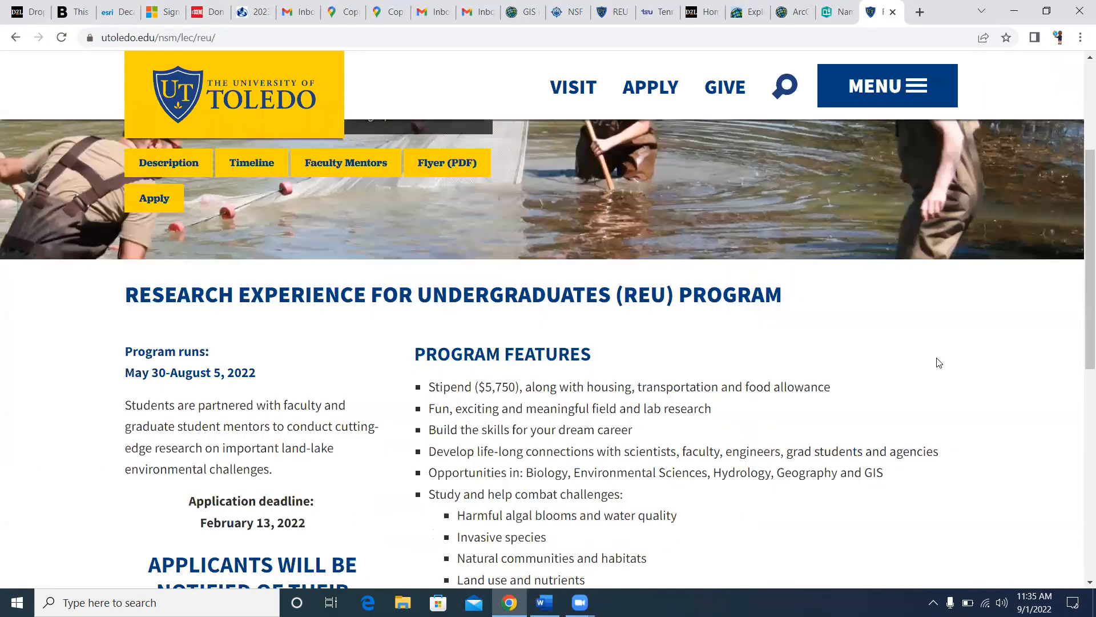
pyautogui.scroll(2, 938, 362)
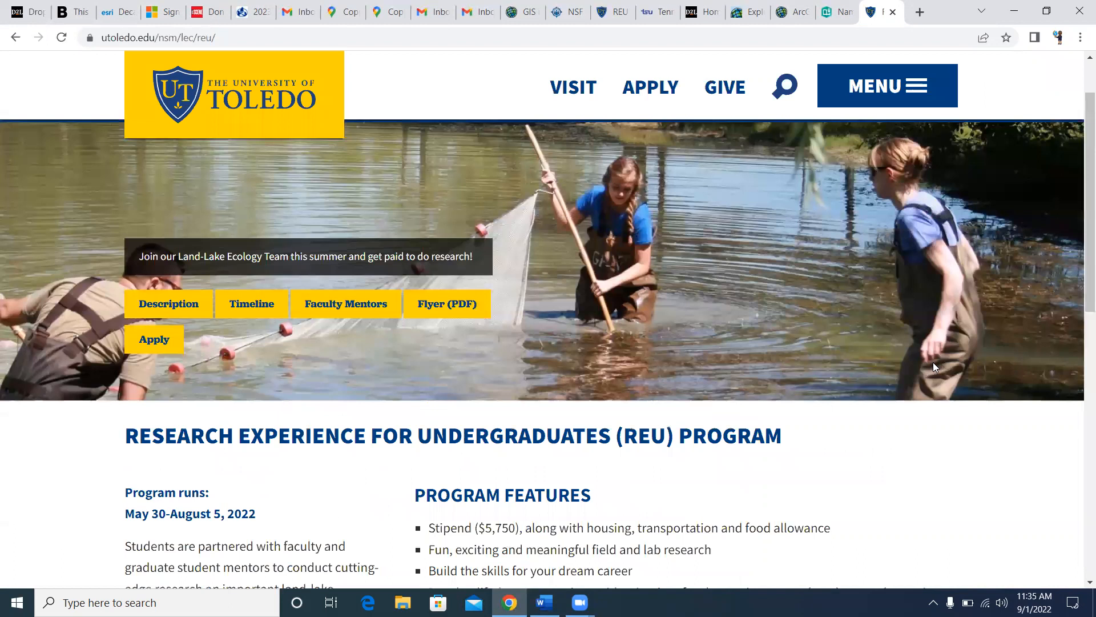
pyautogui.scroll(-1, 934, 362)
pyautogui.scroll(-1, 1064, 503)
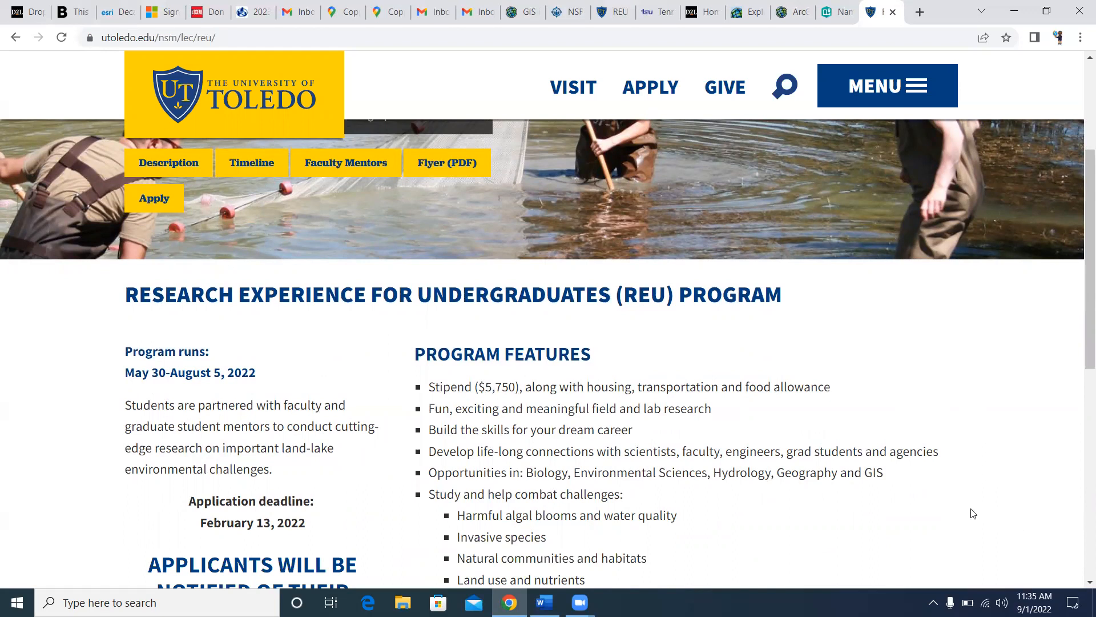
pyautogui.scroll(-1, 821, 480)
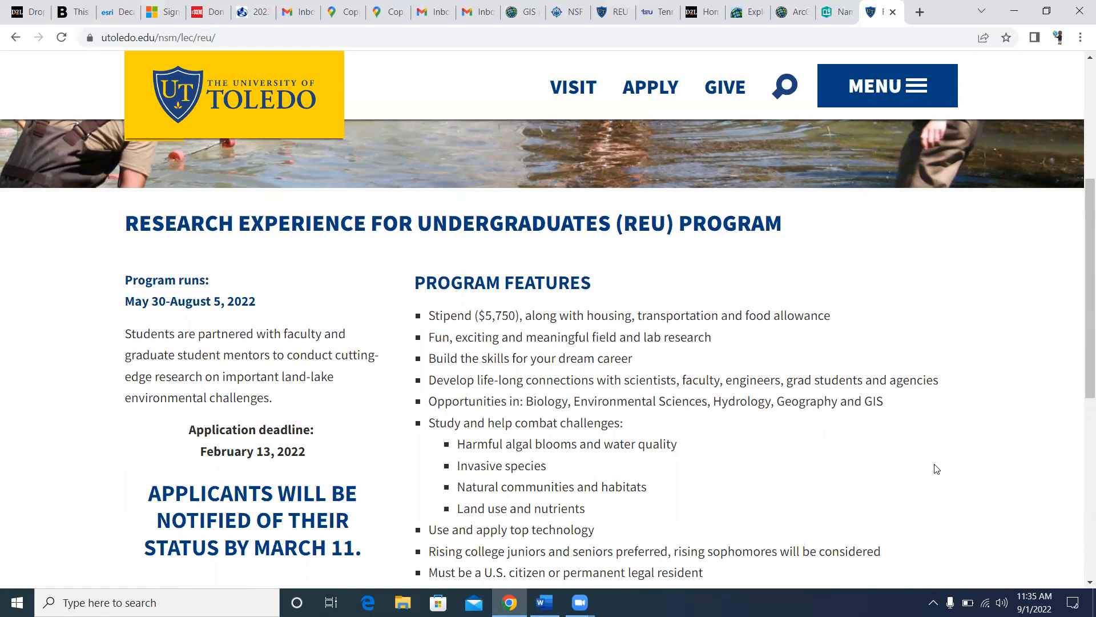
pyautogui.scroll(-1, 937, 473)
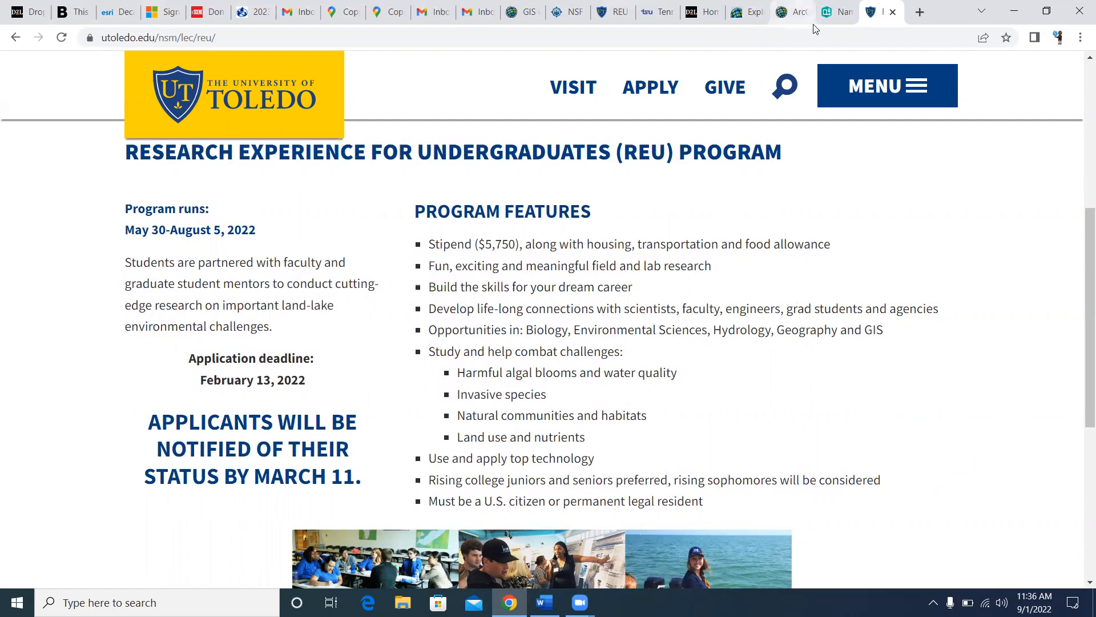
# Step: Review the sharing settings and link of the Make Your First Map-Copy DAP 004 map and return to the University of Toledo REU page
pyautogui.moveTo(815, 29)
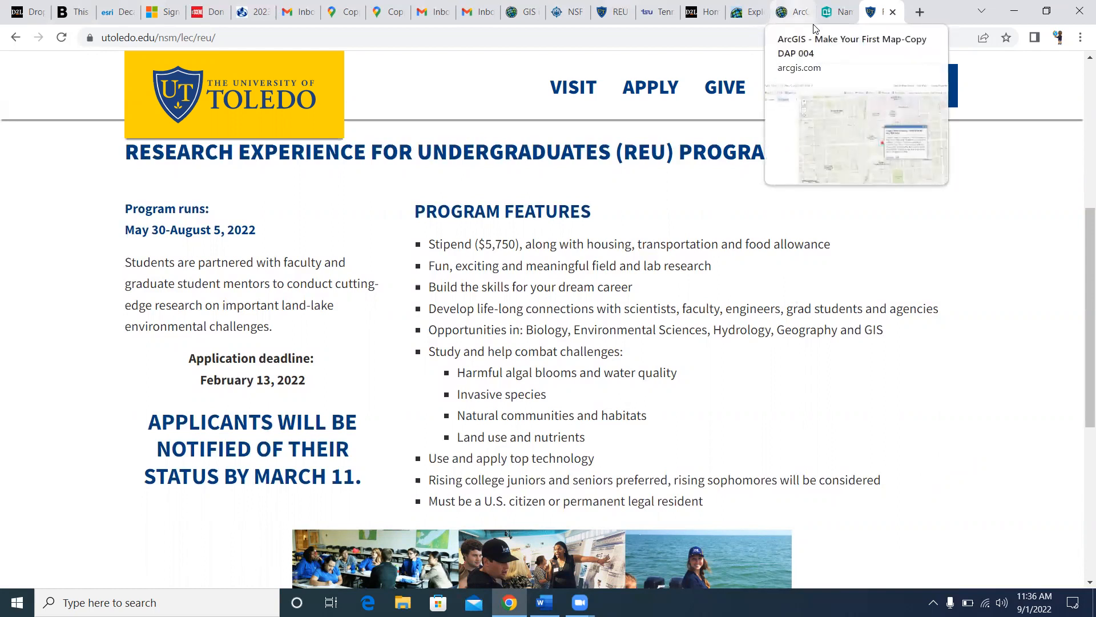
pyautogui.click(814, 24)
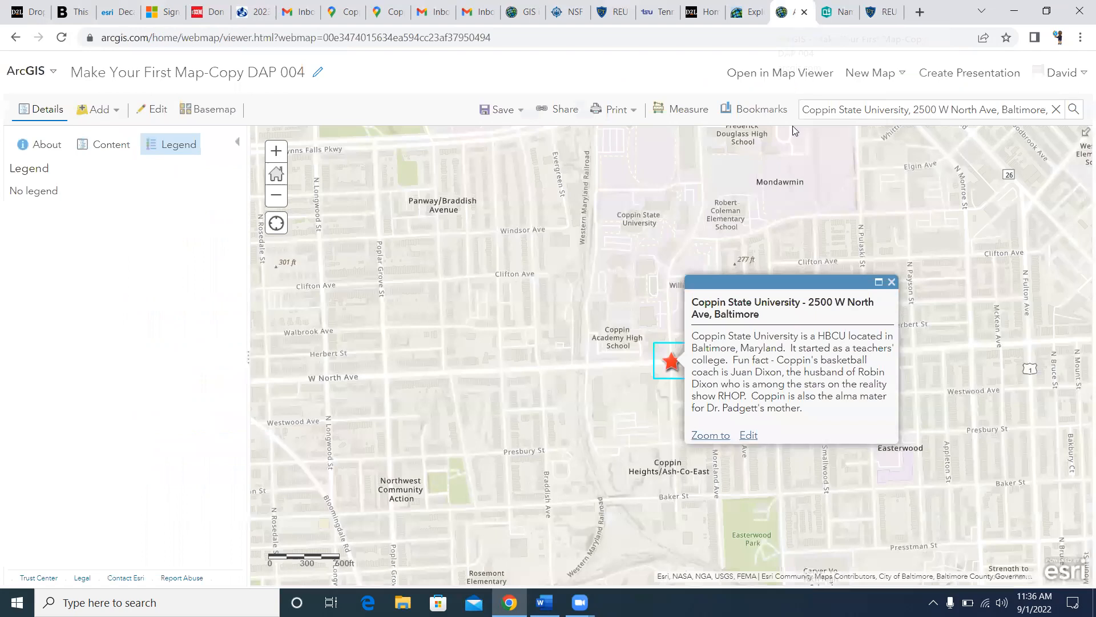
pyautogui.click(561, 110)
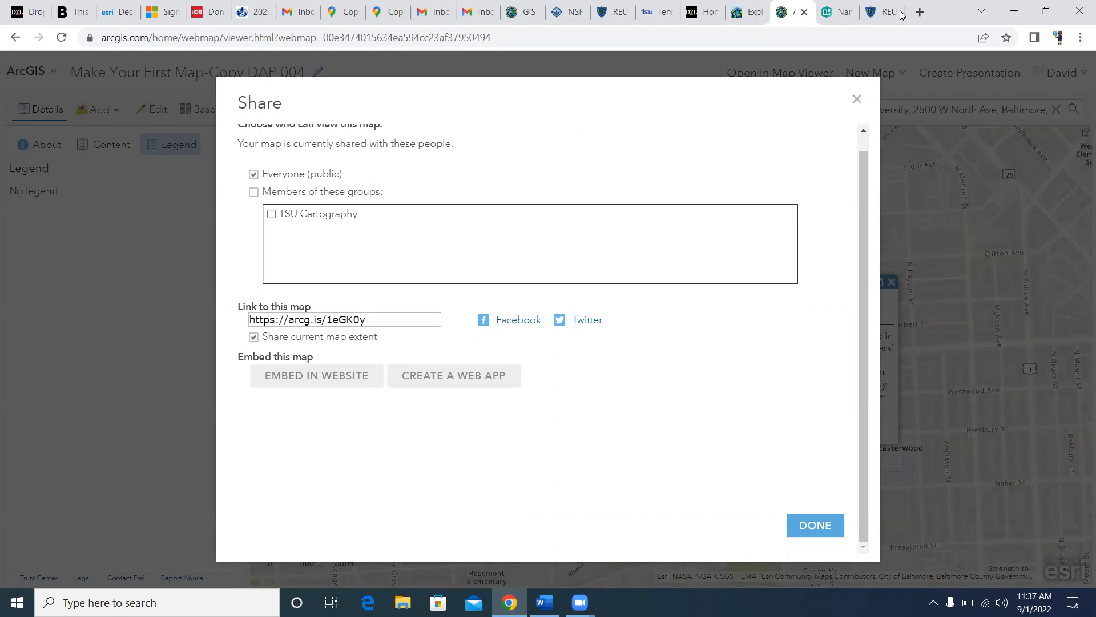
pyautogui.click(883, 11)
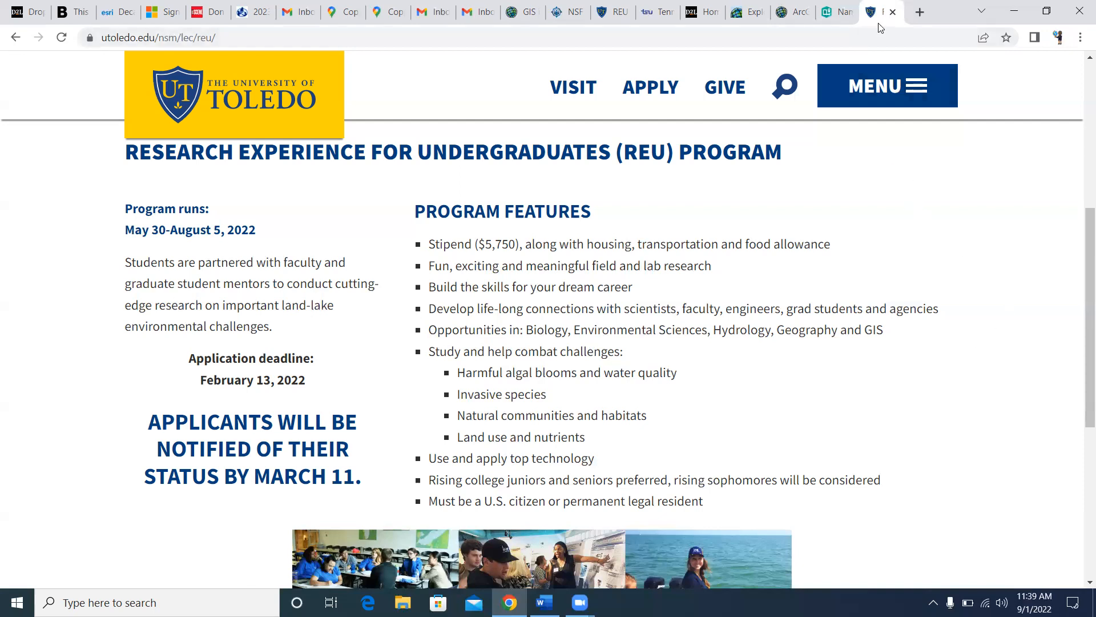
# Step: Search Google in a new browser tab for "university of central florida" and refine the search to "university of central florida reu"
pyautogui.click(921, 12)
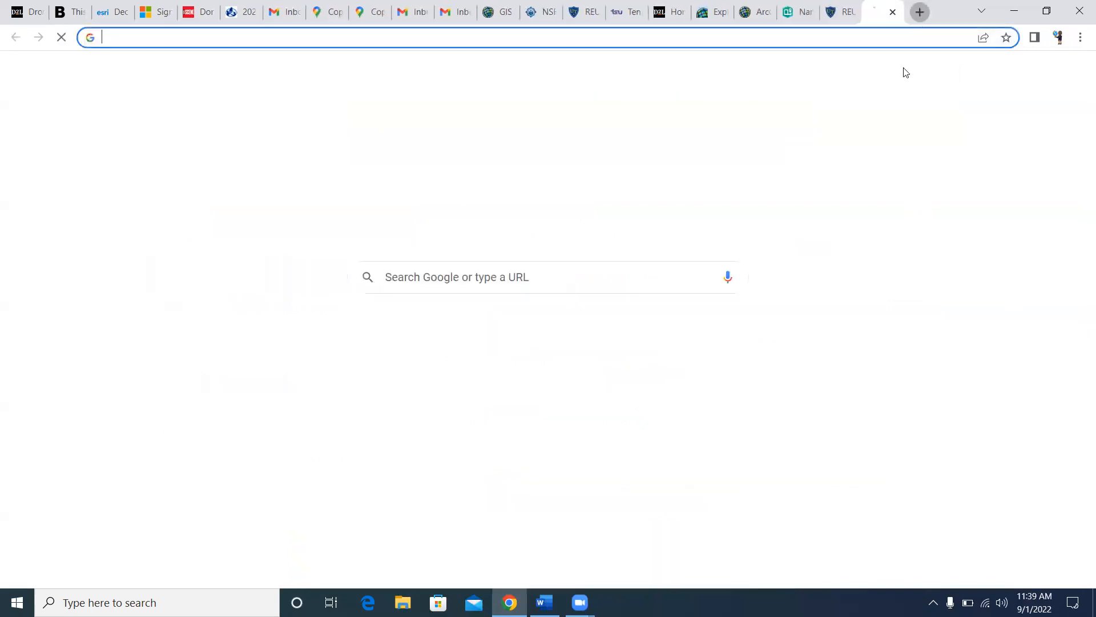
pyautogui.click(609, 282)
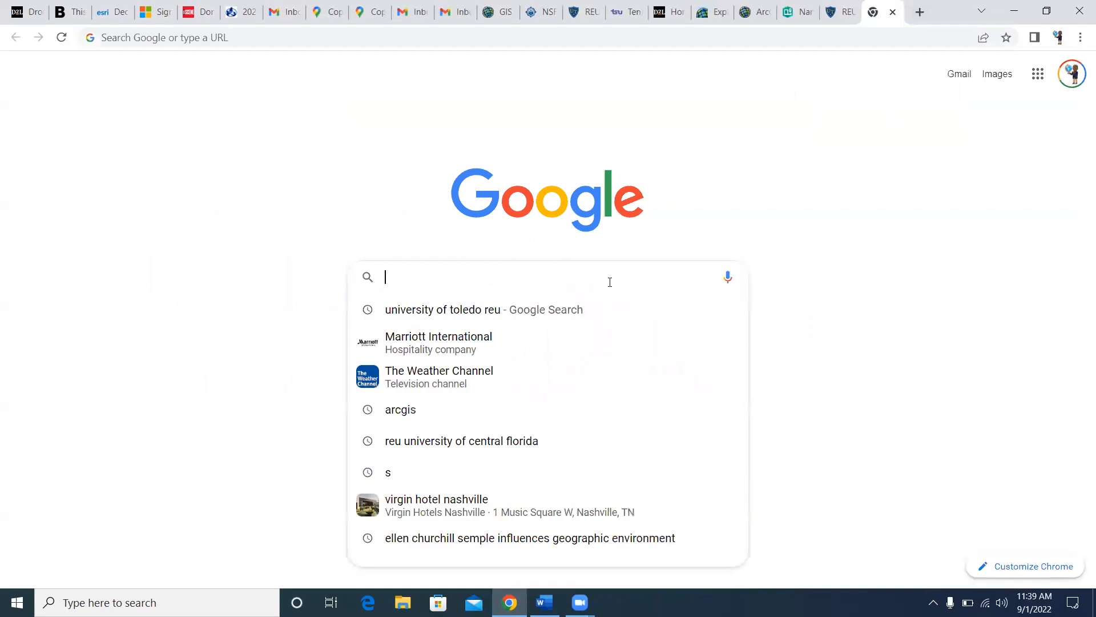
pyautogui.write('un')
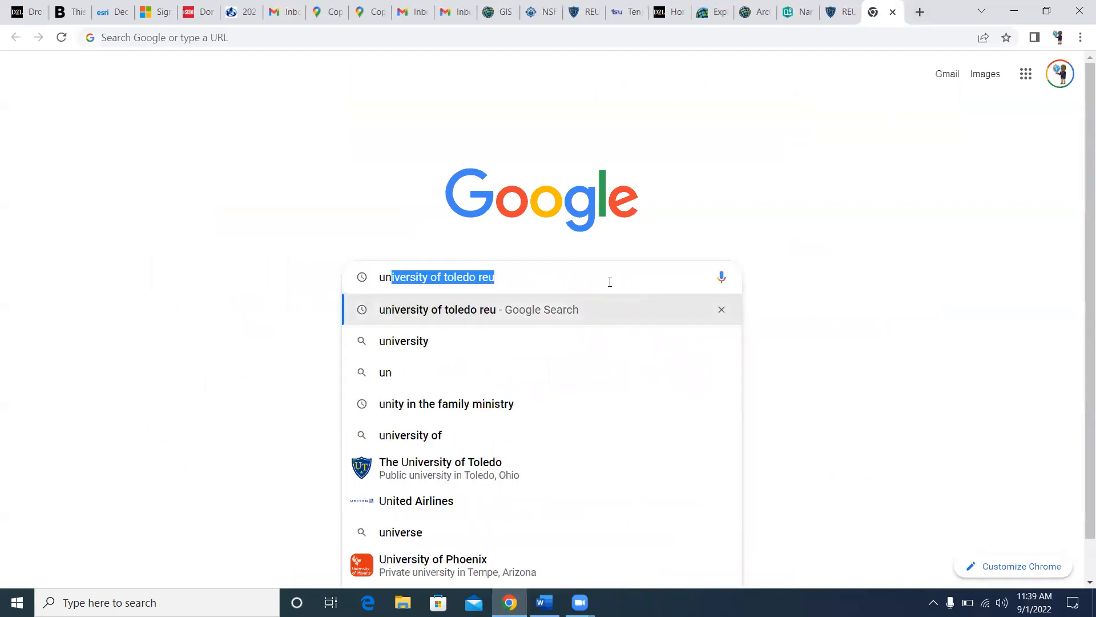
pyautogui.write('iversit')
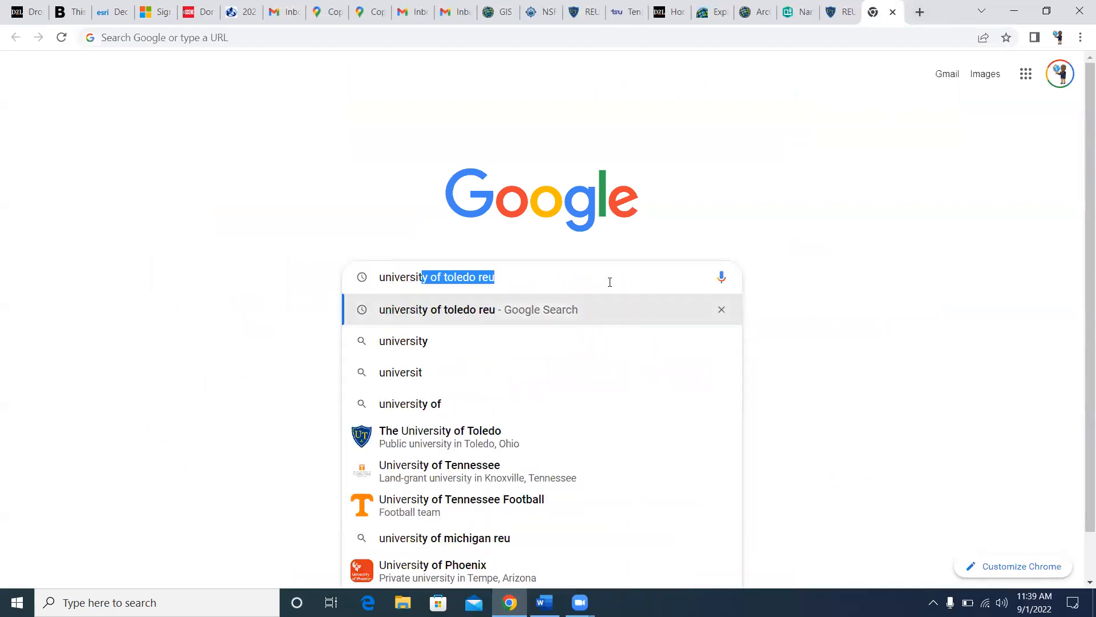
pyautogui.write('y of cen')
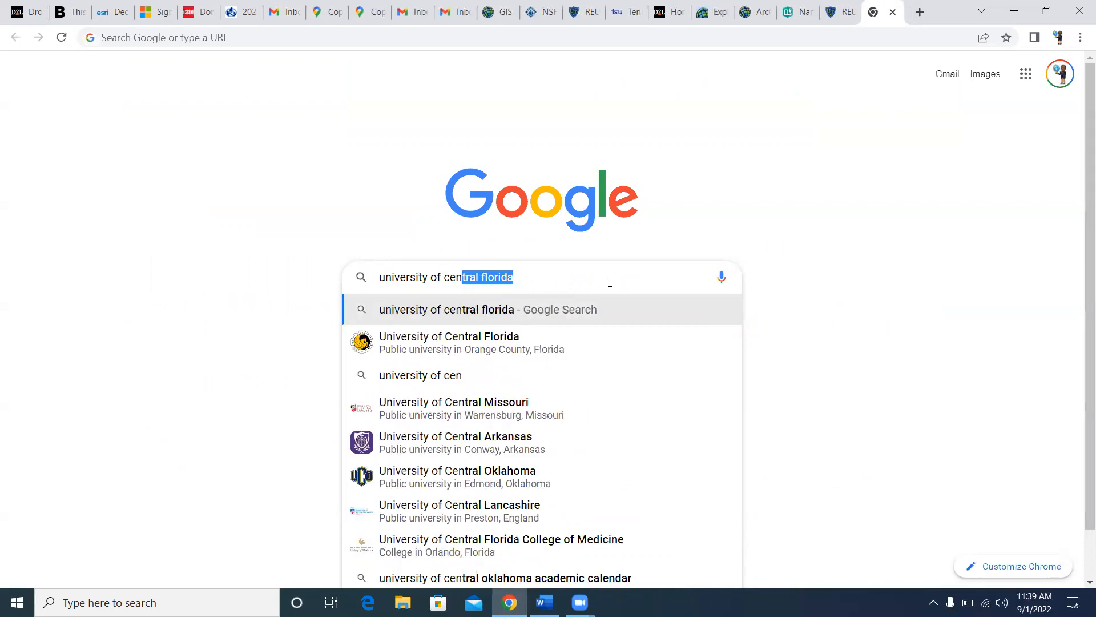
pyautogui.press('Return')
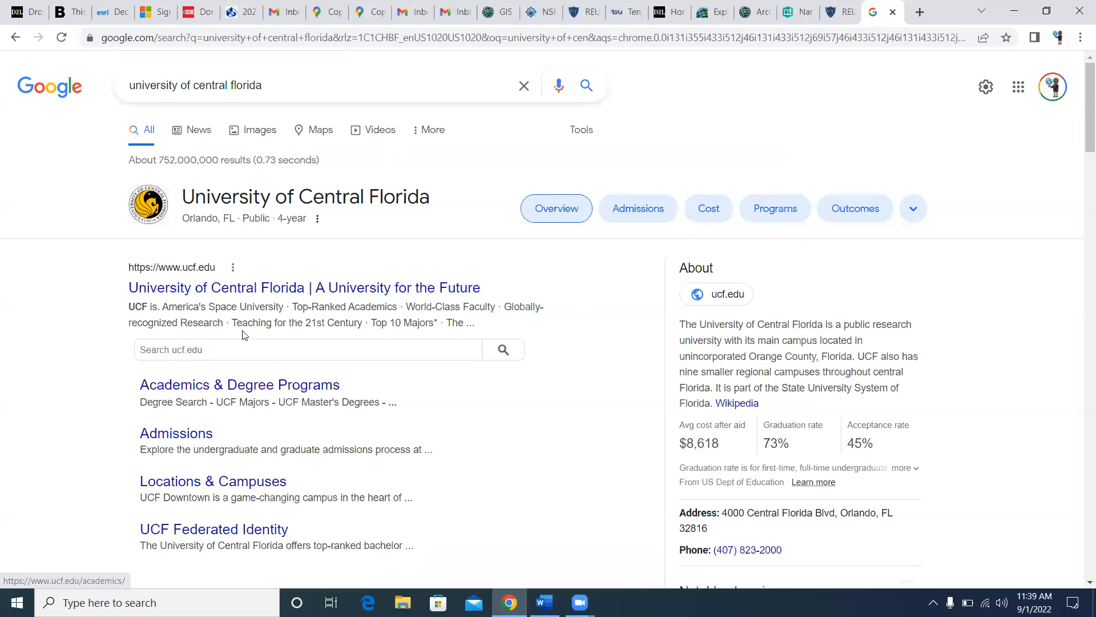
pyautogui.click(324, 75)
pyautogui.write('reu')
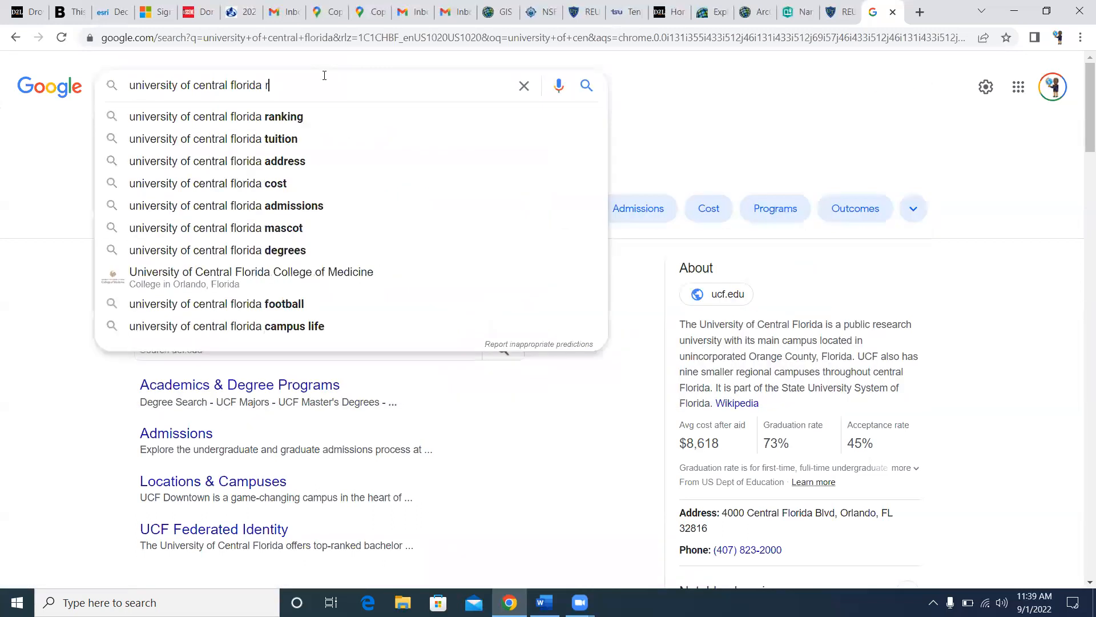
pyautogui.press('Return')
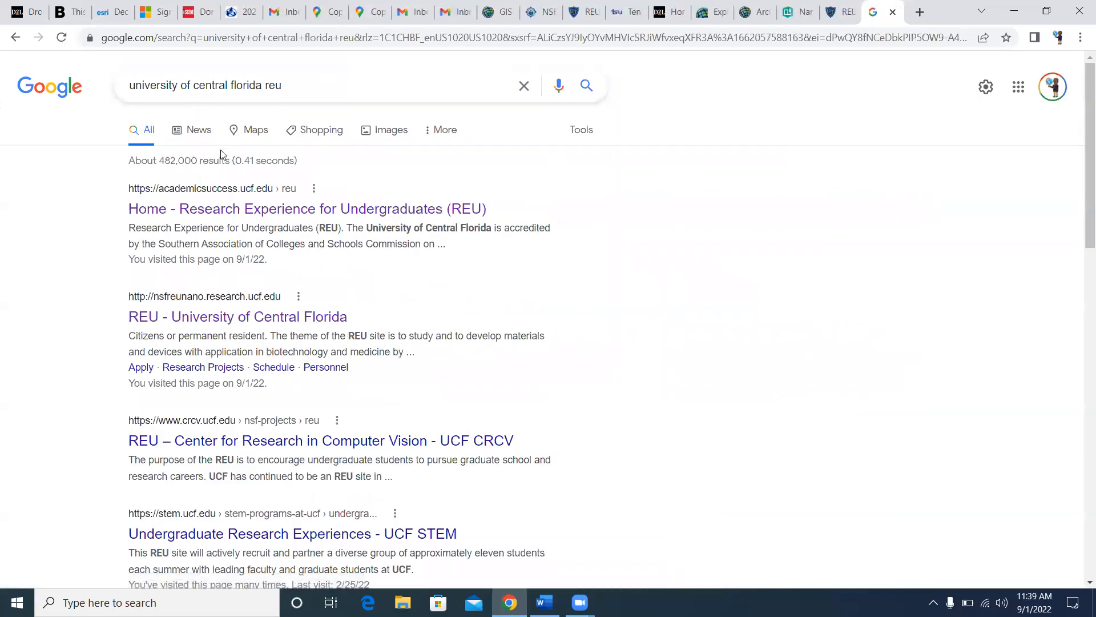
# Step: Open UCF's Research Experience for Undergraduates home page and its program on community GIS and citizen science in Orlando and Belize
pyautogui.click(259, 209)
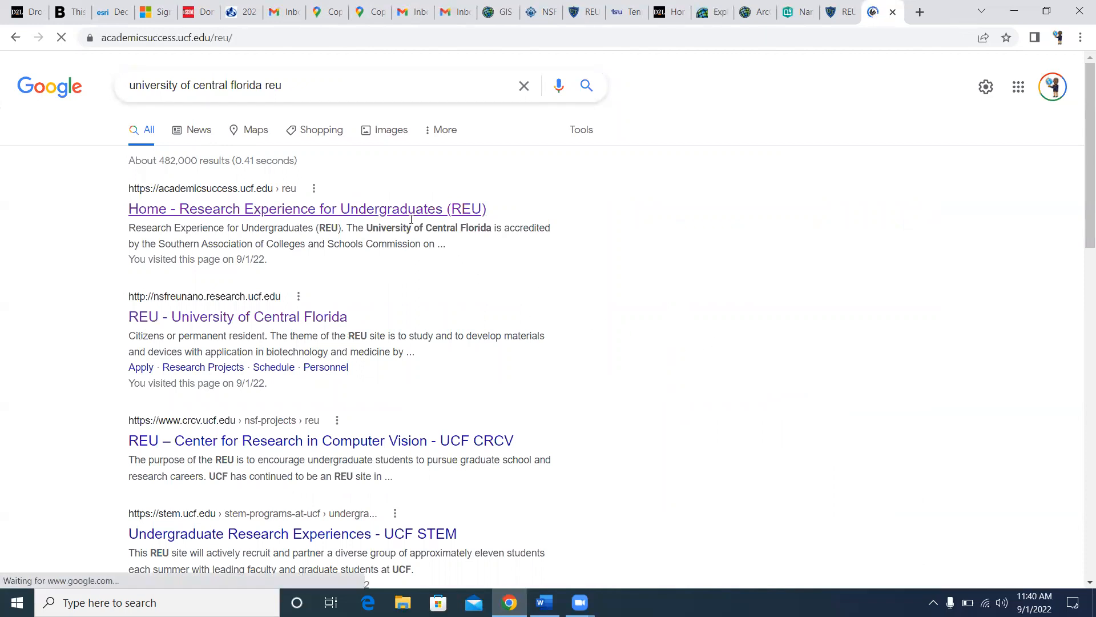
pyautogui.scroll(-5, 688, 222)
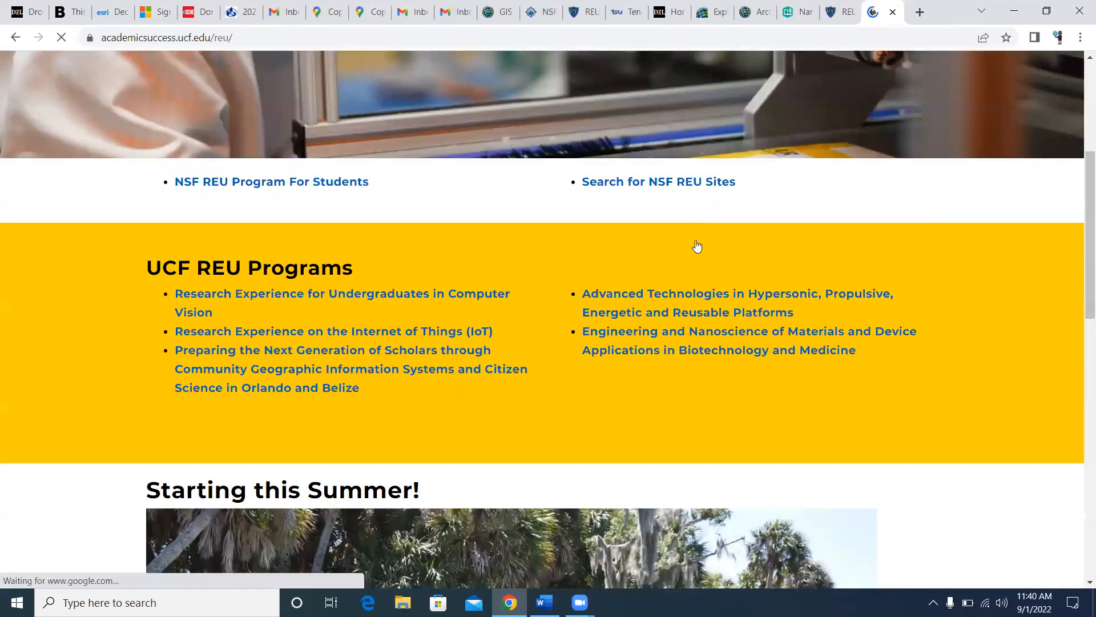
pyautogui.scroll(-1, 693, 246)
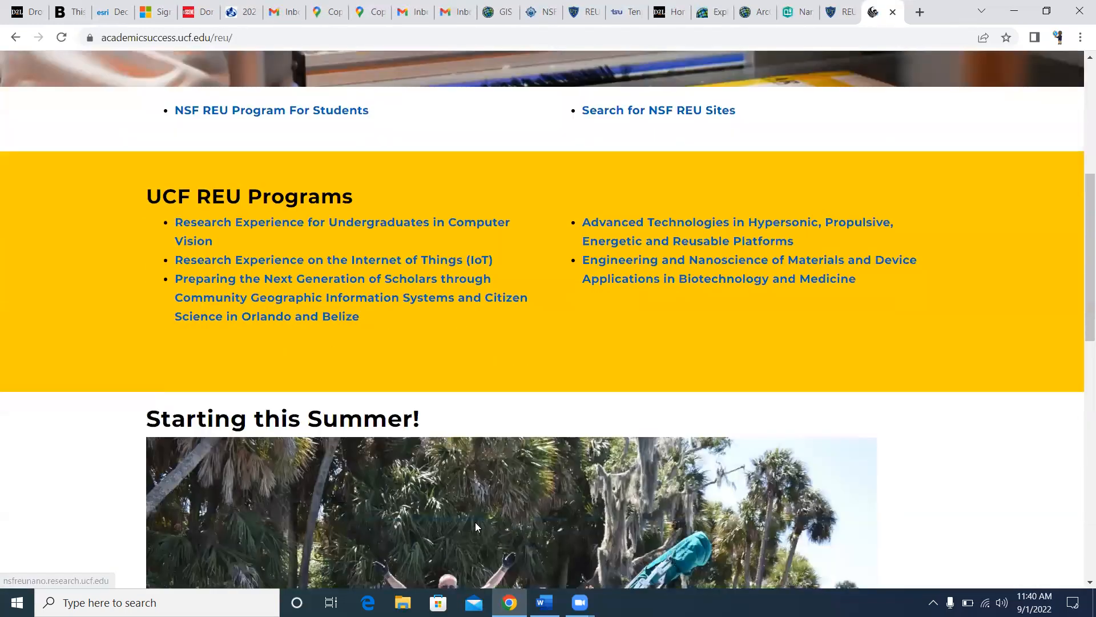
pyautogui.click(309, 296)
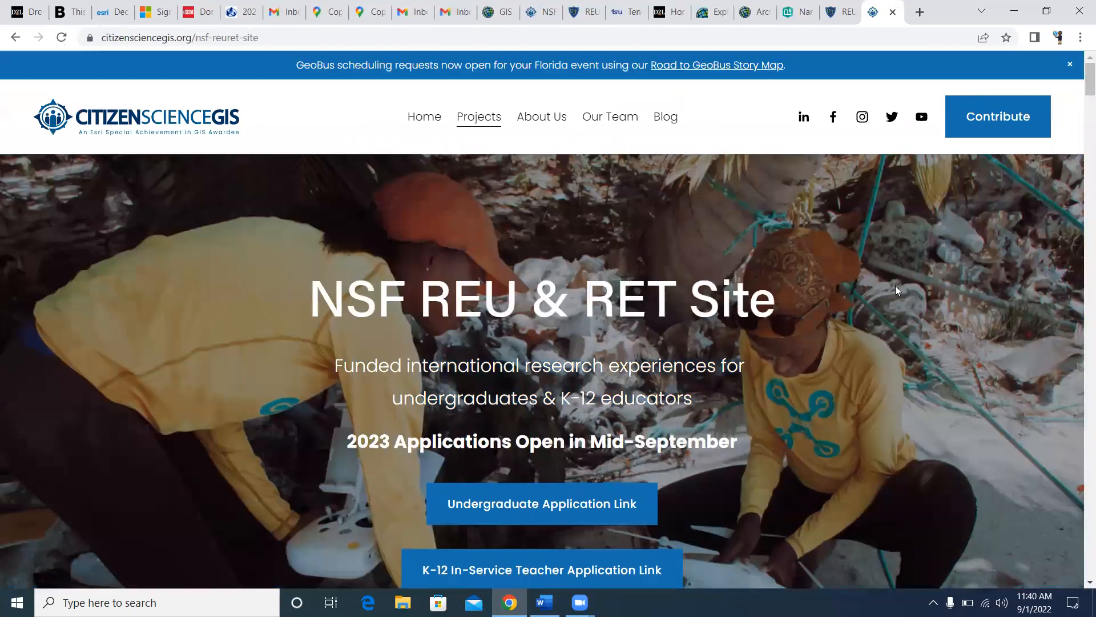
# Step: Examine the opening section of the NSF REU & RET Site page for its application timing and application links
pyautogui.scroll(-1, 921, 275)
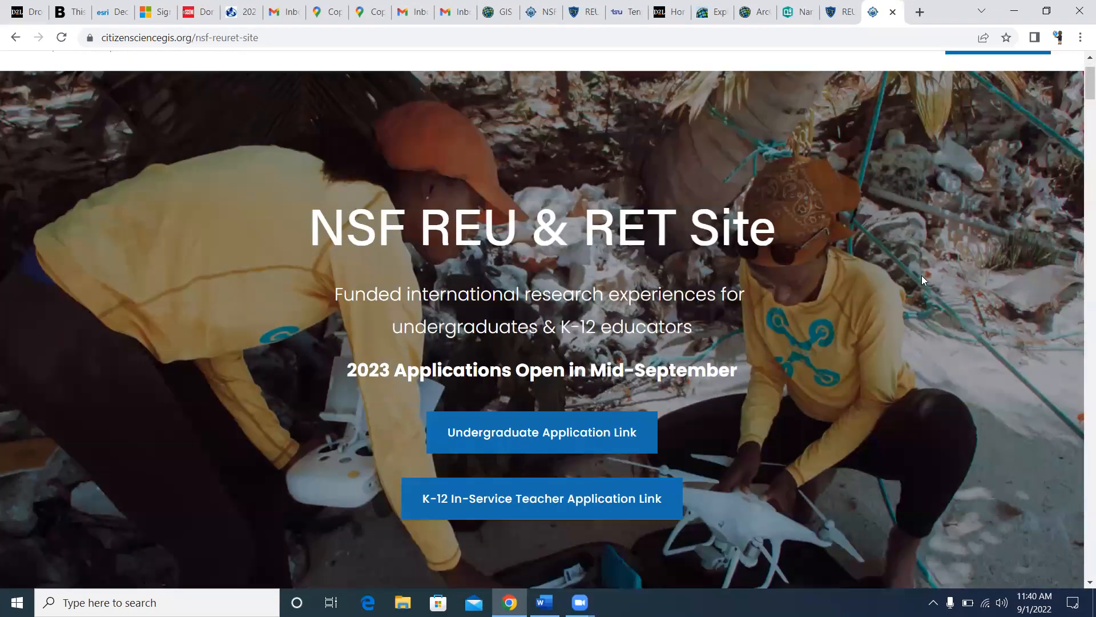
pyautogui.scroll(-2, 925, 276)
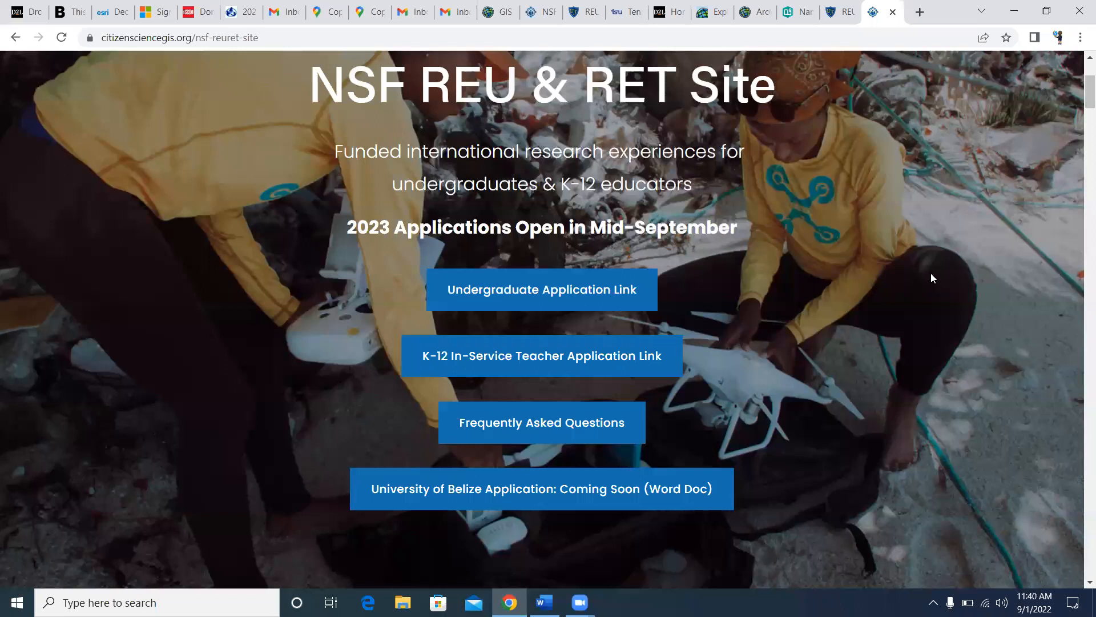
pyautogui.scroll(1, 929, 274)
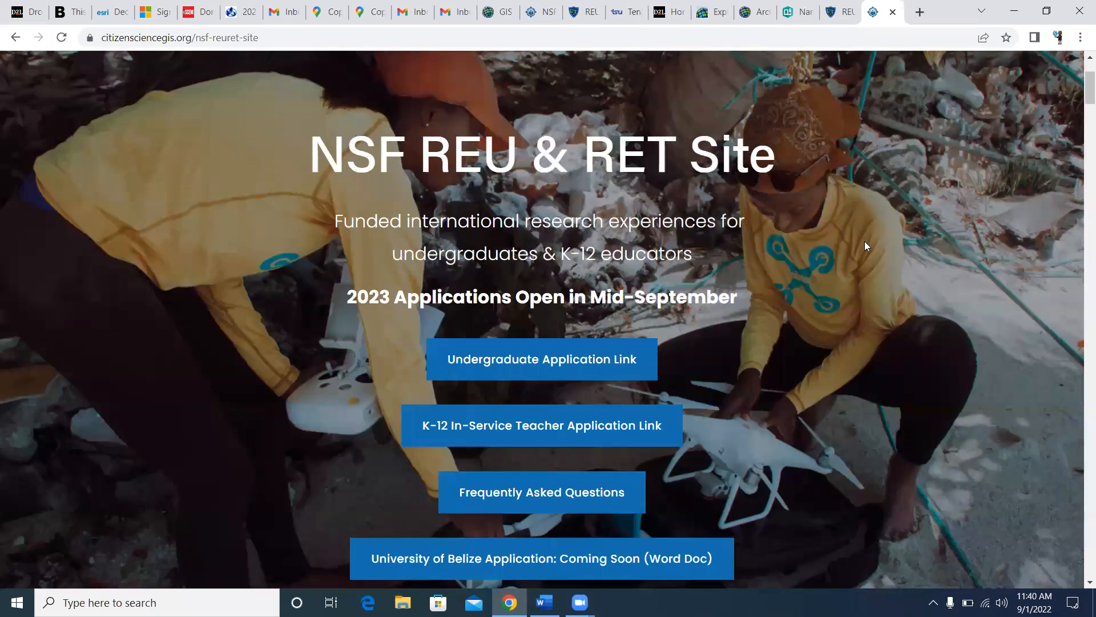
pyautogui.scroll(-2, 868, 240)
pyautogui.scroll(2, 870, 241)
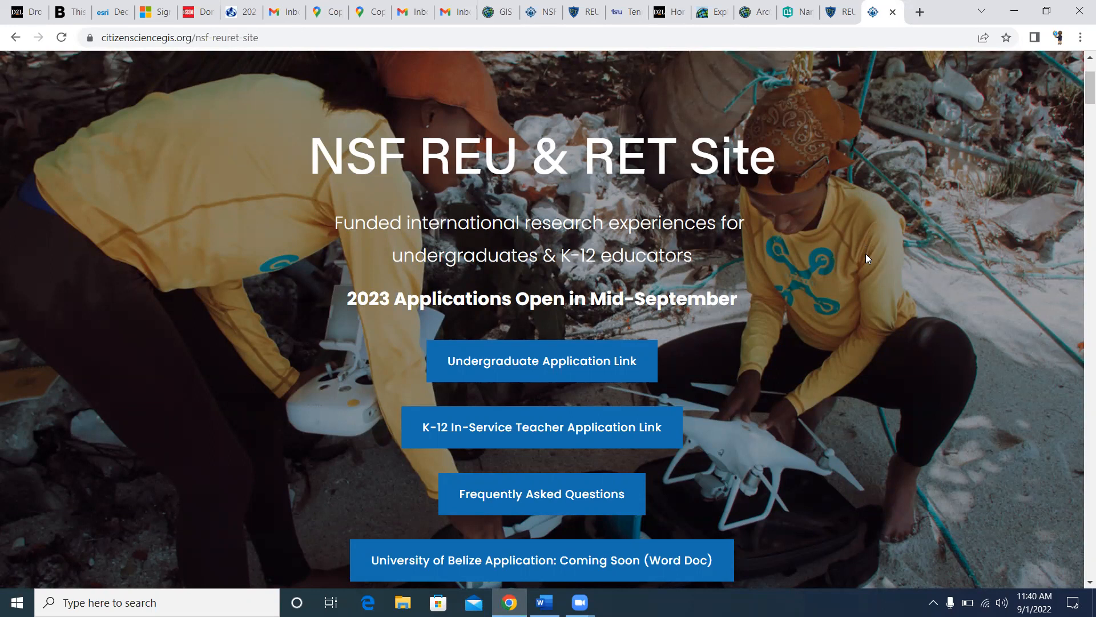
pyautogui.scroll(-1, 865, 263)
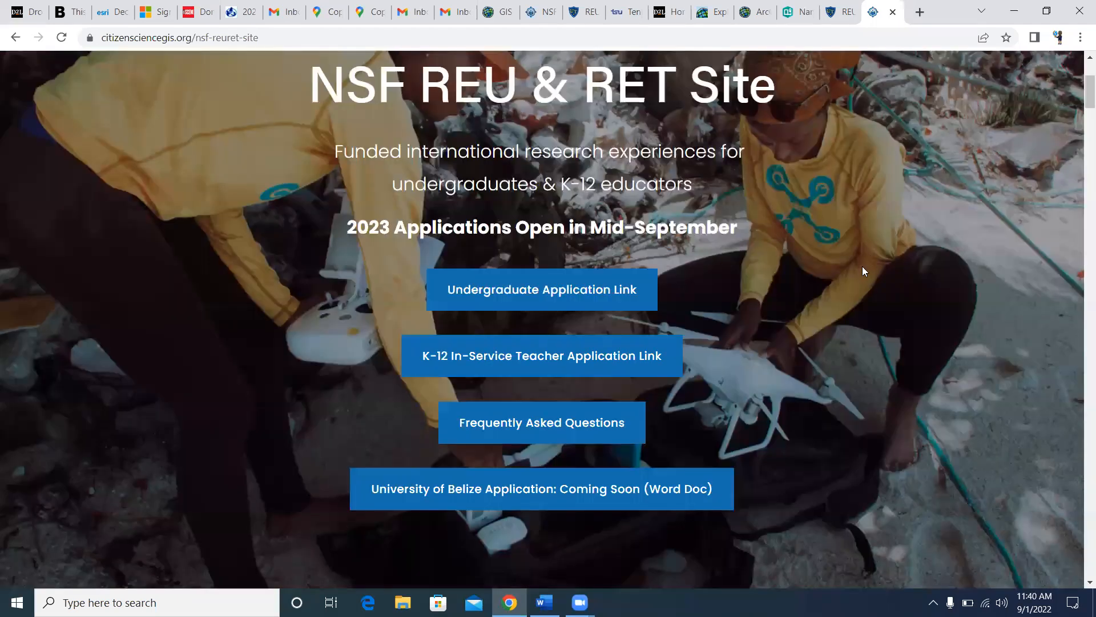
# Step: Read the About the Project section for the summer 2023 dates, funding, research focus, eligibility and accessibility commitment
pyautogui.scroll(-6, 864, 267)
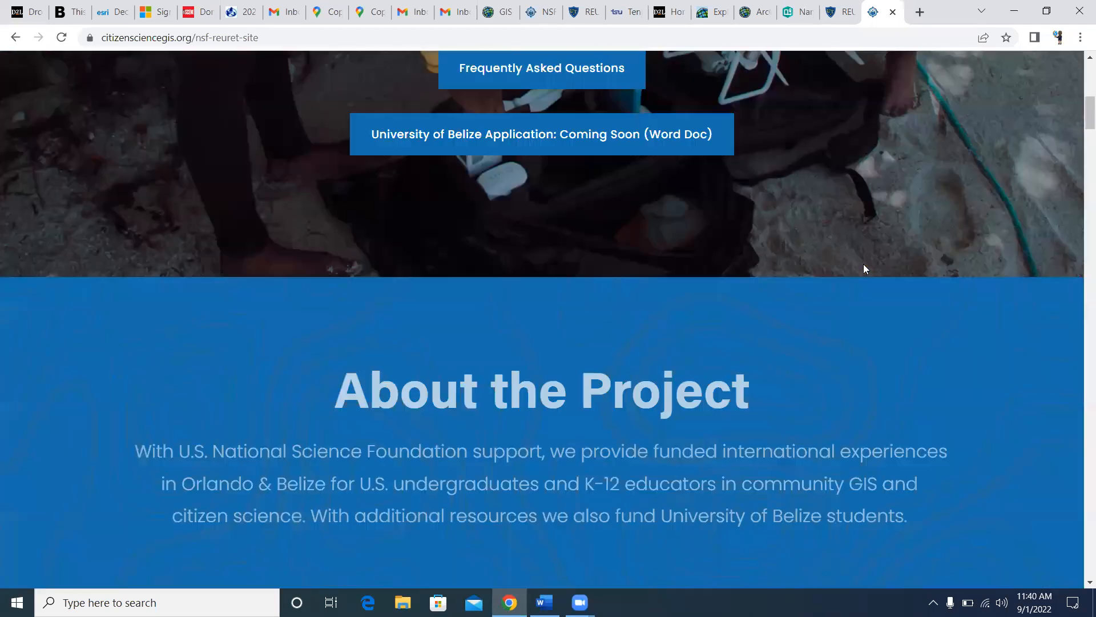
pyautogui.scroll(-3, 867, 263)
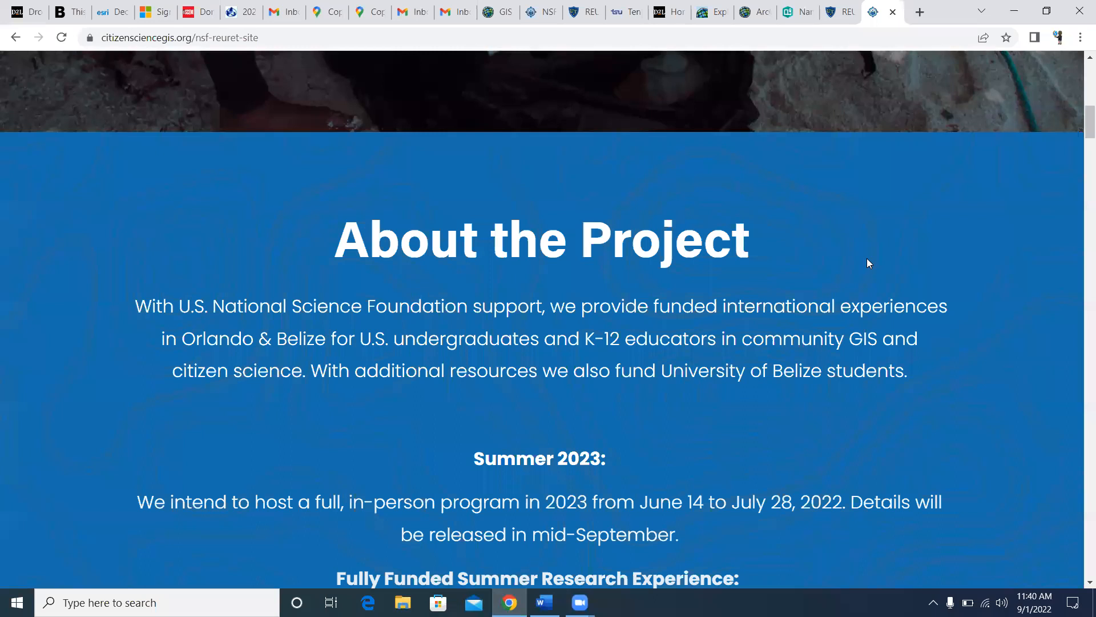
pyautogui.scroll(-1, 866, 262)
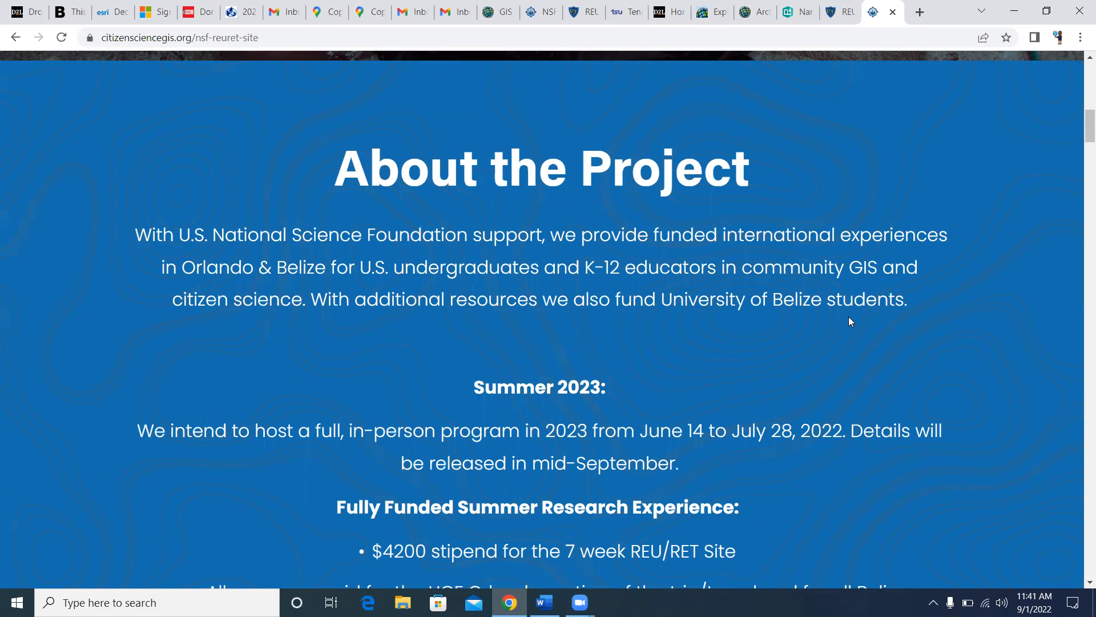
pyautogui.scroll(-1, 791, 392)
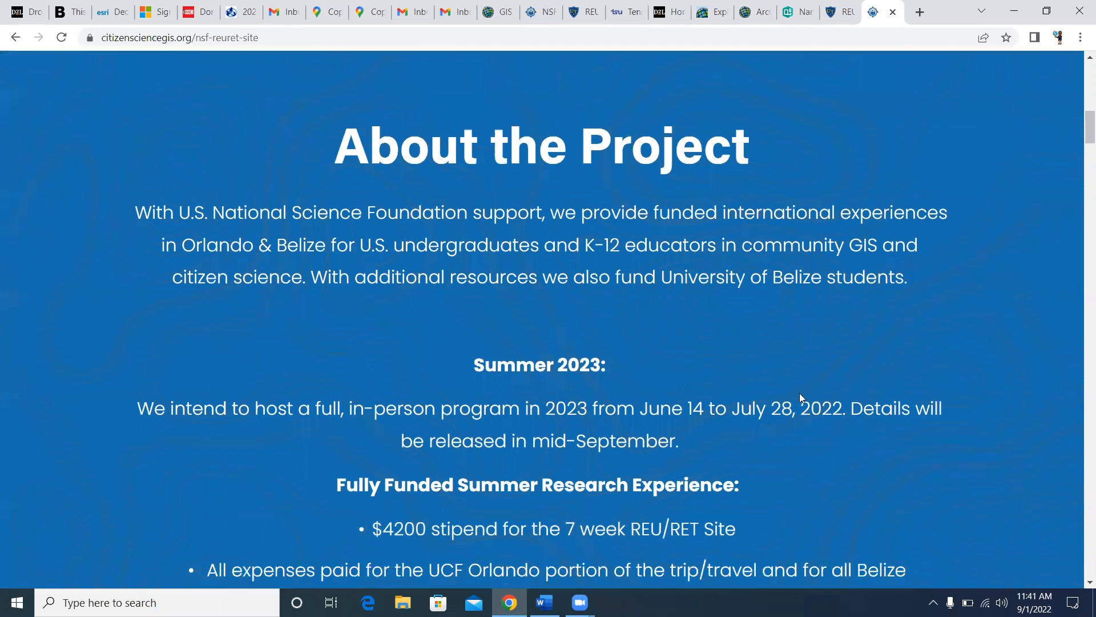
pyautogui.scroll(-1, 817, 386)
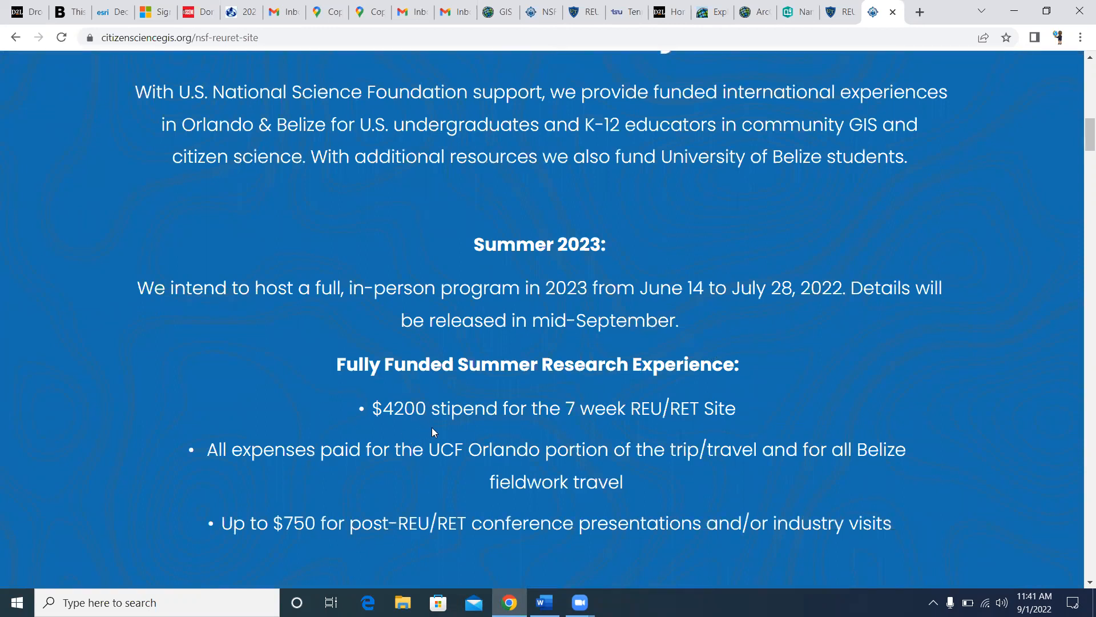
pyautogui.scroll(-1, 438, 434)
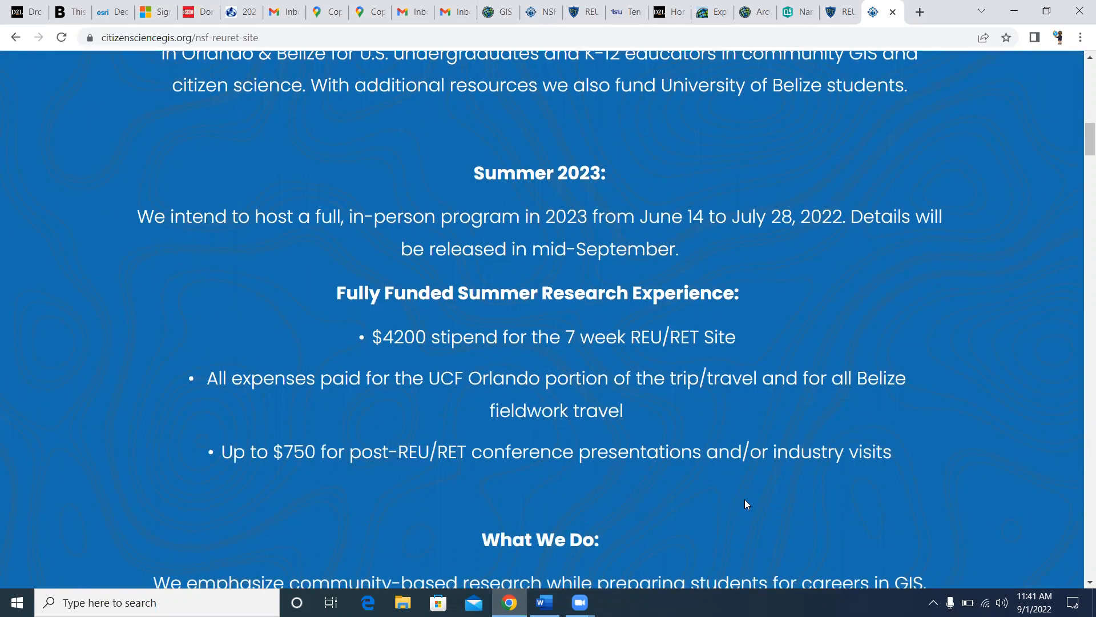
pyautogui.scroll(-1, 748, 495)
pyautogui.scroll(-1, 750, 491)
pyautogui.scroll(-1, 749, 491)
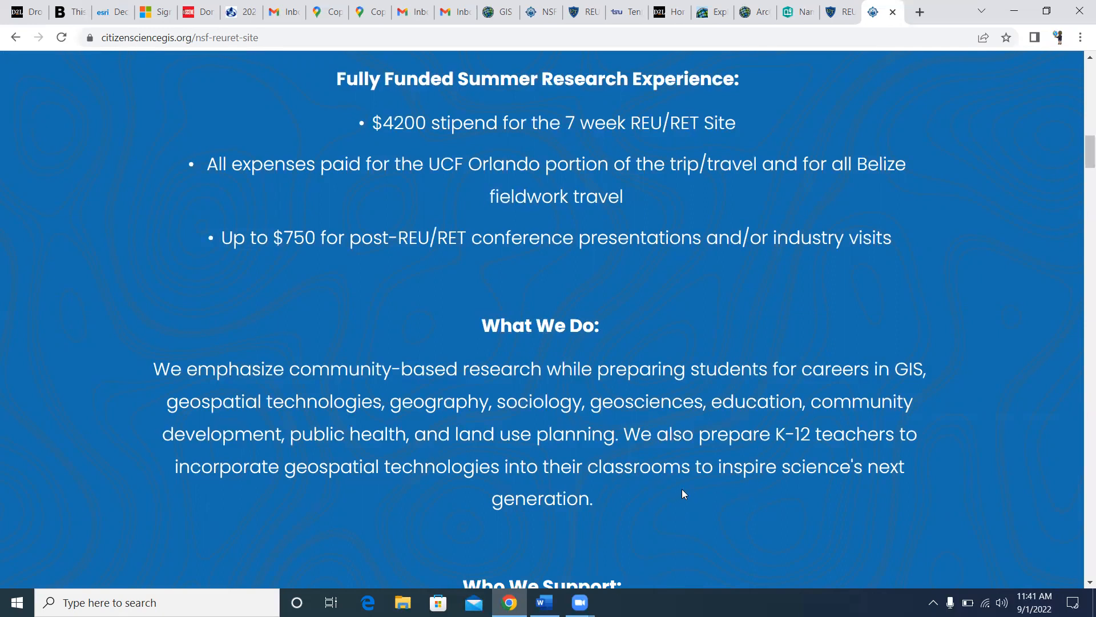
pyautogui.scroll(-5, 703, 488)
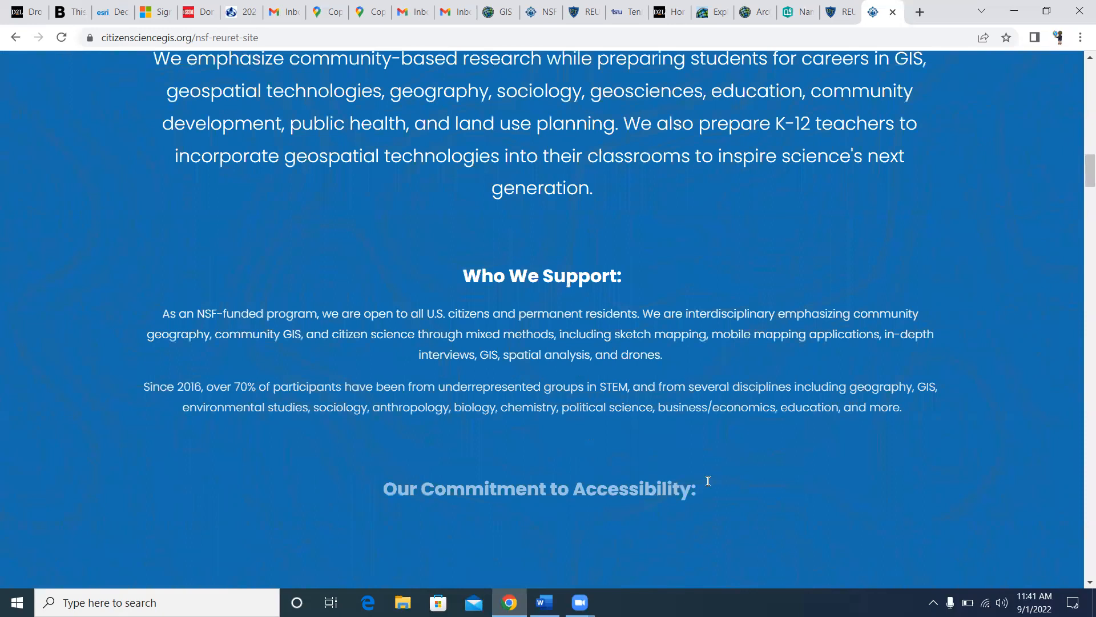
pyautogui.scroll(-1, 708, 481)
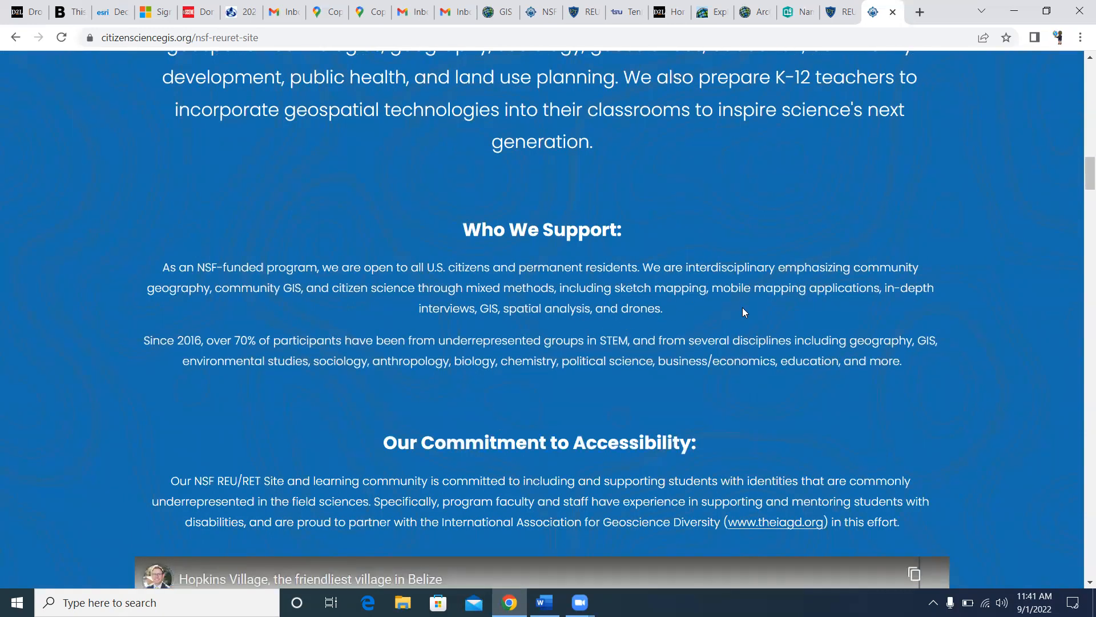
# Step: Review the research focus, funding and summer 2023 details again and return to the page's application links
pyautogui.scroll(1, 743, 309)
pyautogui.scroll(3, 742, 313)
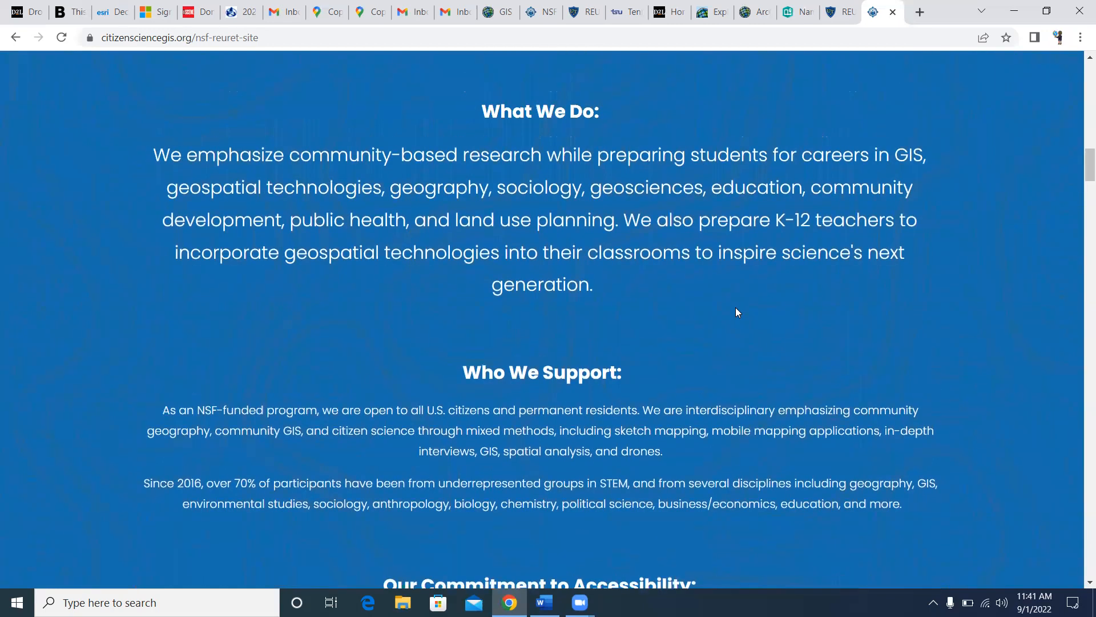
pyautogui.scroll(2, 717, 341)
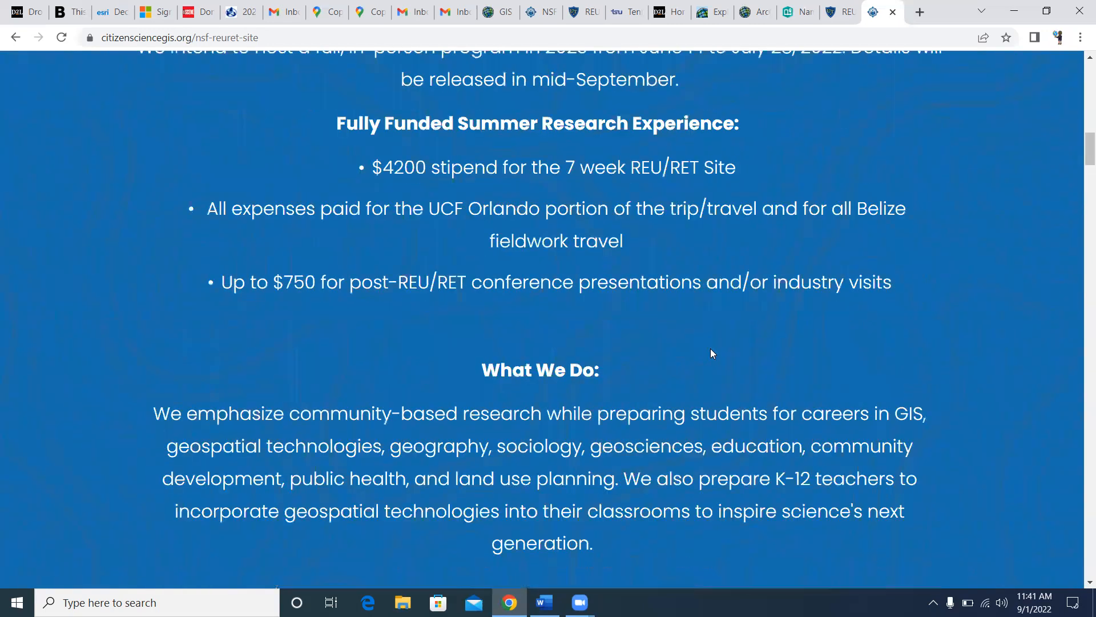
pyautogui.scroll(4, 711, 349)
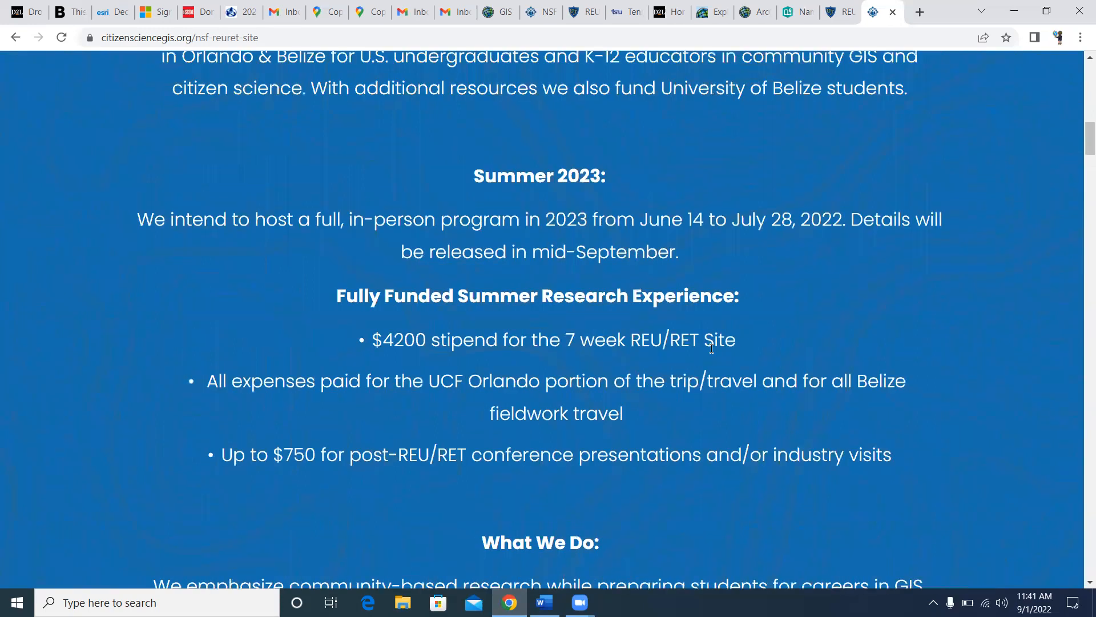
pyautogui.scroll(6, 710, 348)
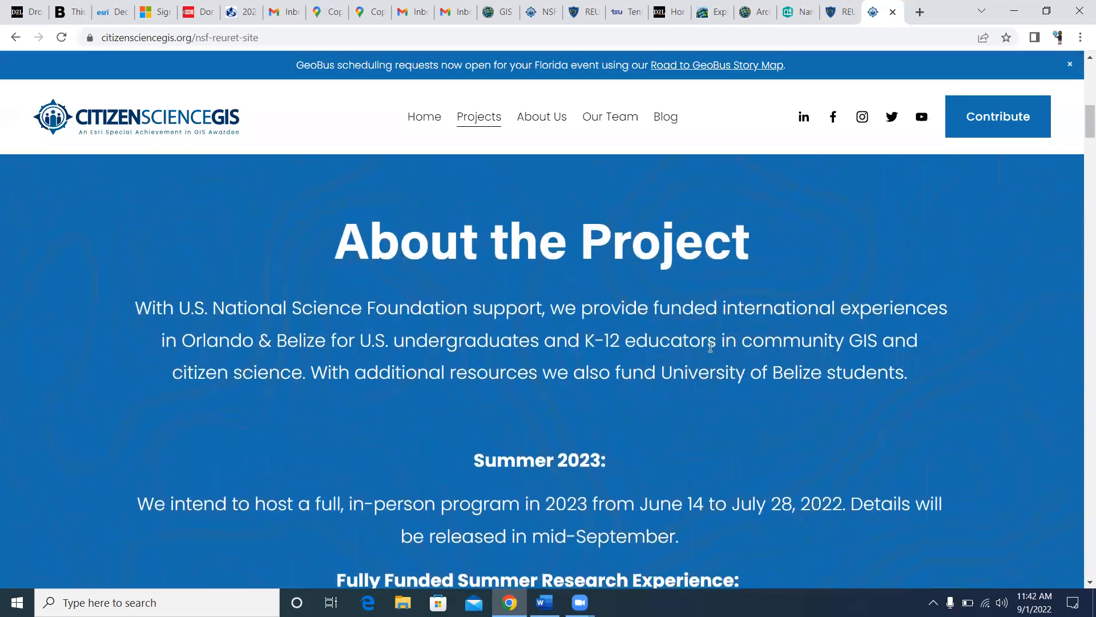
pyautogui.scroll(5, 709, 345)
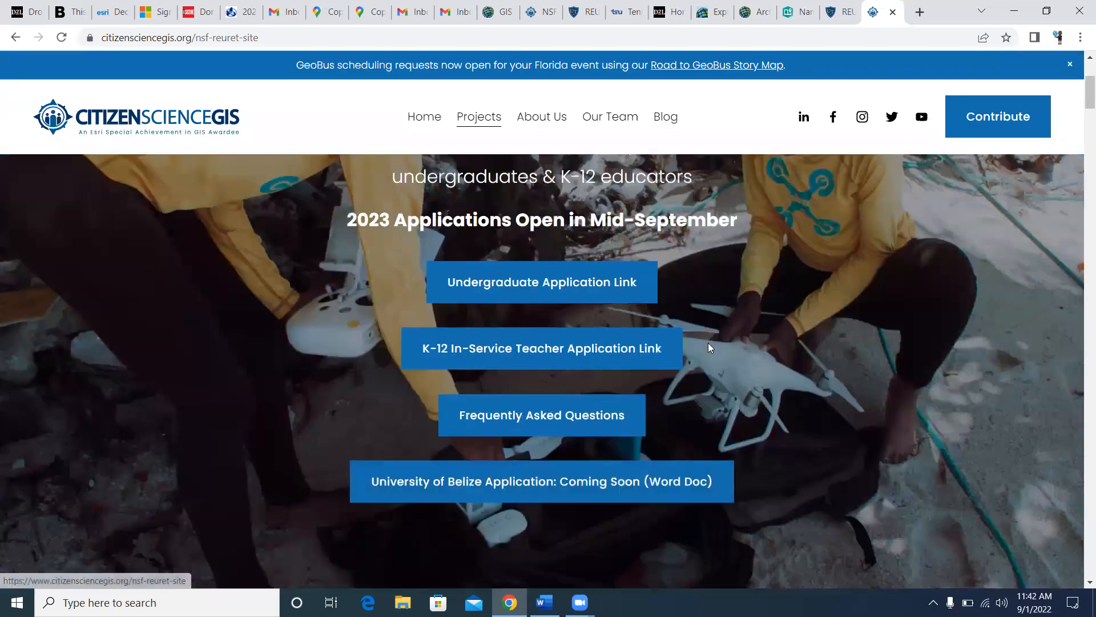
# Step: Walk through the NSF REU & RET Site page from its heading and application links to the summer 2023 dates and funding details
pyautogui.scroll(2, 708, 343)
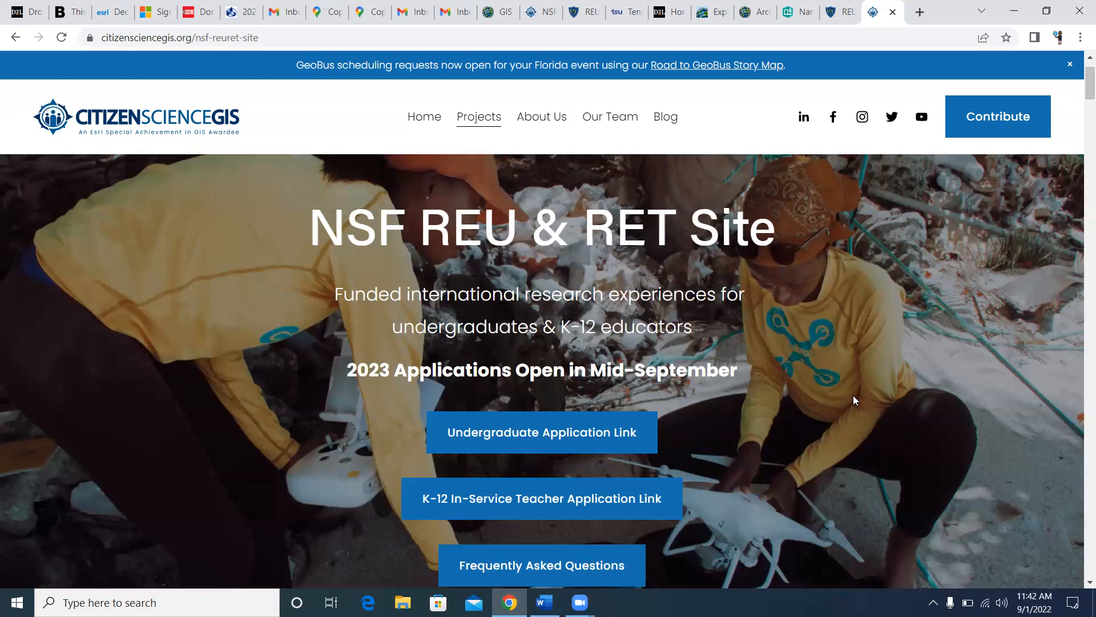
pyautogui.scroll(-1, 853, 395)
pyautogui.scroll(-1, 853, 399)
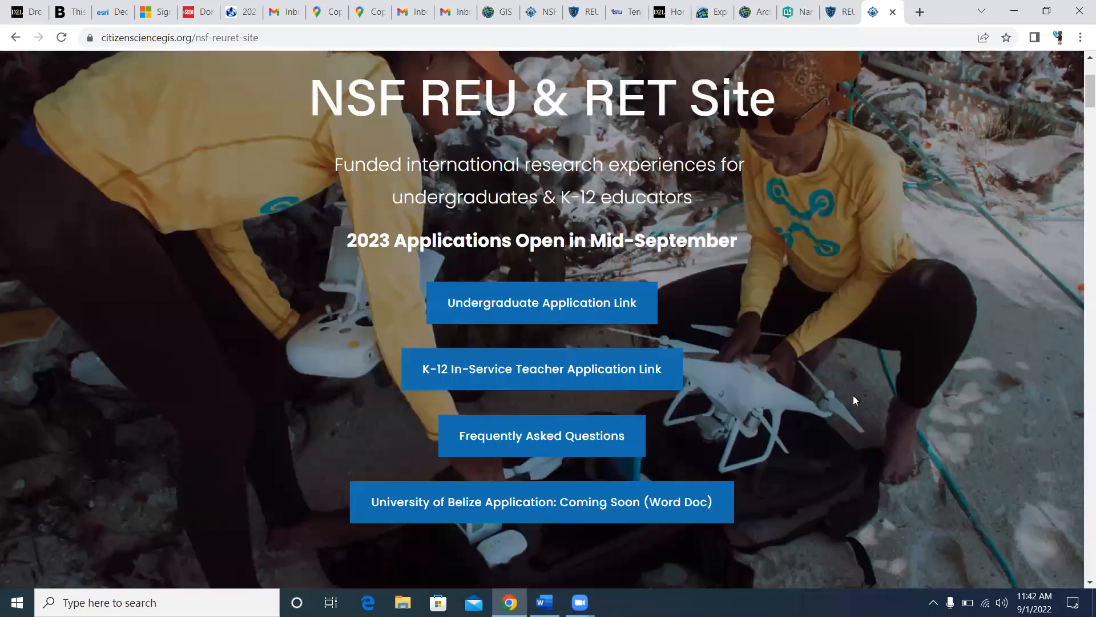
pyautogui.scroll(-3, 853, 395)
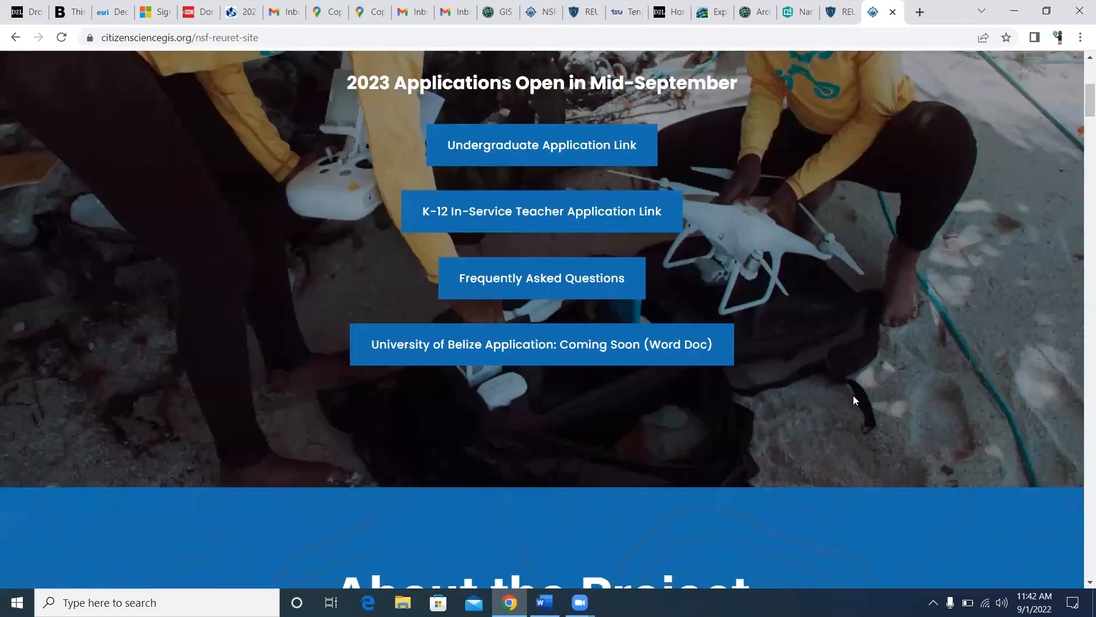
pyautogui.scroll(-4, 853, 395)
pyautogui.scroll(-3, 855, 399)
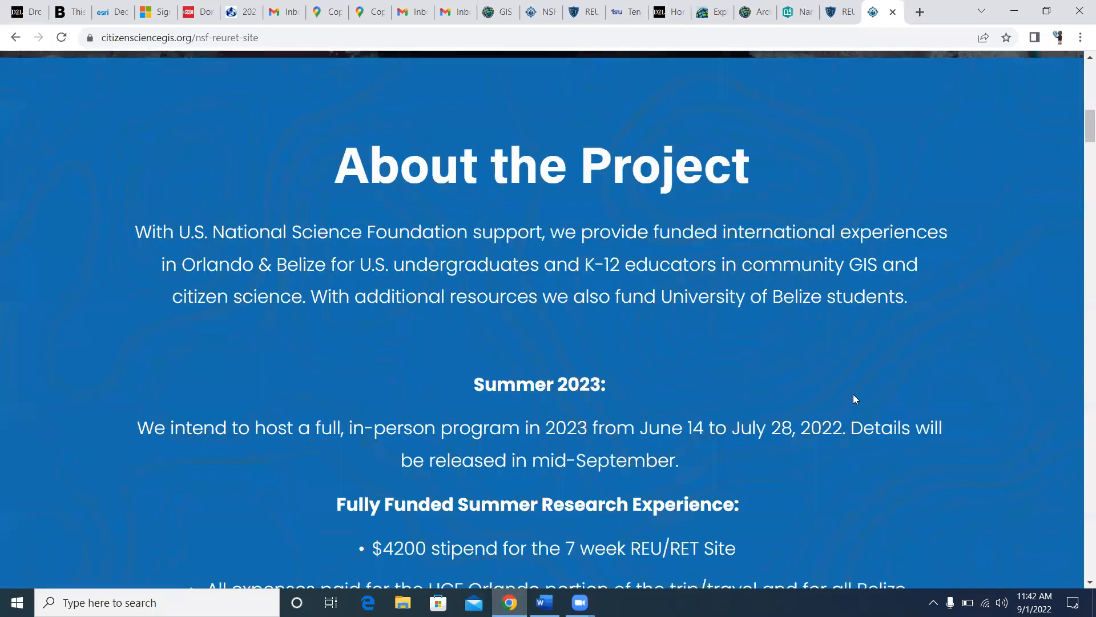
pyautogui.scroll(-2, 855, 398)
pyautogui.scroll(-2, 853, 398)
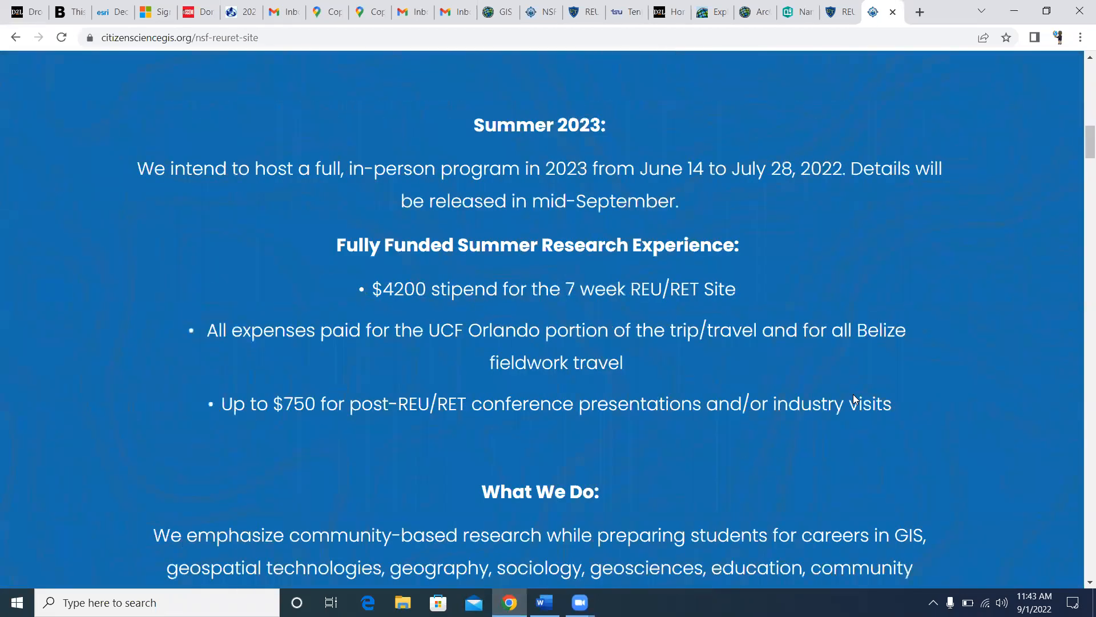
# Step: Re-read the project's introduction and summer 2023 details, ending at the page's main heading
pyautogui.scroll(3, 850, 399)
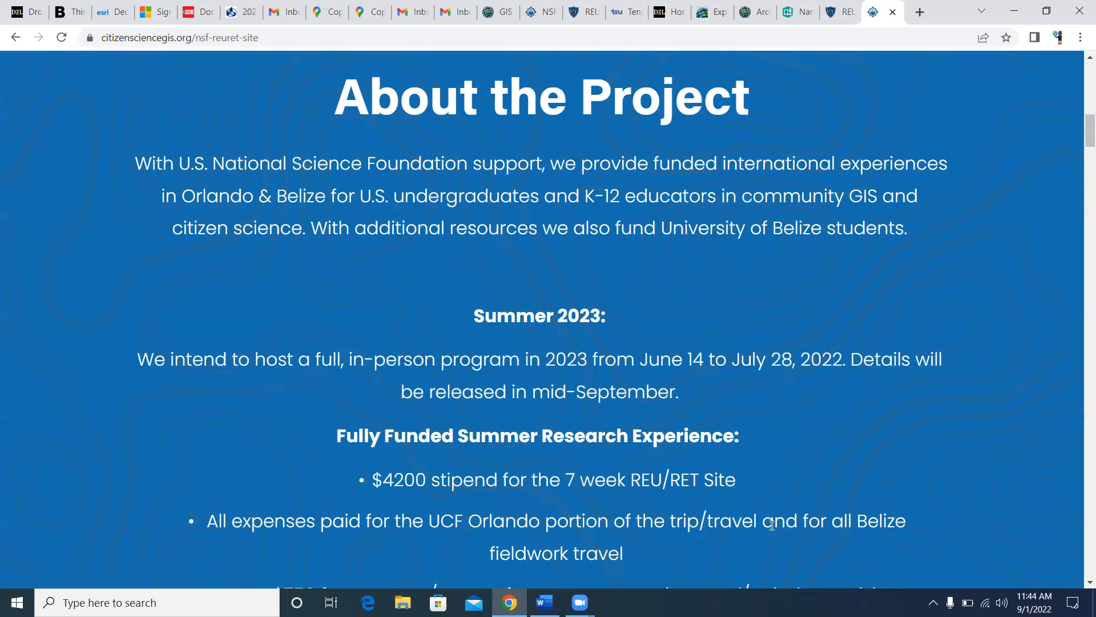
pyautogui.scroll(3, 800, 480)
pyautogui.scroll(4, 792, 498)
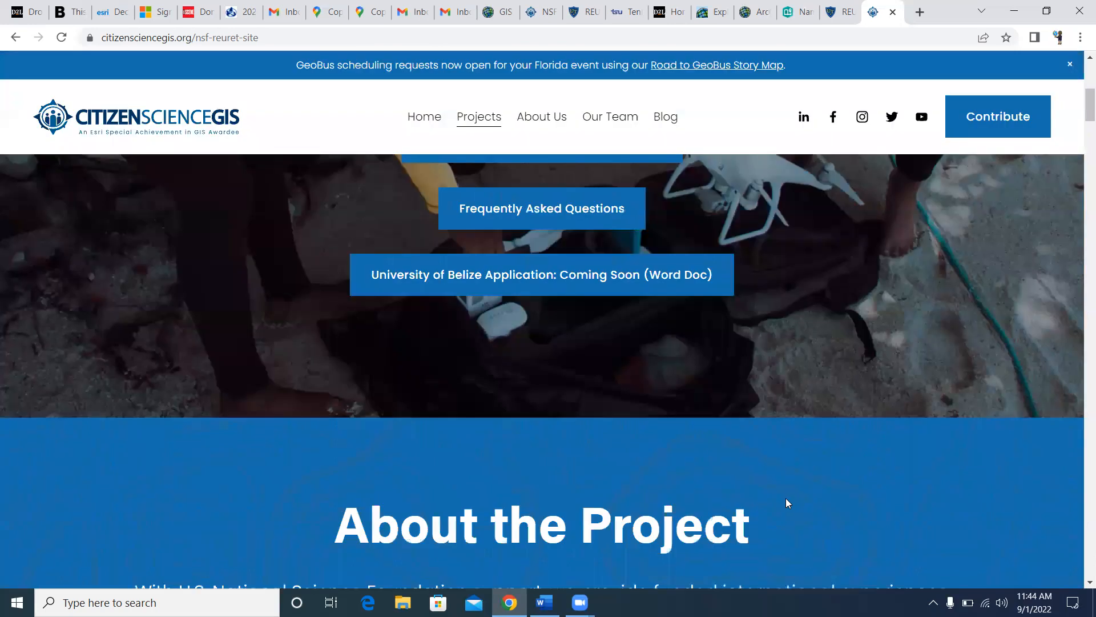
pyautogui.scroll(4, 786, 498)
pyautogui.scroll(3, 788, 495)
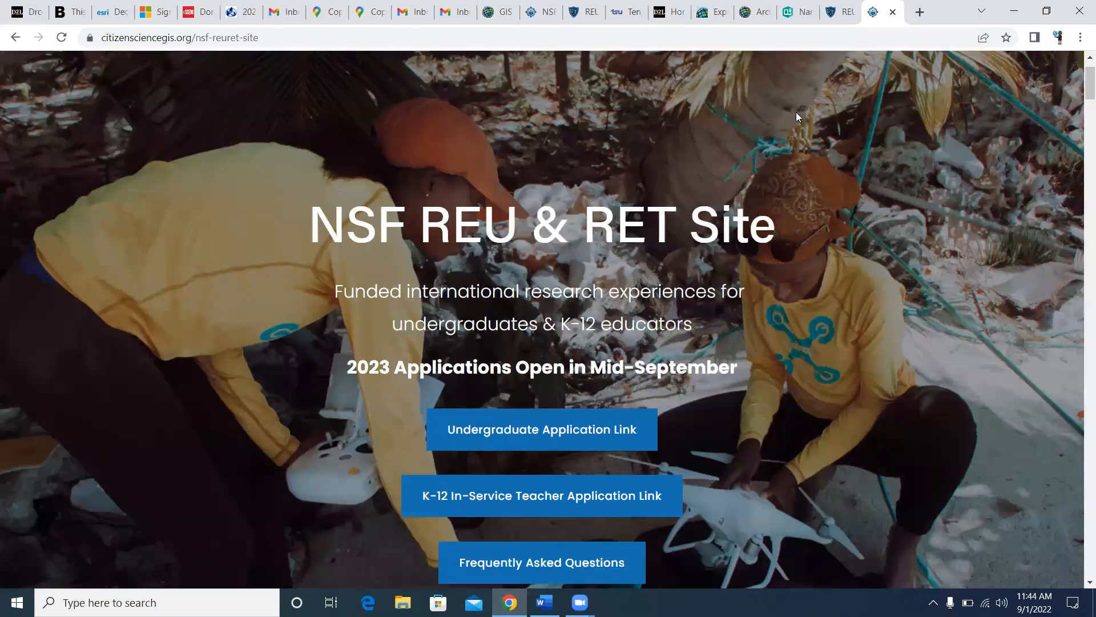
pyautogui.scroll(1, 788, 126)
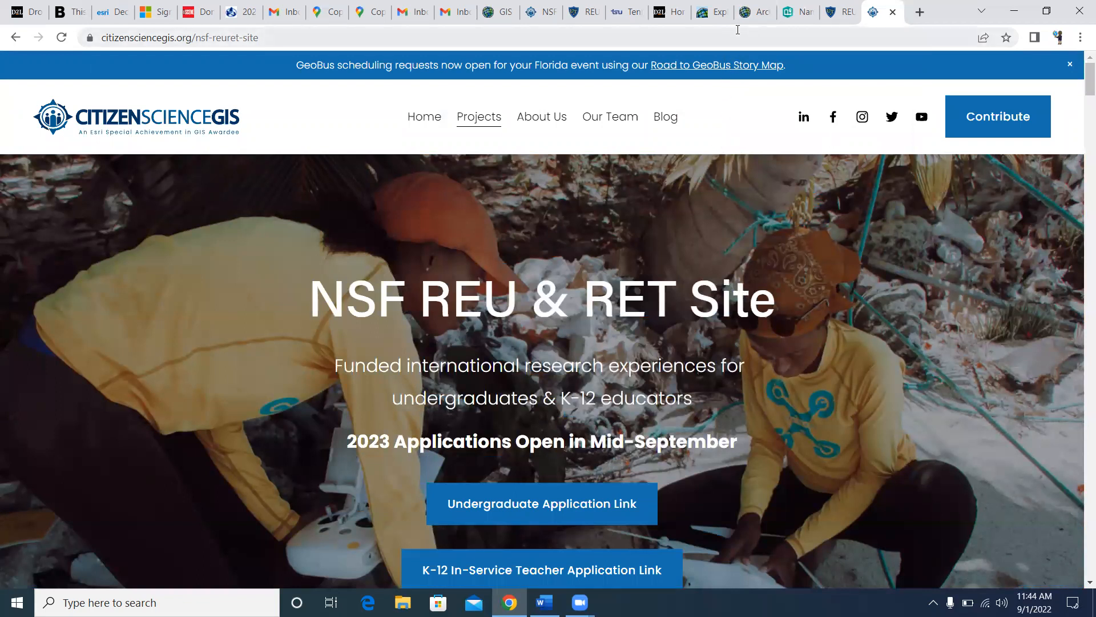
# Step: Close the Share dialog of the ArcGIS landmark map and review items 22 to 24 of the Word assignment document
pyautogui.click(751, 17)
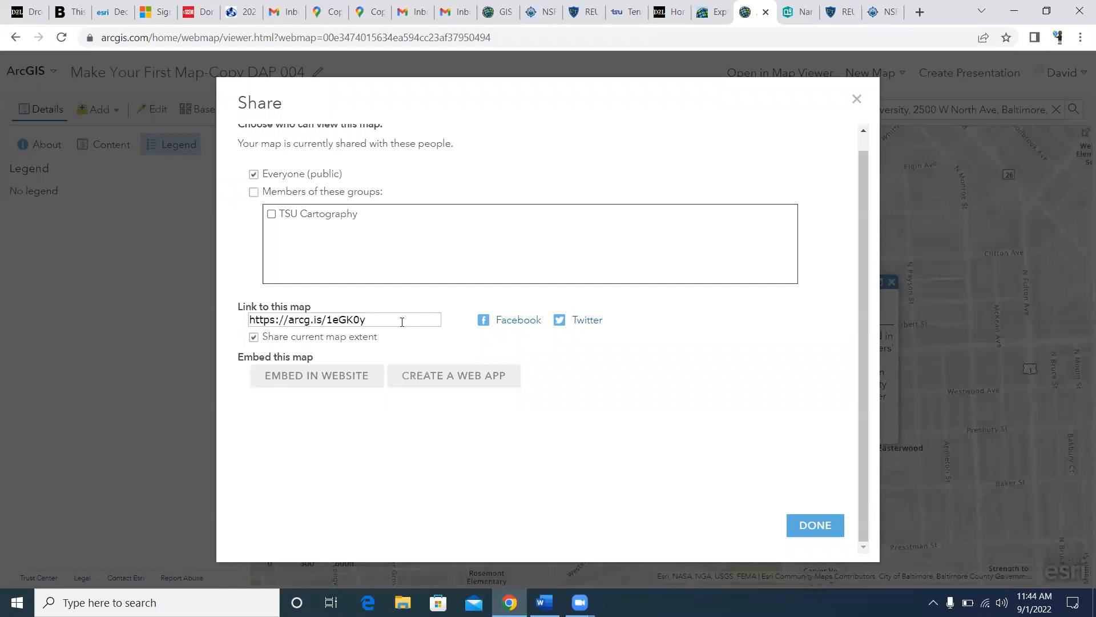
pyautogui.click(859, 100)
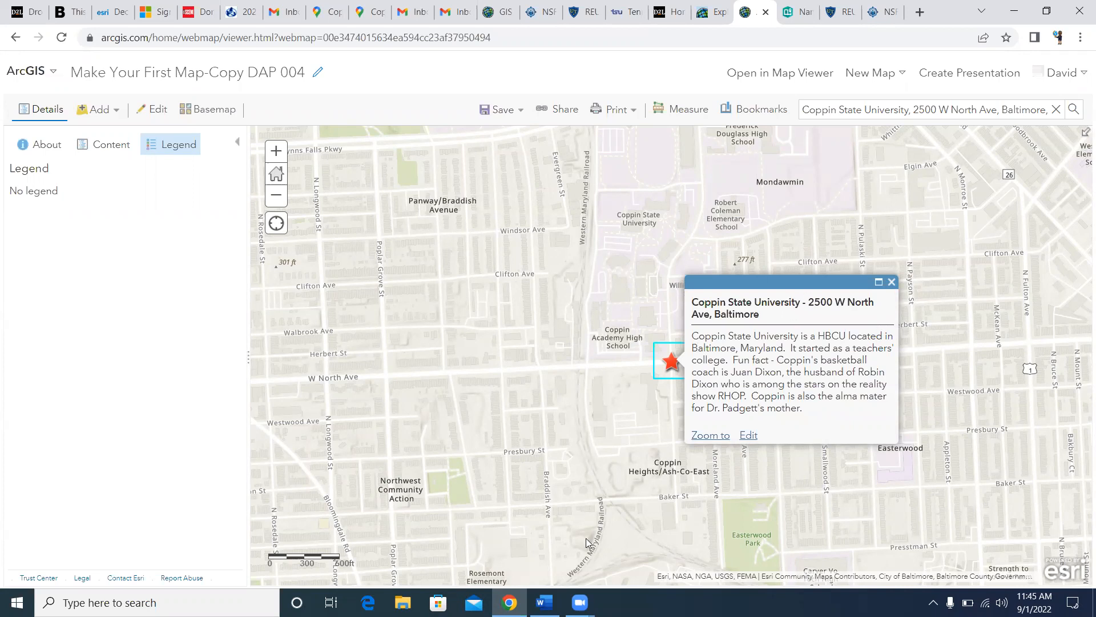
pyautogui.click(544, 603)
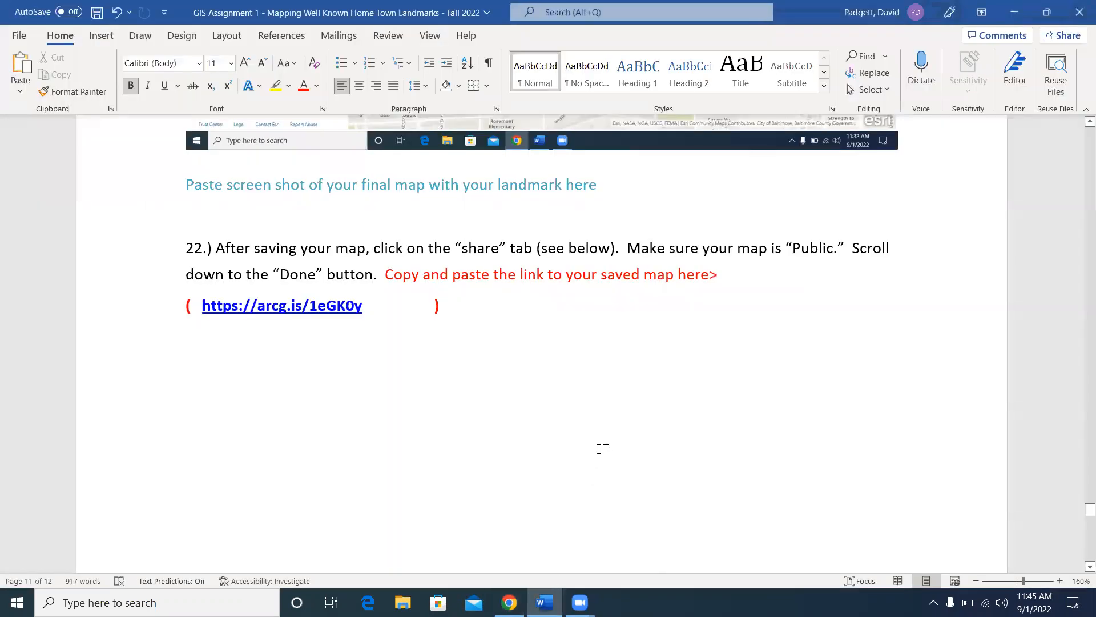
pyautogui.scroll(-12, 449, 362)
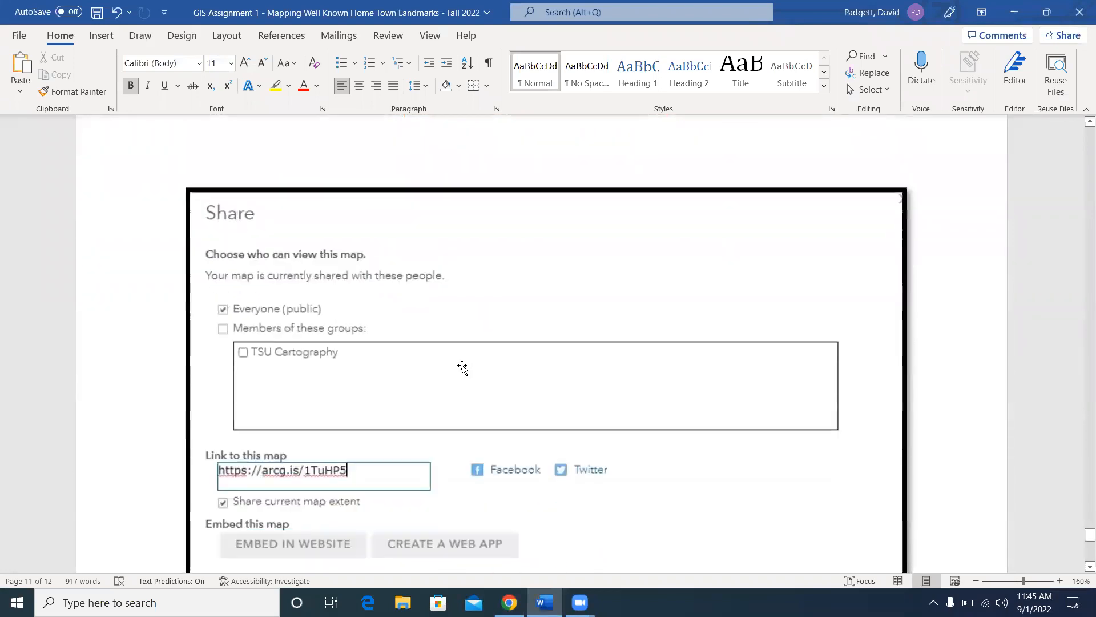
pyautogui.scroll(-5, 469, 355)
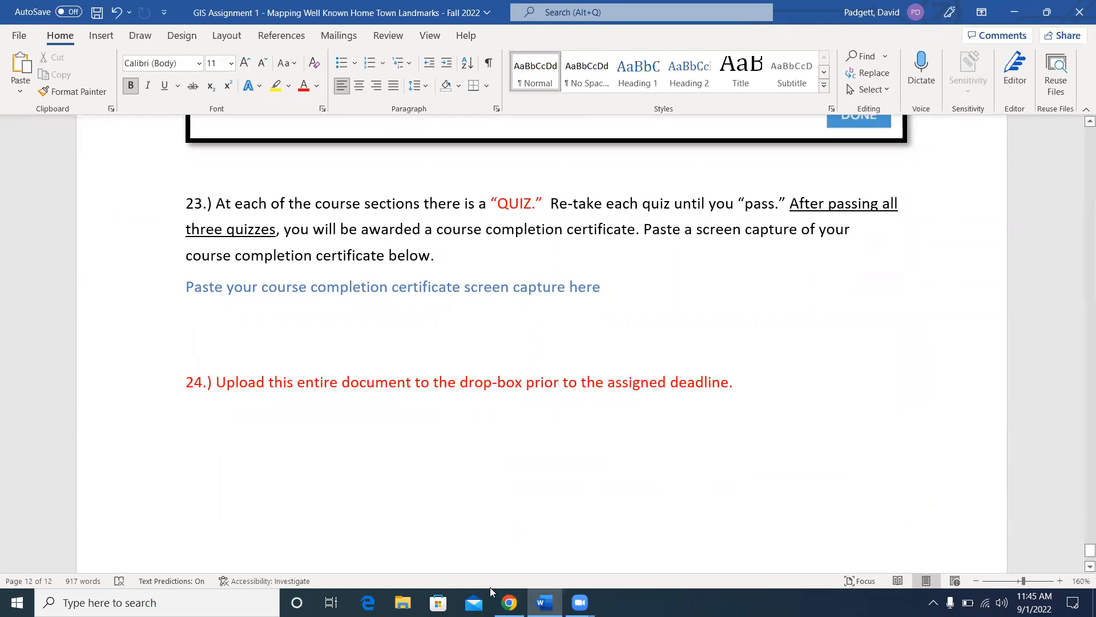
# Step: Open the Making maps quiz in Esri's Exploring GIS Maps course and read through its three questions
pyautogui.click(510, 603)
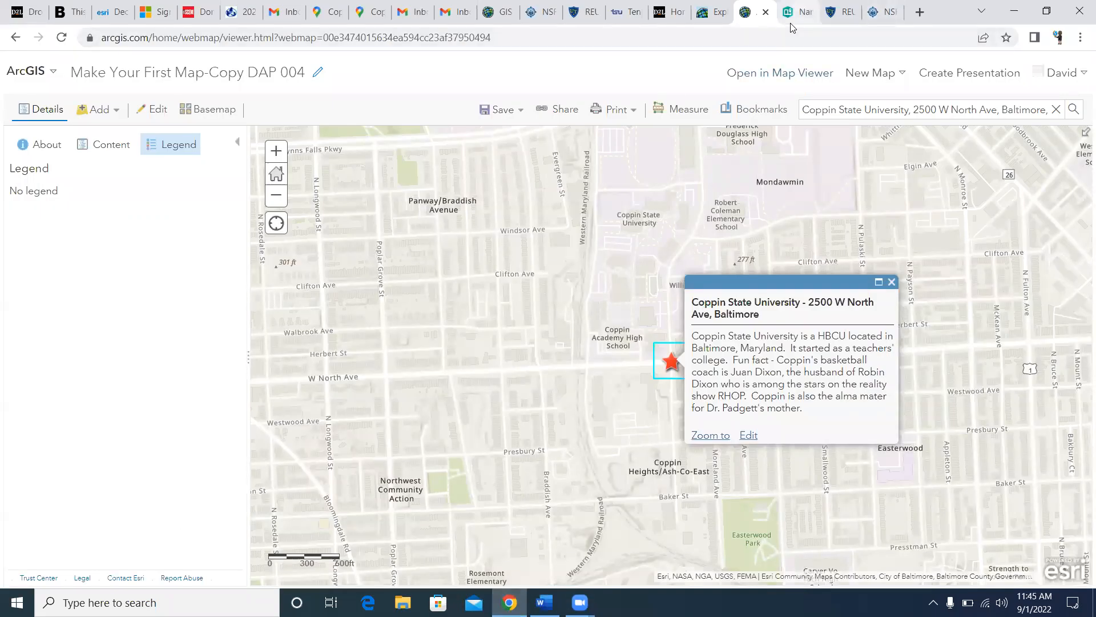
pyautogui.click(702, 28)
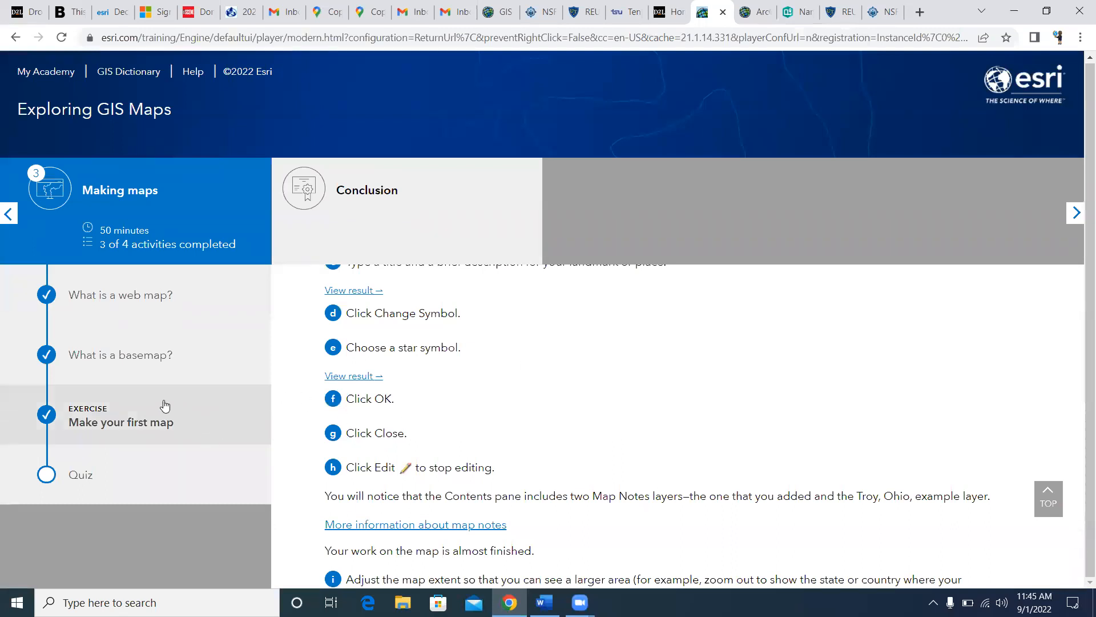
pyautogui.click(81, 482)
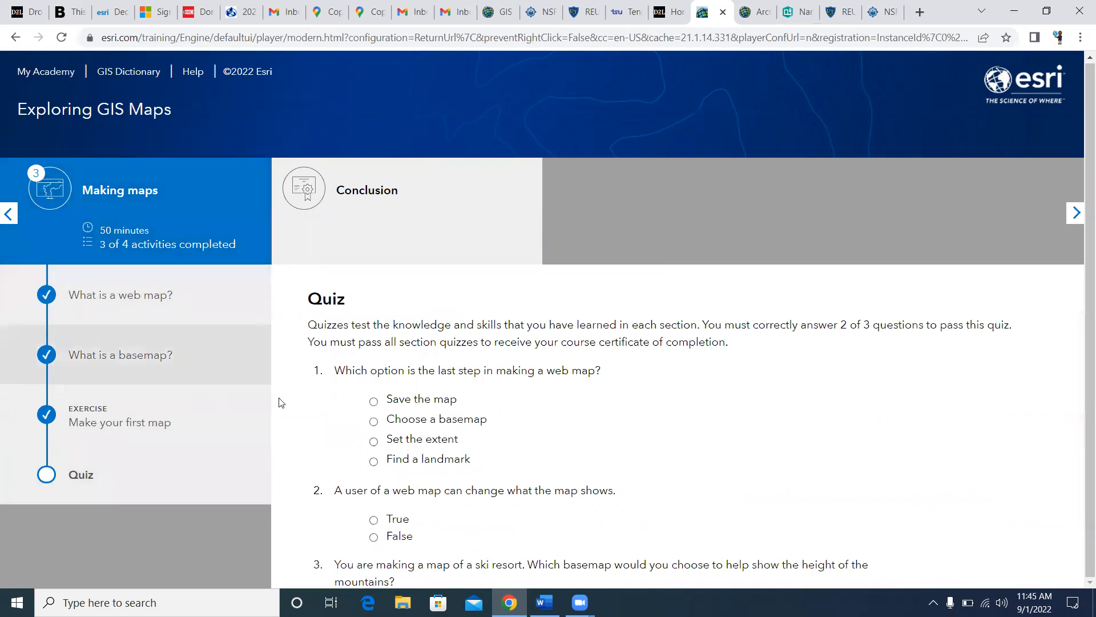
pyautogui.scroll(-2, 891, 421)
pyautogui.scroll(2, 896, 423)
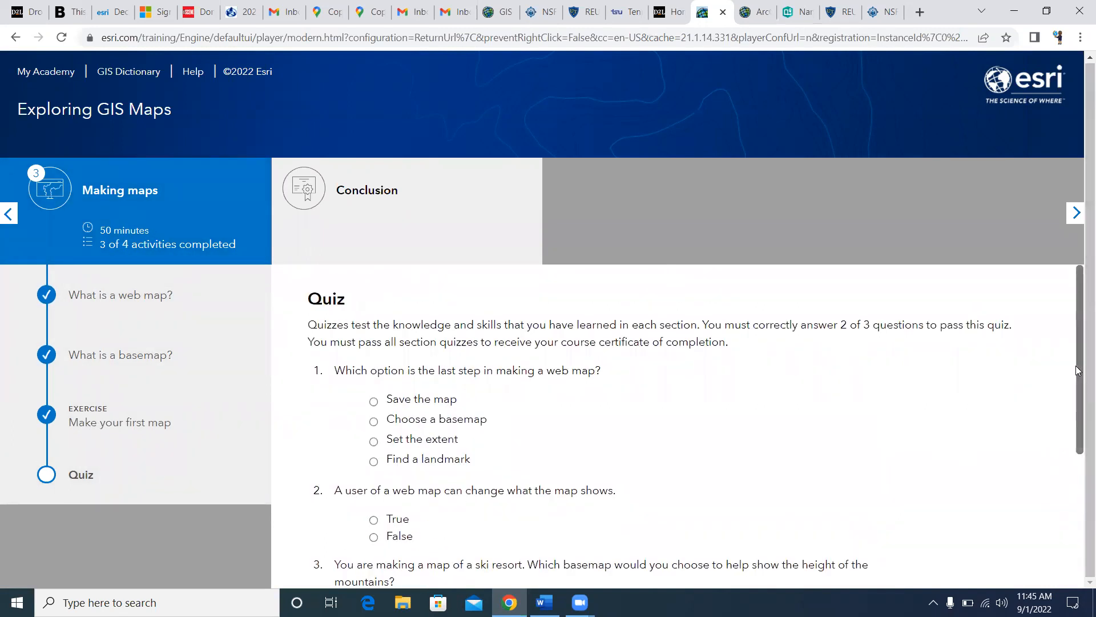
pyautogui.moveTo(1078, 372)
pyautogui.mouseDown()
pyautogui.moveTo(1079, 400)
pyautogui.moveTo(1078, 375)
pyautogui.mouseUp()
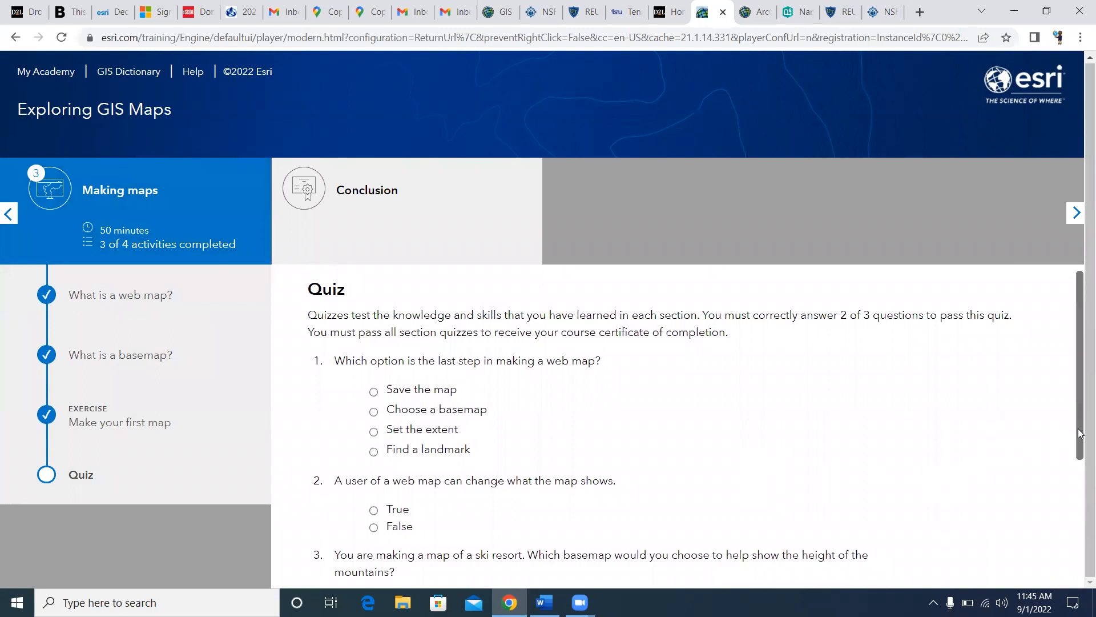
pyautogui.scroll(-1, 1036, 474)
pyautogui.scroll(-2, 1041, 500)
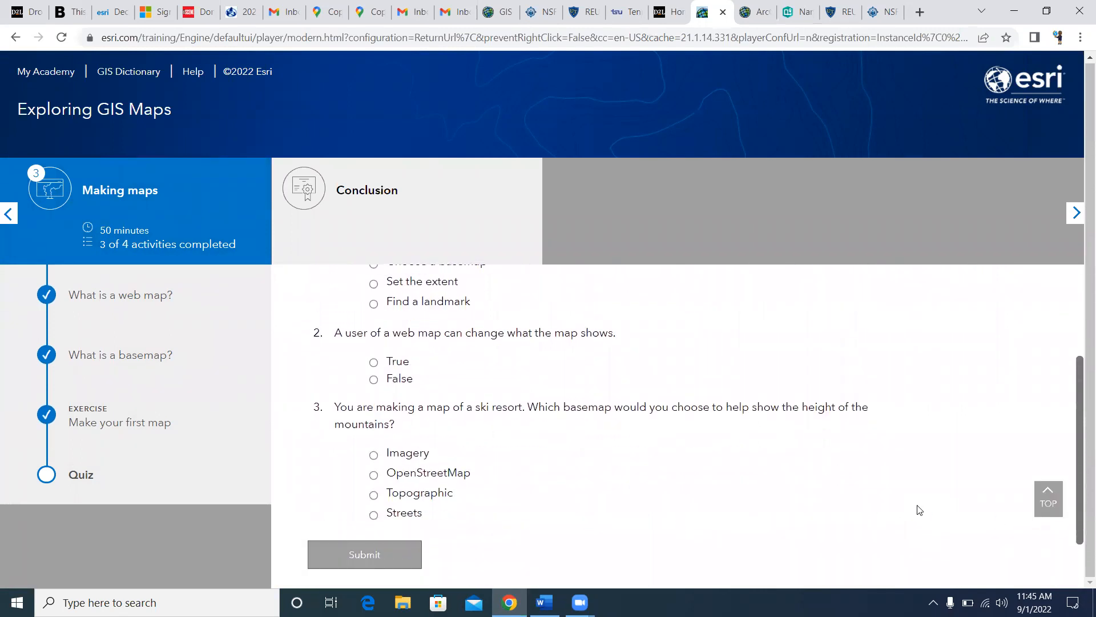
pyautogui.scroll(3, 975, 449)
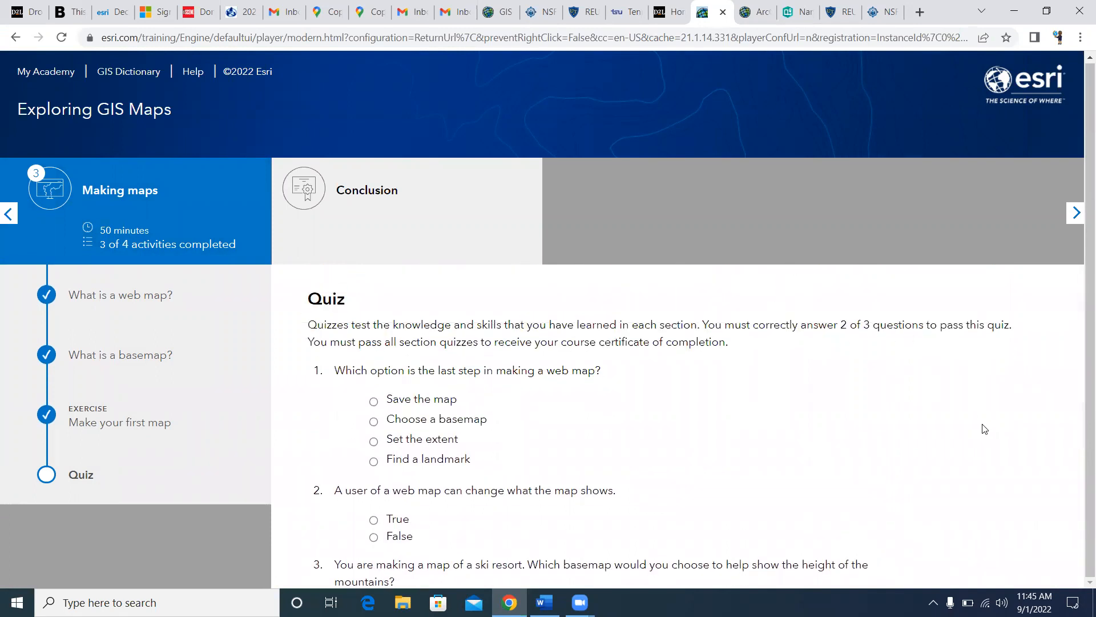
pyautogui.scroll(-2, 983, 431)
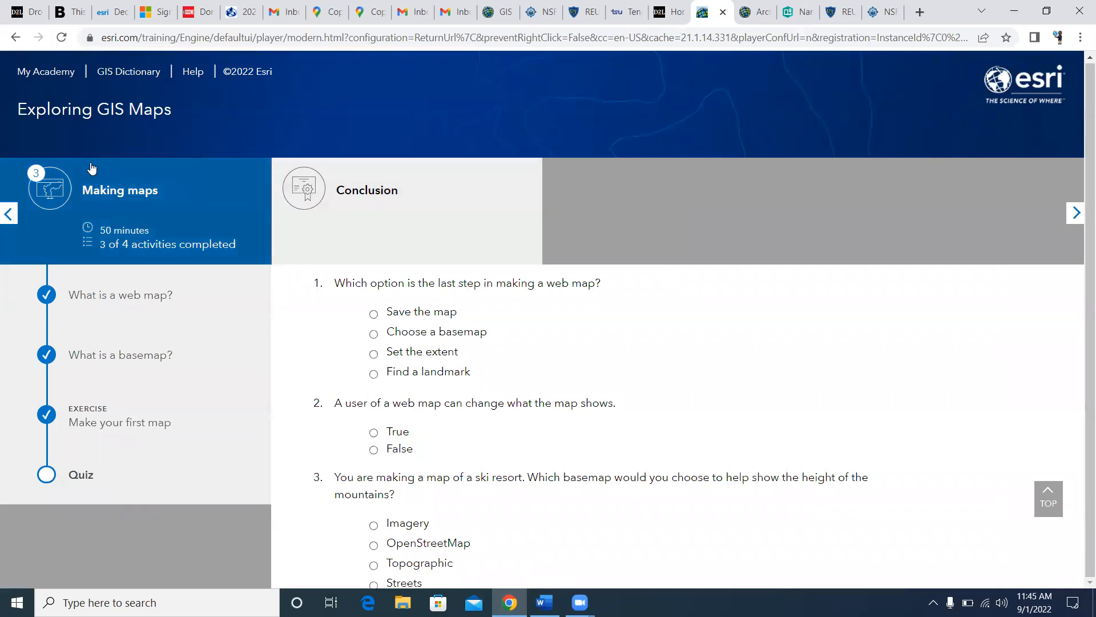
# Step: Check the quizzes of the Working with maps and What is GIS? sections
pyautogui.click(10, 215)
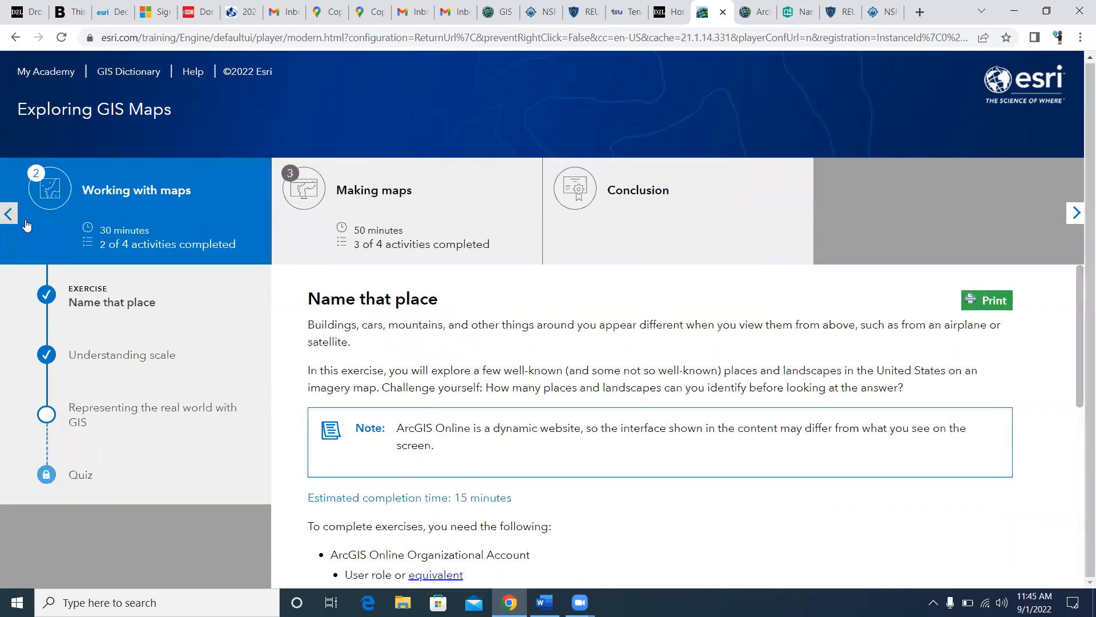
pyautogui.click(78, 487)
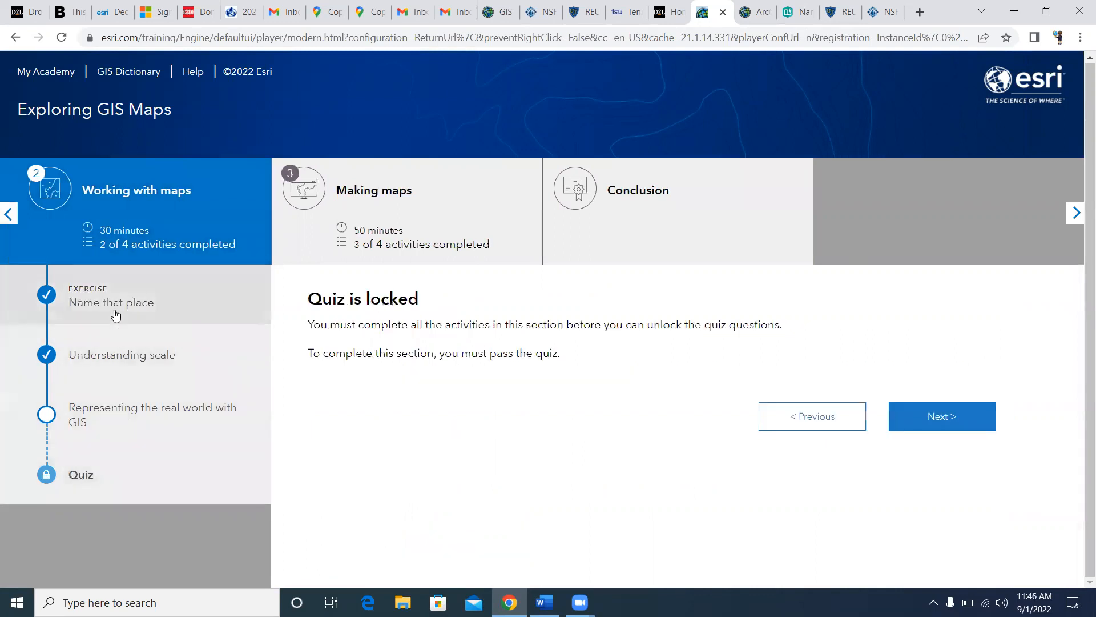
pyautogui.click(7, 220)
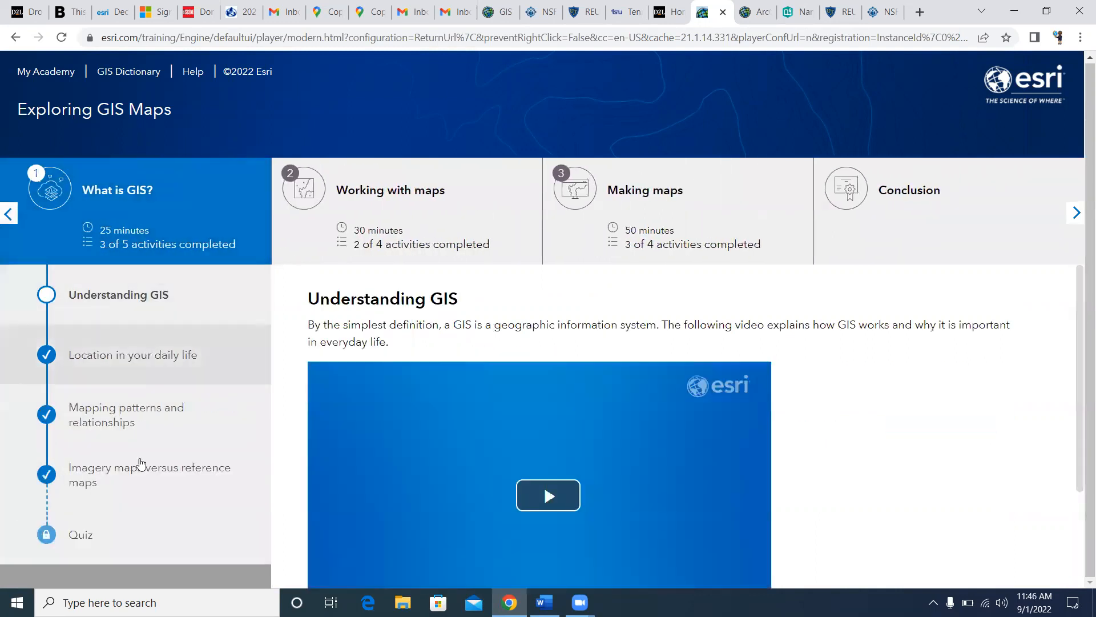
pyautogui.click(126, 531)
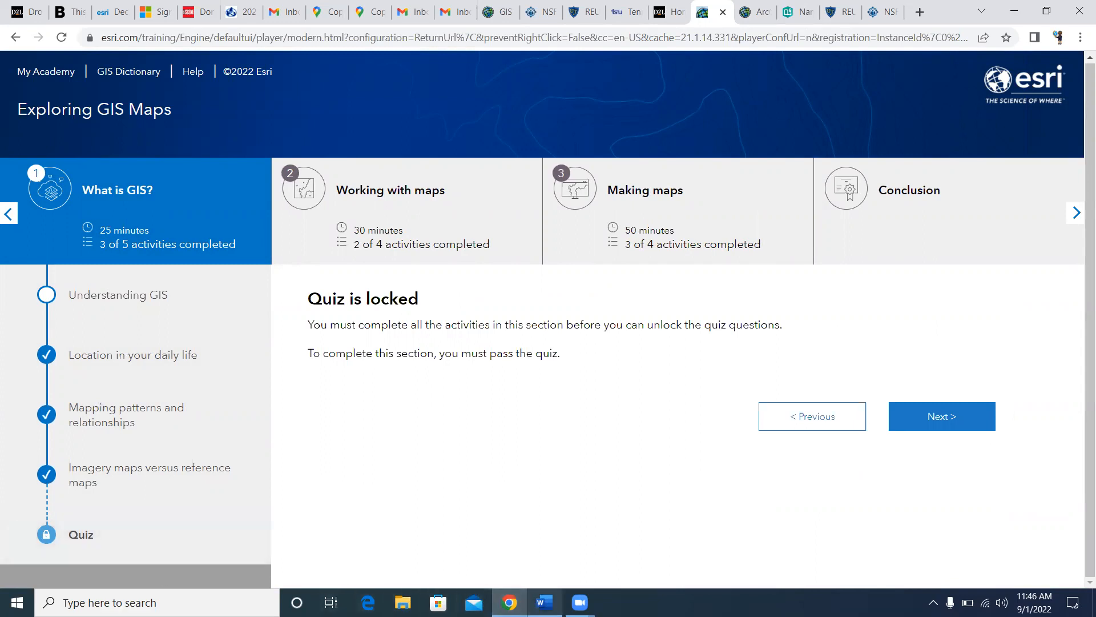
# Step: Save the Word assignment to the Documents folder as "GIS Assignment 1 - Mapping Well Known Home Town Landmarks - Fall 2022 DAP"
pyautogui.click(544, 603)
pyautogui.click(416, 320)
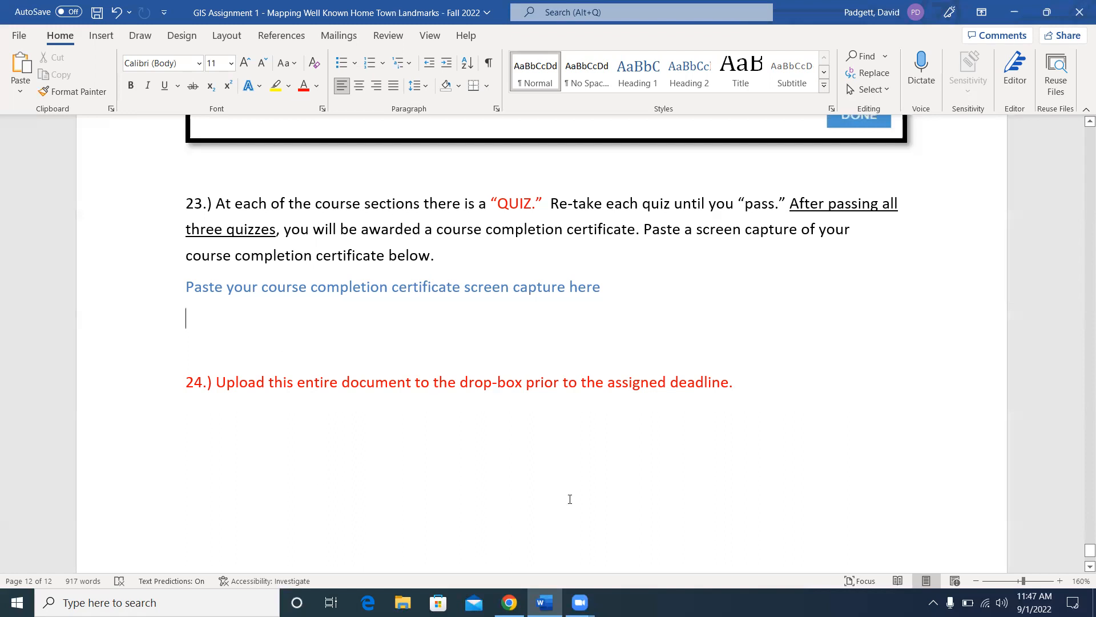
pyautogui.click(18, 36)
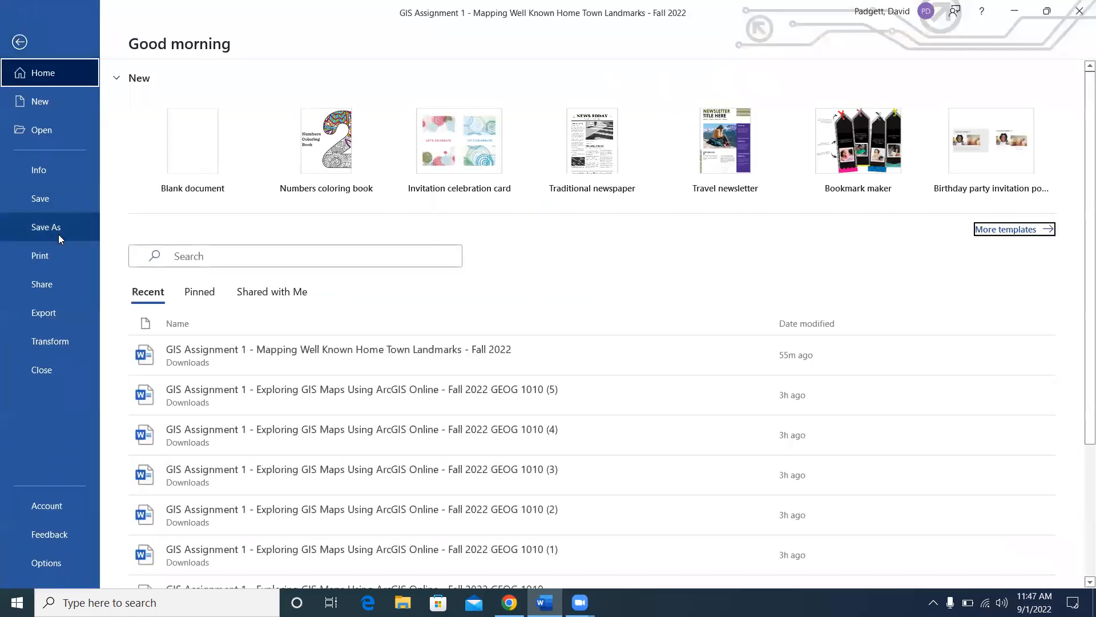
pyautogui.click(58, 232)
pyautogui.click(195, 326)
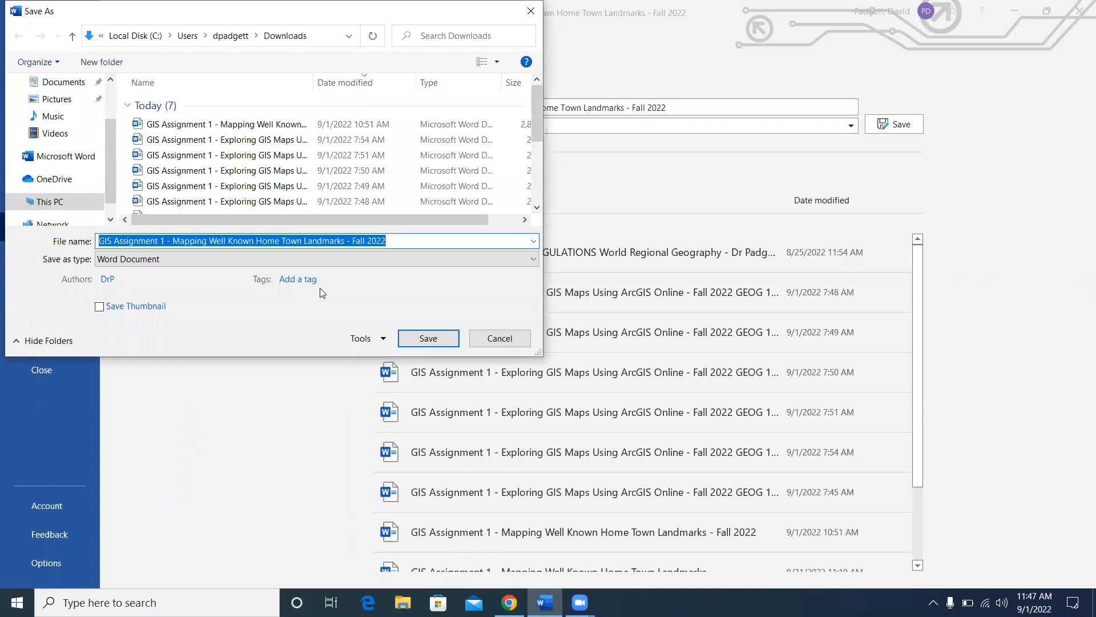
pyautogui.press('End')
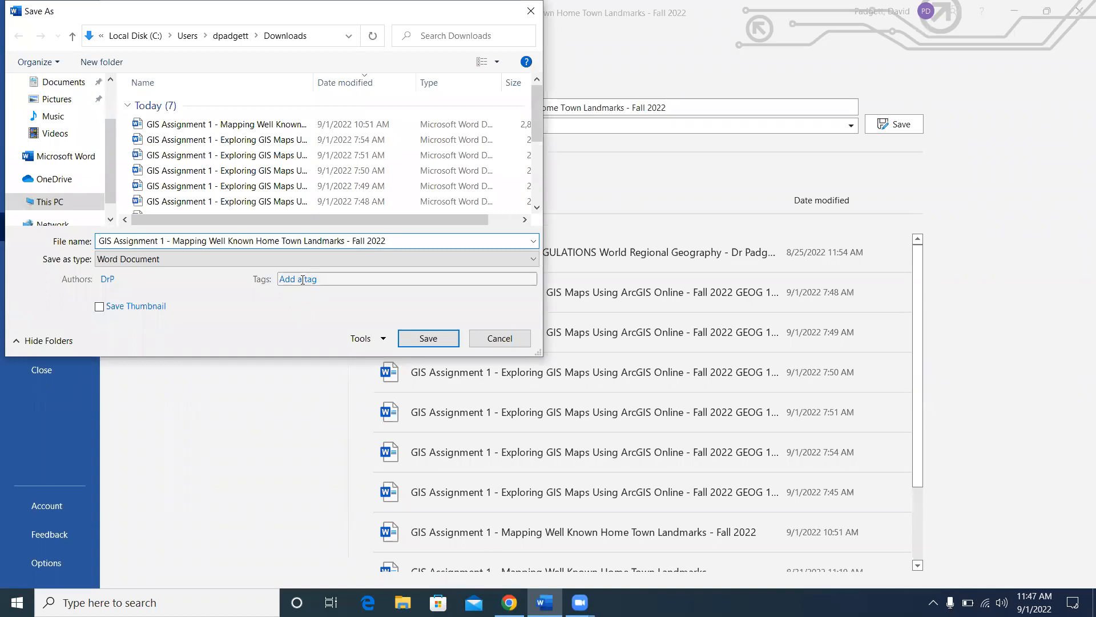
pyautogui.write('DAP')
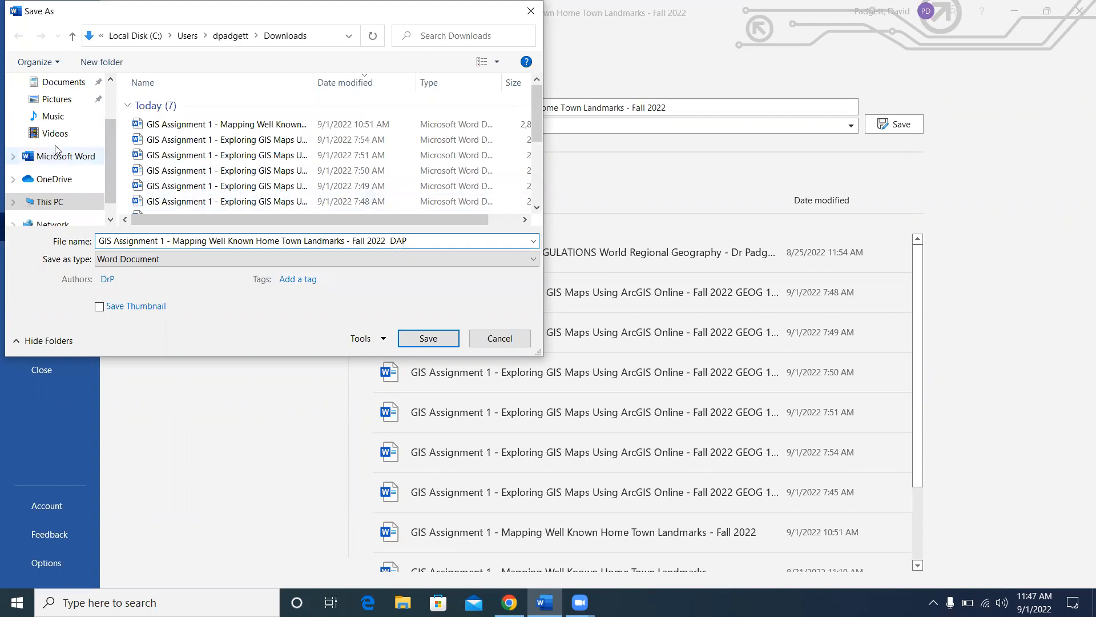
pyautogui.click(60, 82)
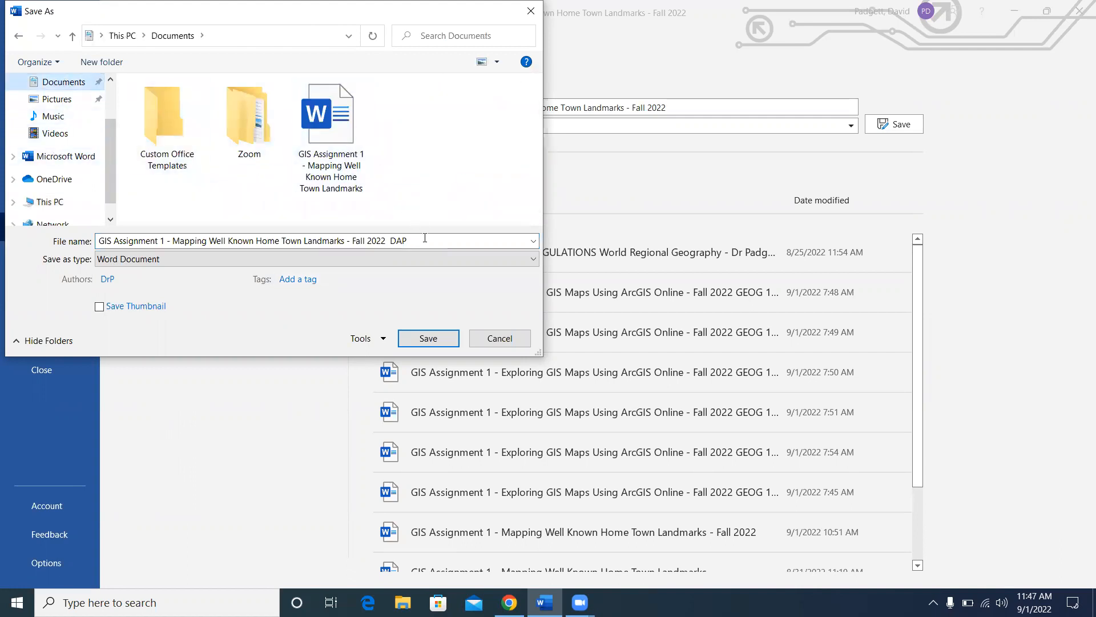
pyautogui.click(429, 334)
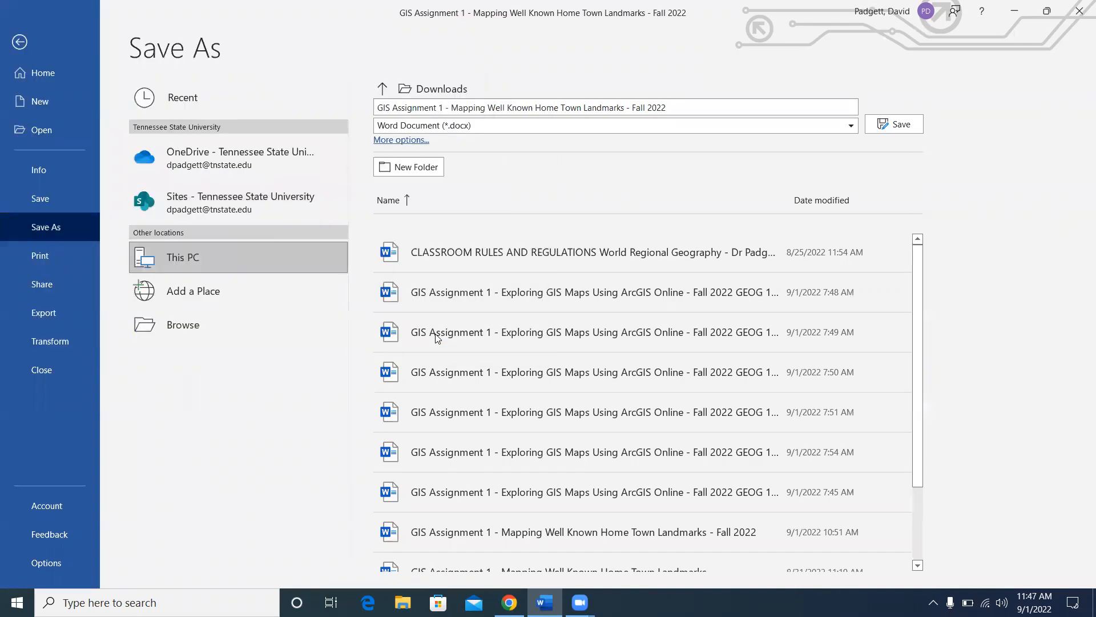